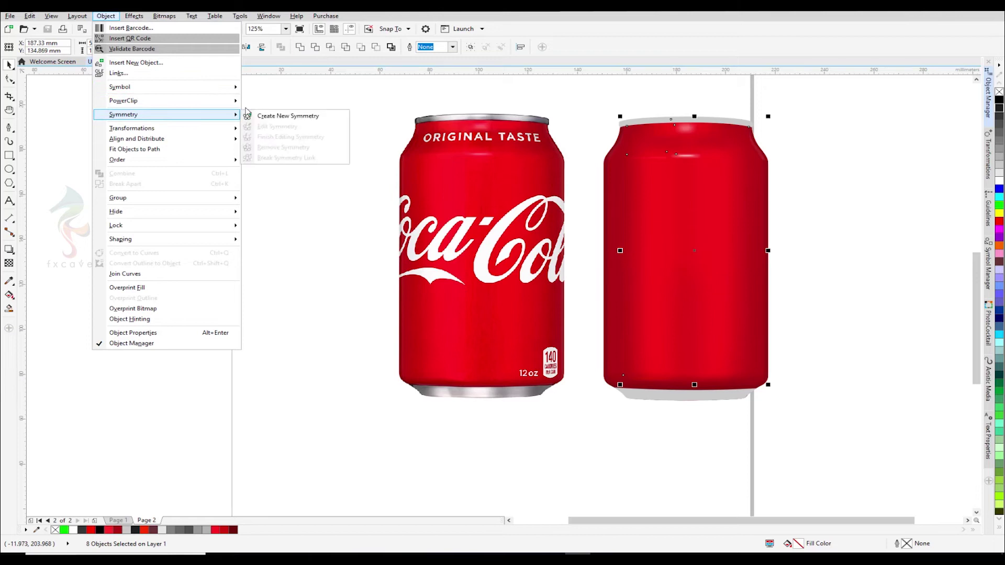
# PowerClip the eight selected shading objects into the red can body and clear the selection.
pyautogui.click(282, 101)
pyautogui.click(649, 259)
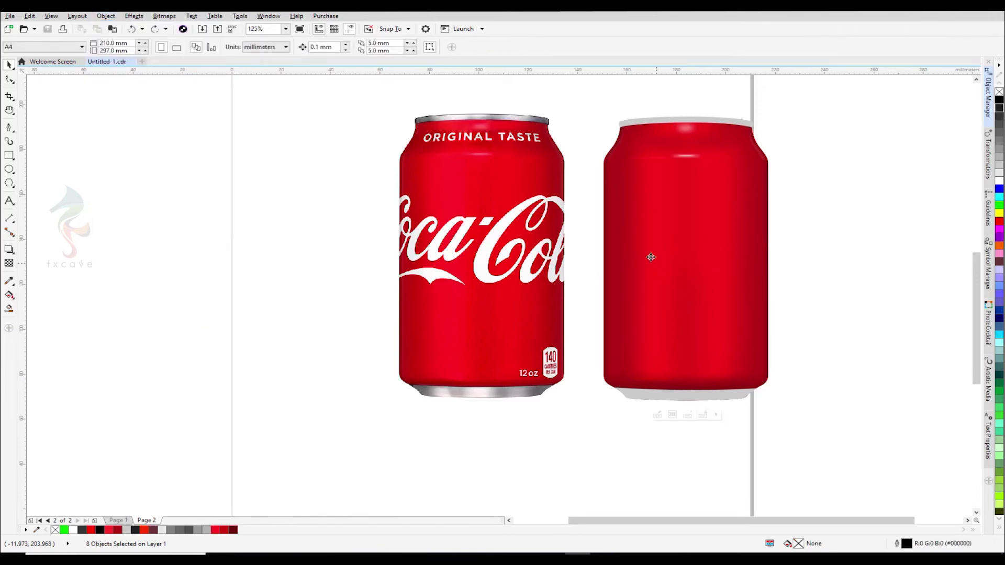
pyautogui.click(833, 244)
# Open the PowerClip contents of the red can body for editing.
pyautogui.moveTo(683, 229); pyautogui.dragTo(521, 228)
pyautogui.click(516, 159)
pyautogui.rightClick(517, 159)
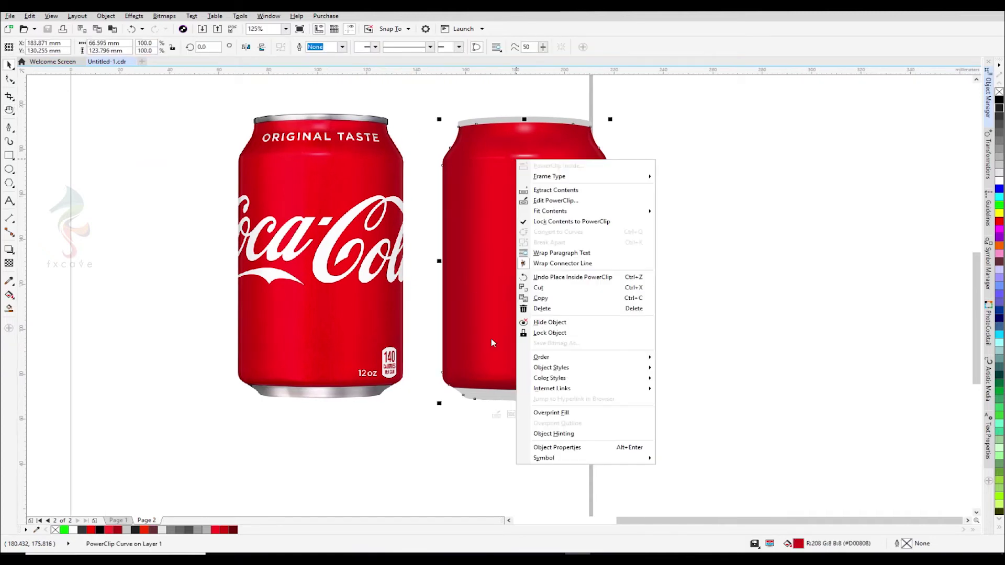
pyautogui.click(500, 418)
pyautogui.click(496, 415)
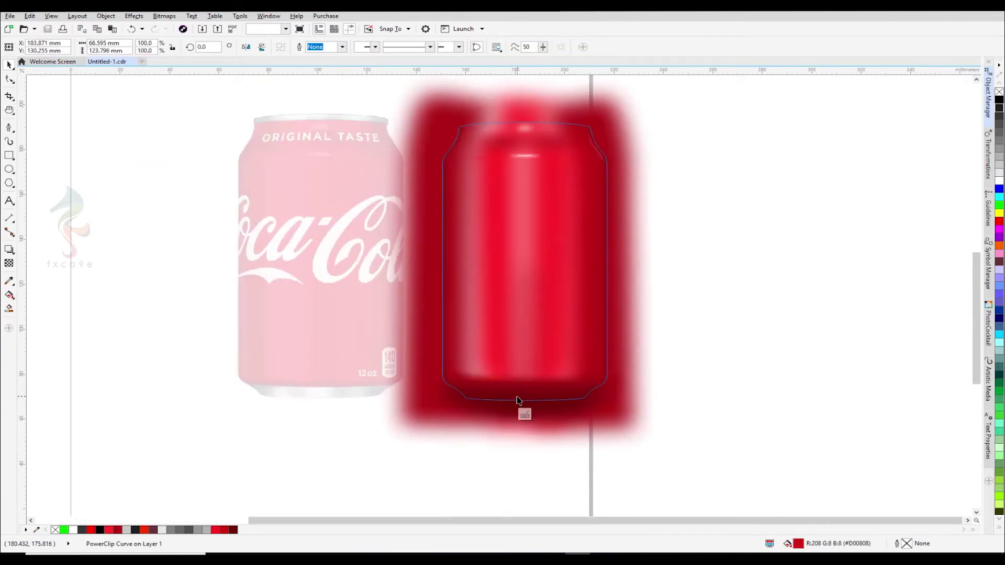
# Select the thin white highlight bitmap below the can's neck from the PowerClip contents in the object list.
pyautogui.click(527, 160)
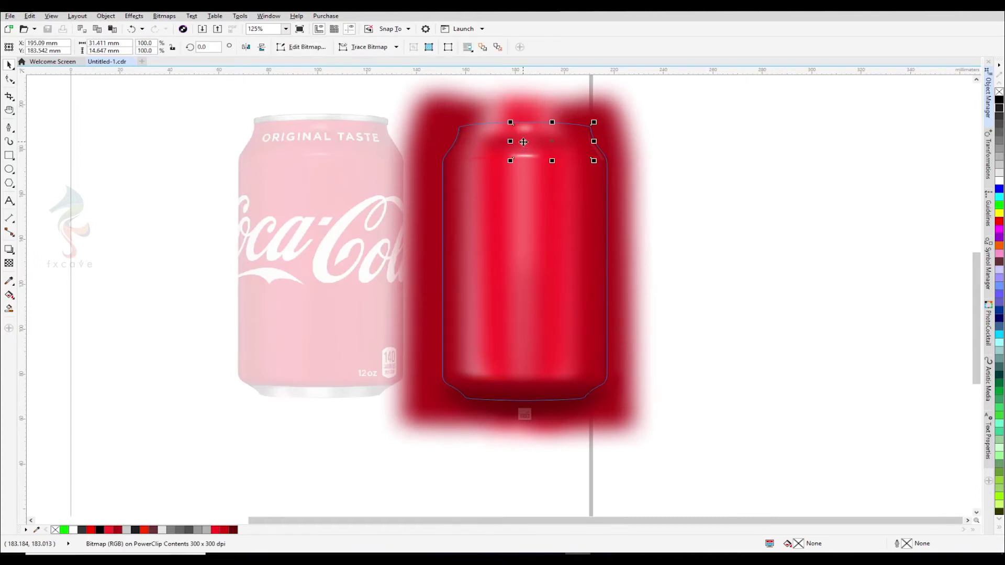
pyautogui.scroll(4, 529, 162)
pyautogui.click(490, 199)
pyautogui.click(548, 202)
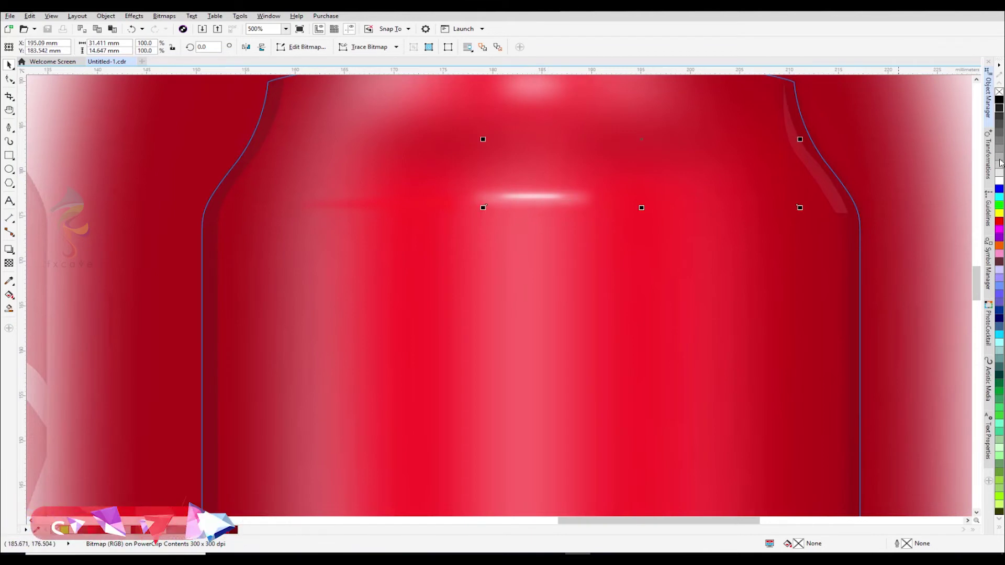
pyautogui.click(988, 100)
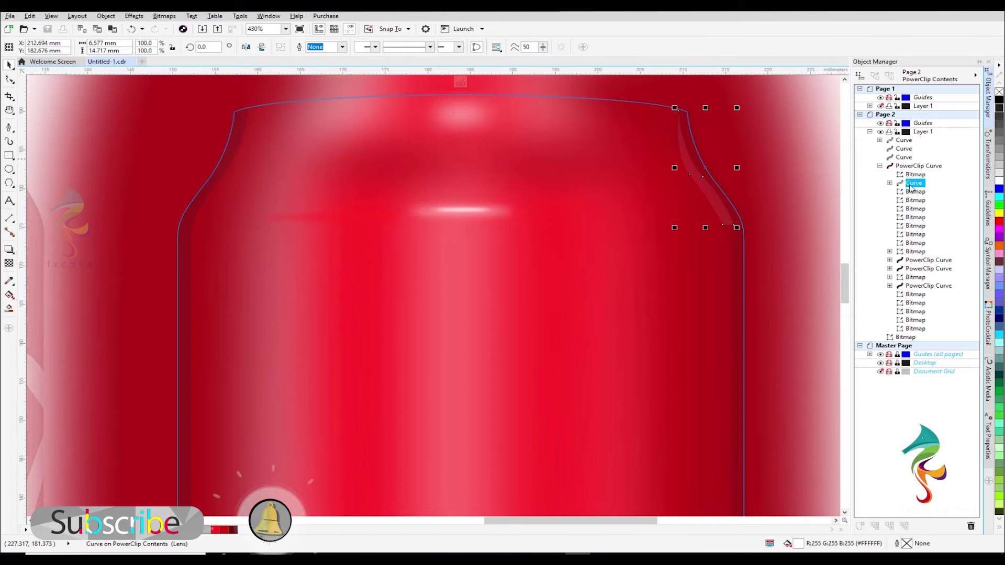
pyautogui.click(922, 261)
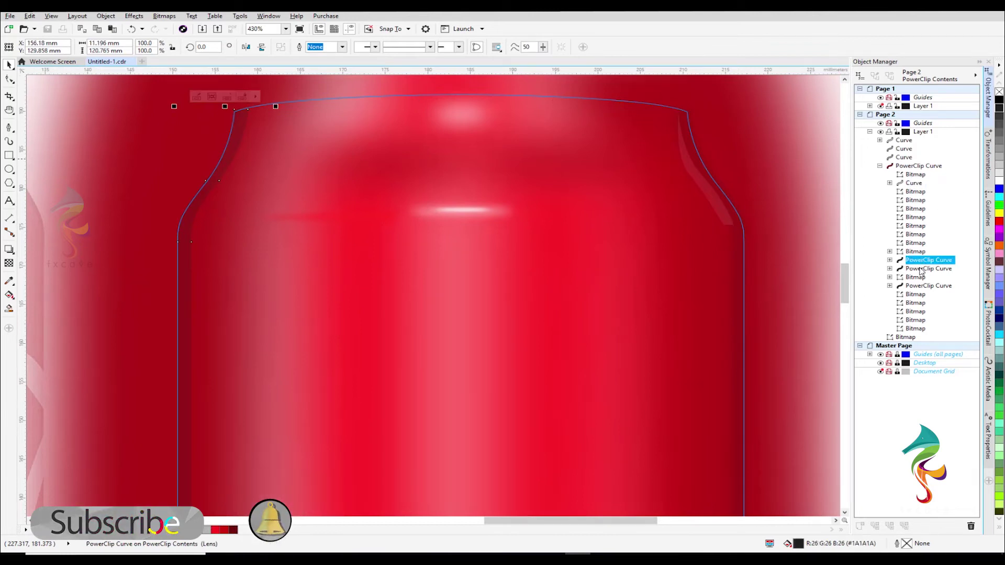
pyautogui.click(922, 270)
pyautogui.click(917, 287)
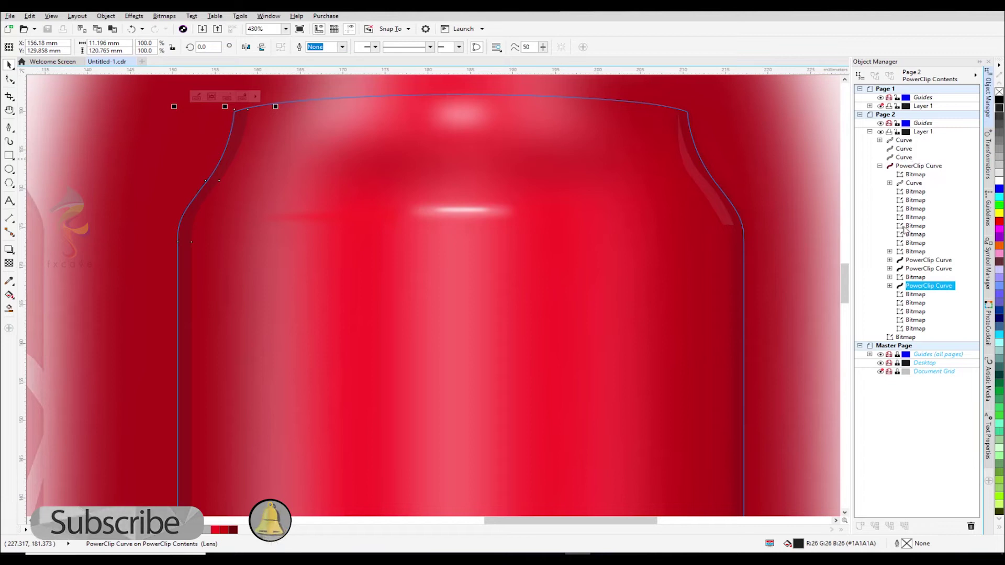
pyautogui.click(907, 224)
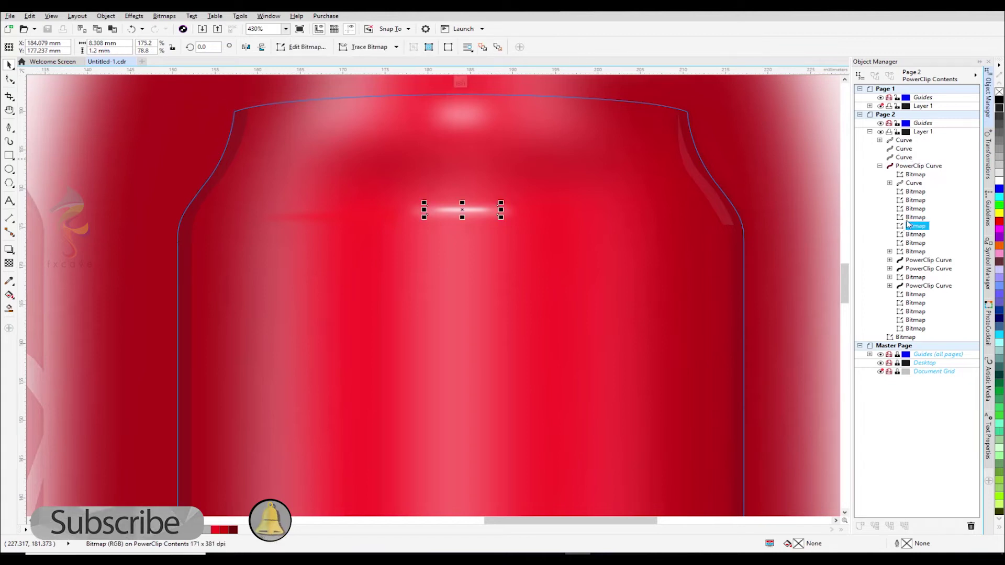
# Apply a uniform transparency to the thin white highlight bitmap and flatten it to about 0.76 mm high.
pyautogui.click(9, 263)
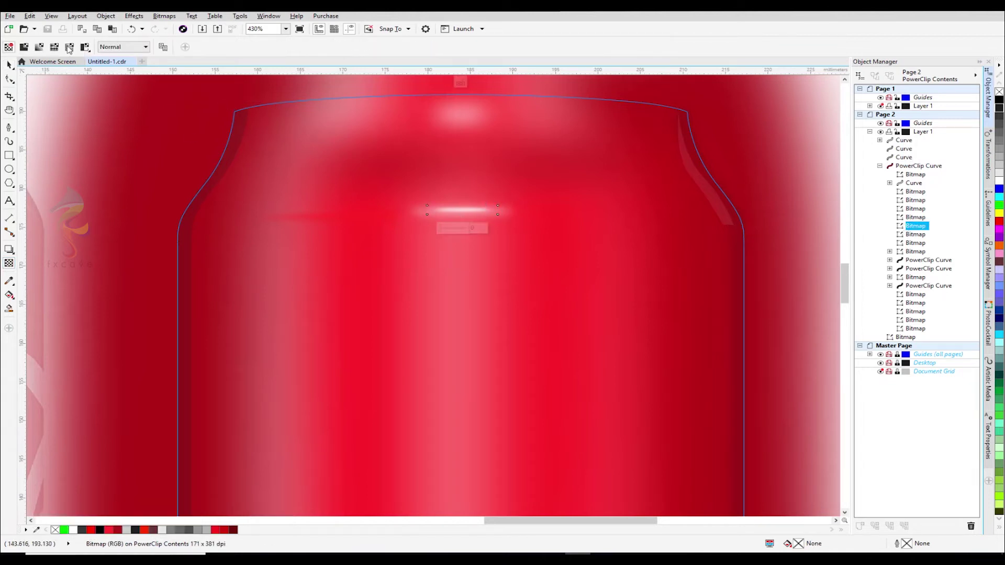
pyautogui.click(24, 47)
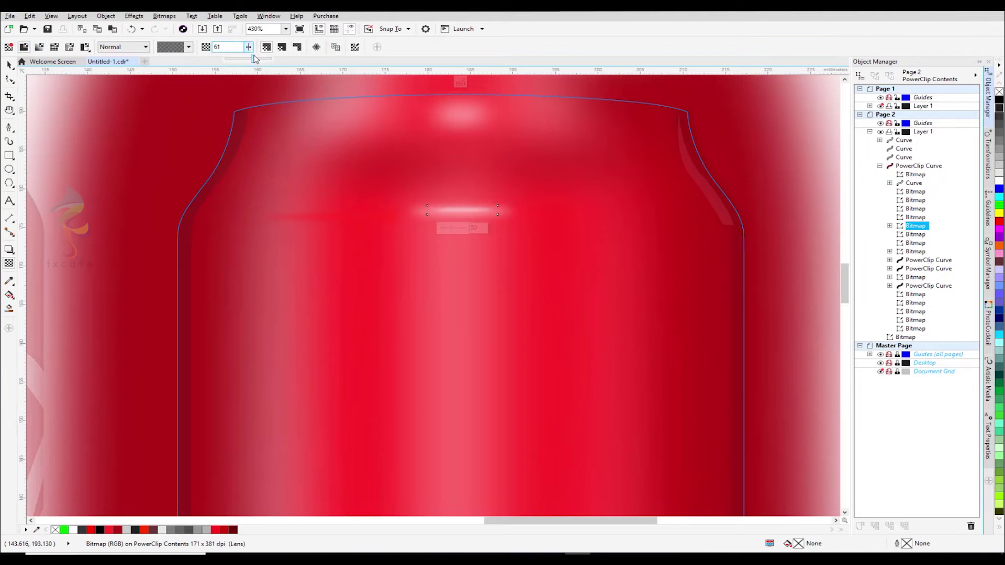
pyautogui.write('23')
pyautogui.press('Return')
pyautogui.moveTo(249, 48); pyautogui.dragTo(260, 59)
pyautogui.click(9, 66)
pyautogui.moveTo(459, 223); pyautogui.dragTo(461, 218)
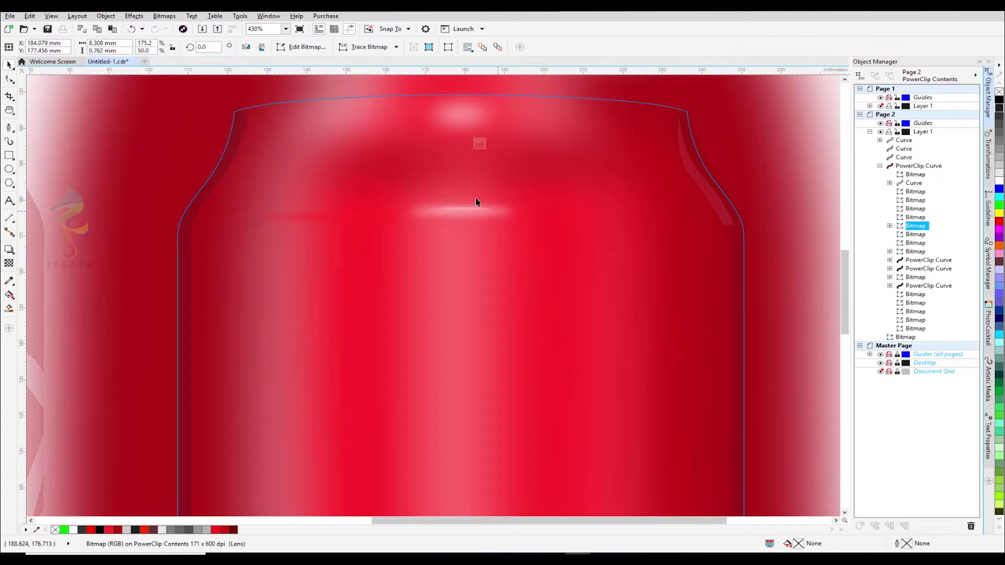
# Deselect the highlight and finish editing the can body's PowerClip contents.
pyautogui.scroll(-5, 475, 202)
pyautogui.click(718, 214)
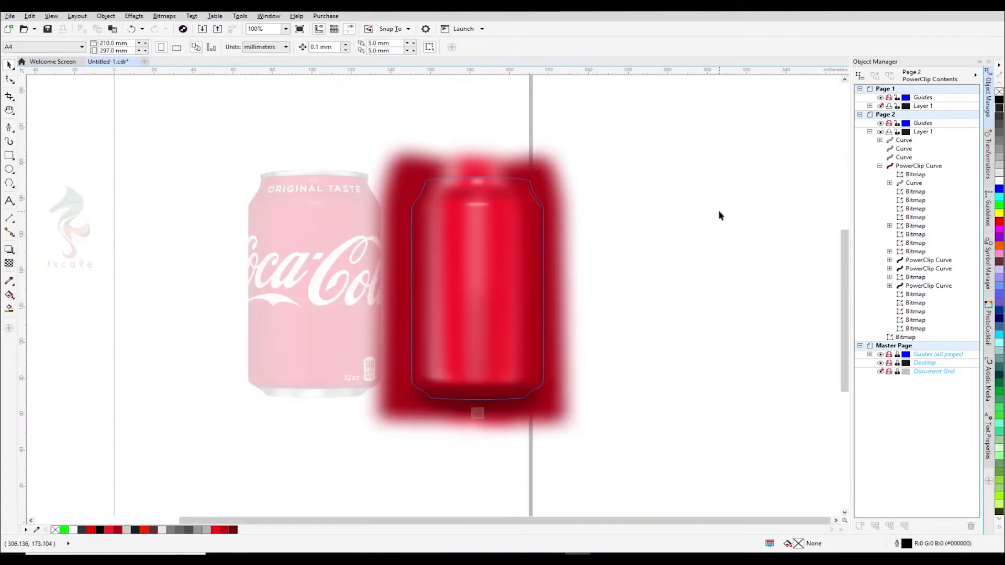
pyautogui.keyDown('ctrl'); pyautogui.click(568, 346); pyautogui.keyUp('ctrl')
pyautogui.click(475, 413)
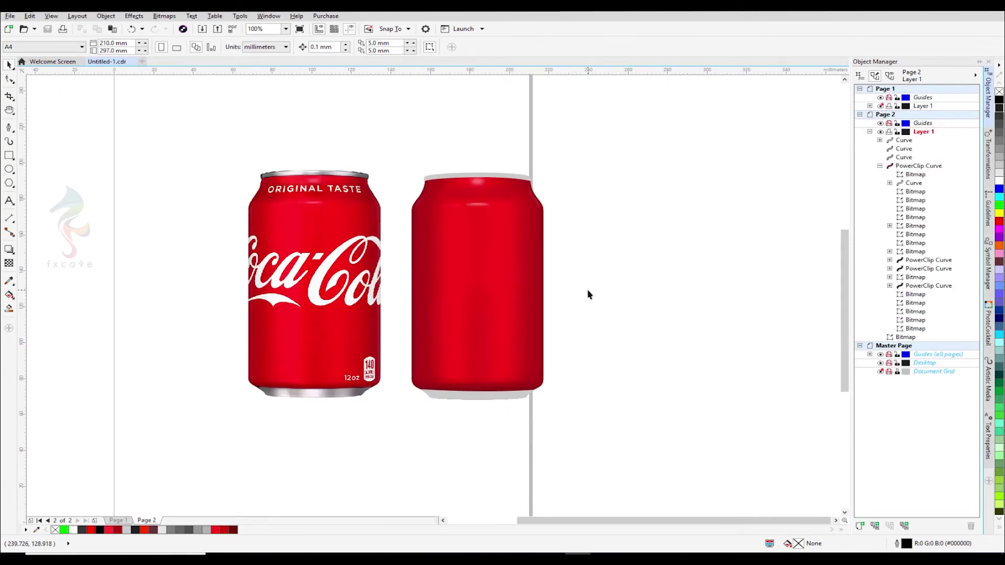
# Reopen the can body's PowerClip and place a mirrored copy of the left shoulder's red streak bitmap on the right side, in front.
pyautogui.click(459, 220)
pyautogui.click(444, 410)
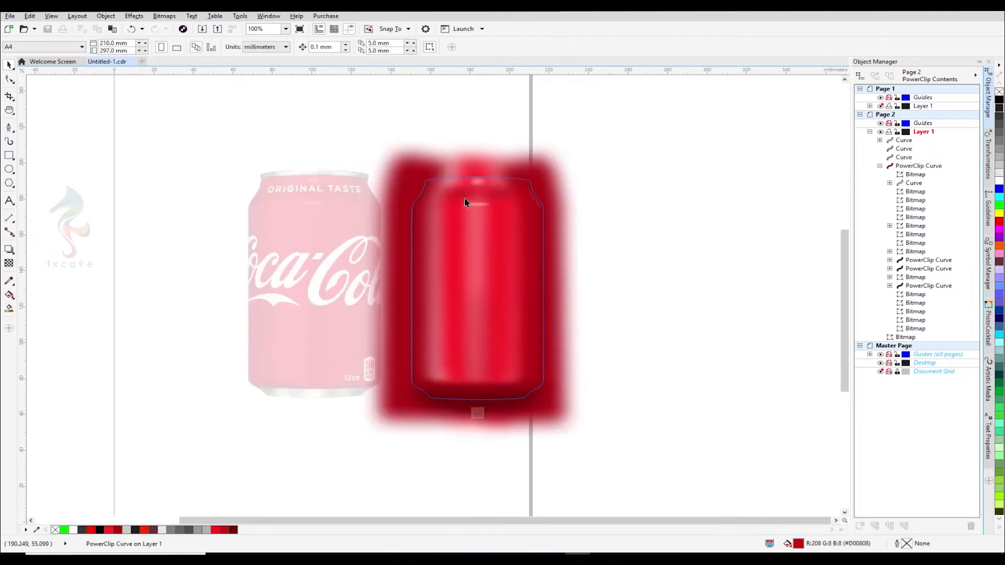
pyautogui.scroll(2, 464, 201)
pyautogui.click(433, 214)
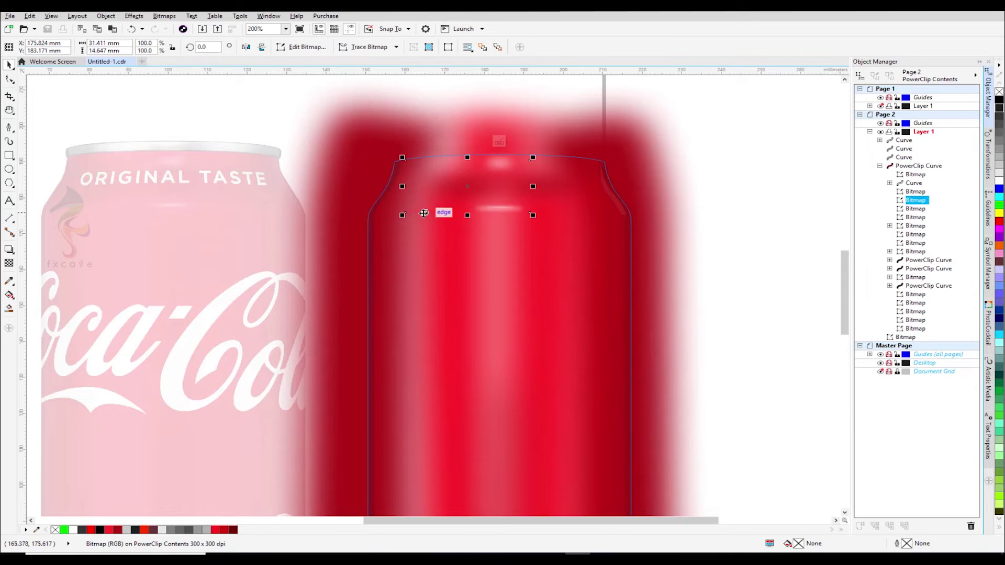
pyautogui.click(418, 224)
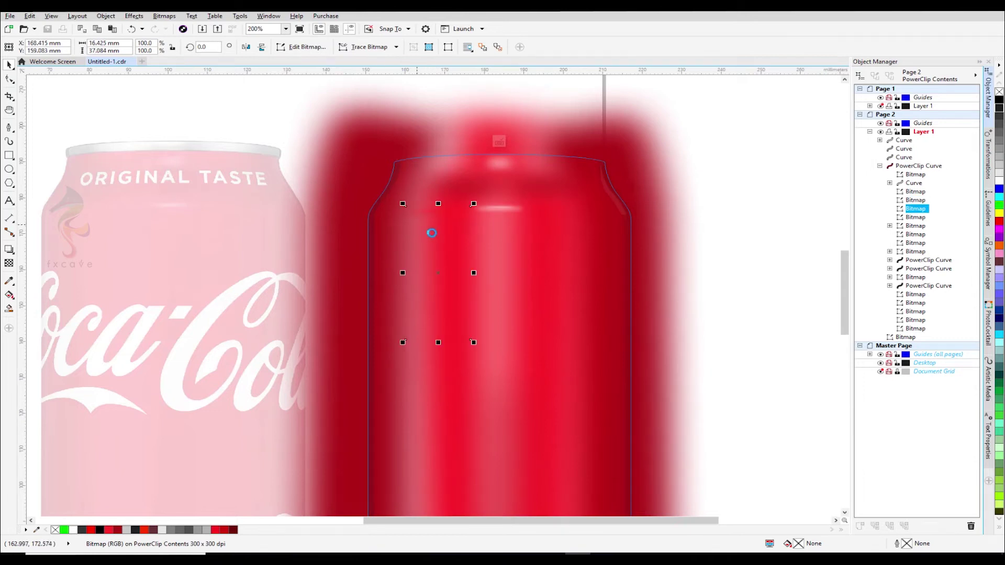
pyautogui.hotkey('shift', 'pageup')
pyautogui.click(245, 47)
pyautogui.moveTo(435, 272); pyautogui.dragTo(572, 271)
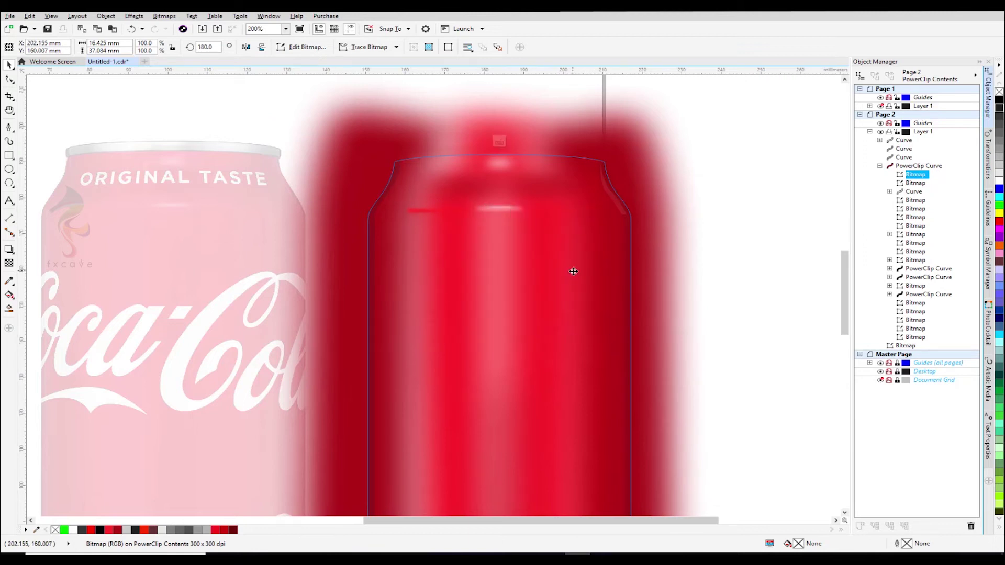
pyautogui.scroll(2, 597, 261)
pyautogui.moveTo(532, 305); pyautogui.dragTo(532, 312)
# Shift the two central white highlight bitmaps below the can's neck slightly downward together.
pyautogui.click(382, 179)
pyautogui.click(341, 190)
pyautogui.click(386, 209)
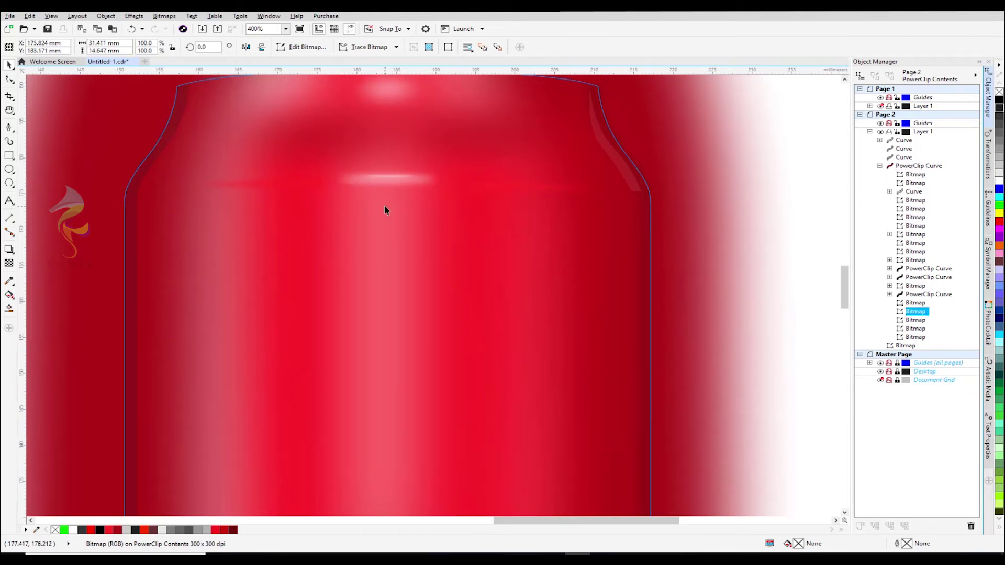
pyautogui.click(923, 235)
pyautogui.click(914, 227)
pyautogui.click(914, 235)
pyautogui.keyDown('shift'); pyautogui.click(914, 243); pyautogui.keyUp('shift')
pyautogui.press('Down')
pyautogui.press('Down')
pyautogui.press('Down')
pyautogui.press('Down')
pyautogui.press('Down')
pyautogui.press('Down')
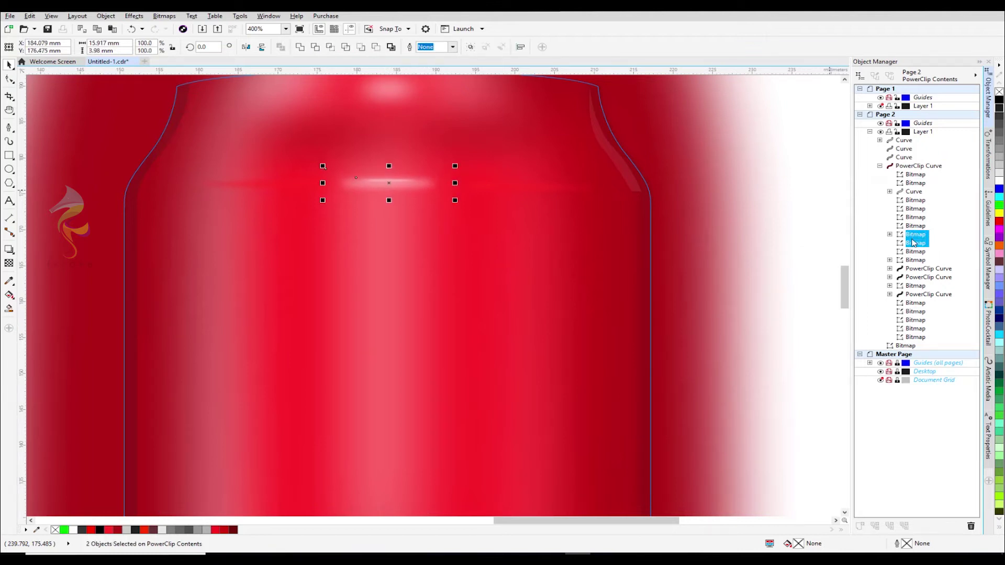
# Exit PowerClip editing to return to the complete can, leaving nothing selected.
pyautogui.click(787, 181)
pyautogui.scroll(-3, 666, 183)
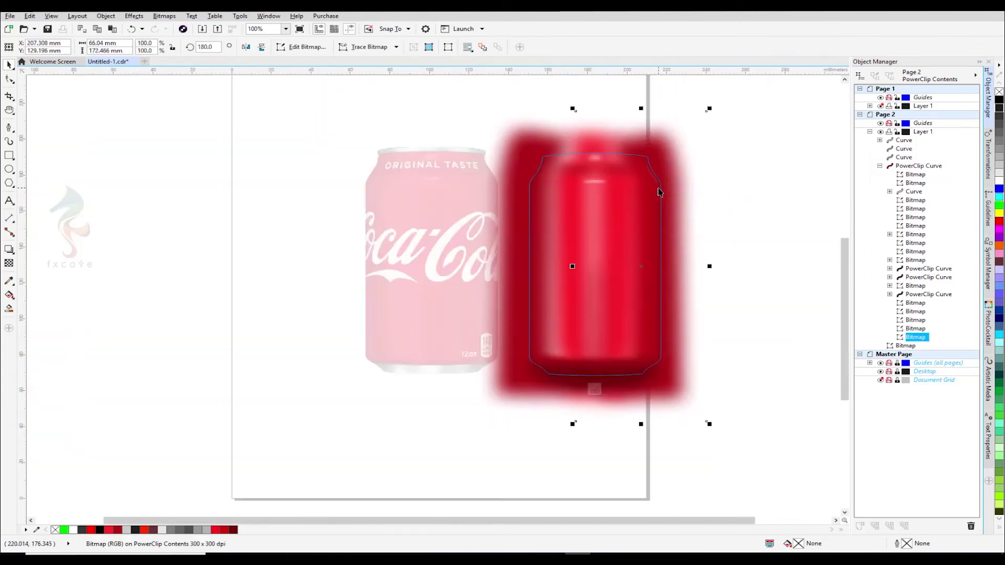
pyautogui.scroll(1, 710, 188)
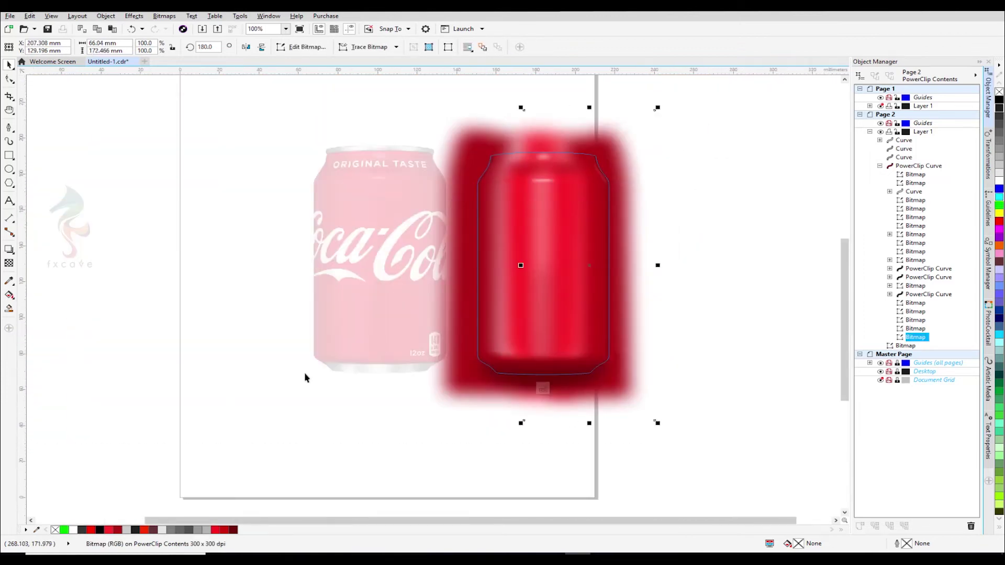
pyautogui.click(543, 388)
pyautogui.click(691, 250)
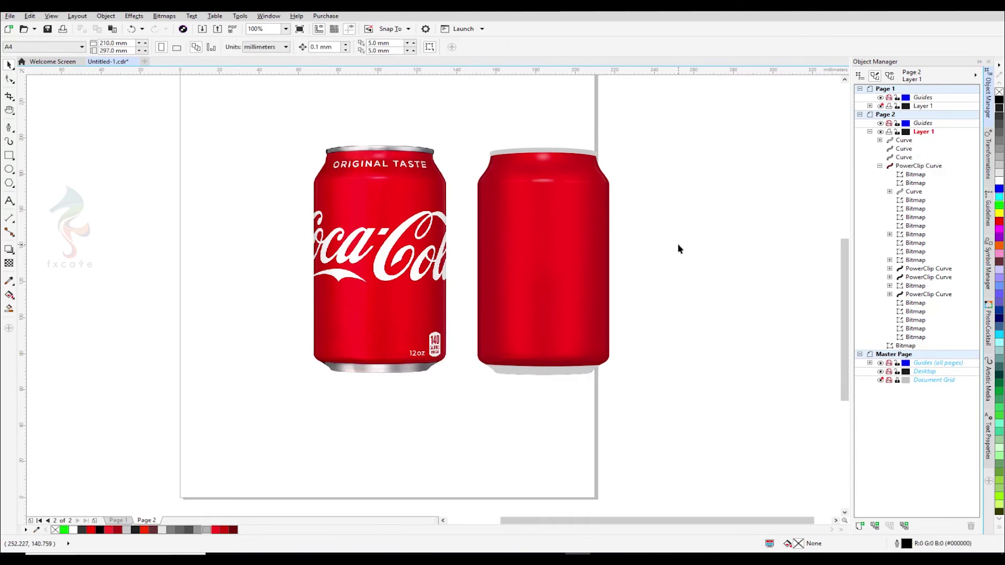
# Draw a closed curved shape about 22.5 × 16.8 mm over the left end of the can's gray bottom rim.
pyautogui.press('h')
pyautogui.moveTo(502, 243); pyautogui.dragTo(396, 244)
pyautogui.press('space')
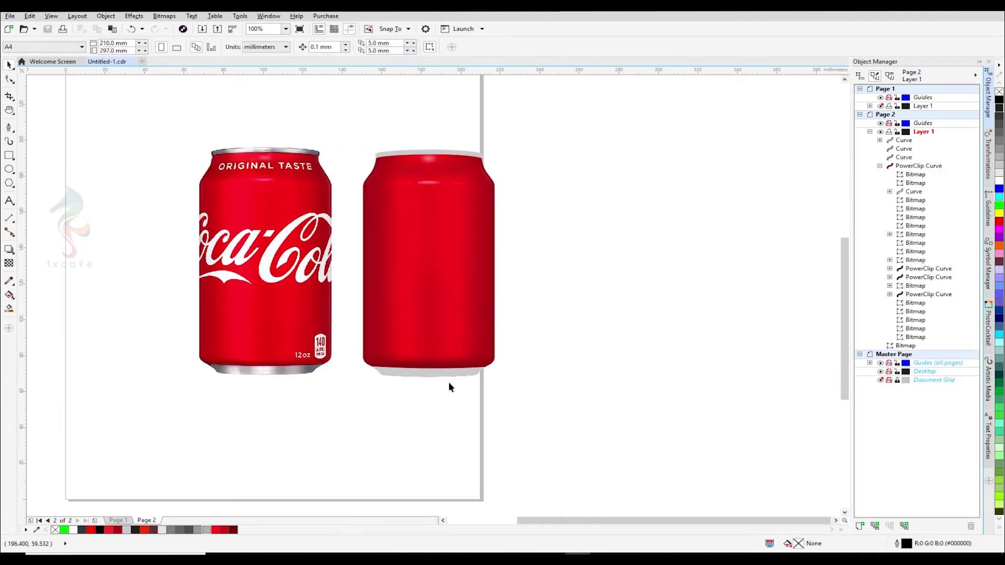
pyautogui.click(447, 376)
pyautogui.scroll(2, 293, 406)
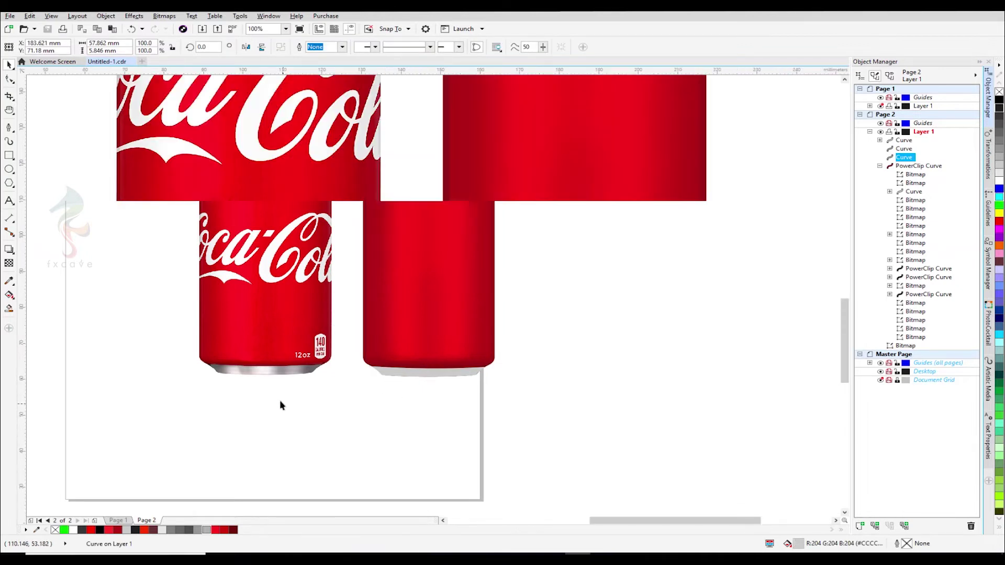
pyautogui.click(239, 418)
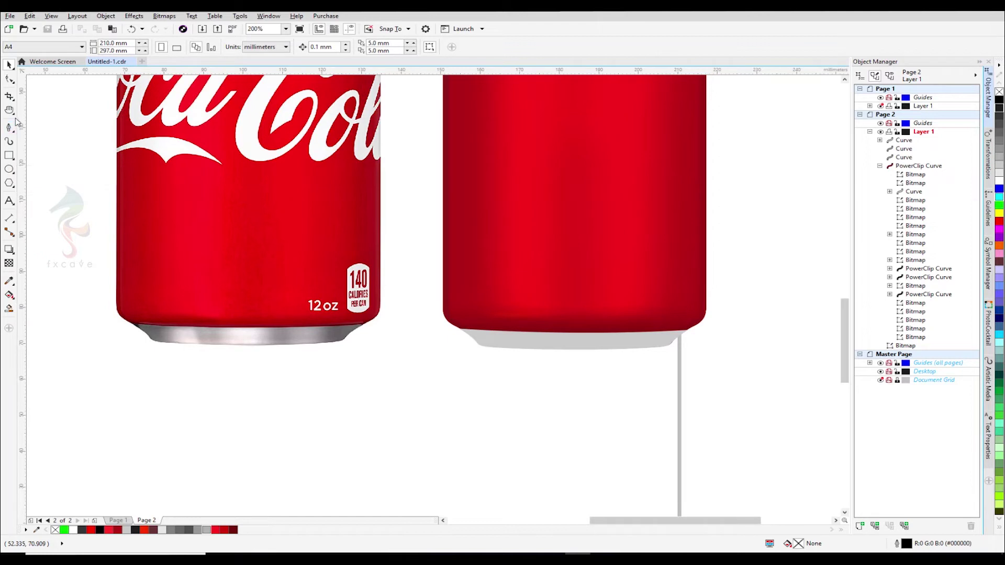
pyautogui.moveTo(500, 325); pyautogui.dragTo(545, 343)
pyautogui.click(421, 370)
pyautogui.click(415, 314)
pyautogui.press('space')
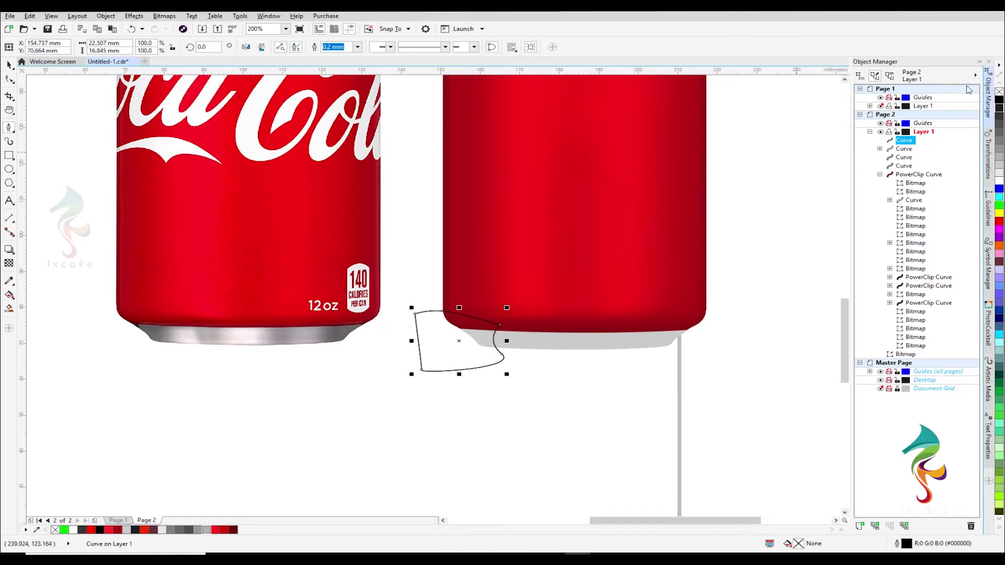
# Fill the drawn shape with black and convert it to a 300 dpi RGB bitmap.
pyautogui.click(999, 99)
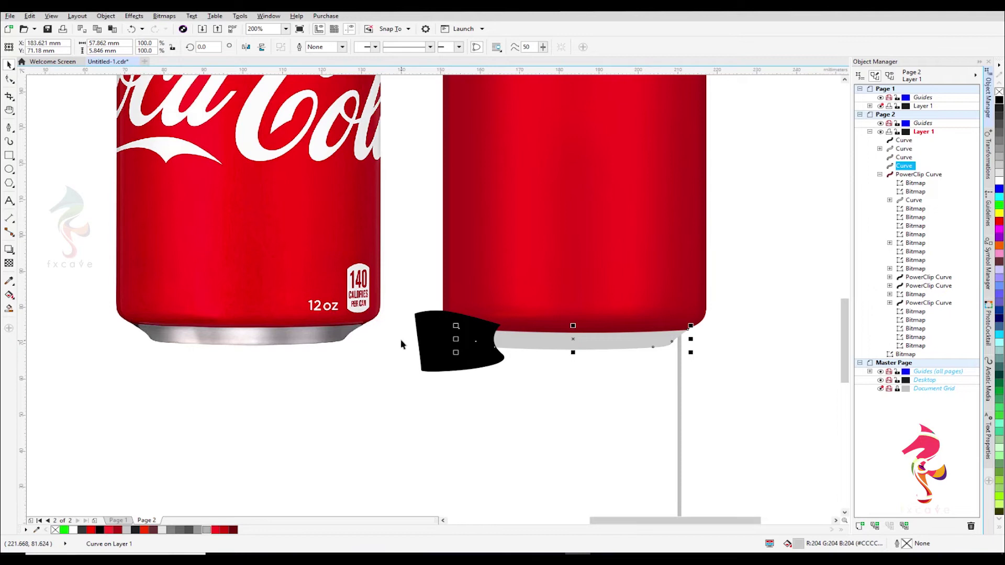
pyautogui.click(164, 16)
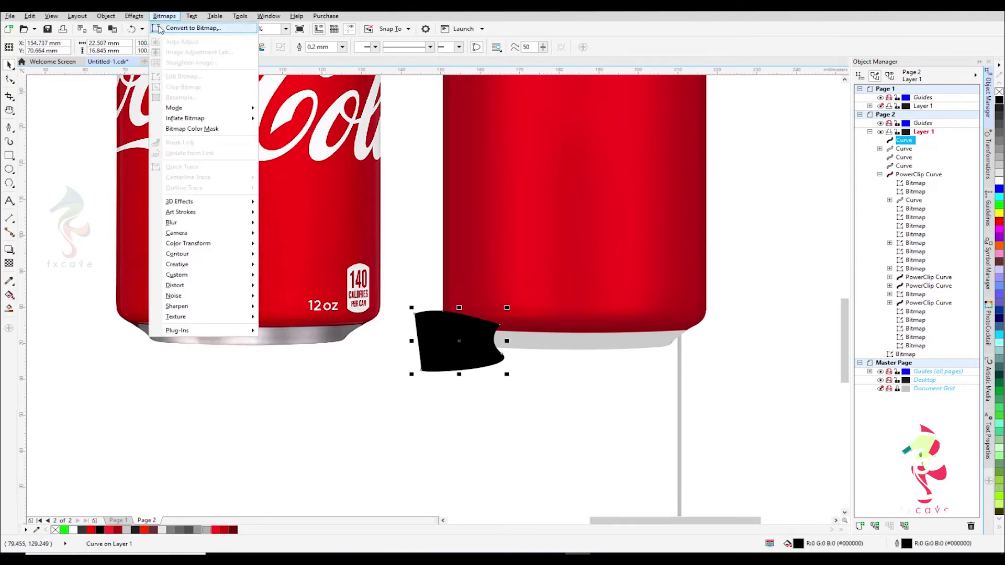
pyautogui.click(178, 29)
pyautogui.click(472, 330)
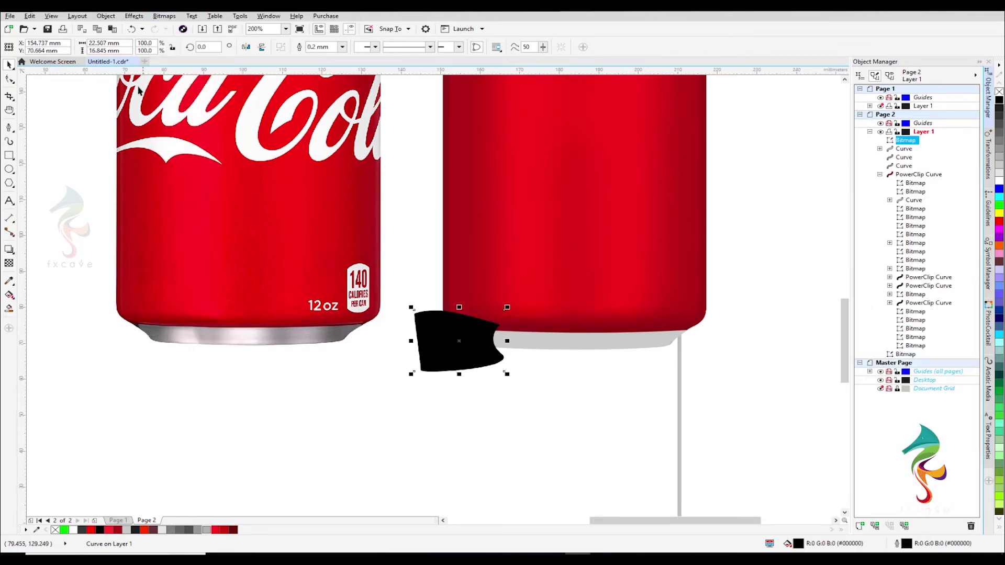
# Apply a Gaussian Blur with a 40-pixel radius to the black bitmap.
pyautogui.click(163, 16)
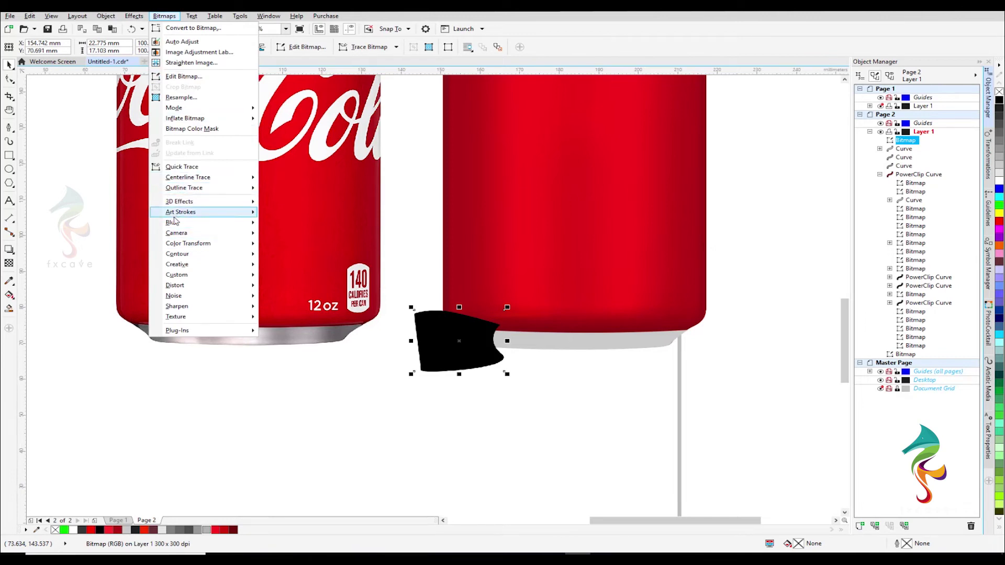
pyautogui.moveTo(248, 222)
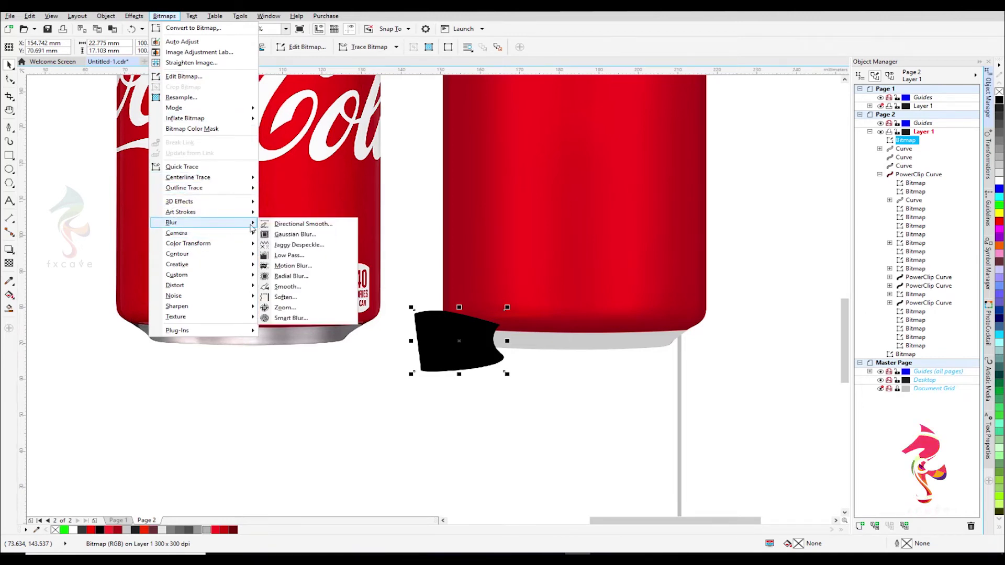
pyautogui.click(272, 233)
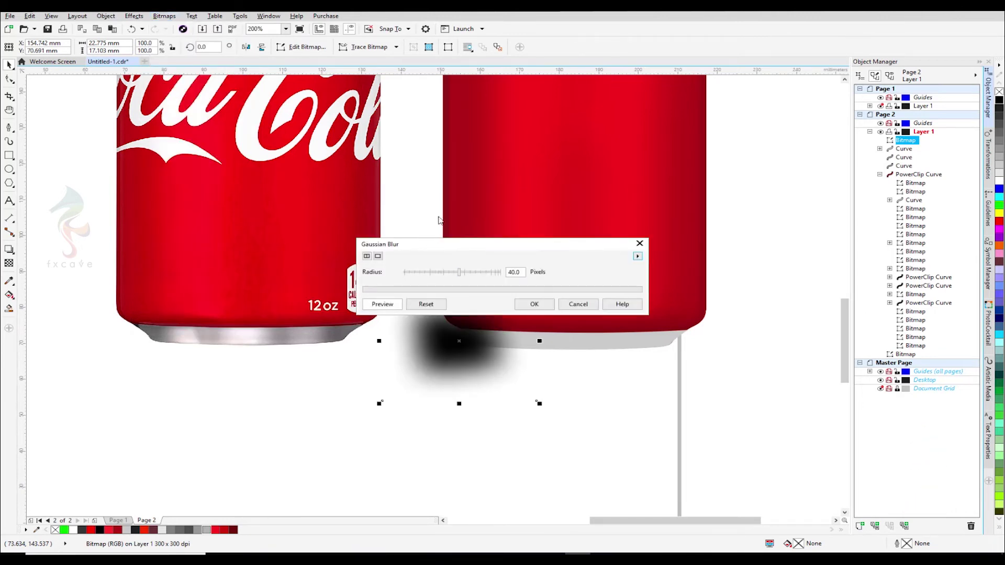
pyautogui.moveTo(430, 247); pyautogui.dragTo(458, 159)
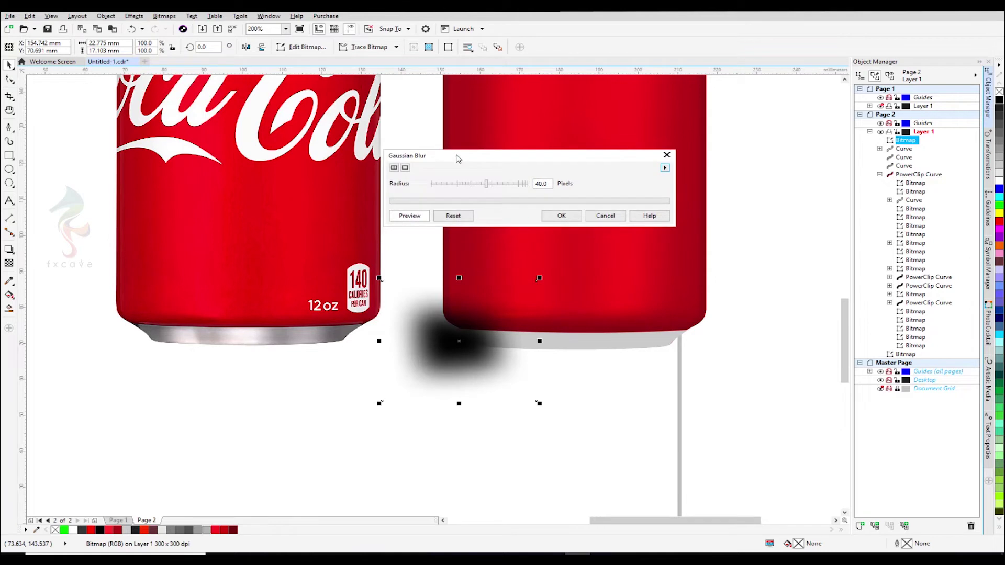
pyautogui.click(570, 217)
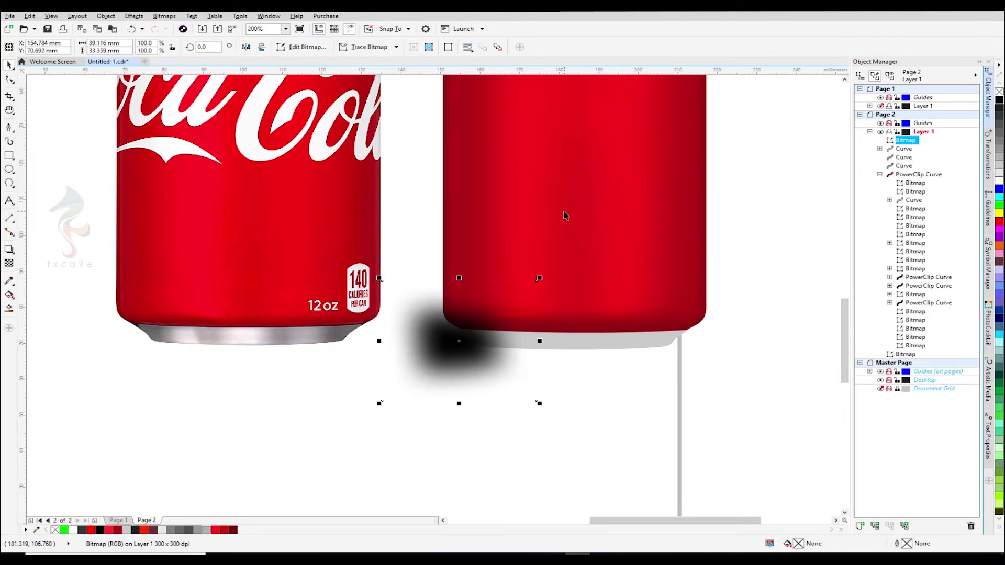
# Place the blurred black bitmap inside the can's gray bottom rim with PowerClip and fill the rim with white.
pyautogui.click(77, 15)
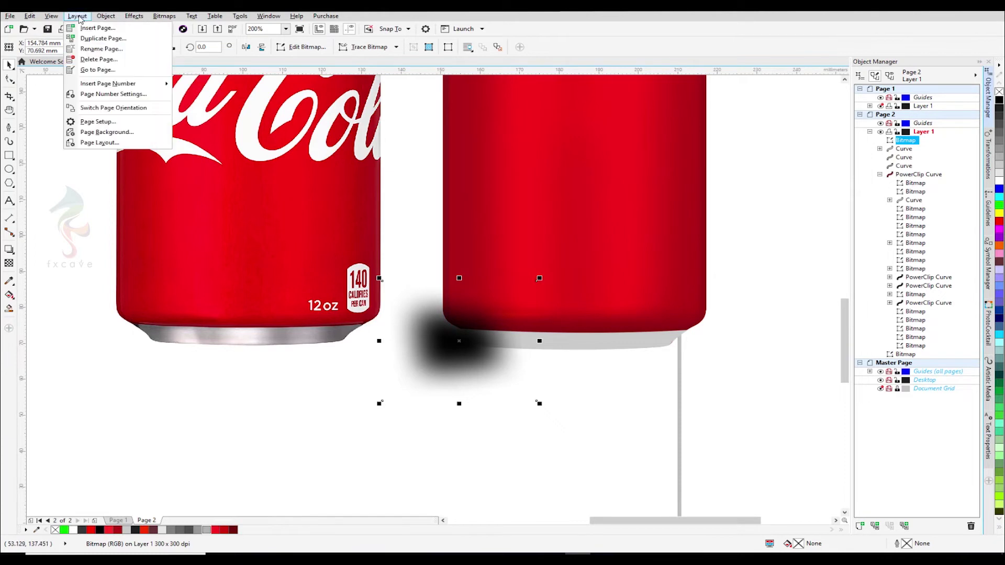
pyautogui.click(106, 16)
pyautogui.moveTo(122, 107)
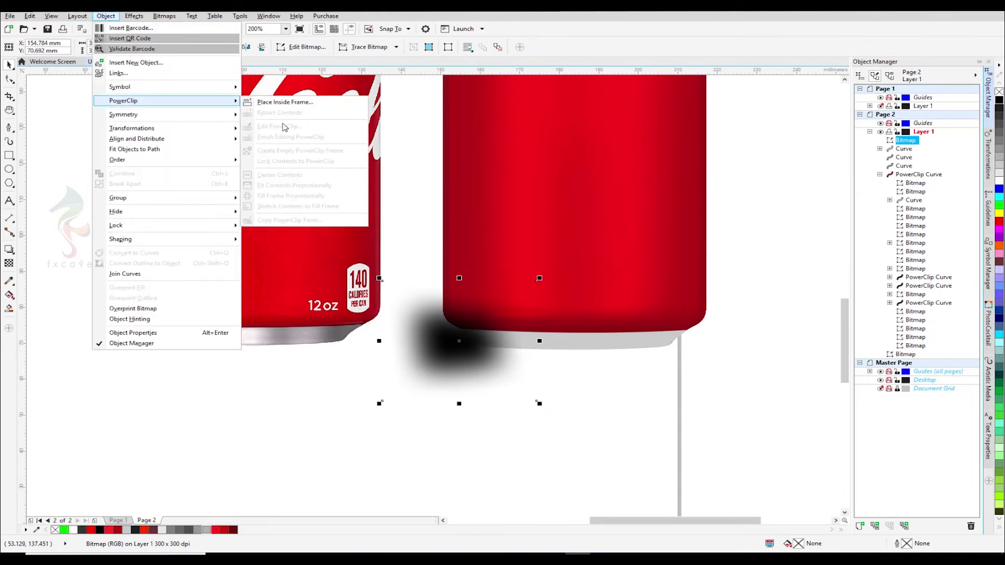
pyautogui.click(285, 101)
pyautogui.click(552, 344)
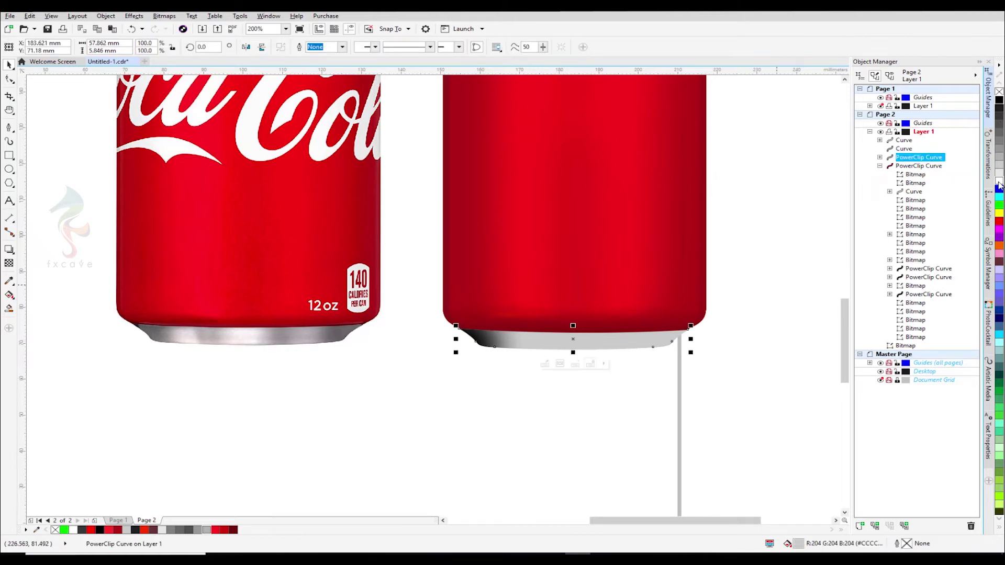
pyautogui.click(487, 390)
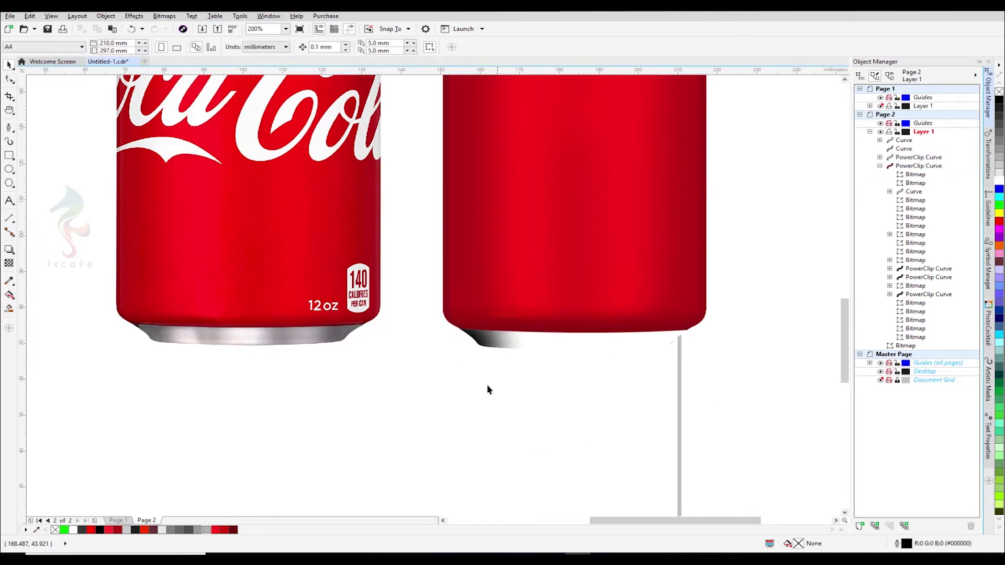
# Open the bottom rim's PowerClip contents for editing and delete the blurred black bitmap.
pyautogui.click(496, 341)
pyautogui.rightClick(506, 340)
pyautogui.click(544, 367)
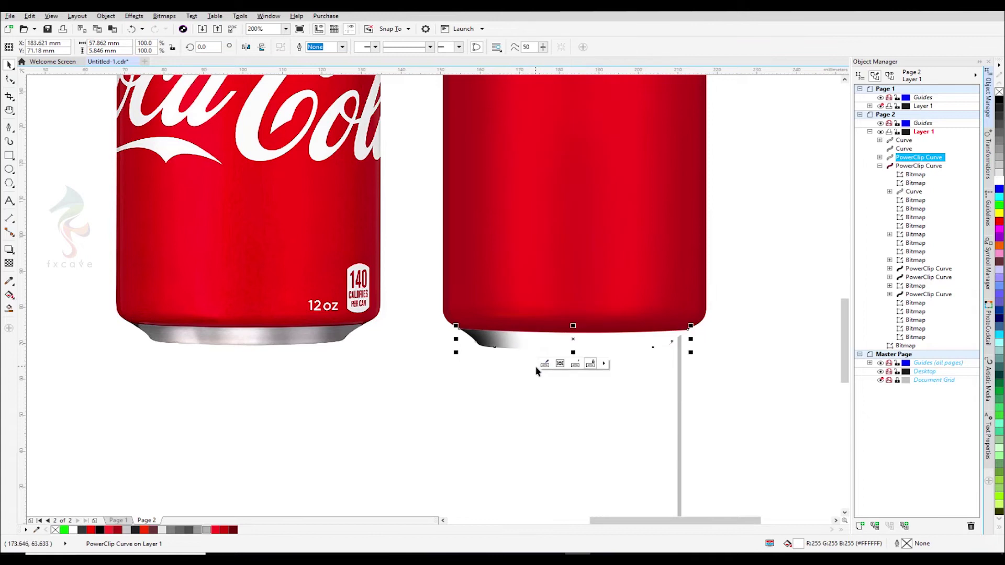
pyautogui.click(543, 367)
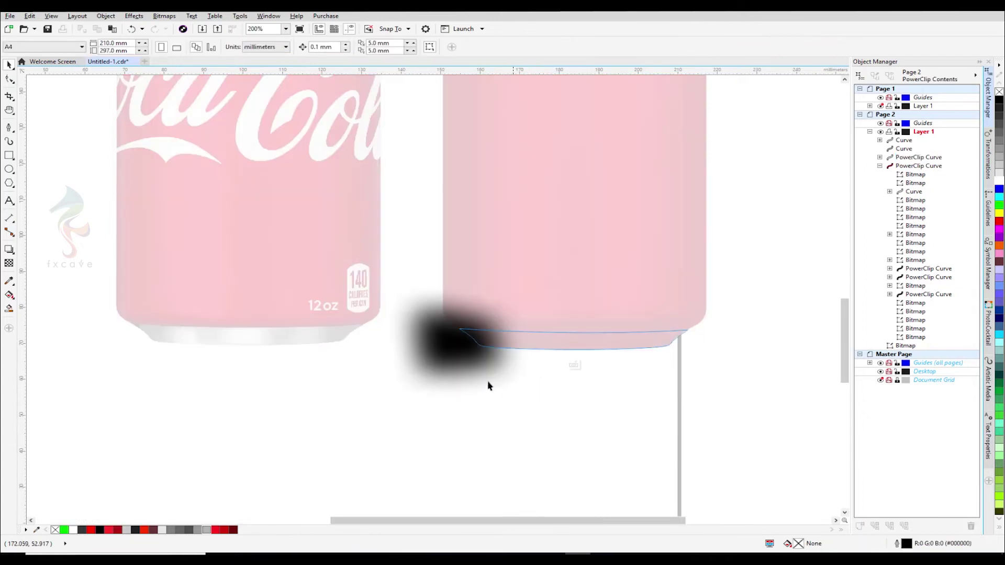
pyautogui.click(441, 364)
pyautogui.press('Delete')
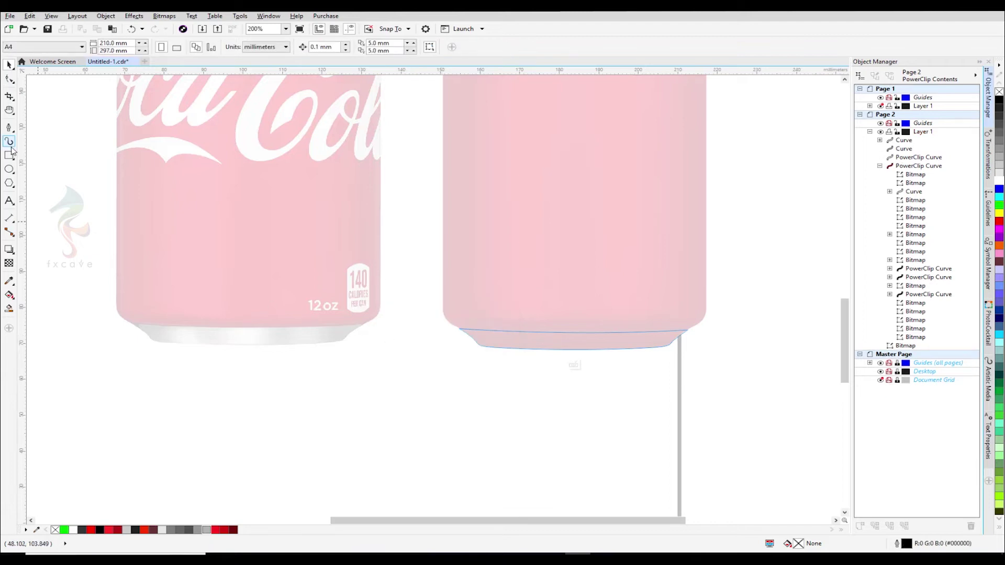
# Draw a closed shape about 34.7 × 12.8 mm over the rim's left end, with its right edge curving inward.
pyautogui.click(9, 128)
pyautogui.click(501, 328)
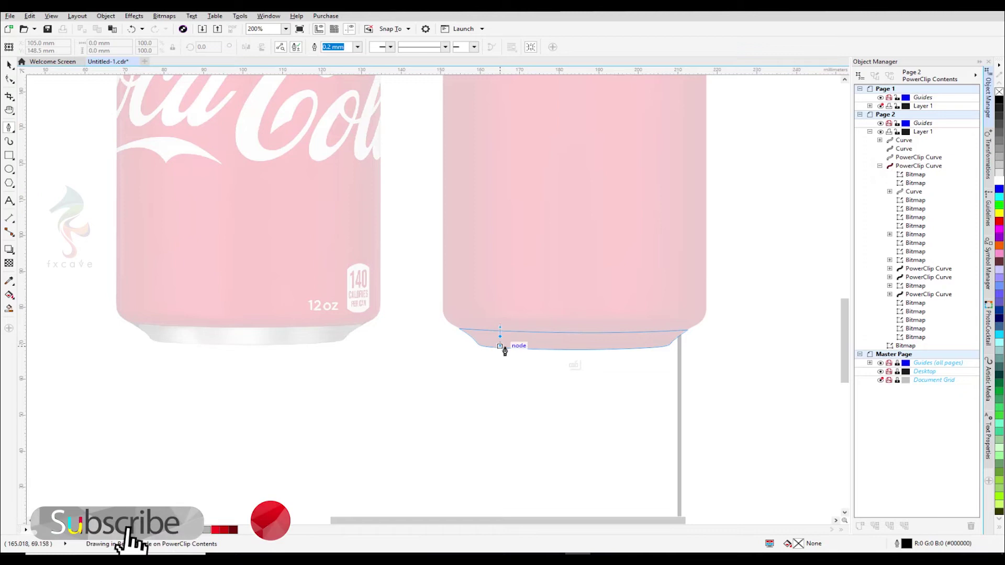
pyautogui.hotkey('ctrl', 'z')
pyautogui.scroll(2, 509, 347)
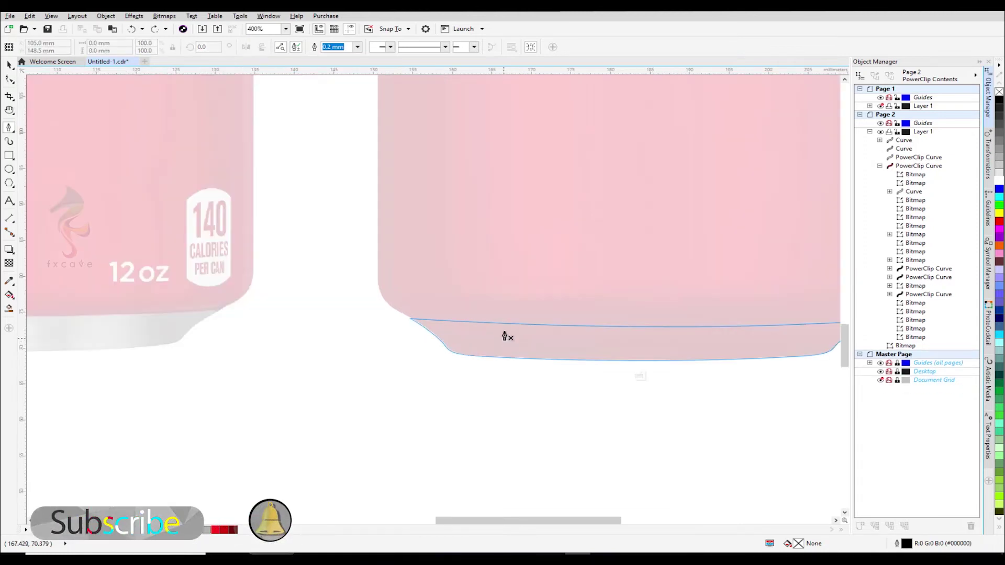
pyautogui.click(521, 312)
pyautogui.moveTo(498, 336); pyautogui.dragTo(592, 379)
pyautogui.click(277, 375)
pyautogui.click(299, 283)
pyautogui.click(521, 311)
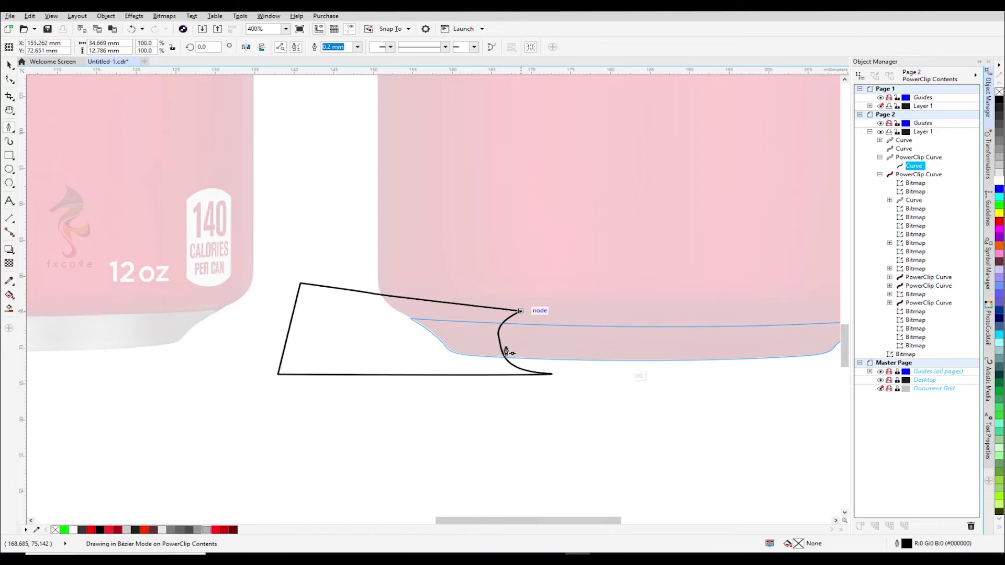
pyautogui.press('F10')
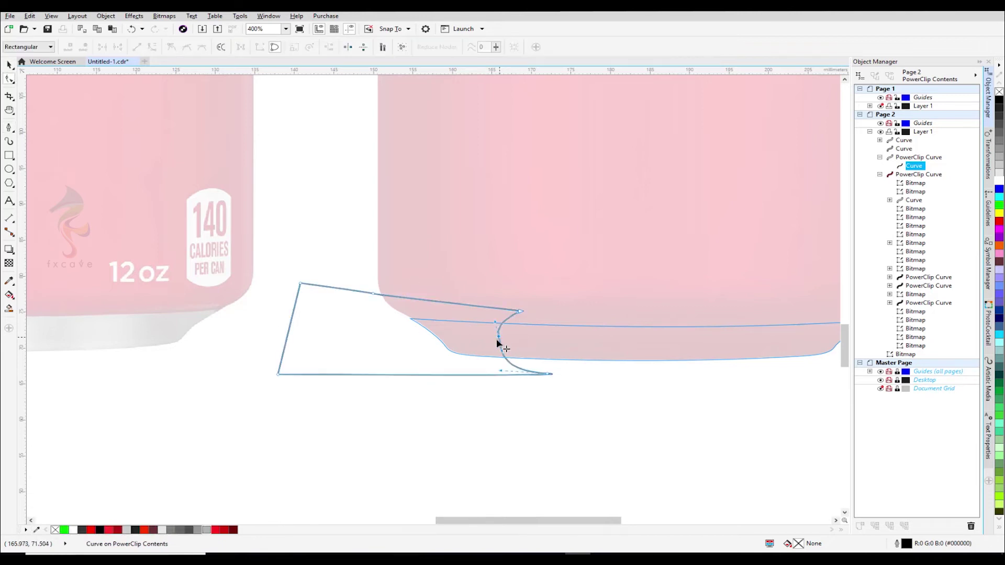
pyautogui.moveTo(497, 341); pyautogui.dragTo(490, 355)
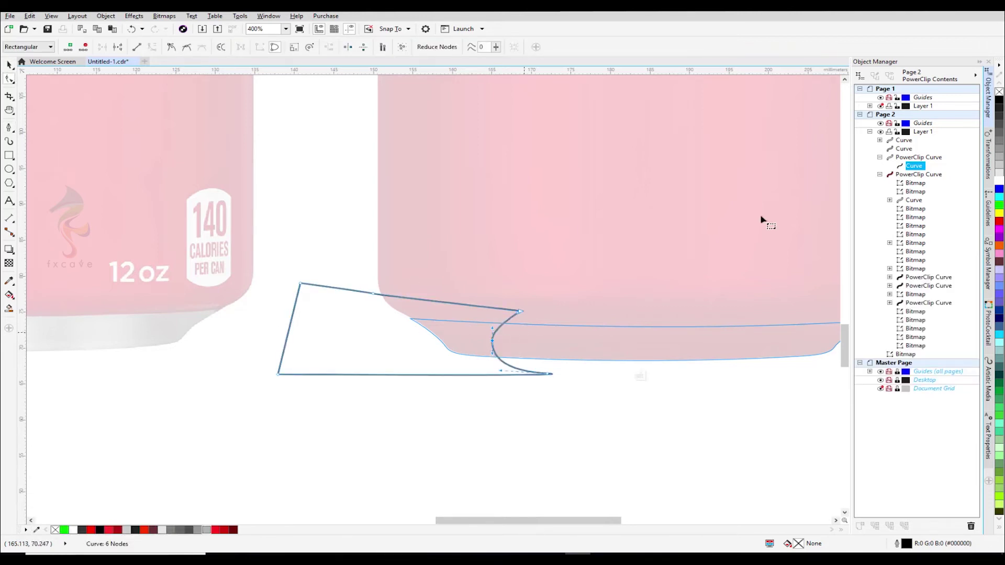
# Fill the shape with black, remove its outline and convert it to a 300 dpi RGB bitmap with transparent background.
pyautogui.click(998, 101)
pyautogui.rightClick(998, 92)
pyautogui.press('space')
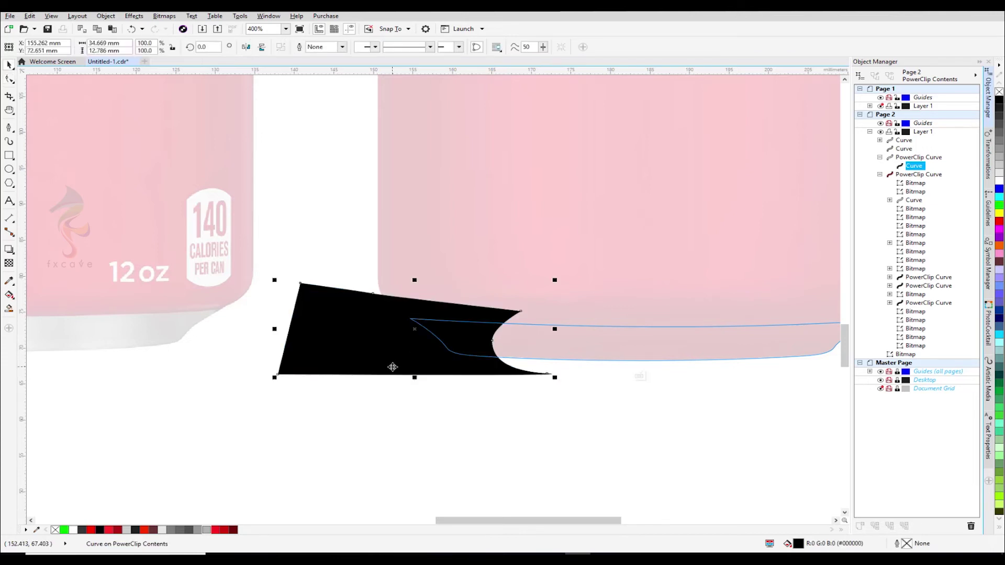
pyautogui.click(353, 467)
pyautogui.click(333, 354)
pyautogui.click(164, 16)
pyautogui.click(178, 29)
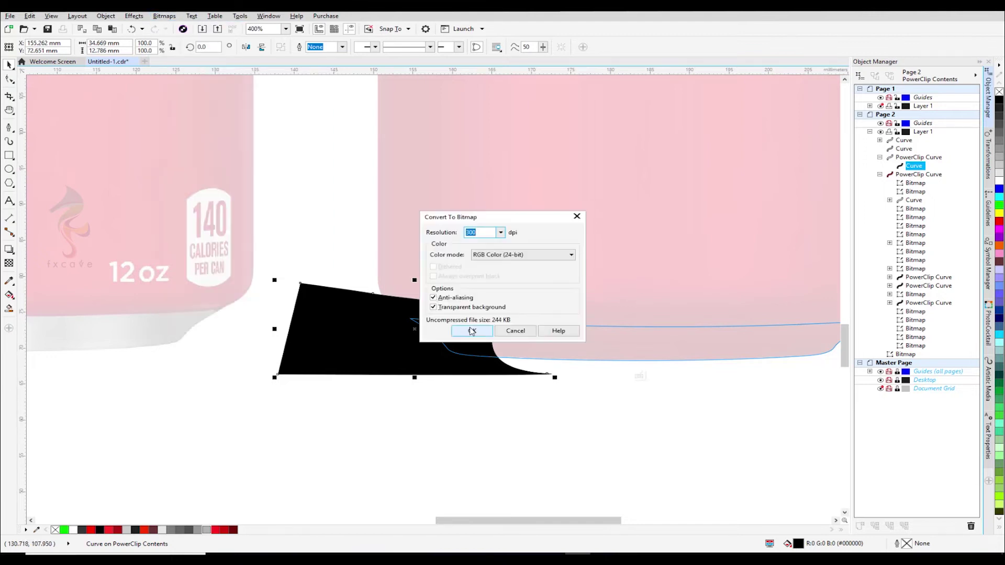
pyautogui.click(471, 331)
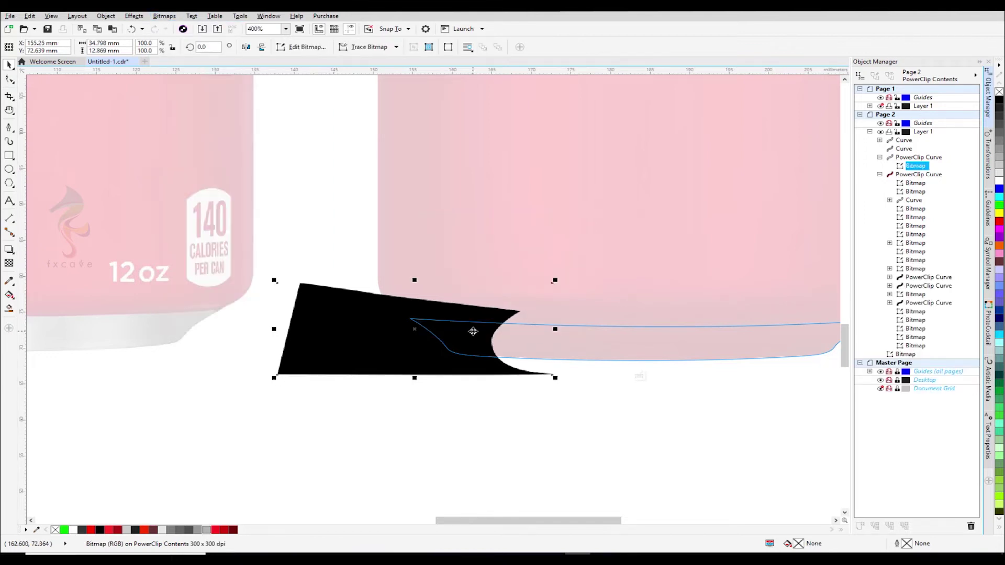
# Apply a Gaussian Blur with a 44-pixel radius to the black bitmap and finish editing the rim's PowerClip.
pyautogui.click(164, 16)
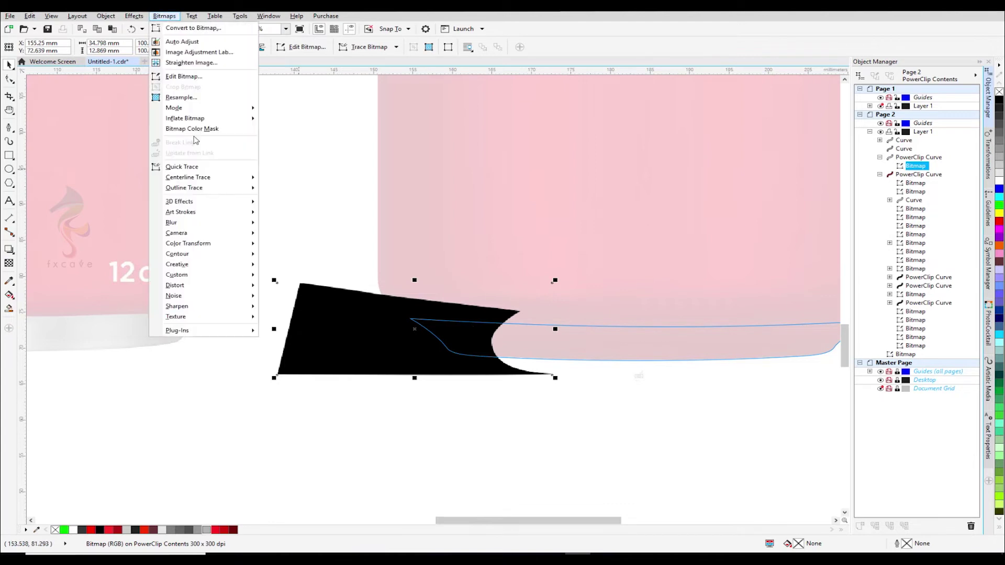
pyautogui.moveTo(179, 226)
pyautogui.click(283, 244)
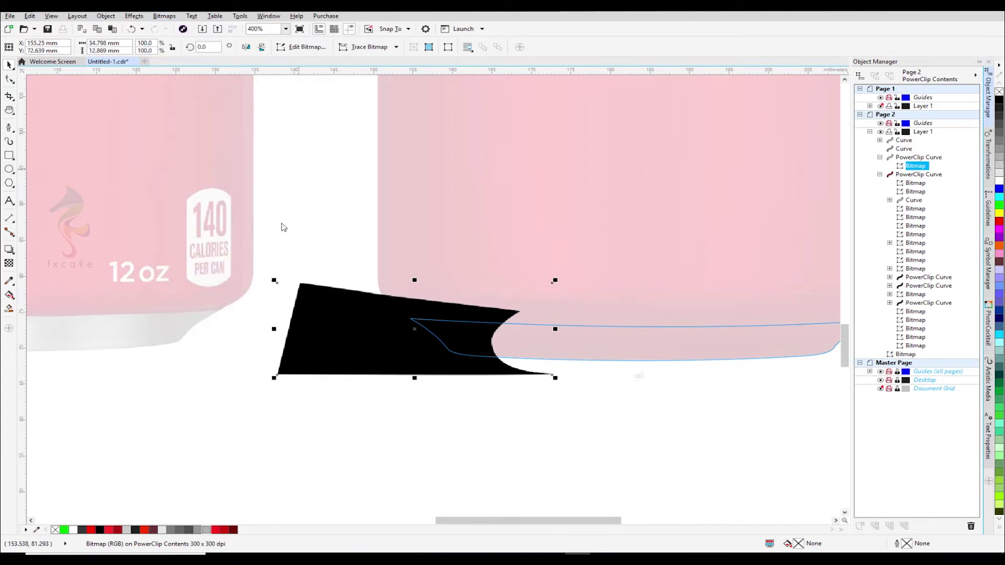
pyautogui.click(435, 273)
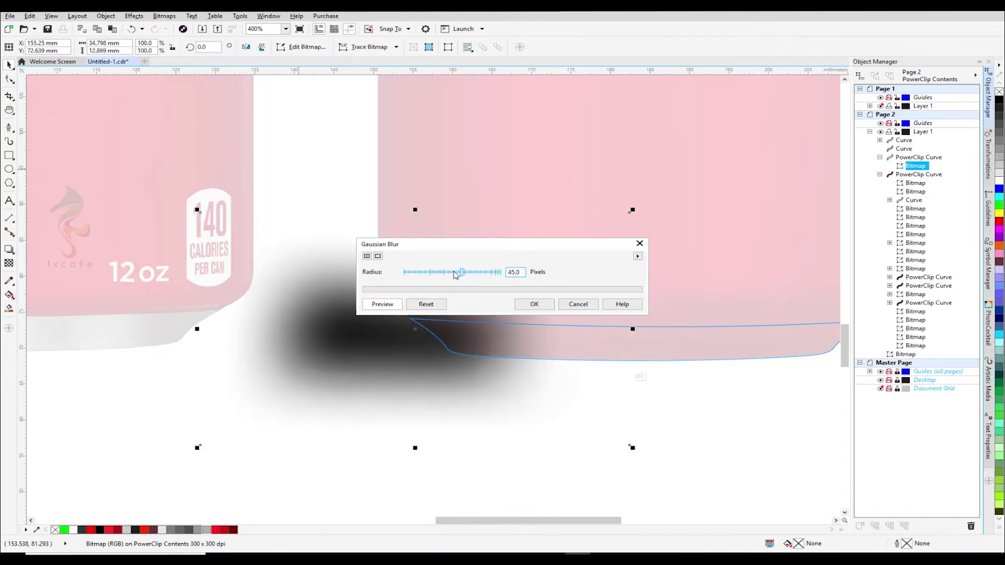
pyautogui.click(461, 273)
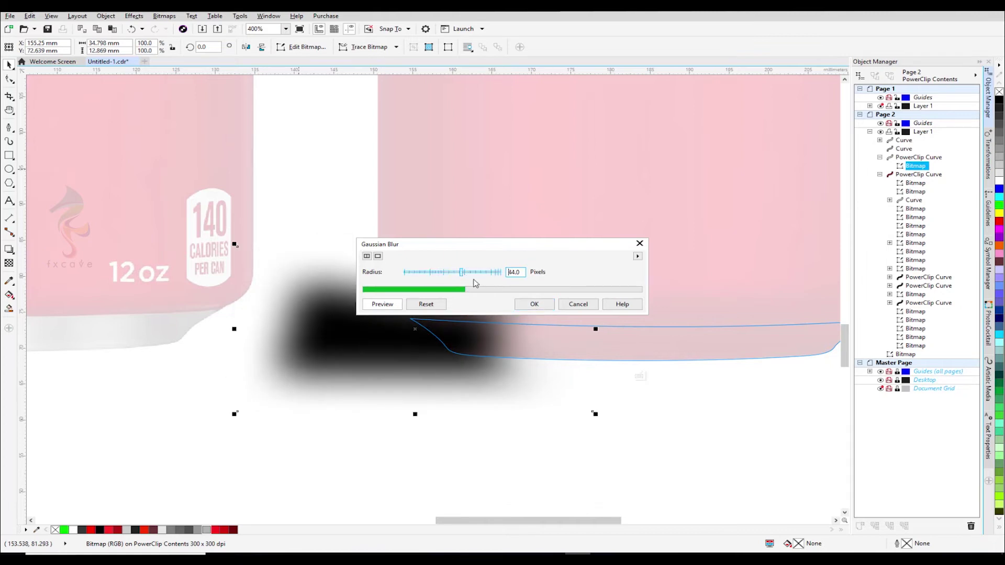
pyautogui.click(533, 304)
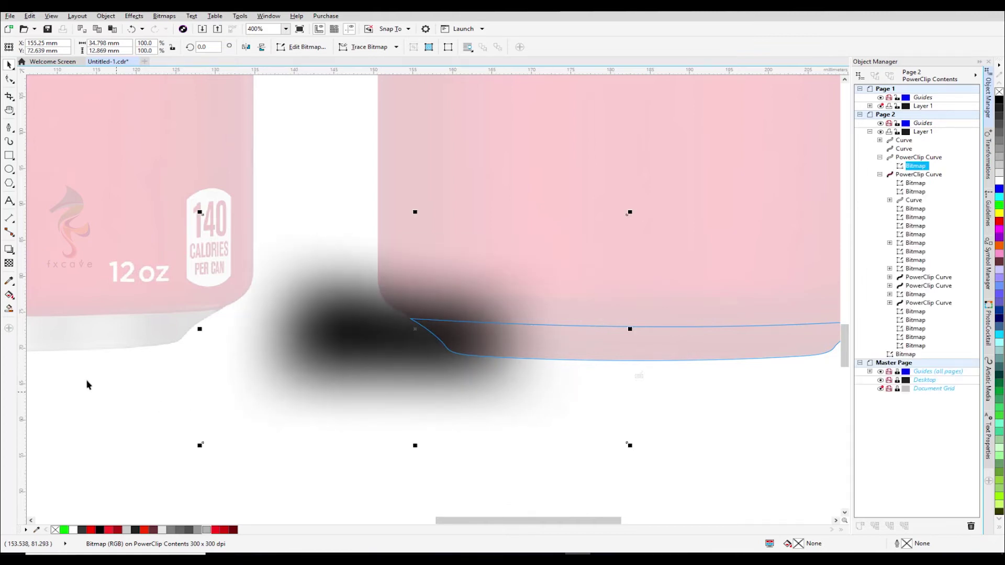
pyautogui.click(638, 376)
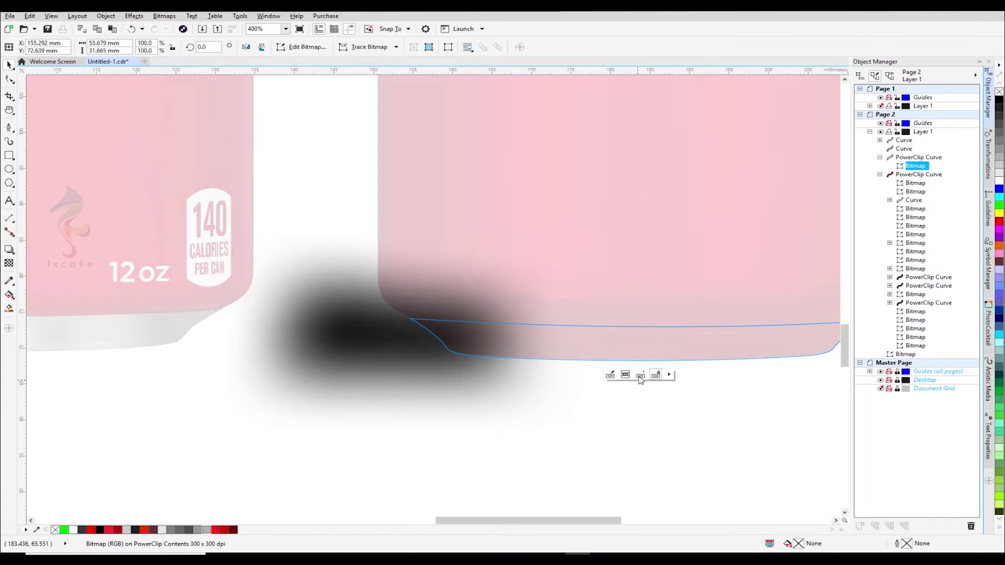
pyautogui.click(386, 431)
# Draw a rectangle about 6.7 × 11.8 mm across the rim beside the dark shading, filled with gray #666666 and without outline.
pyautogui.scroll(-1, 319, 397)
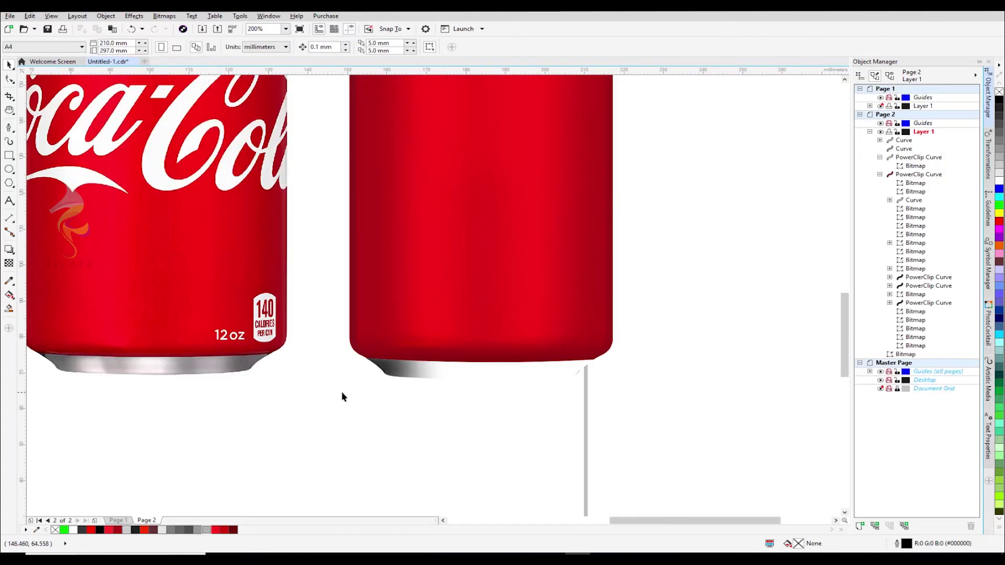
pyautogui.click(10, 156)
pyautogui.moveTo(441, 356); pyautogui.dragTo(471, 400)
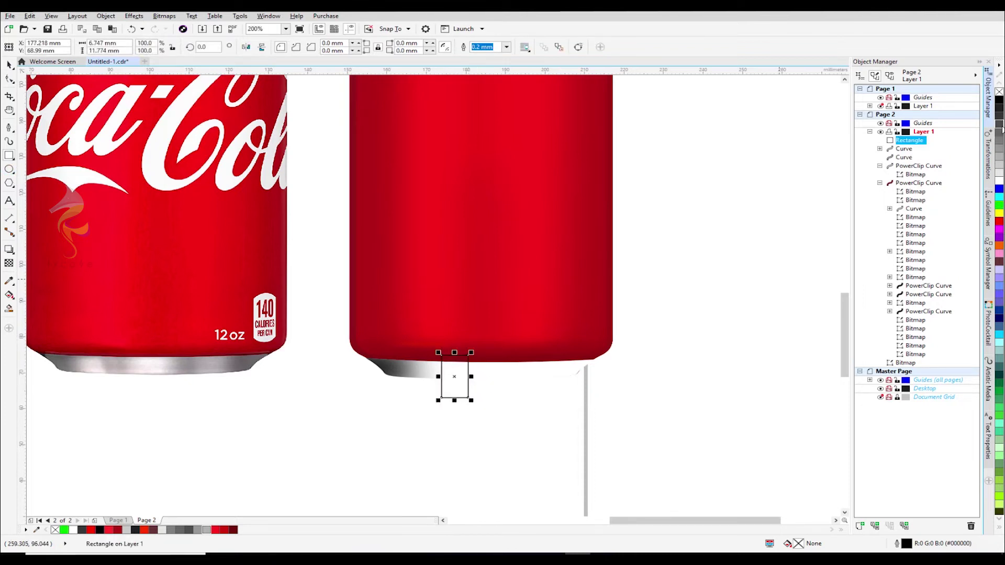
pyautogui.click(1000, 134)
pyautogui.rightClick(999, 92)
# Convert the gray rectangle to a 300 dpi bitmap and apply a Gaussian Blur with a 44-pixel radius.
pyautogui.click(163, 16)
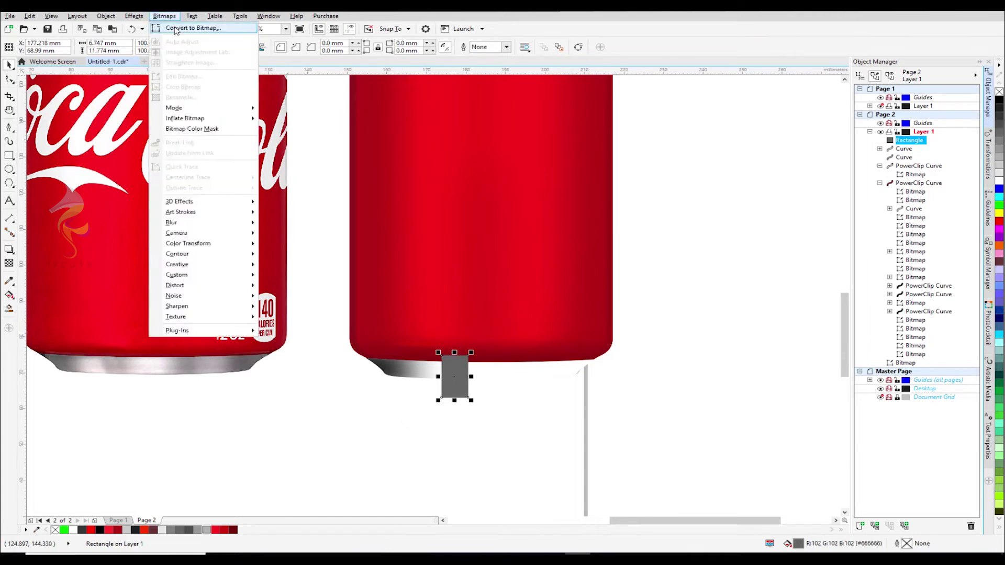
pyautogui.click(176, 29)
pyautogui.click(469, 332)
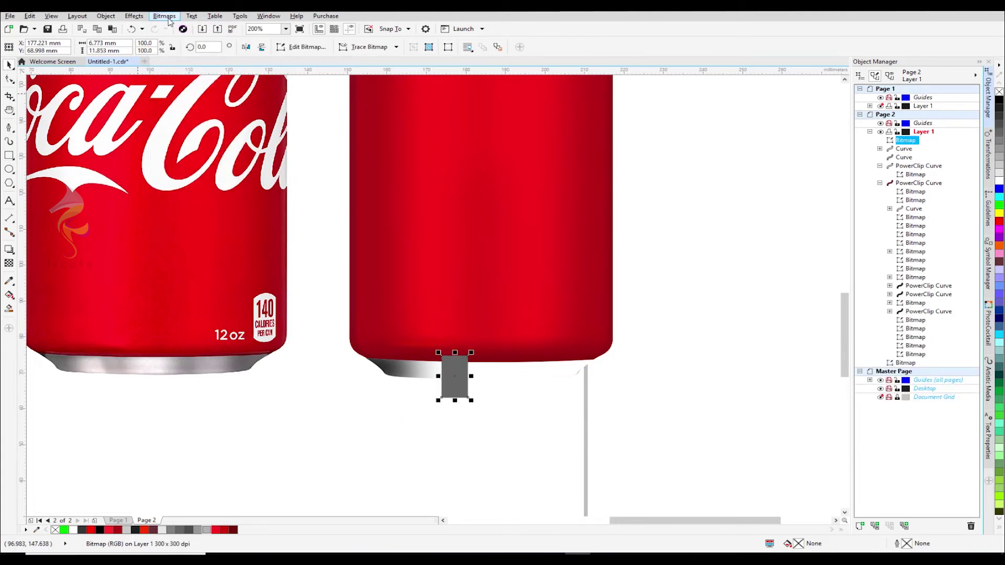
pyautogui.click(163, 15)
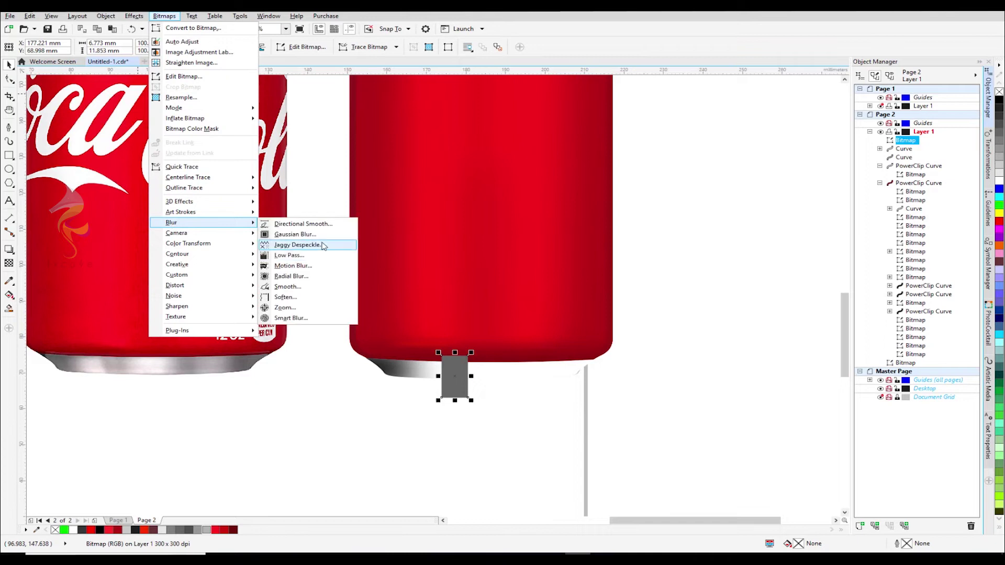
pyautogui.click(296, 235)
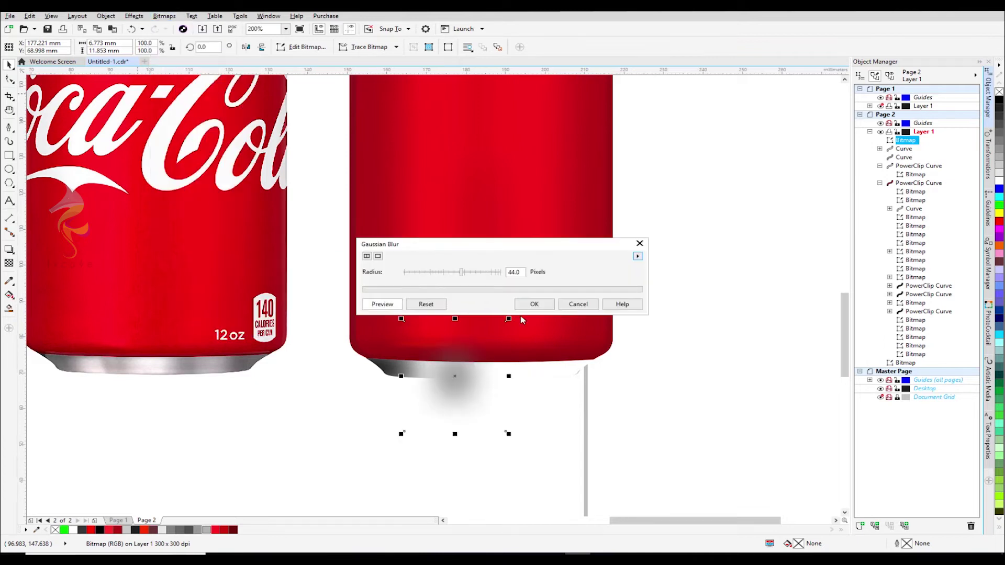
pyautogui.click(533, 304)
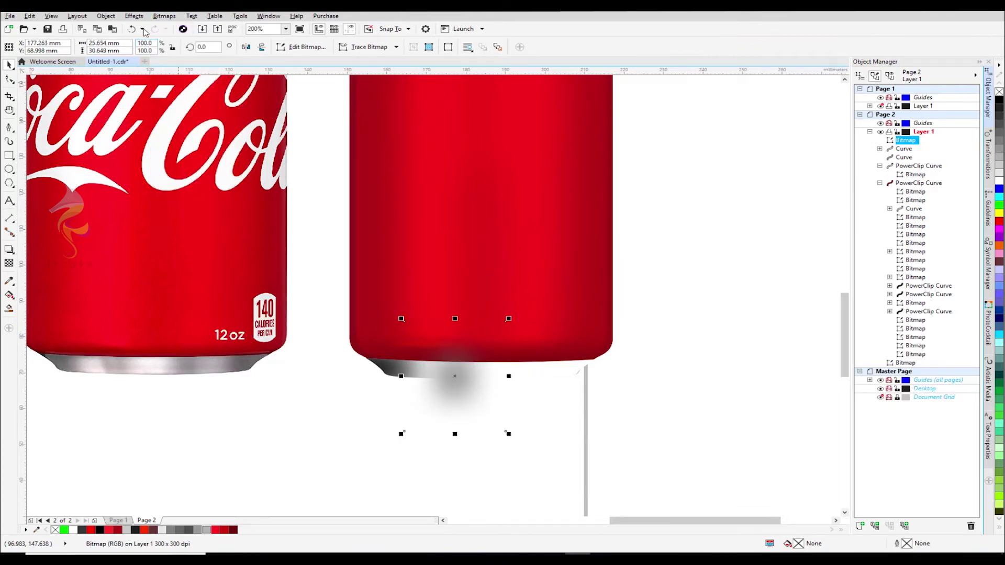
# Place the blurred gray bitmap inside the white bottom rim with PowerClip.
pyautogui.click(78, 16)
pyautogui.moveTo(105, 16)
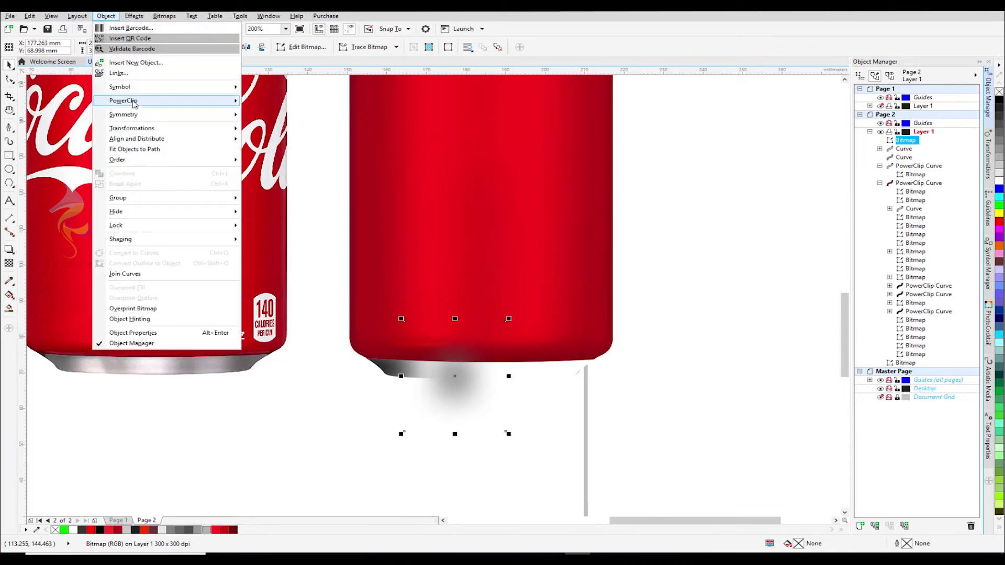
pyautogui.moveTo(211, 108)
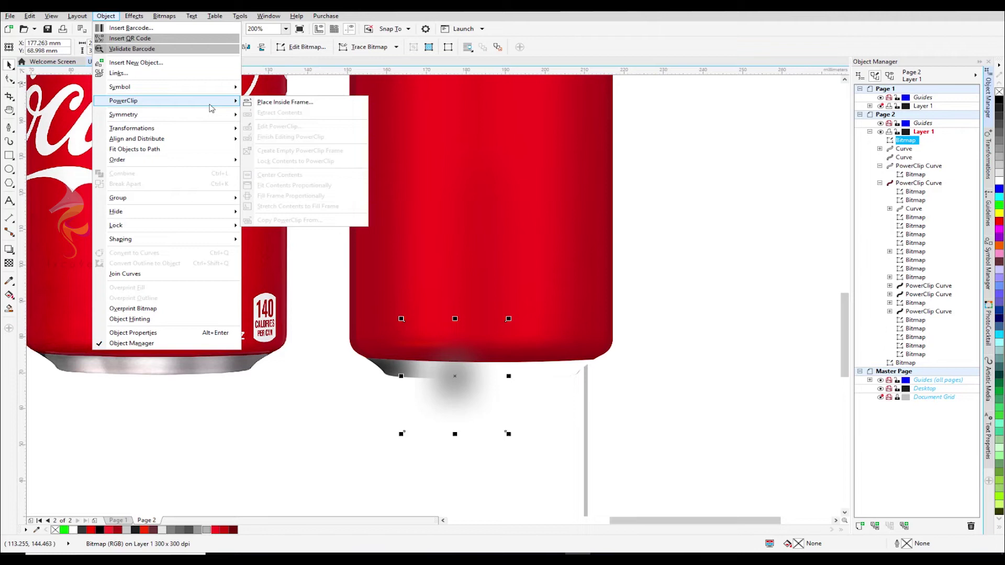
pyautogui.click(262, 102)
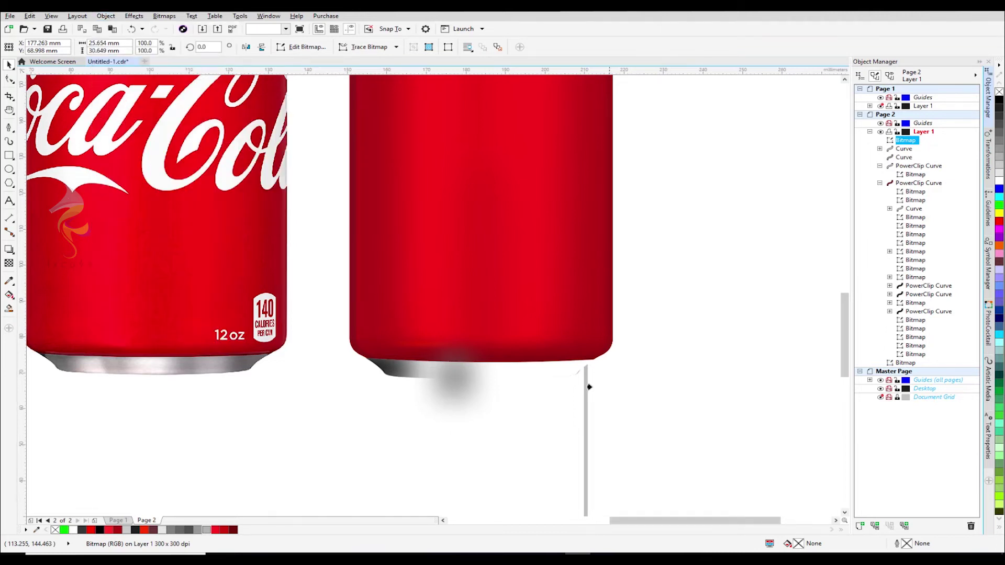
pyautogui.click(543, 374)
pyautogui.click(513, 446)
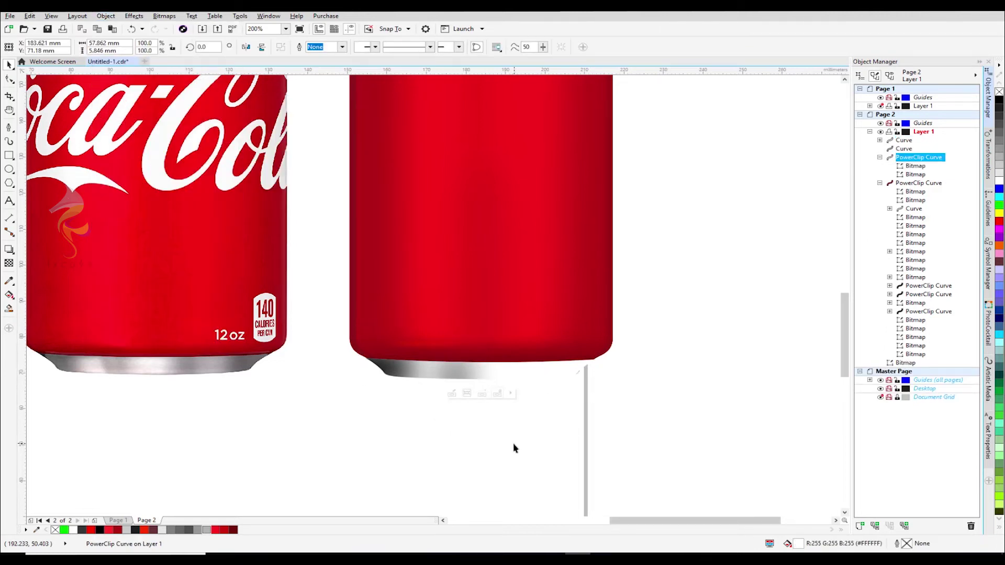
# Open the rim's PowerClip contents and move the blurred gray bitmap about 1 mm right and 2 mm up.
pyautogui.click(463, 379)
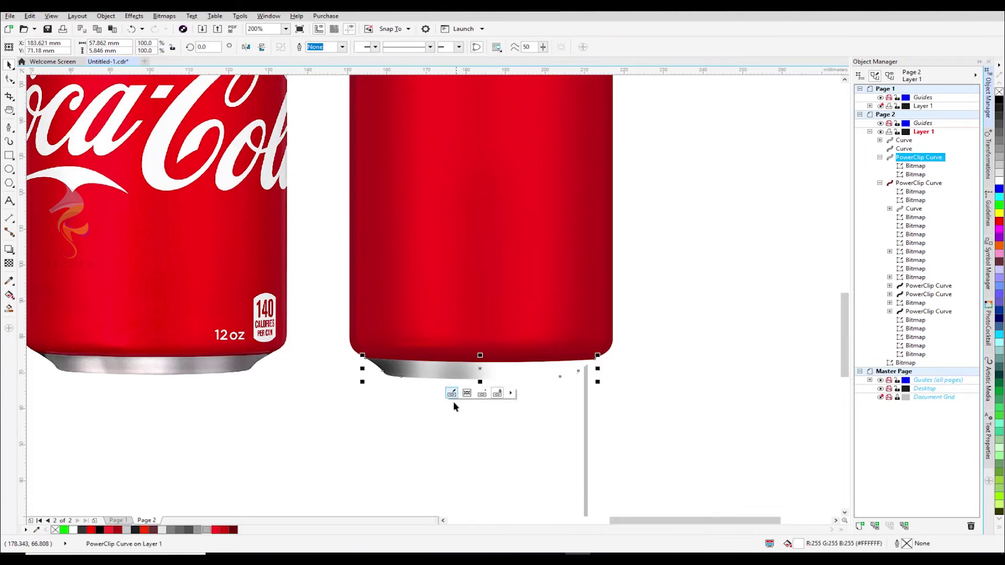
pyautogui.click(451, 393)
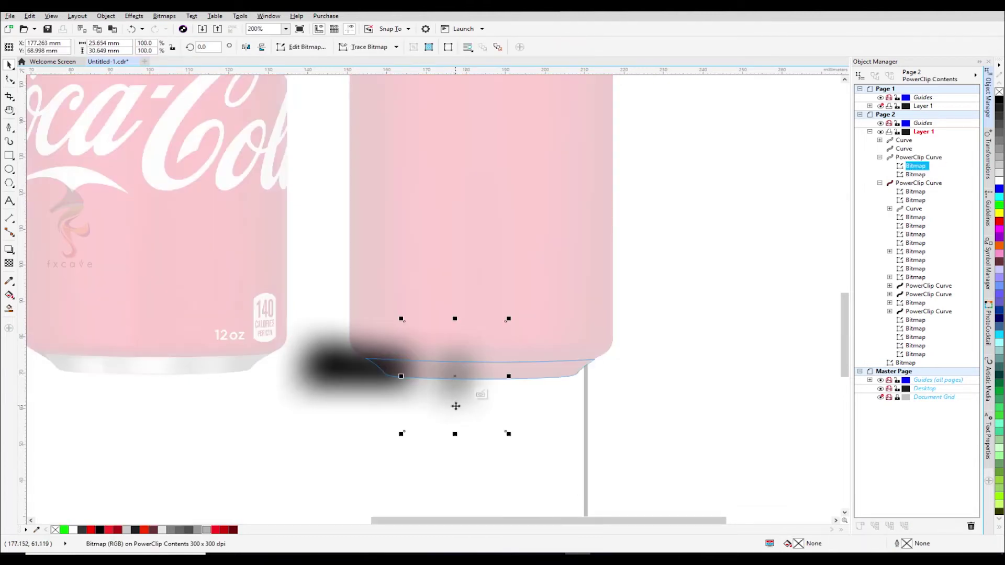
pyautogui.moveTo(457, 403)
pyautogui.mouseDown()
pyautogui.moveTo(465, 406)
pyautogui.moveTo(456, 394)
pyautogui.mouseUp()
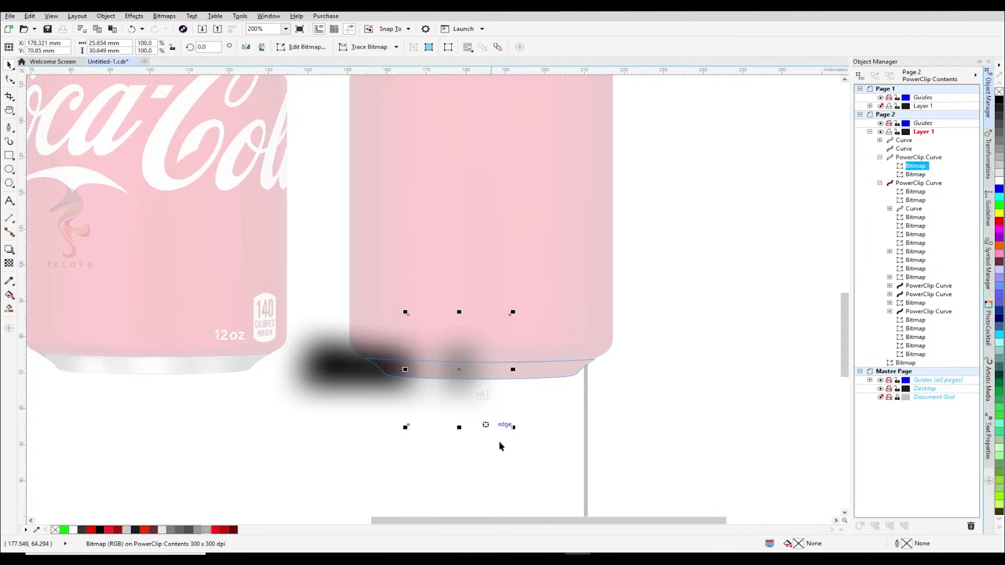
# Give the blurred gray bitmap a linear fountain transparency fading from 0 to about 91 toward the right, and finish editing the rim's contents.
pyautogui.click(9, 263)
pyautogui.click(38, 46)
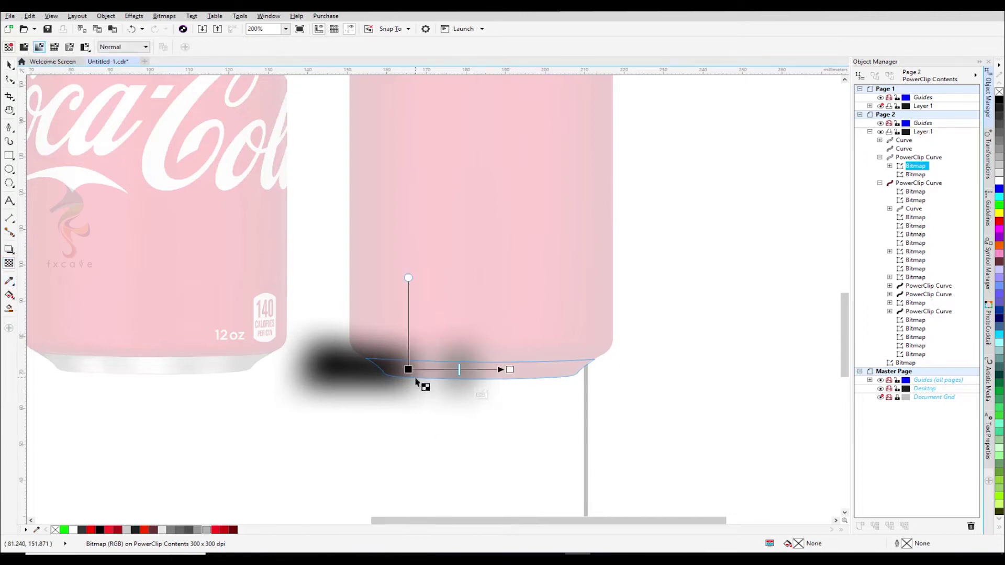
pyautogui.moveTo(407, 368); pyautogui.dragTo(450, 369)
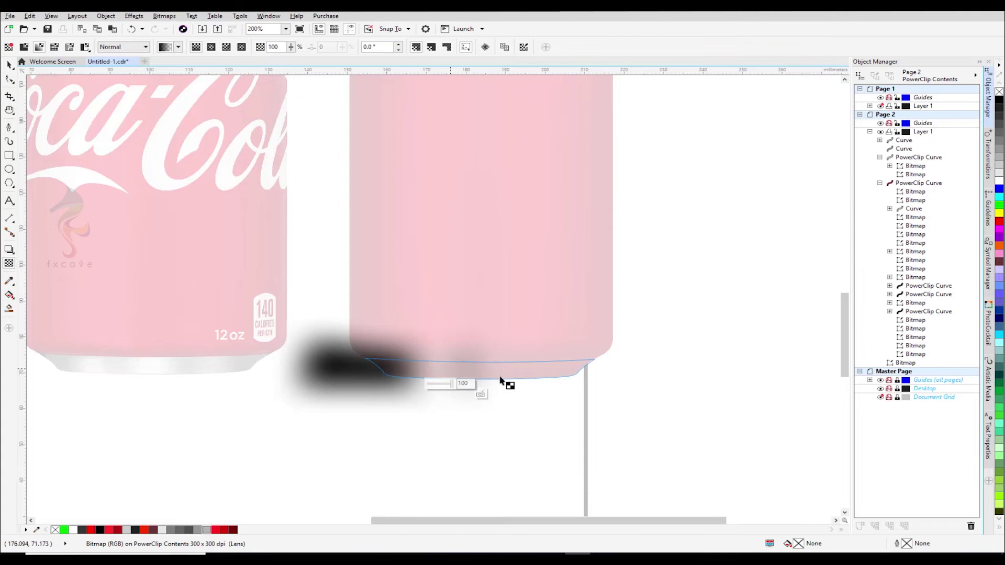
pyautogui.click(509, 370)
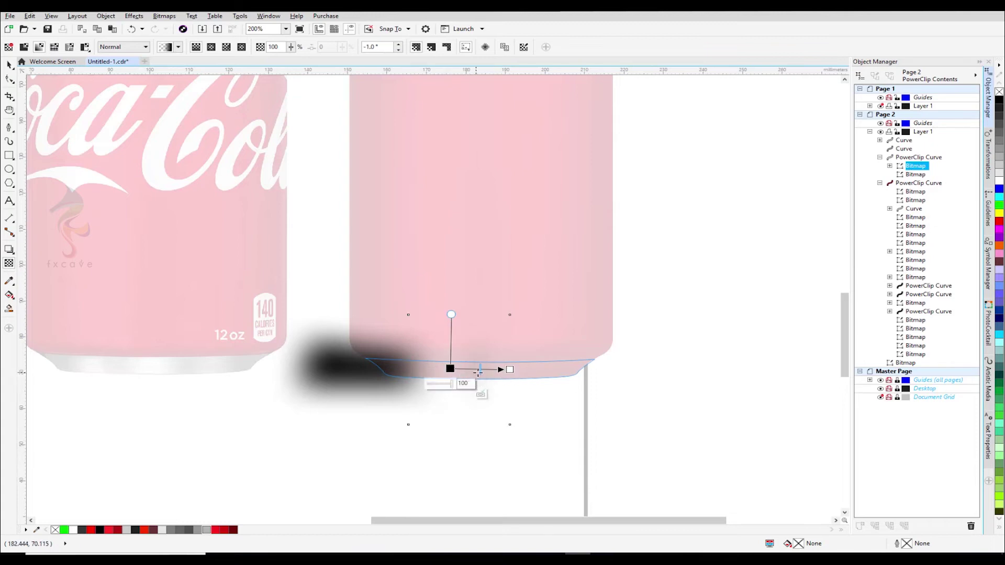
pyautogui.moveTo(443, 386); pyautogui.dragTo(424, 386)
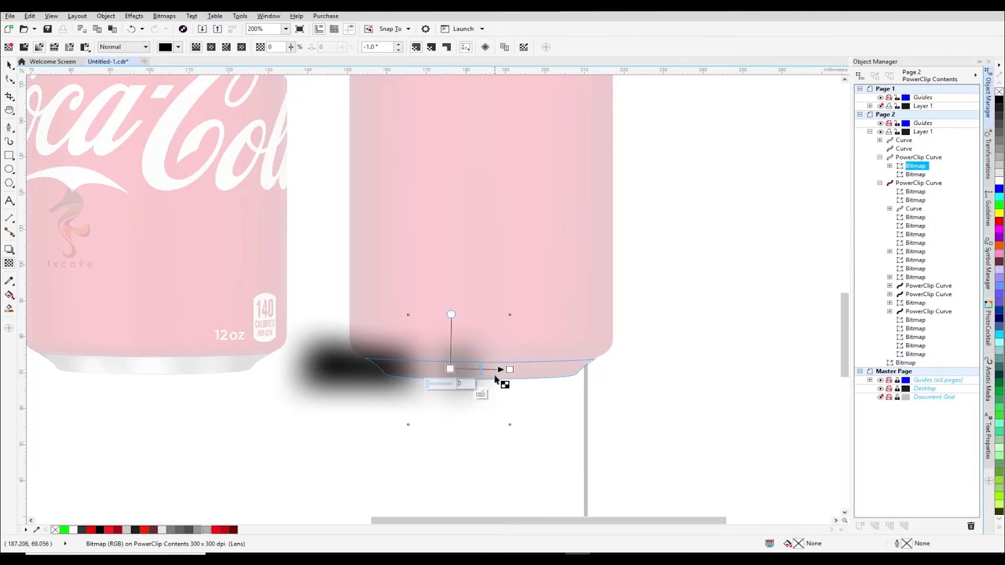
pyautogui.click(466, 376)
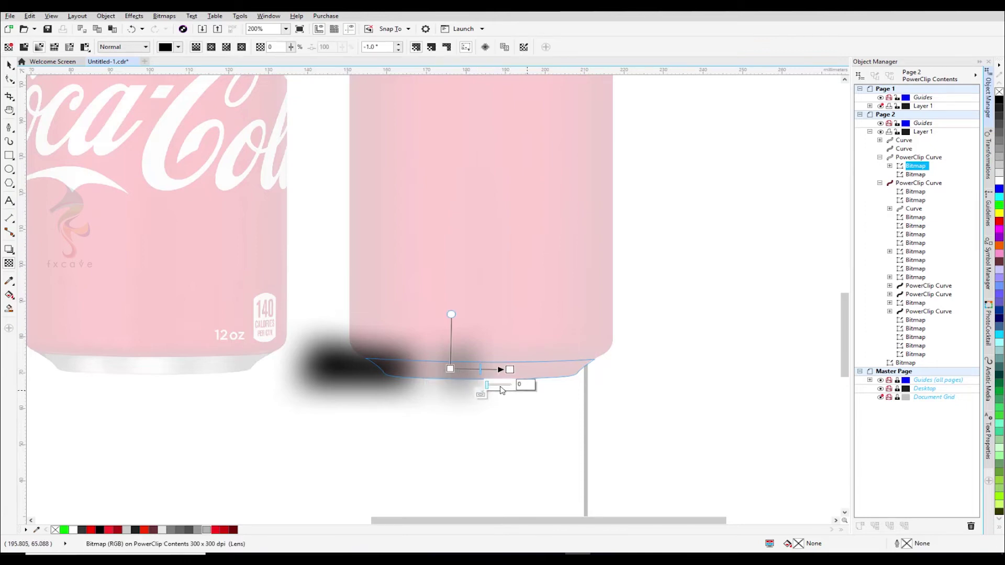
pyautogui.moveTo(510, 369); pyautogui.dragTo(485, 368)
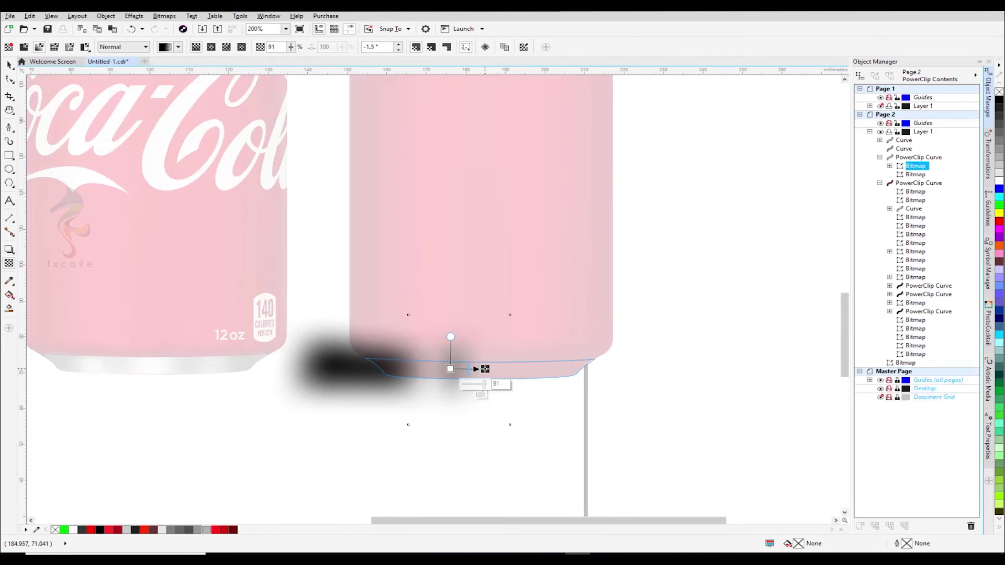
pyautogui.click(478, 396)
pyautogui.click(491, 457)
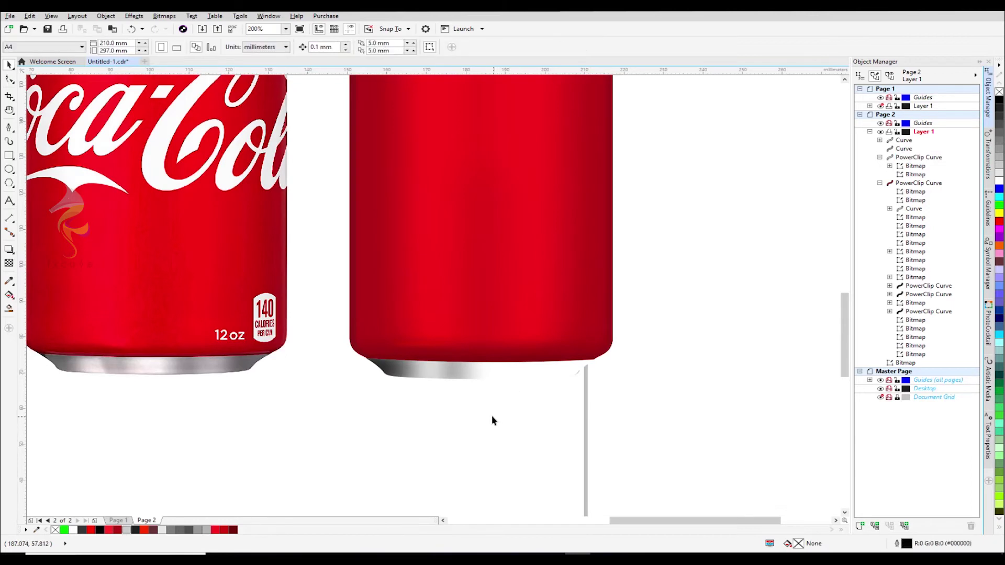
# Draw a closed freeform shape about 21 × 5.4 mm across the upper edge of the bottom rim, right of center, and fill it black.
pyautogui.scroll(-2, 491, 417)
pyautogui.scroll(1, 490, 420)
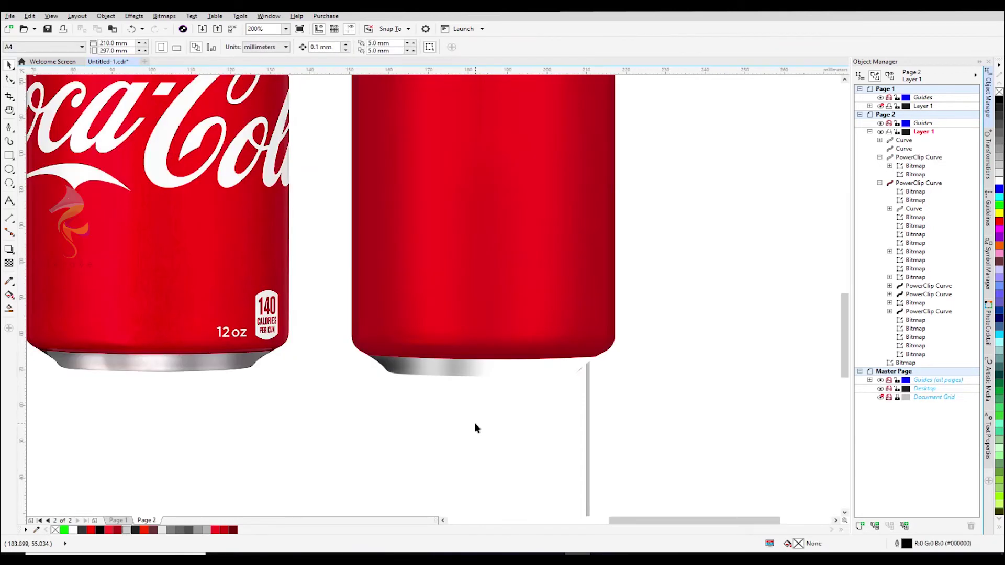
pyautogui.click(9, 128)
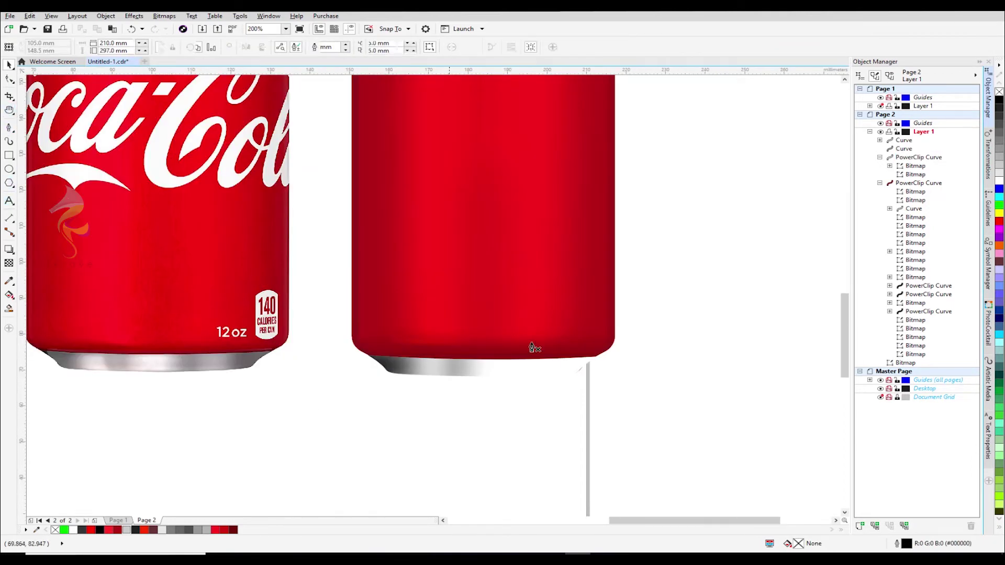
pyautogui.click(482, 365)
pyautogui.click(514, 365)
pyautogui.click(539, 362)
pyautogui.click(547, 362)
pyautogui.moveTo(552, 351); pyautogui.dragTo(524, 348)
pyautogui.click(475, 347)
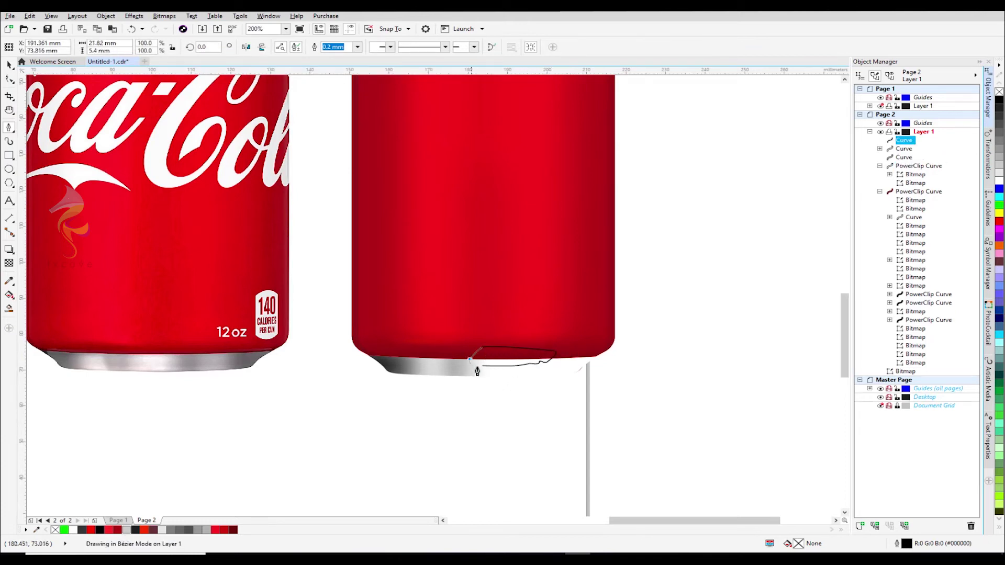
pyautogui.click(482, 366)
pyautogui.press('space')
pyautogui.click(999, 100)
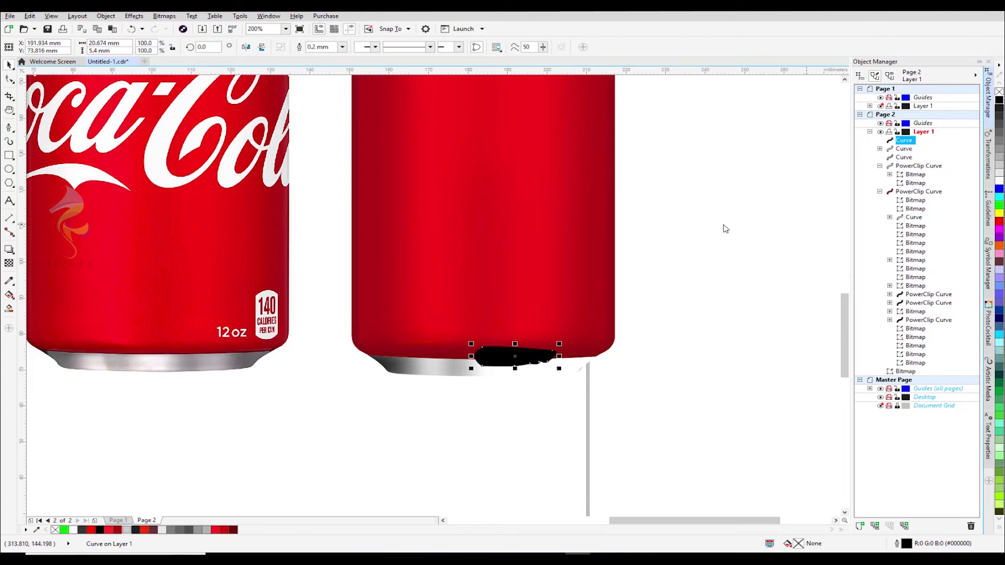
# Convert the black shape to a 300 dpi bitmap and apply a Gaussian Blur with a radius smaller than 44 pixels.
pyautogui.click(164, 16)
pyautogui.click(178, 27)
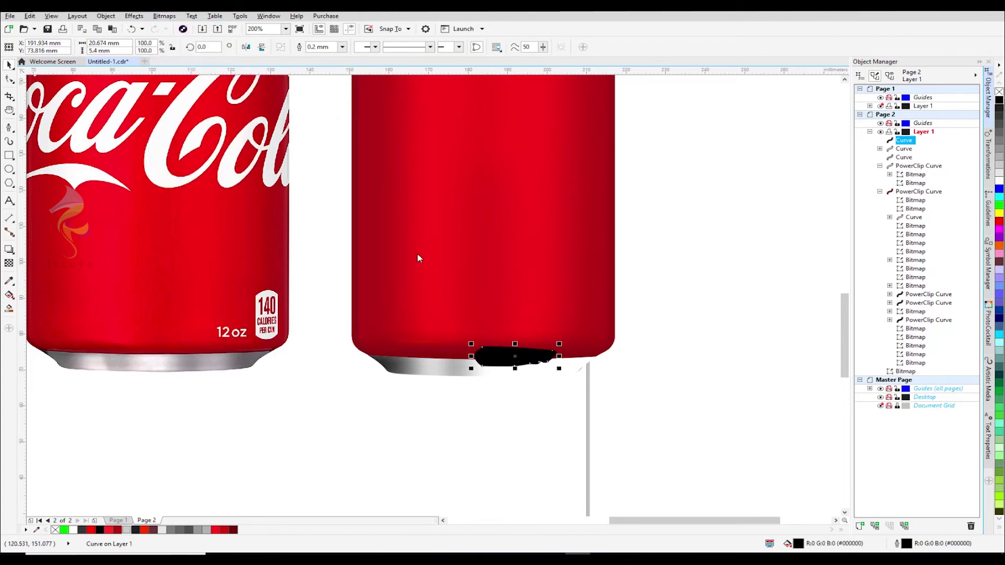
pyautogui.click(484, 328)
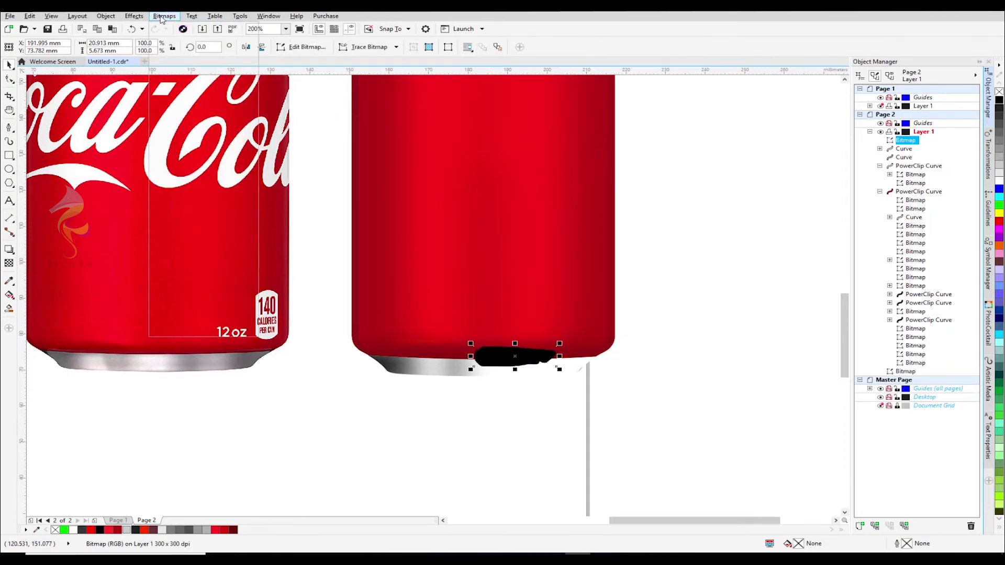
pyautogui.click(165, 15)
pyautogui.moveTo(195, 222)
pyautogui.click(306, 233)
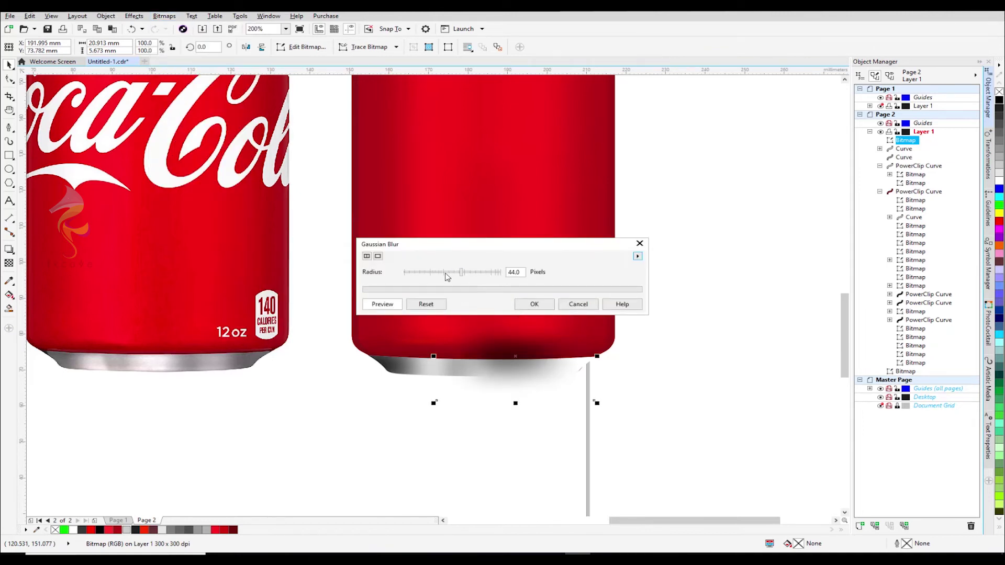
pyautogui.moveTo(445, 275); pyautogui.dragTo(450, 274)
pyautogui.click(534, 304)
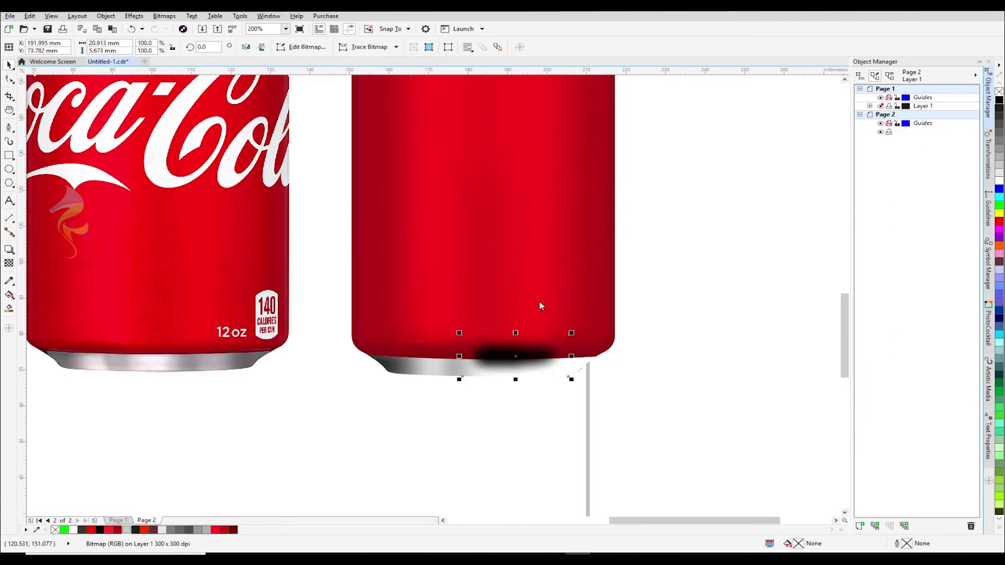
# Try to place the blurred black bitmap inside the bottom rim with PowerClip.
pyautogui.click(105, 15)
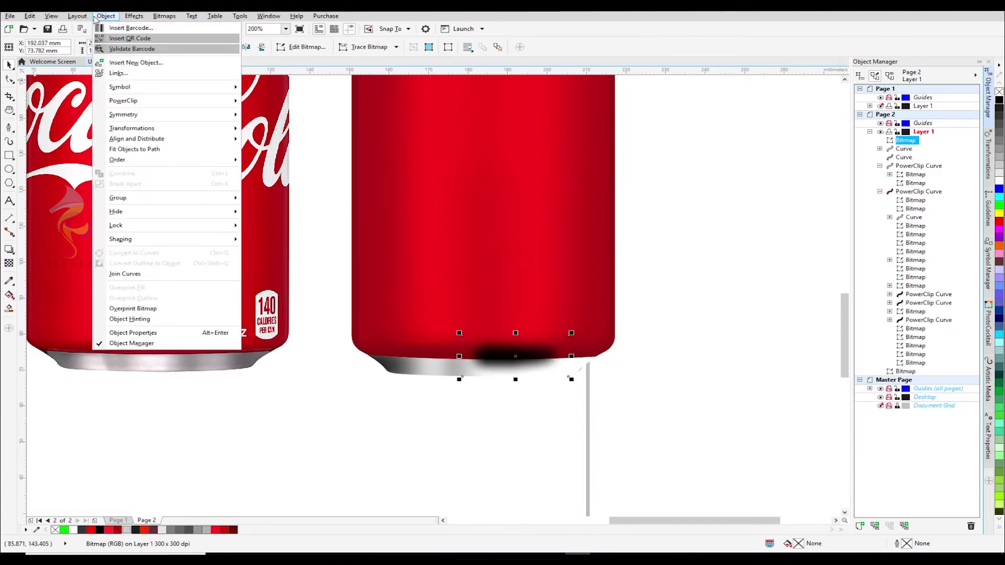
pyautogui.moveTo(125, 103)
pyautogui.click(281, 103)
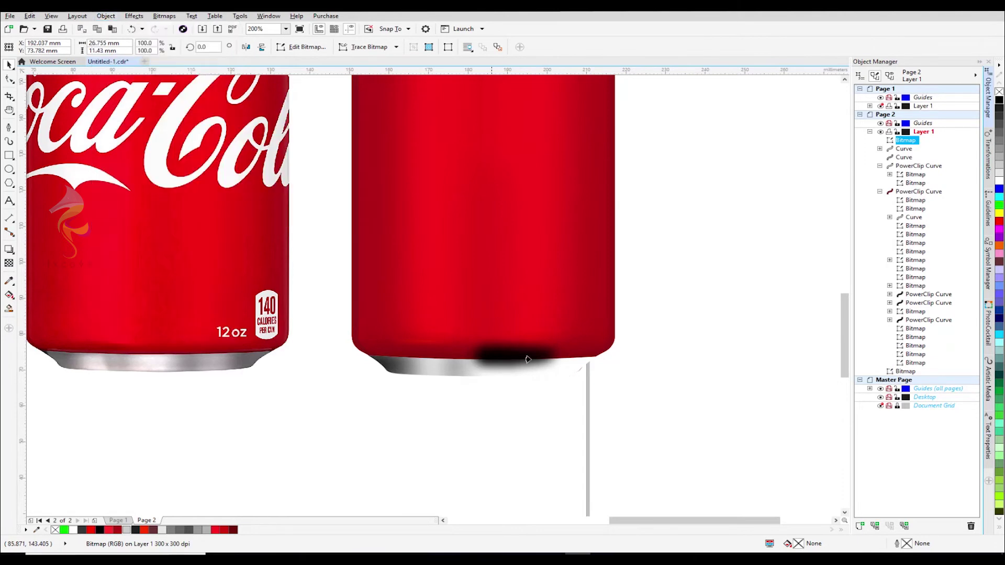
pyautogui.click(537, 382)
pyautogui.click(492, 311)
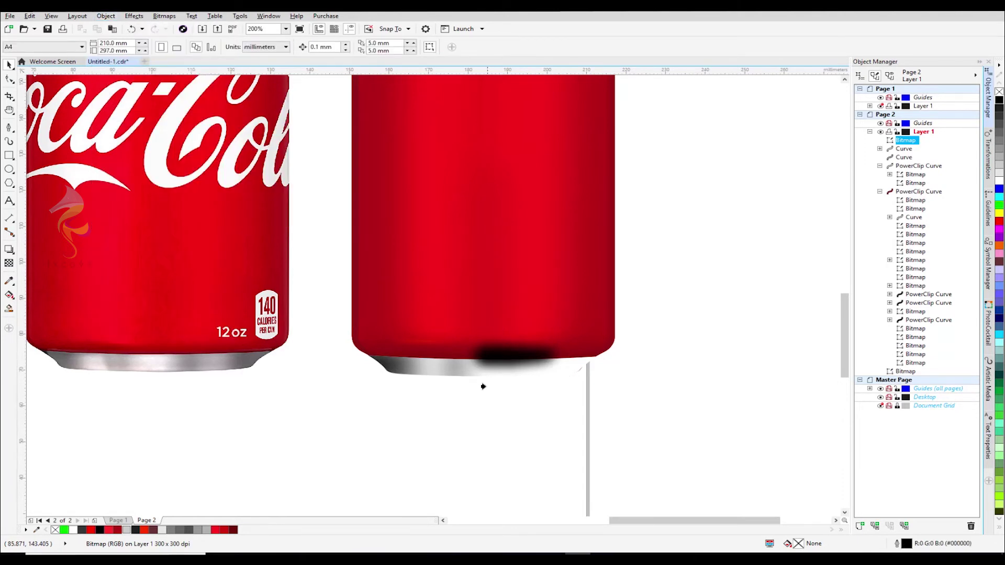
pyautogui.click(474, 374)
pyautogui.click(492, 311)
pyautogui.click(521, 360)
pyautogui.click(536, 311)
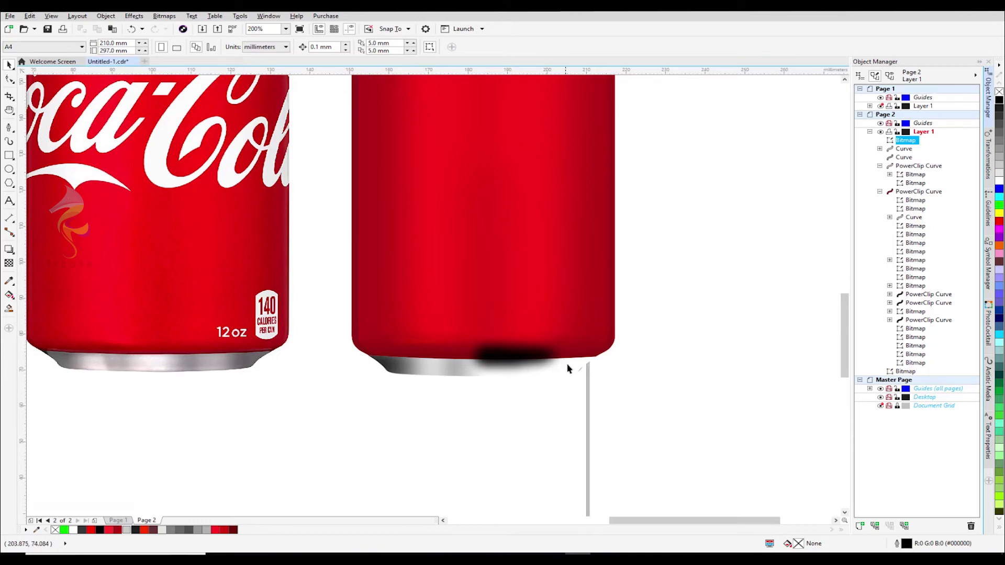
# Place the blurred black bitmap inside the bottom rim with PowerClip and open the rim's contents for editing.
pyautogui.click(510, 352)
pyautogui.click(138, 17)
pyautogui.moveTo(128, 99)
pyautogui.click(293, 101)
pyautogui.click(430, 363)
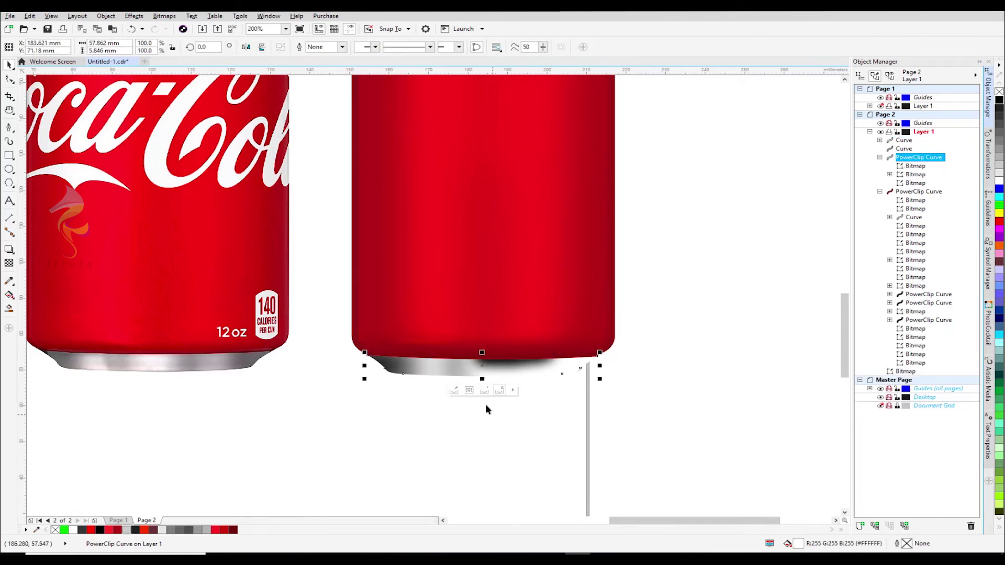
pyautogui.click(454, 391)
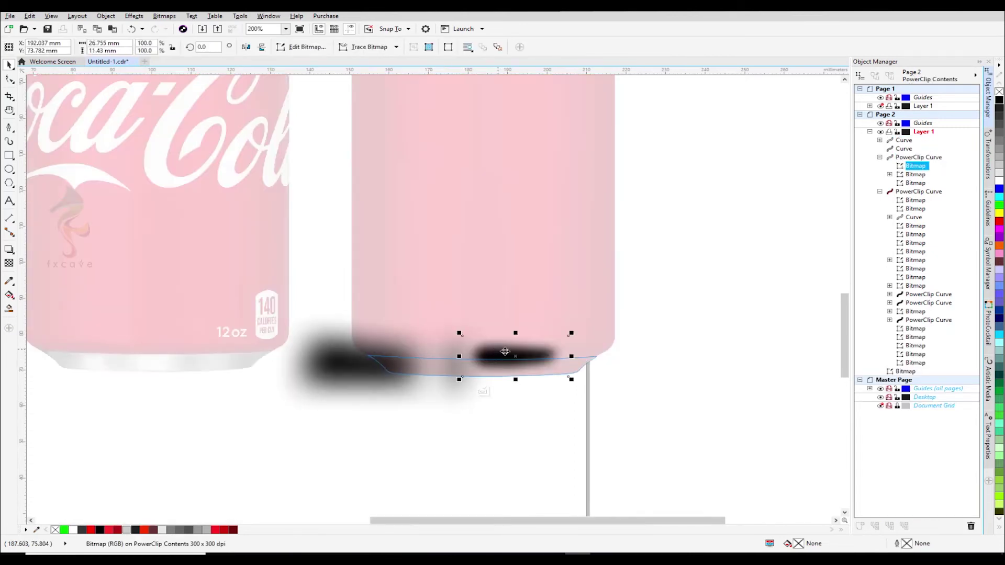
# Apply a linear fountain transparency that fades the new black bitmap toward its left side, and finish editing the rim's contents.
pyautogui.click(9, 263)
pyautogui.click(39, 47)
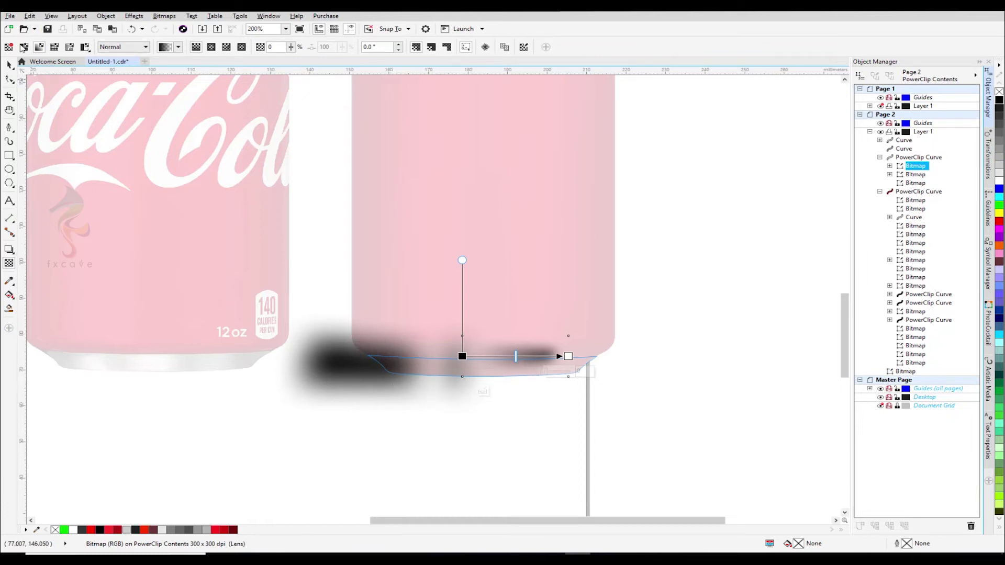
pyautogui.click(9, 65)
pyautogui.click(647, 399)
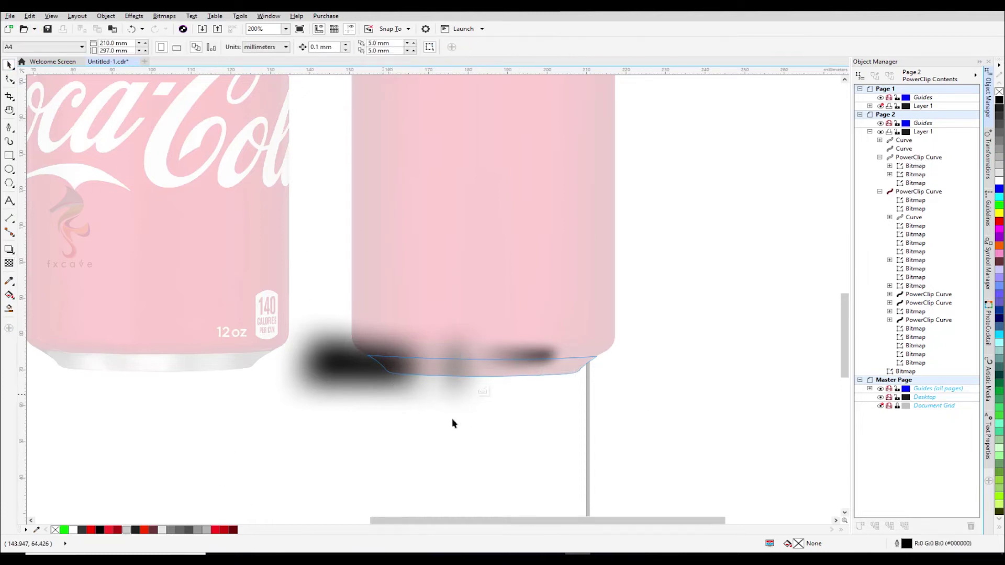
pyautogui.click(484, 396)
pyautogui.click(749, 410)
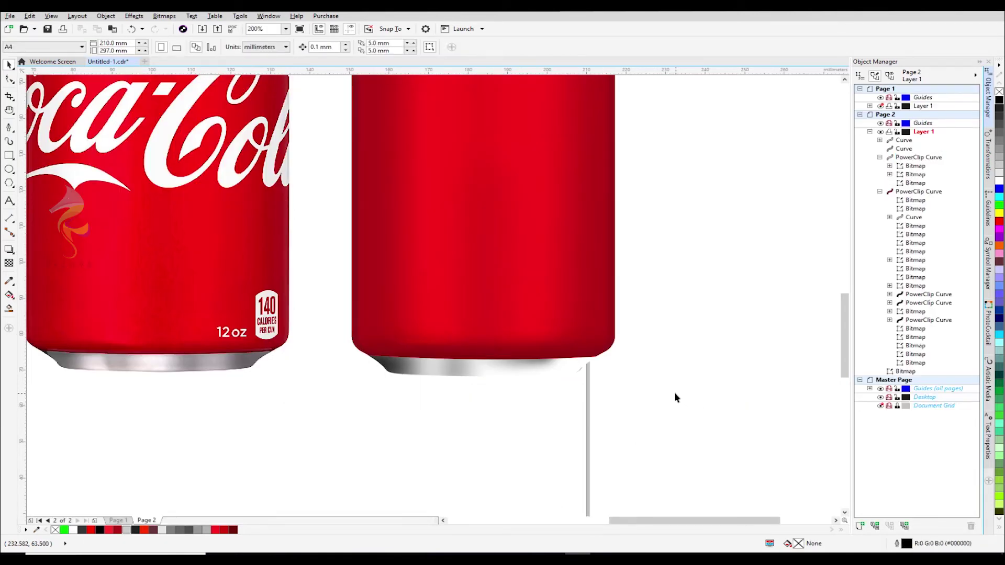
# Extract all the shading bitmaps from the rim's PowerClip.
pyautogui.click(453, 377)
pyautogui.rightClick(454, 376)
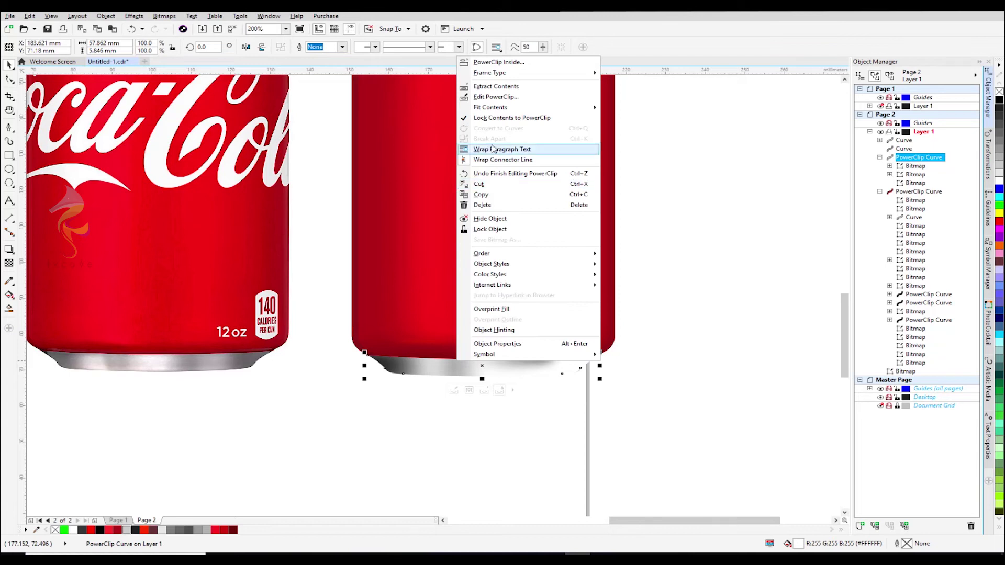
pyautogui.click(494, 87)
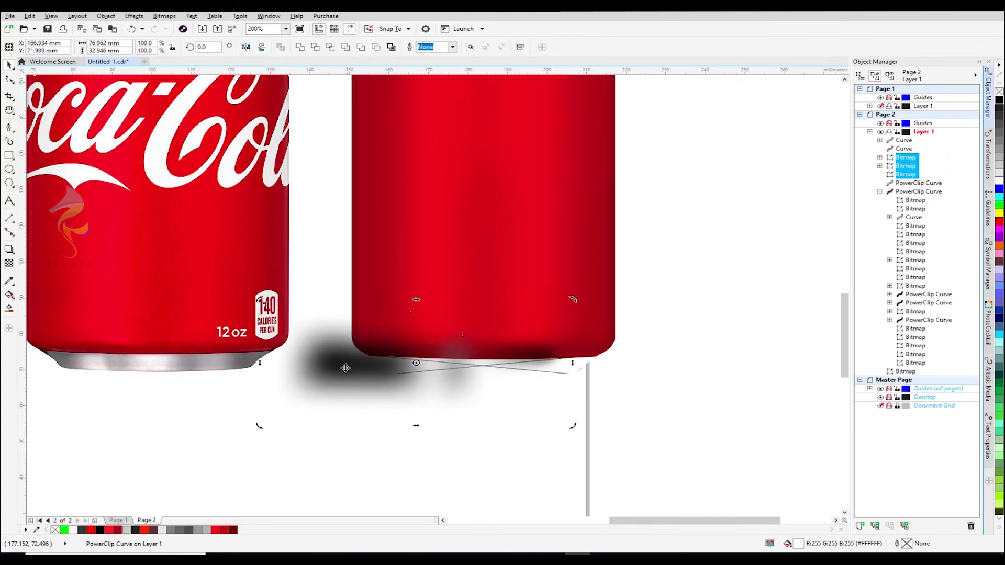
# Place a horizontally mirrored copy of the large black bitmap inside the rim's right end with PowerClip.
pyautogui.click(315, 434)
pyautogui.click(312, 377)
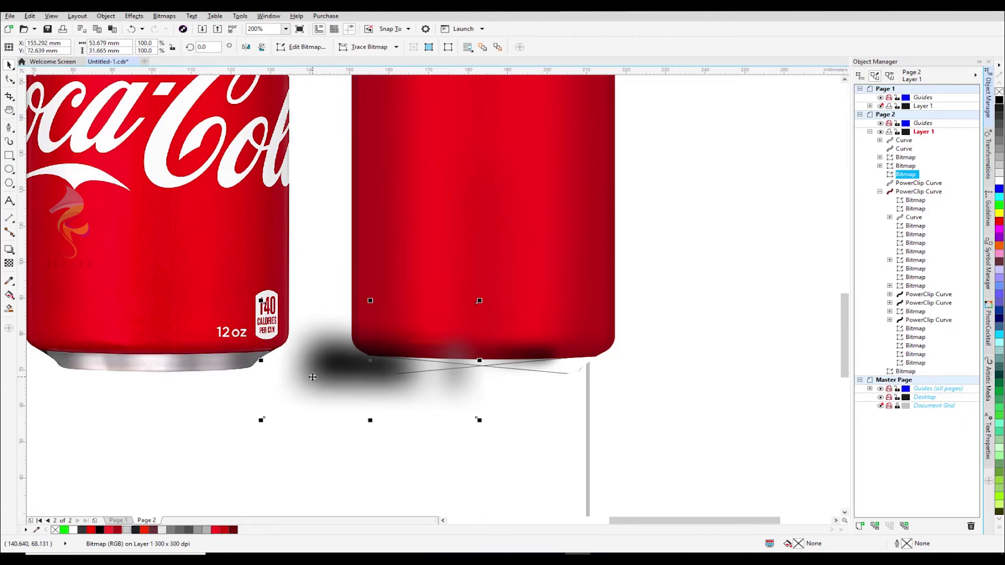
pyautogui.hotkey('shift', 'pageup')
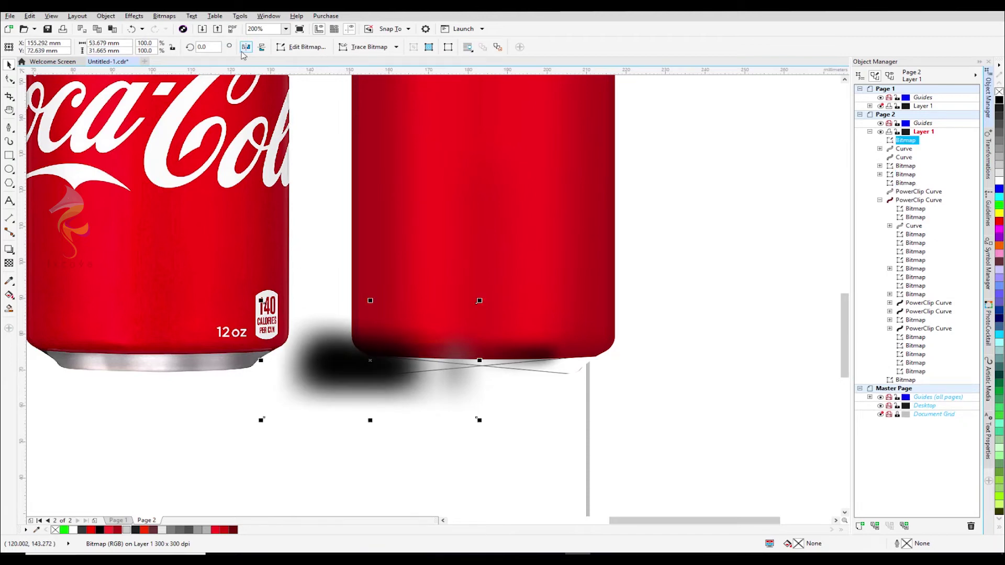
pyautogui.moveTo(370, 360); pyautogui.dragTo(560, 370)
pyautogui.moveTo(483, 366); pyautogui.dragTo(496, 367)
pyautogui.hotkey('ctrl', 'z')
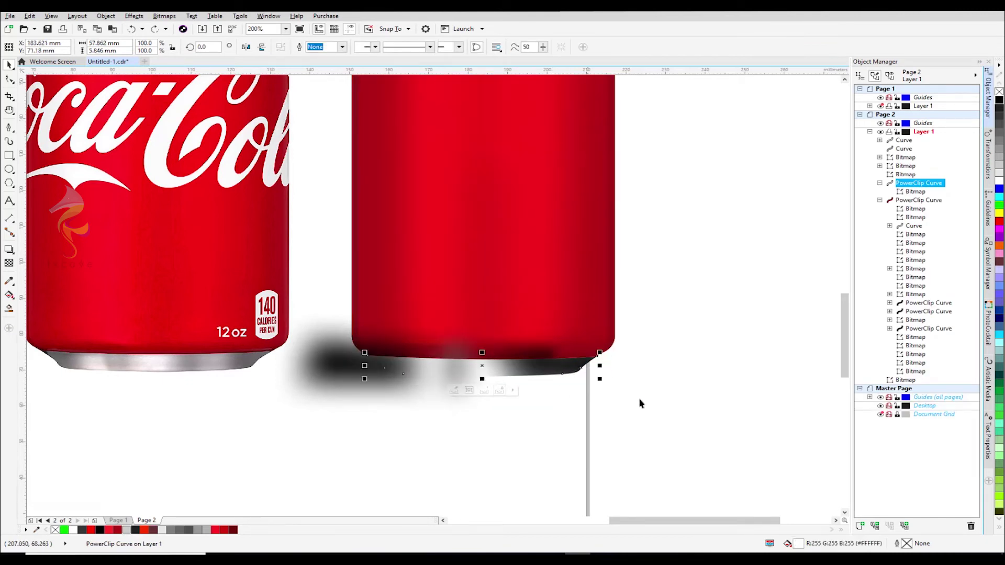
# Move the faded black bitmap about 7 mm right and 16 mm down, below the rim.
pyautogui.click(639, 403)
pyautogui.click(575, 370)
pyautogui.moveTo(564, 369); pyautogui.dragTo(591, 426)
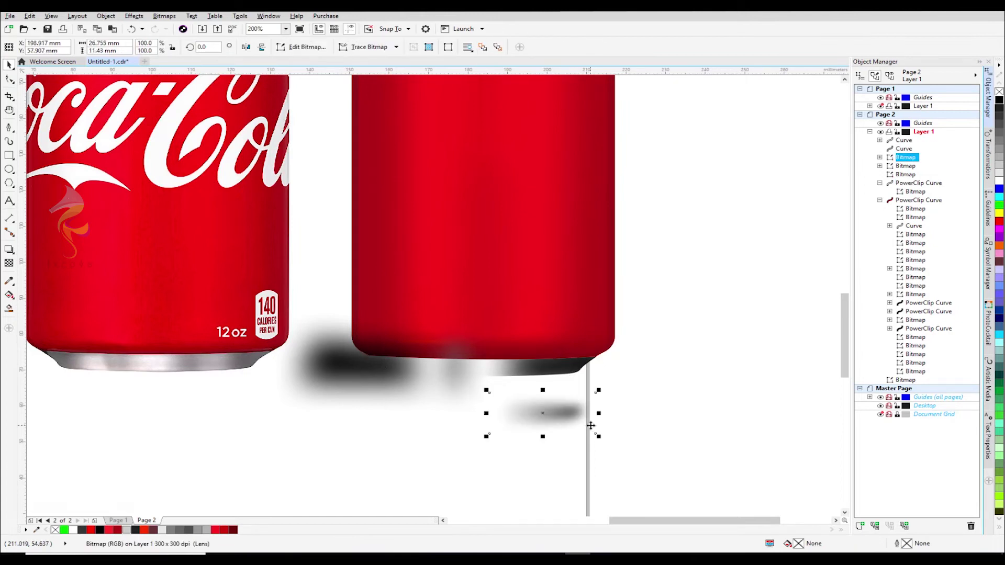
# Undo the latest changes back through the extraction and the black bitmap's fade, returning to editing the rim's PowerClip contents.
pyautogui.hotkey('ctrl', 'z')
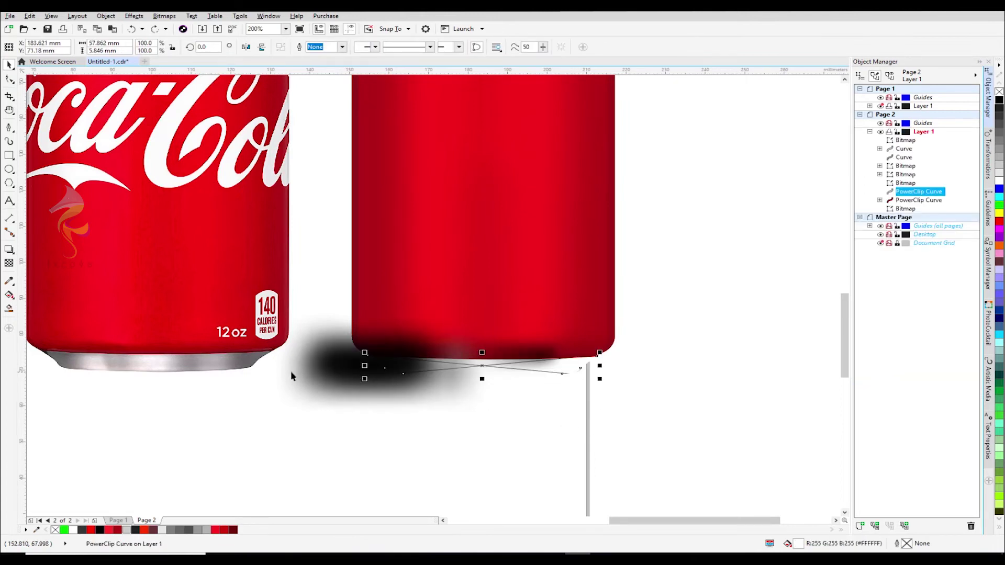
pyautogui.click(325, 372)
pyautogui.hotkey('ctrl', 'z')
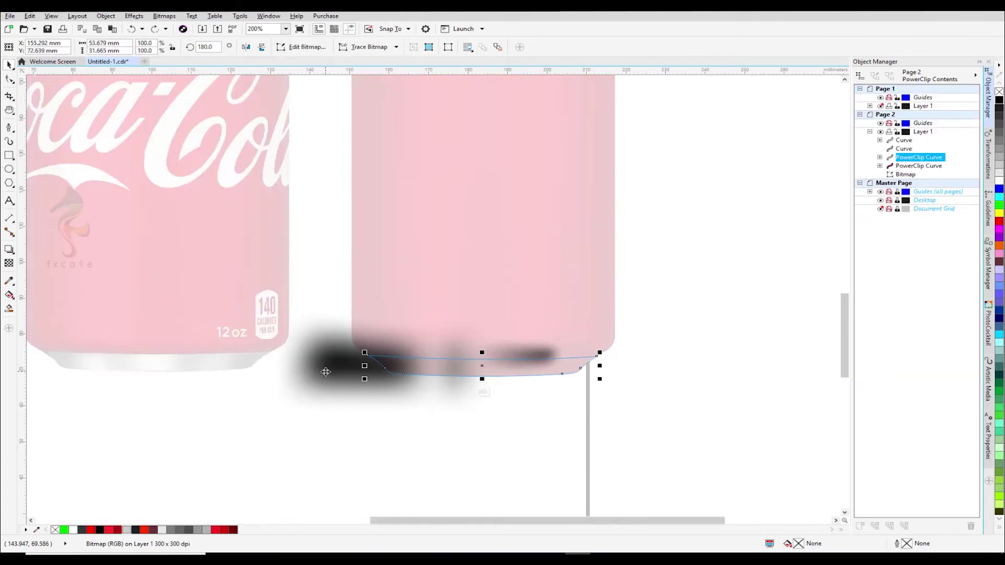
# Duplicate the large black bitmap within the rim's contents and move the horizontally mirrored copy about 53 mm right, onto the rim's right end.
pyautogui.click(334, 377)
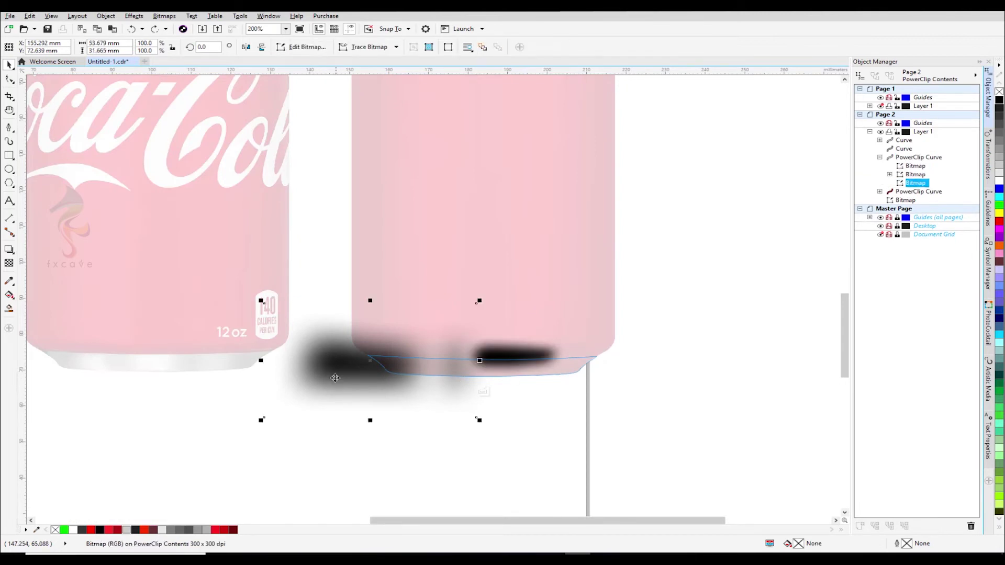
pyautogui.hotkey('ctrl', 'c')
pyautogui.hotkey('ctrl', 'v')
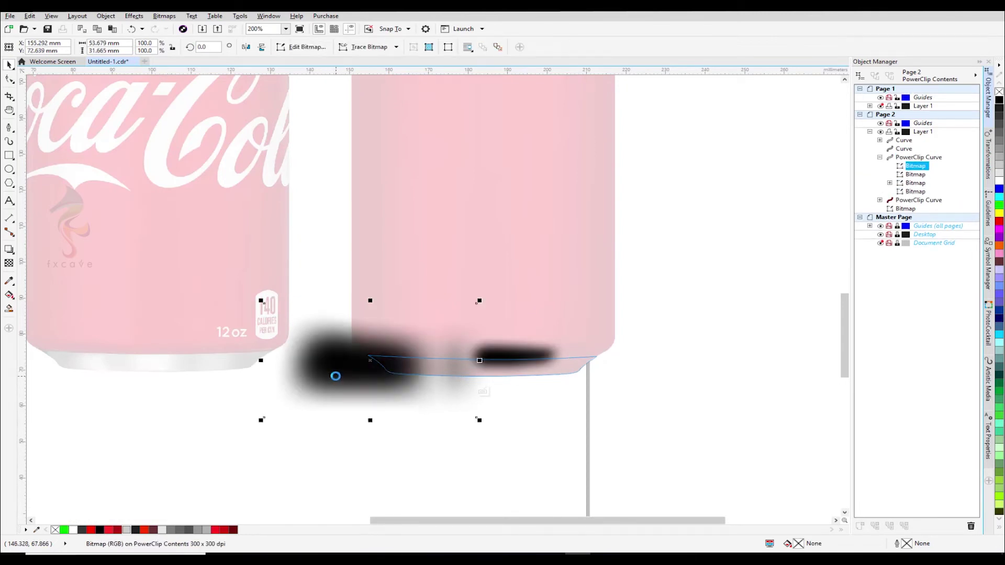
pyautogui.click(247, 47)
pyautogui.moveTo(376, 365); pyautogui.dragTo(577, 363)
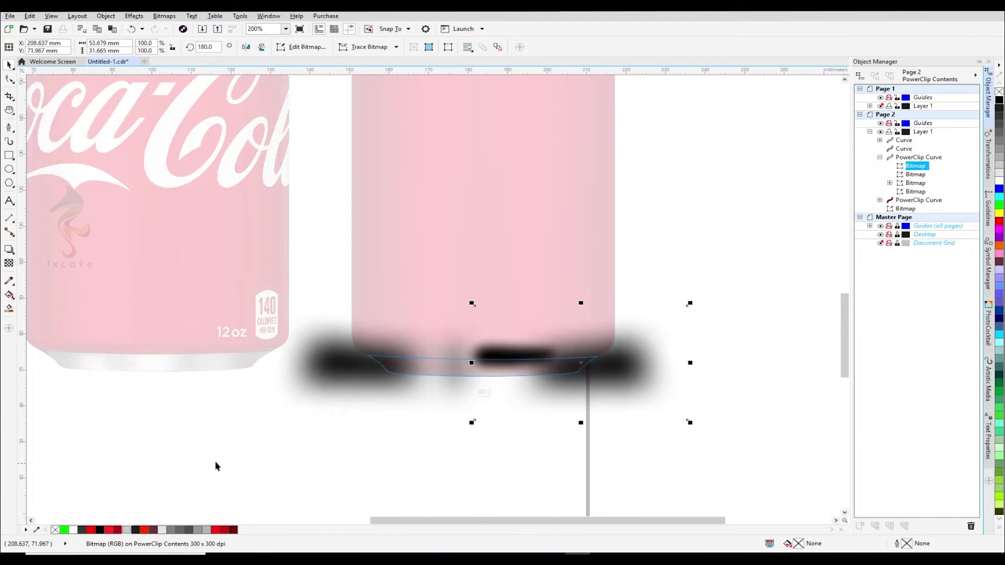
# Finish editing the rim's PowerClip contents and inspect the shaded rim on the whole can.
pyautogui.click(477, 394)
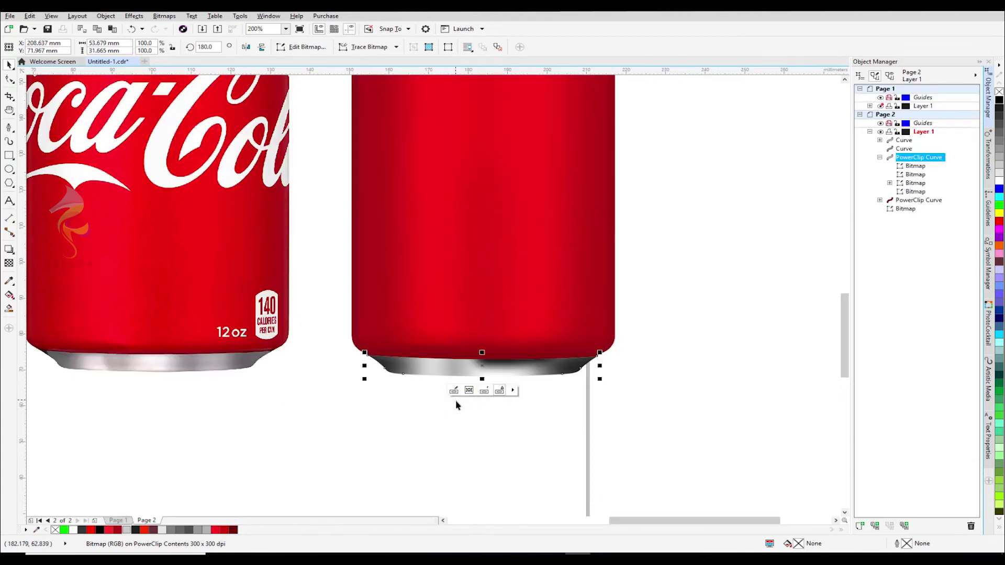
pyautogui.click(700, 302)
pyautogui.scroll(-3, 455, 397)
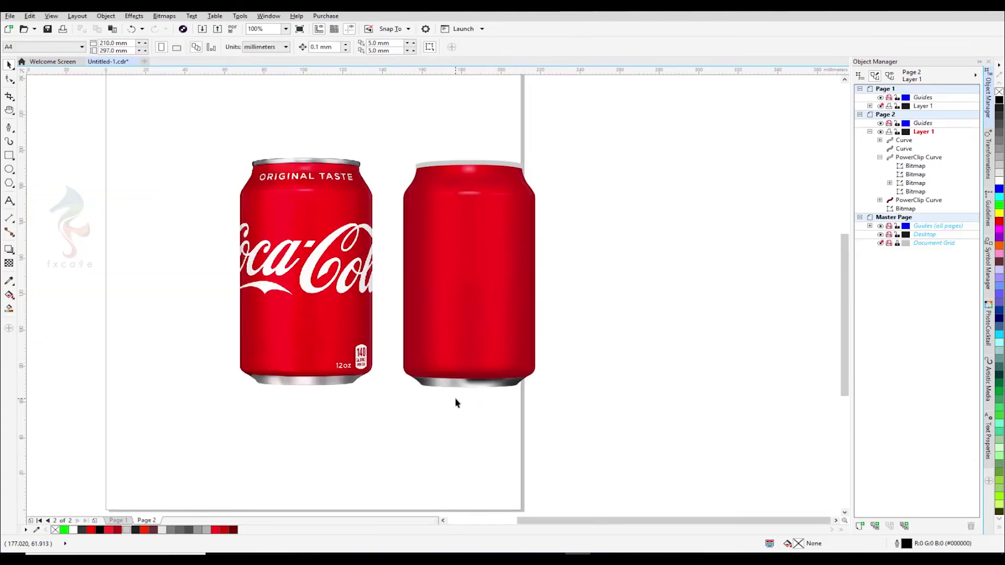
pyautogui.scroll(3, 433, 434)
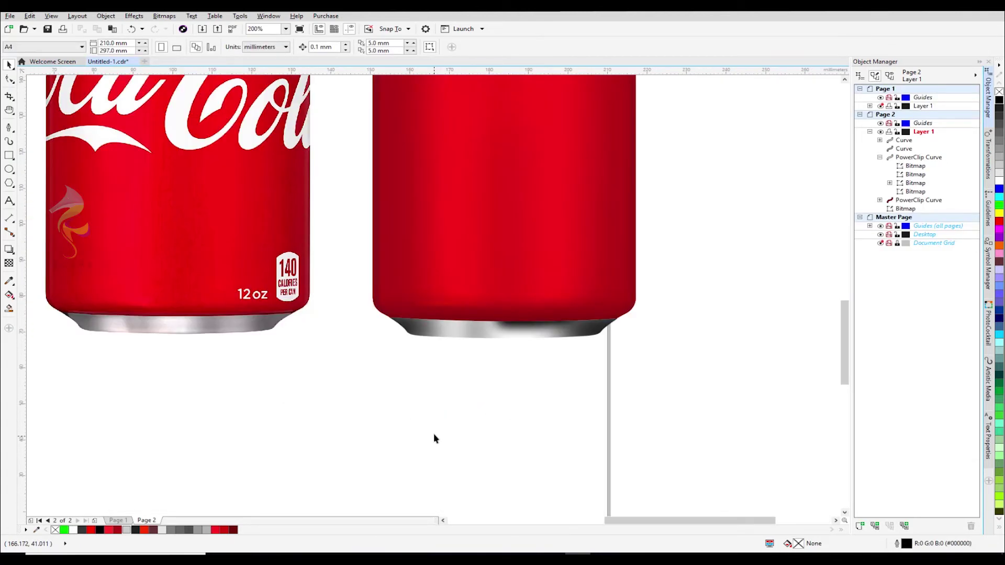
# Open the bottom rim's PowerClip contents for editing again.
pyautogui.click(527, 330)
pyautogui.rightClick(528, 330)
pyautogui.click(477, 353)
pyautogui.click(477, 354)
pyautogui.click(519, 317)
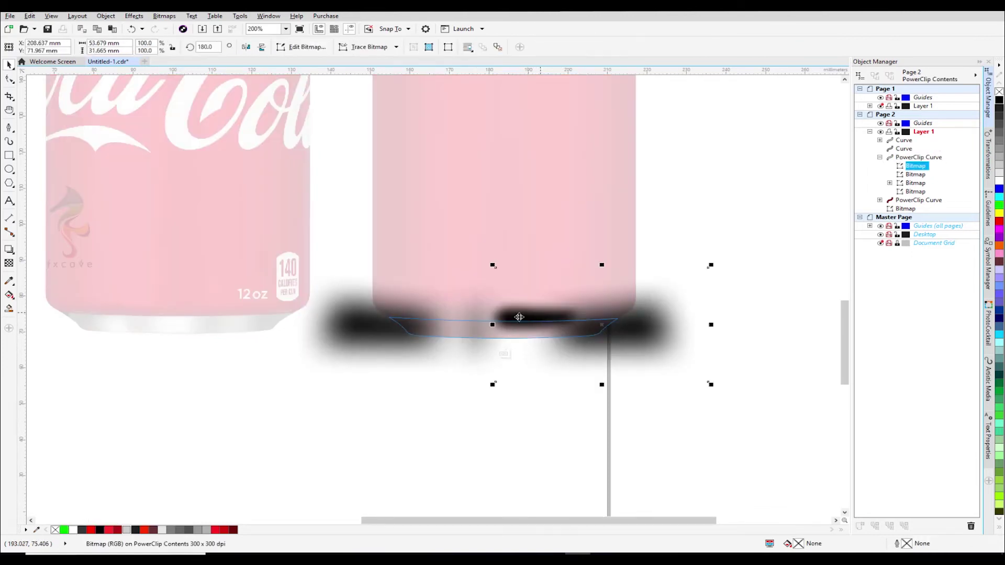
# Apply a uniform transparency of 60 to the small black bitmap on the rim's upper edge.
pyautogui.click(488, 311)
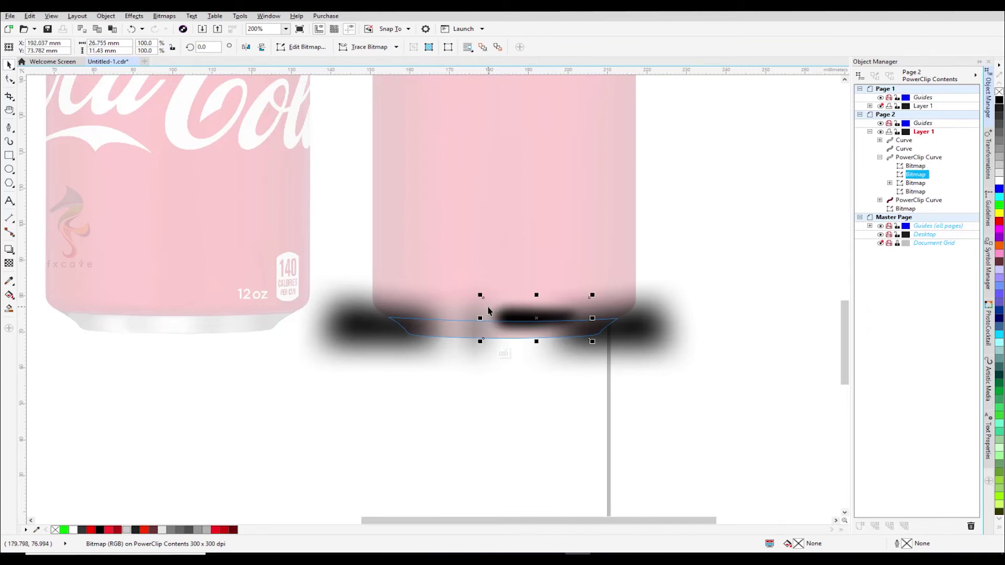
pyautogui.click(8, 265)
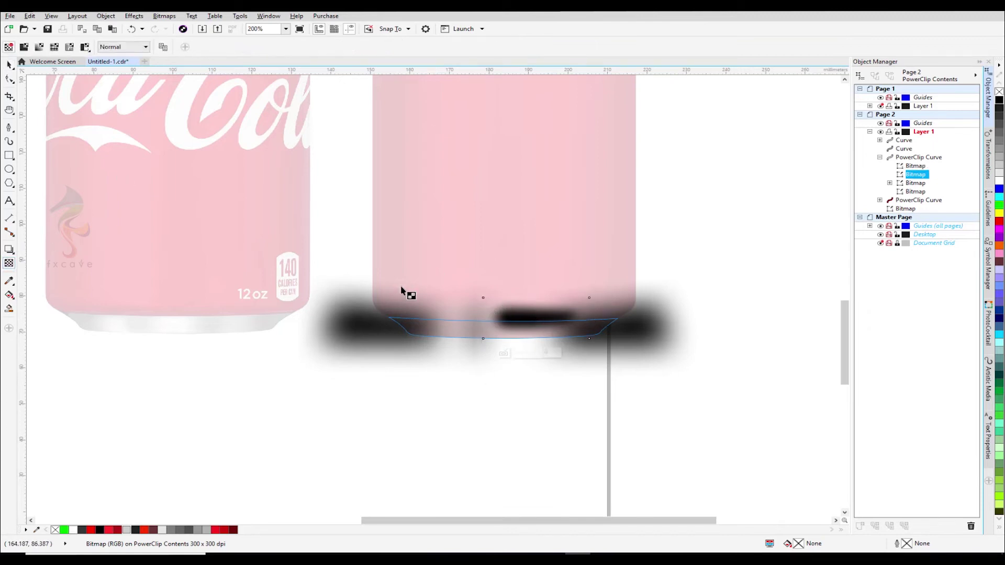
pyautogui.click(536, 310)
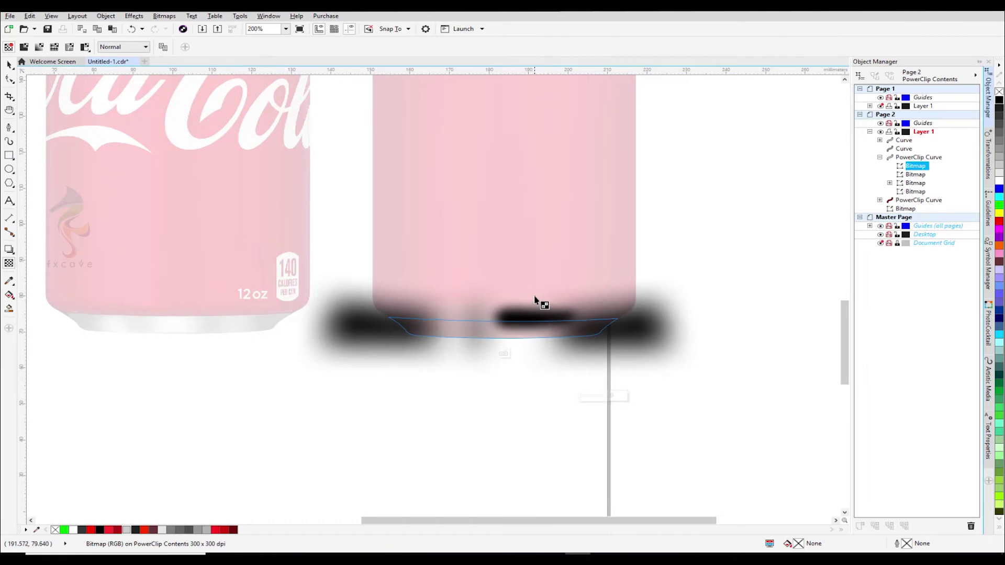
pyautogui.click(917, 175)
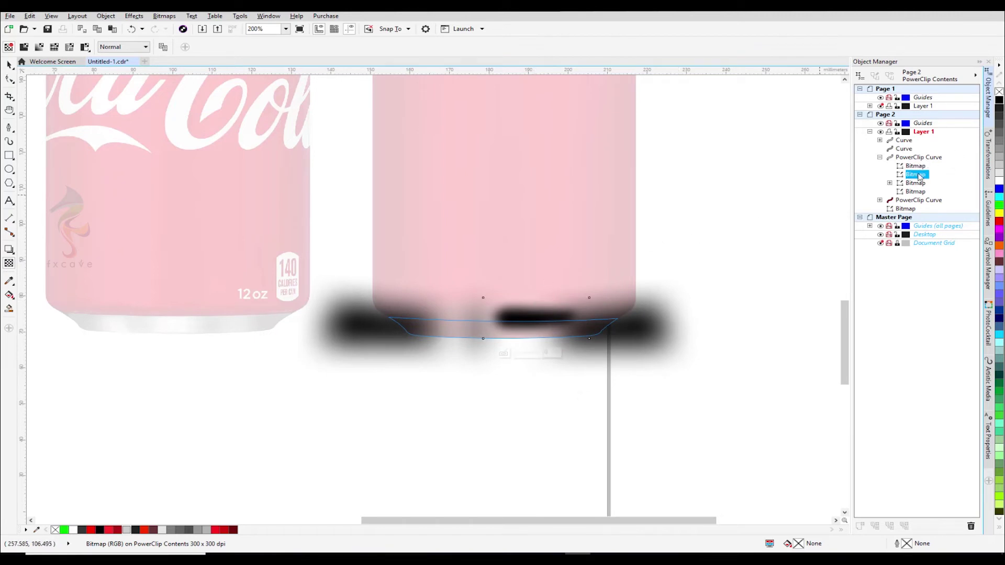
pyautogui.press('space')
pyautogui.moveTo(536, 320); pyautogui.dragTo(535, 357)
pyautogui.hotkey('ctrl', 'z')
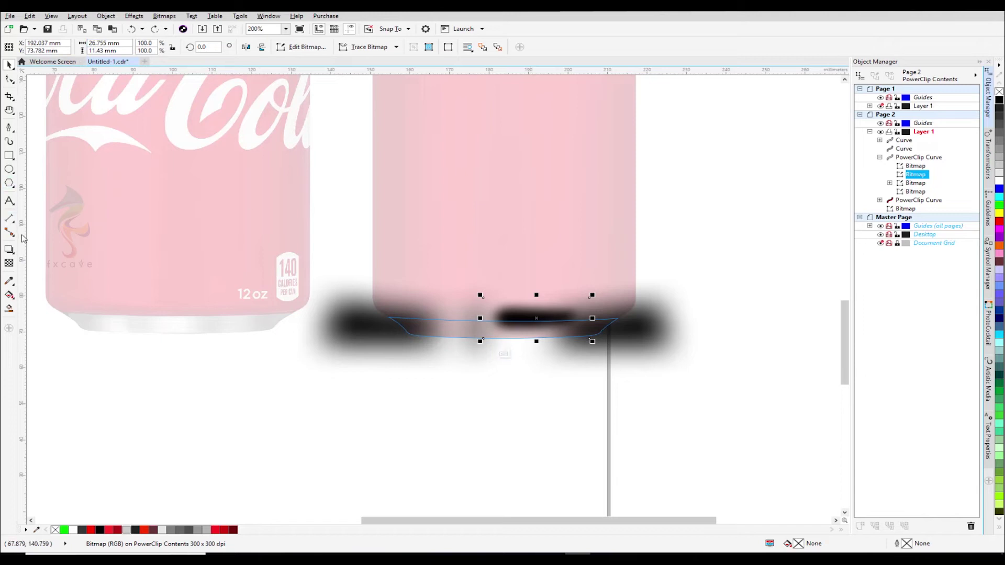
pyautogui.click(11, 265)
pyautogui.click(526, 355)
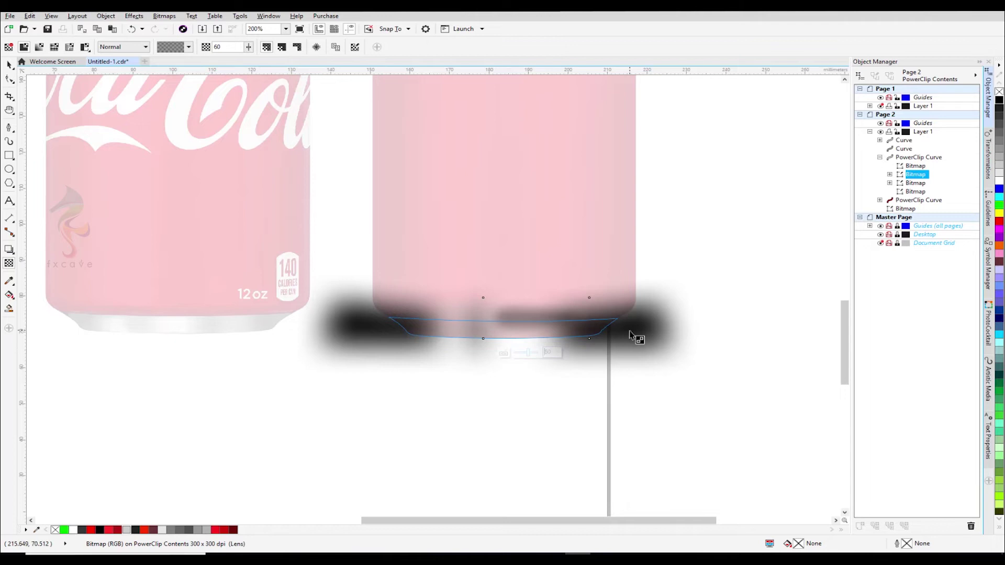
# Finish editing the rim's contents, save the drawing and check the softened rim shading.
pyautogui.click(8, 64)
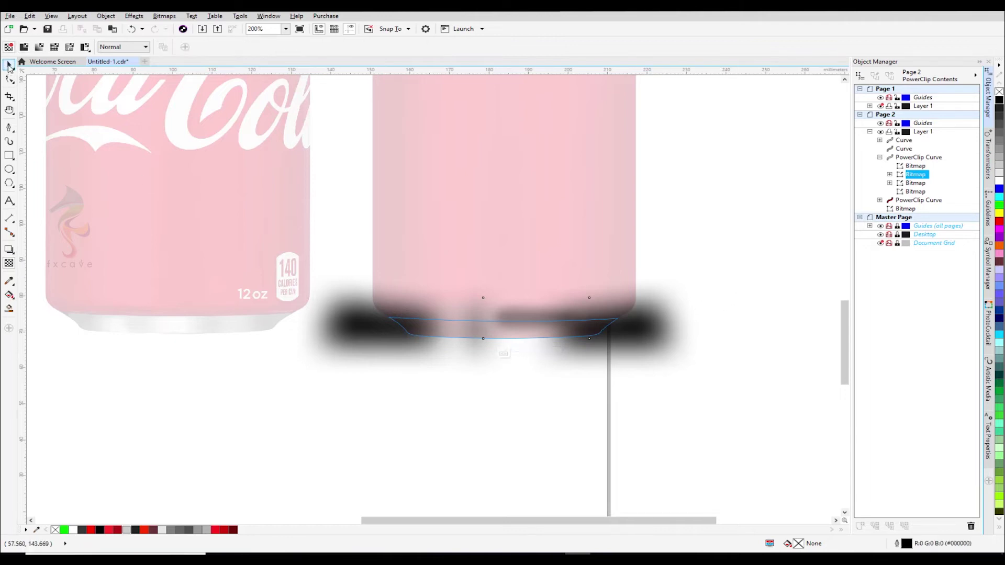
pyautogui.click(212, 441)
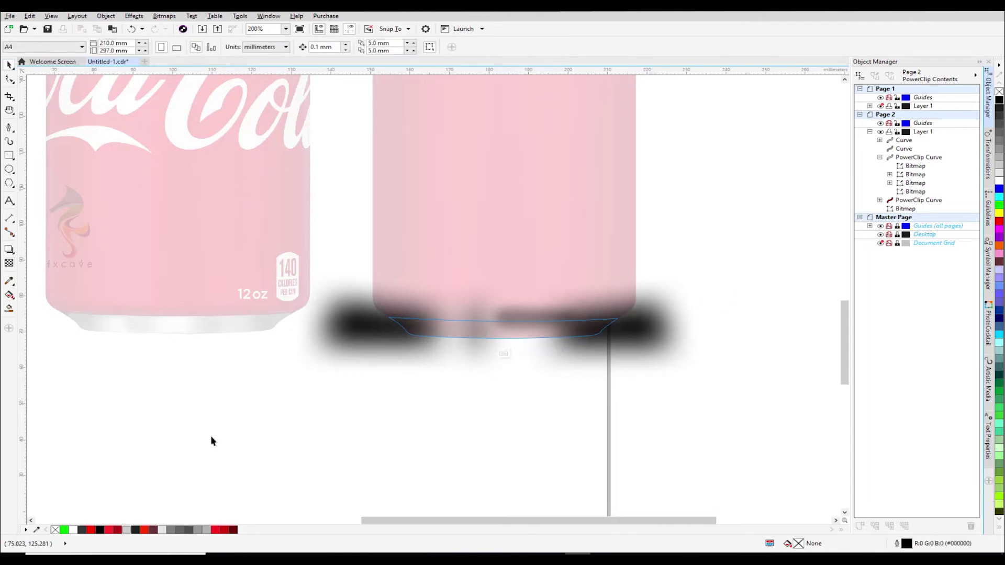
pyautogui.click(503, 354)
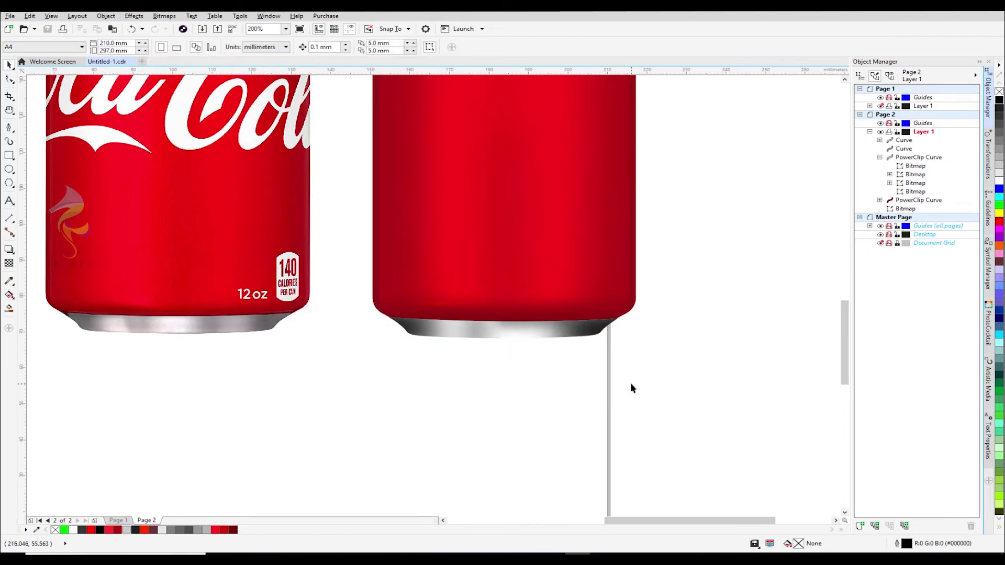
pyautogui.scroll(-1, 630, 388)
pyautogui.scroll(1, 617, 390)
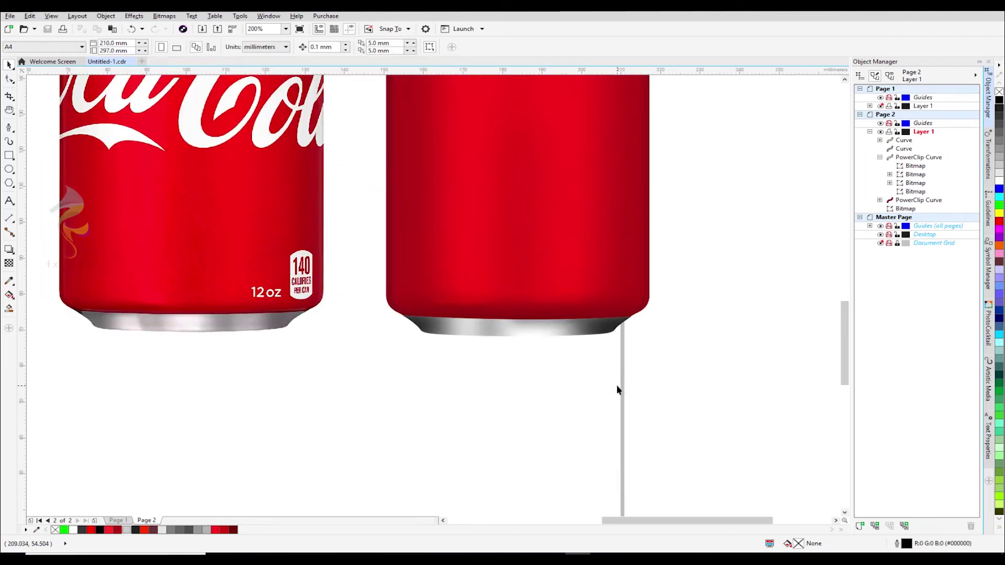
# Reopen the rim's PowerClip contents and make the large black bitmap at the rim's right end partly transparent.
pyautogui.click(613, 326)
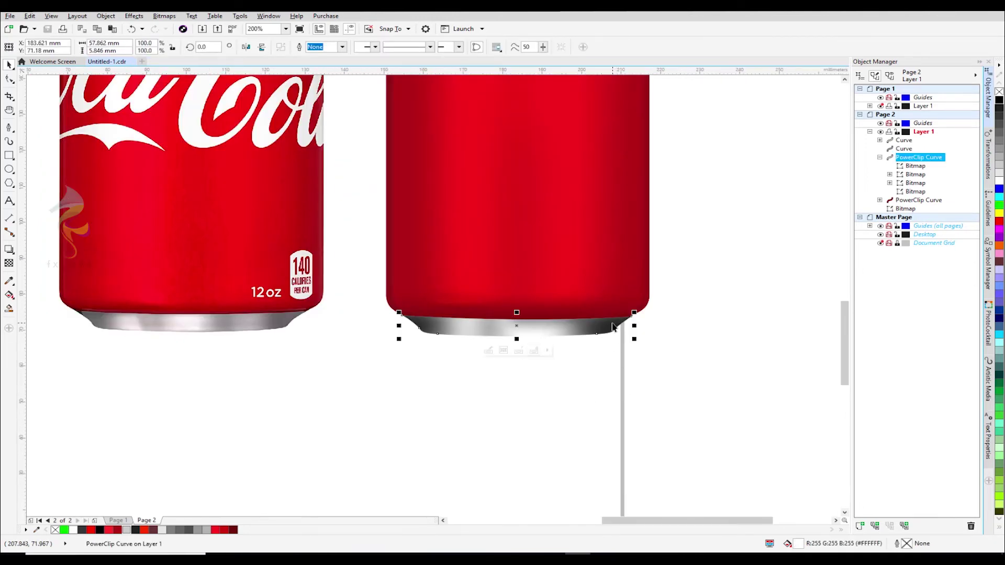
pyautogui.rightClick(612, 325)
pyautogui.click(651, 59)
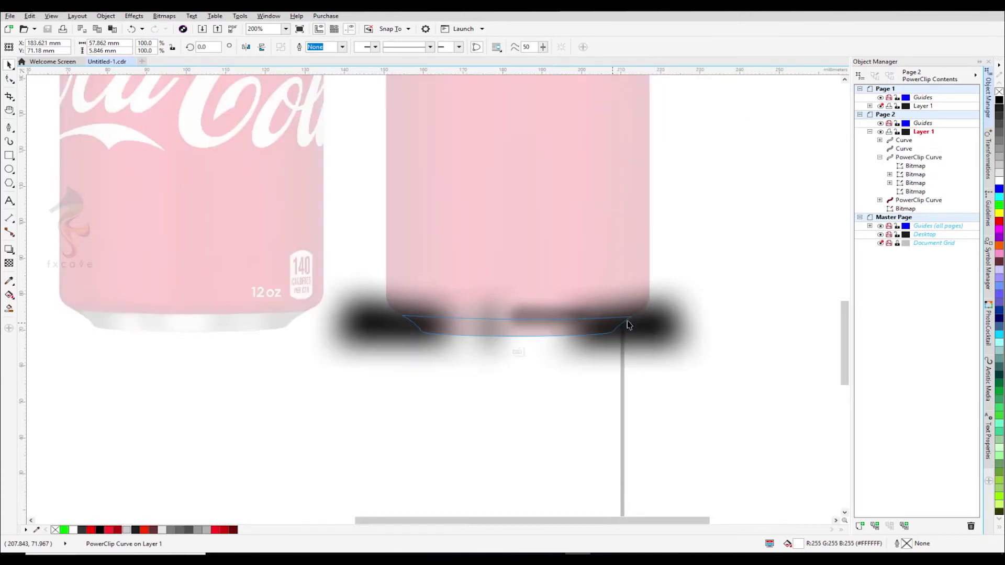
pyautogui.click(634, 328)
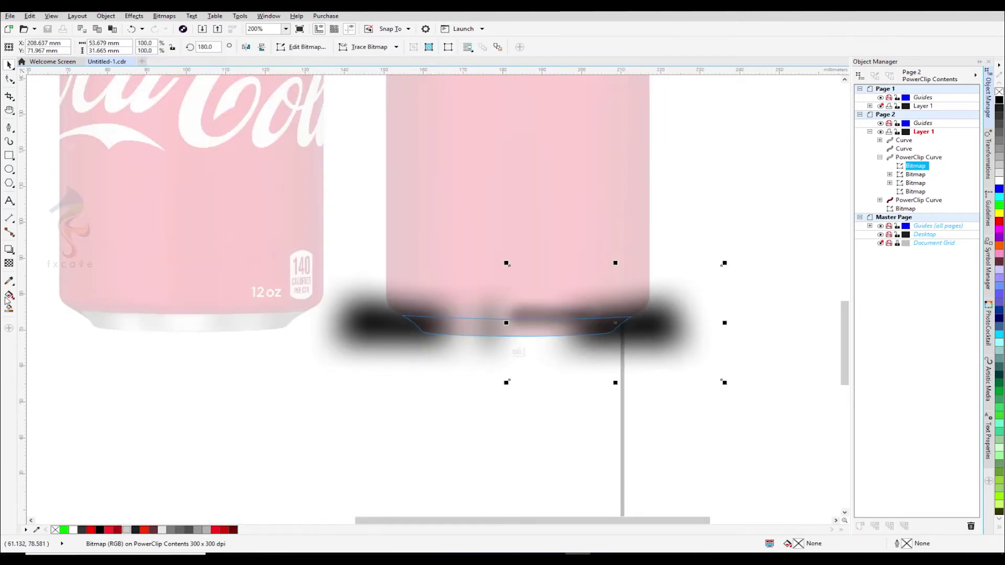
pyautogui.click(9, 262)
pyautogui.moveTo(613, 393); pyautogui.dragTo(601, 396)
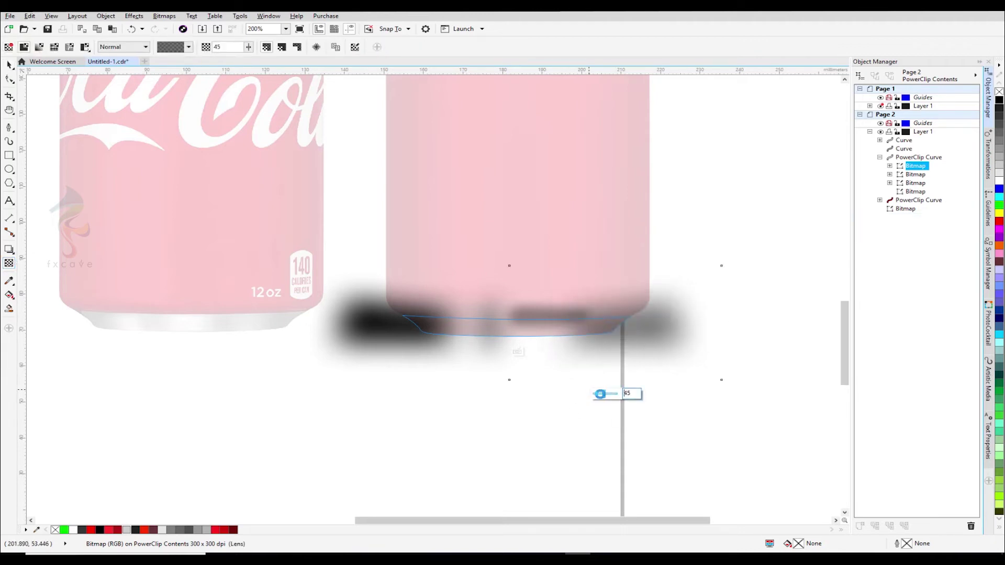
# Set the transparency of the large black bitmap at the rim's left end to 30 and finish editing the PowerClip.
pyautogui.click(378, 326)
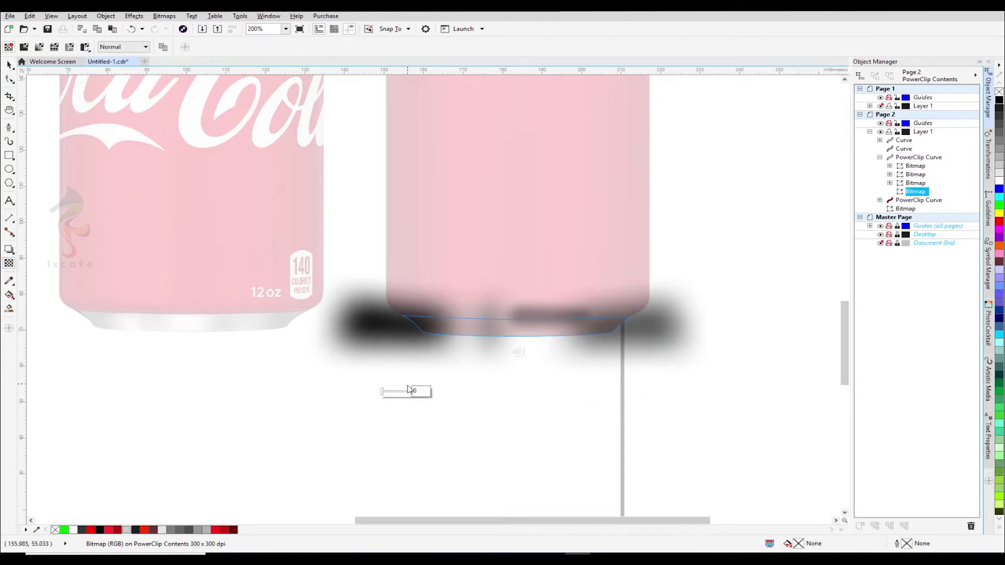
pyautogui.click(393, 396)
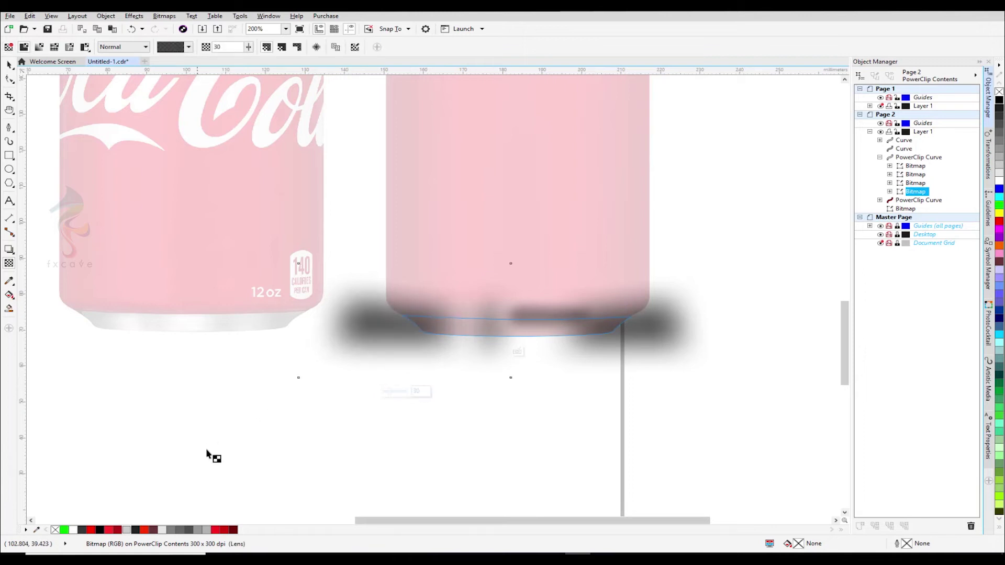
pyautogui.click(518, 352)
pyautogui.click(683, 410)
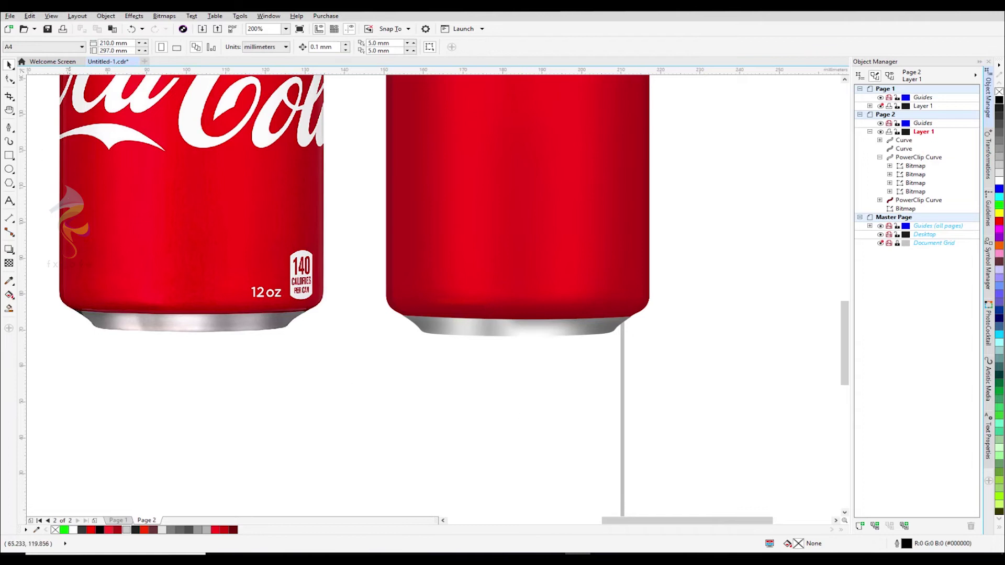
# Compare the lightened rim with the reference can, then reopen the rim's PowerClip contents for editing.
pyautogui.scroll(-1, 348, 289)
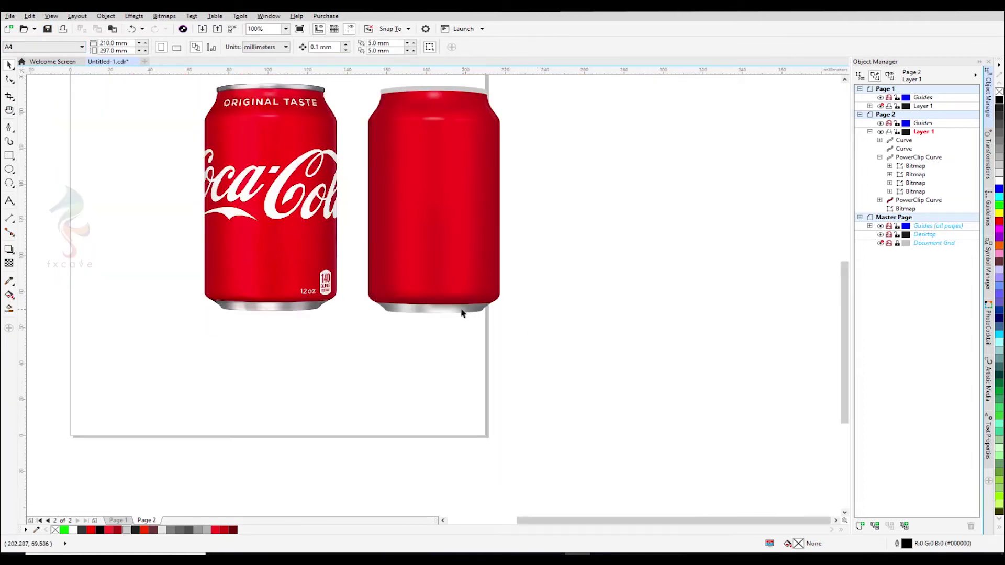
pyautogui.scroll(2, 433, 311)
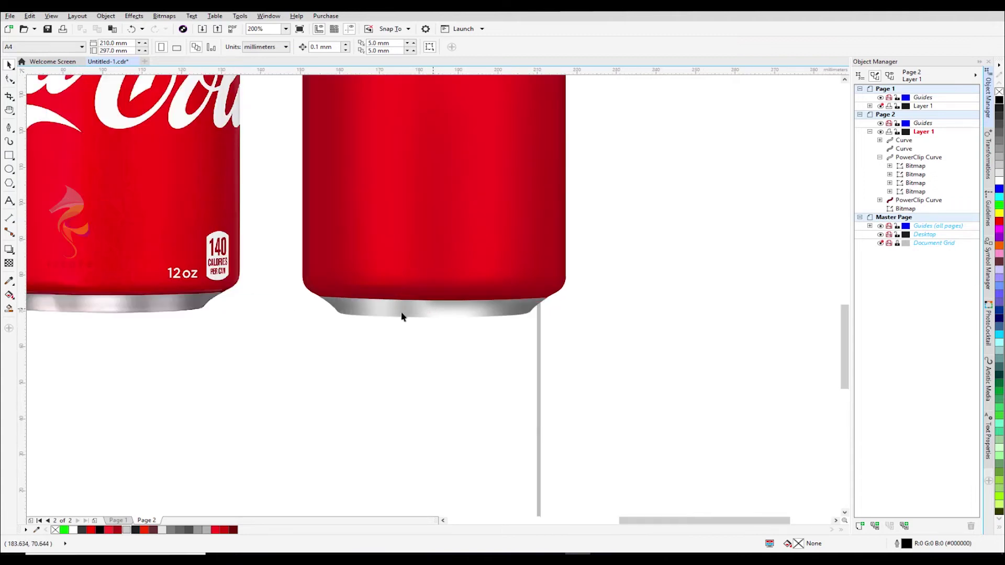
pyautogui.click(458, 312)
pyautogui.rightClick(459, 312)
pyautogui.click(405, 336)
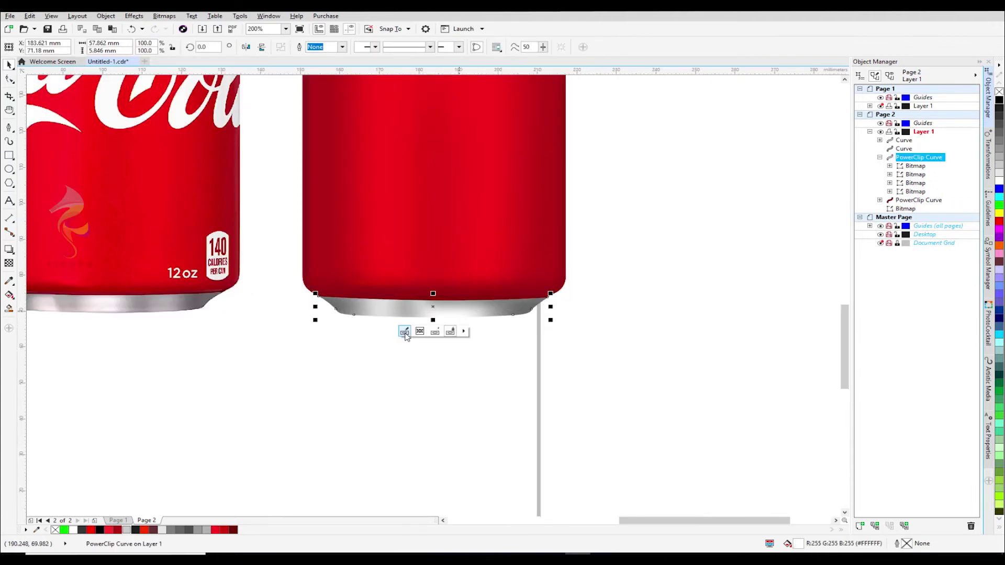
pyautogui.click(412, 333)
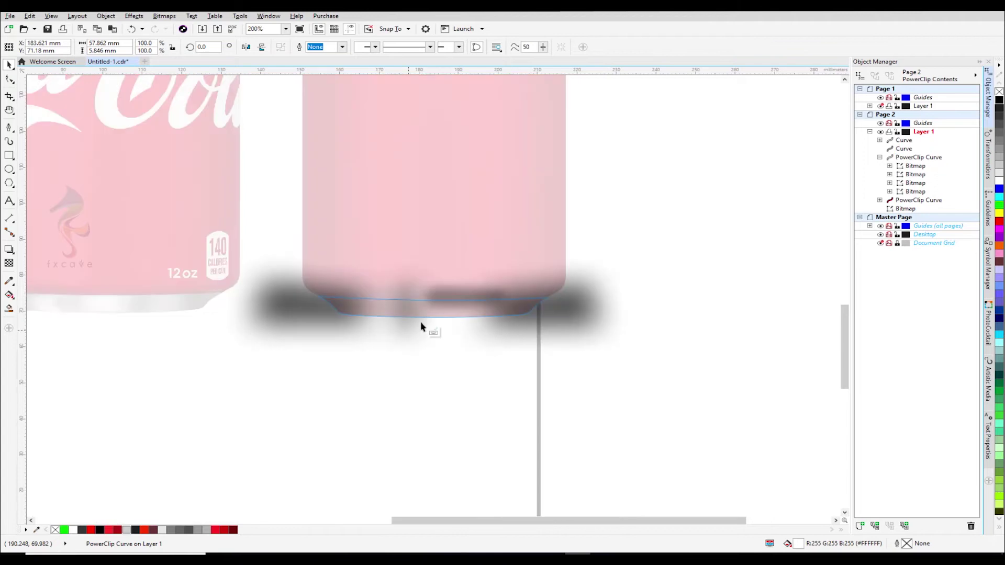
# Mirror the small faded bitmap vertically and move it about 3 mm left and 5 mm down, onto the rim's lower edge.
pyautogui.click(409, 291)
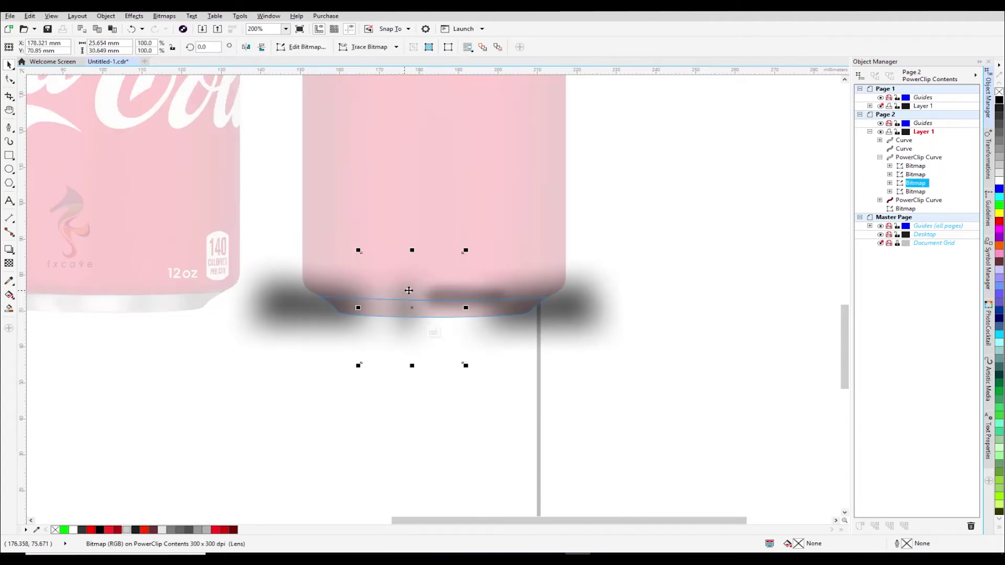
pyautogui.click(454, 273)
pyautogui.click(443, 325)
pyautogui.click(460, 326)
pyautogui.click(915, 174)
pyautogui.click(264, 49)
pyautogui.hotkey('ctrl', 'z')
pyautogui.click(262, 47)
pyautogui.moveTo(466, 301); pyautogui.dragTo(456, 320)
pyautogui.click(456, 317)
pyautogui.click(456, 316)
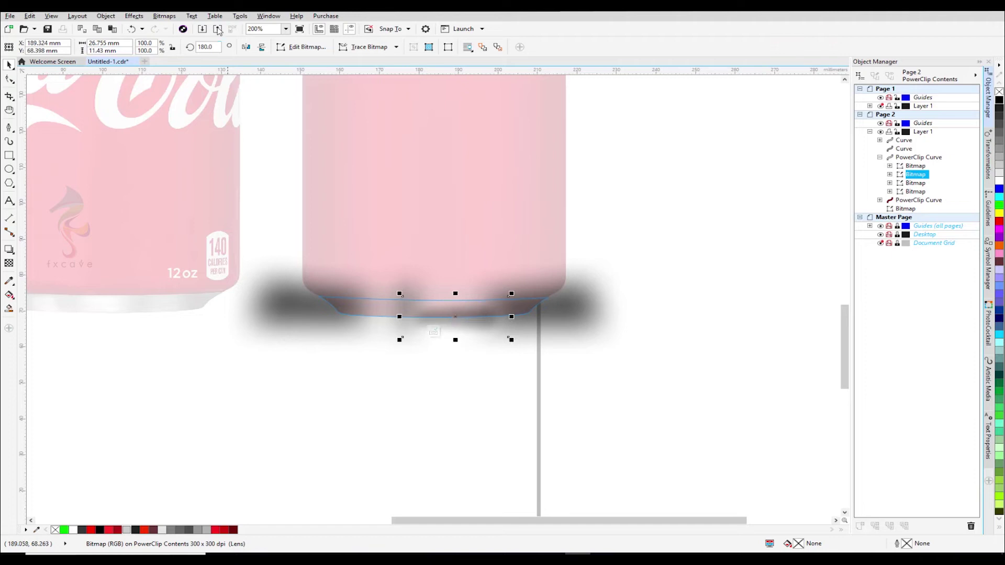
# Lower the vertically mirrored small bitmap to a Y position of 67.24 mm and duplicate it in place.
pyautogui.click(262, 47)
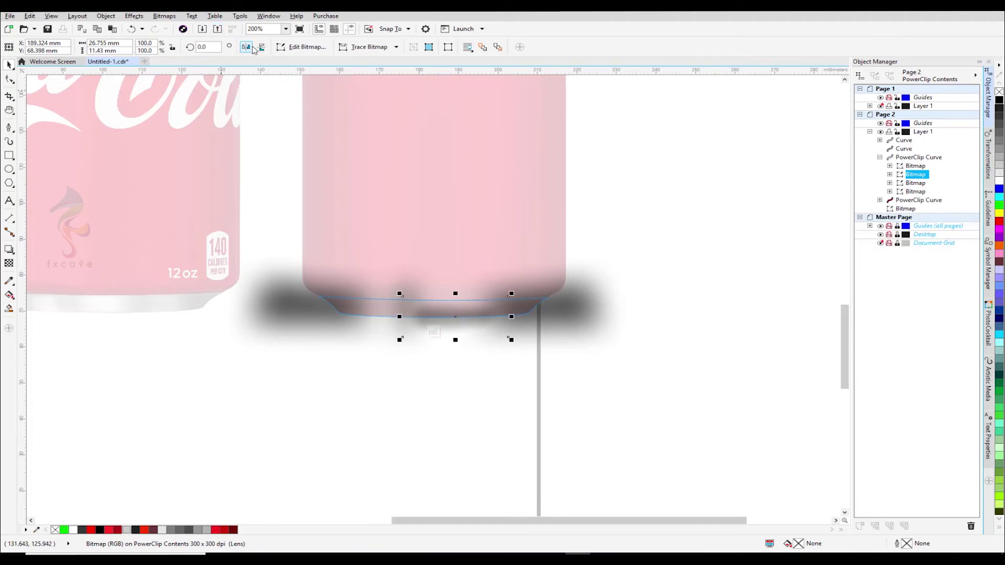
pyautogui.click(261, 47)
pyautogui.moveTo(440, 336); pyautogui.dragTo(456, 323)
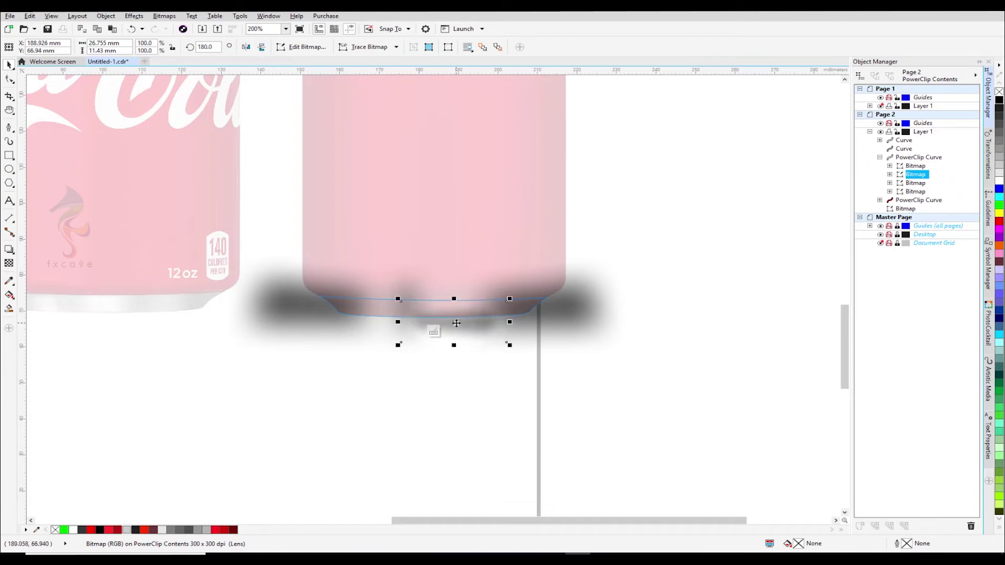
pyautogui.press('Up')
pyautogui.hotkey('ctrl', 'c')
pyautogui.hotkey('ctrl', 'v')
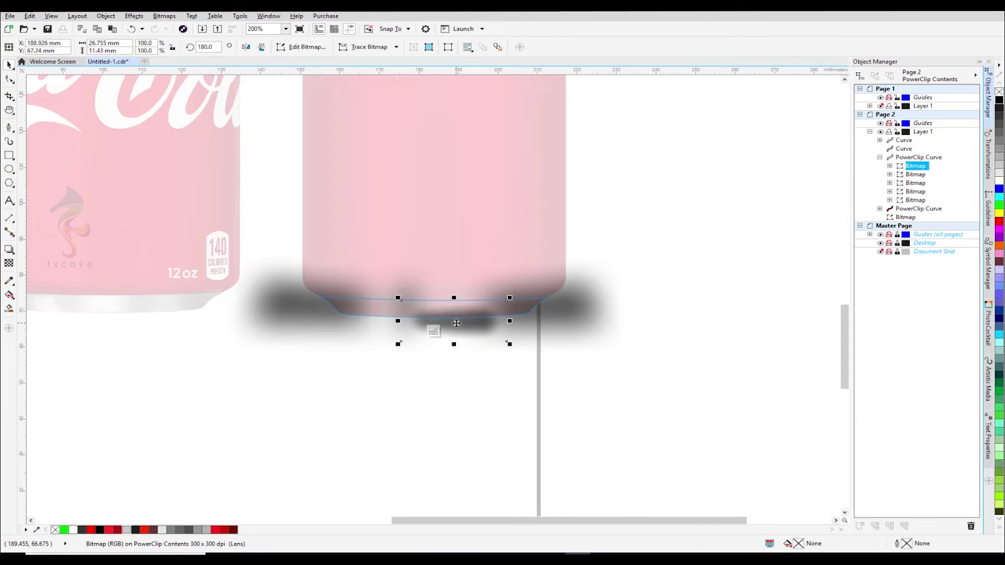
# Nudge the original small bitmap beneath its duplicate down to a Y position of 65.54 mm and finish editing the rim's contents.
pyautogui.click(913, 175)
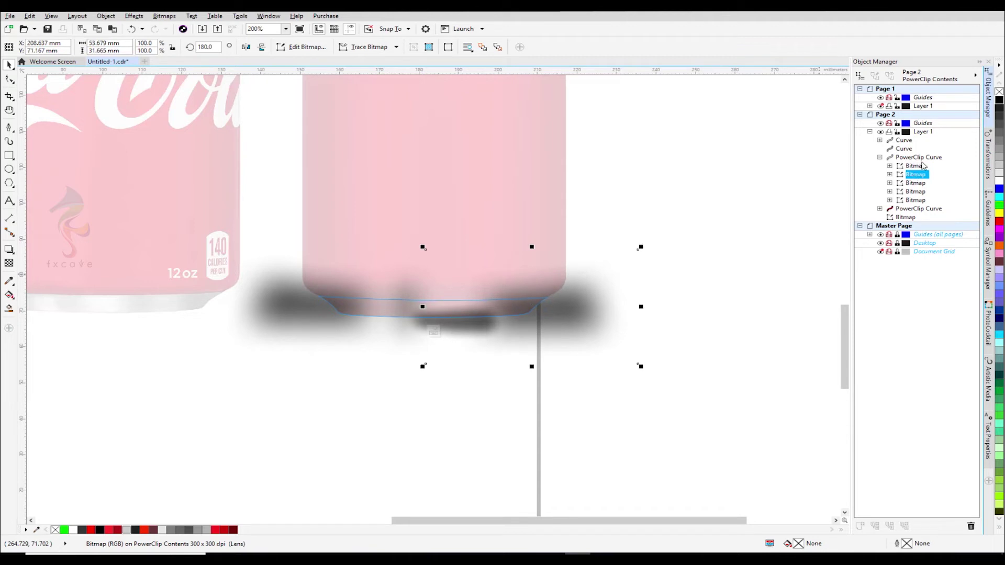
pyautogui.click(909, 185)
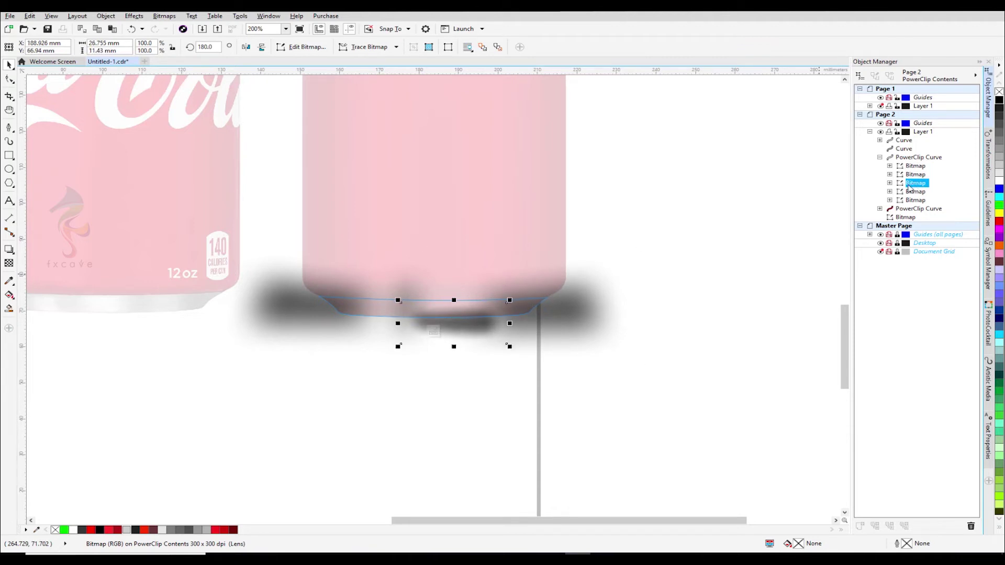
pyautogui.press('Down')
pyautogui.press('Down')
pyautogui.press('Down')
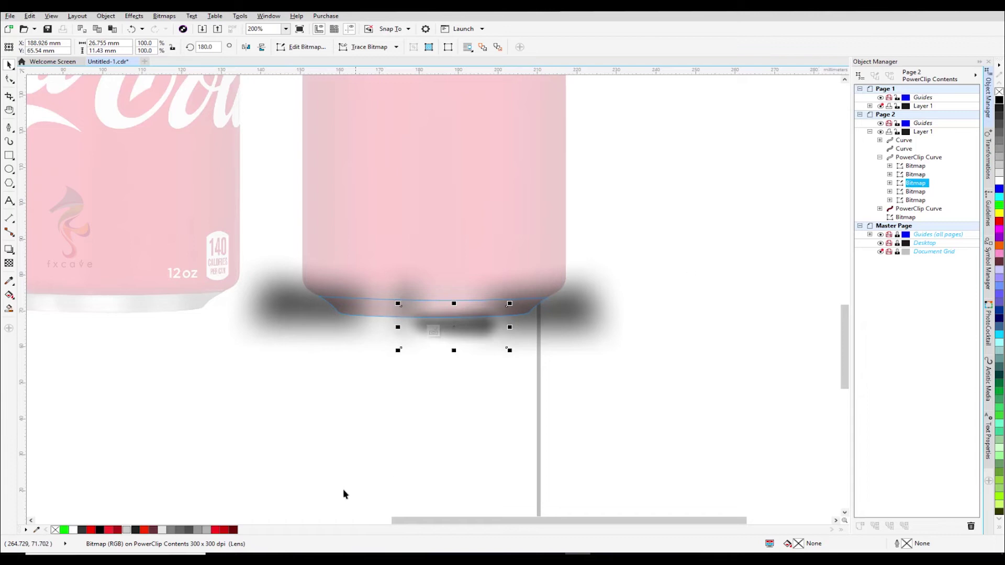
pyautogui.click(433, 332)
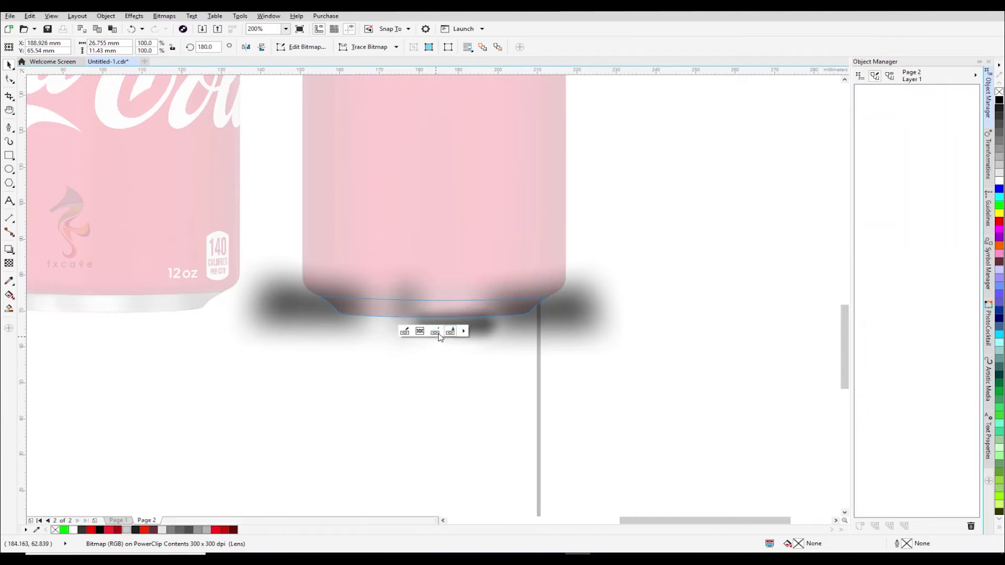
pyautogui.click(438, 332)
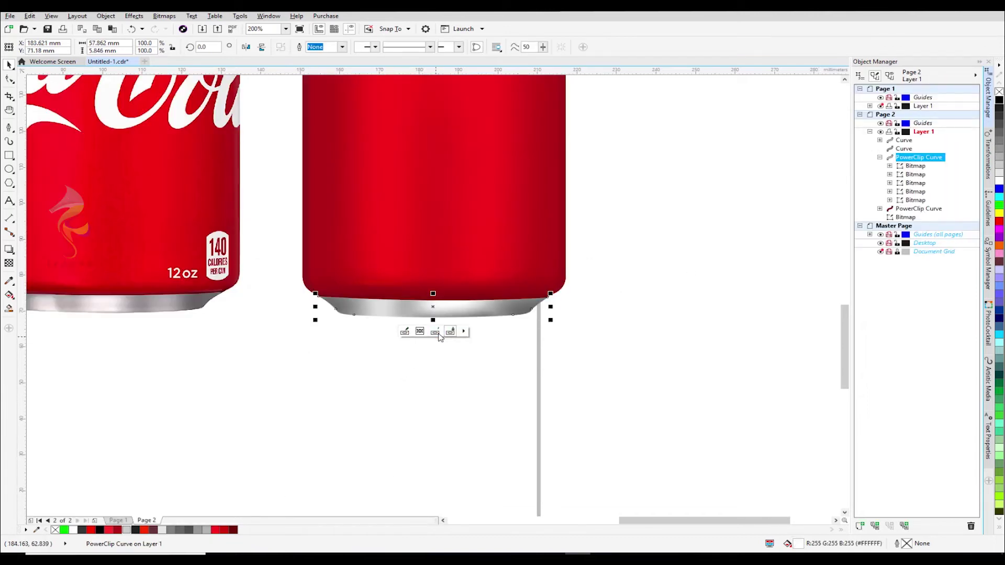
# Compare the rim with the reference can at a smaller scale, then reopen the rim's PowerClip contents for editing.
pyautogui.click(648, 362)
pyautogui.scroll(-1, 643, 360)
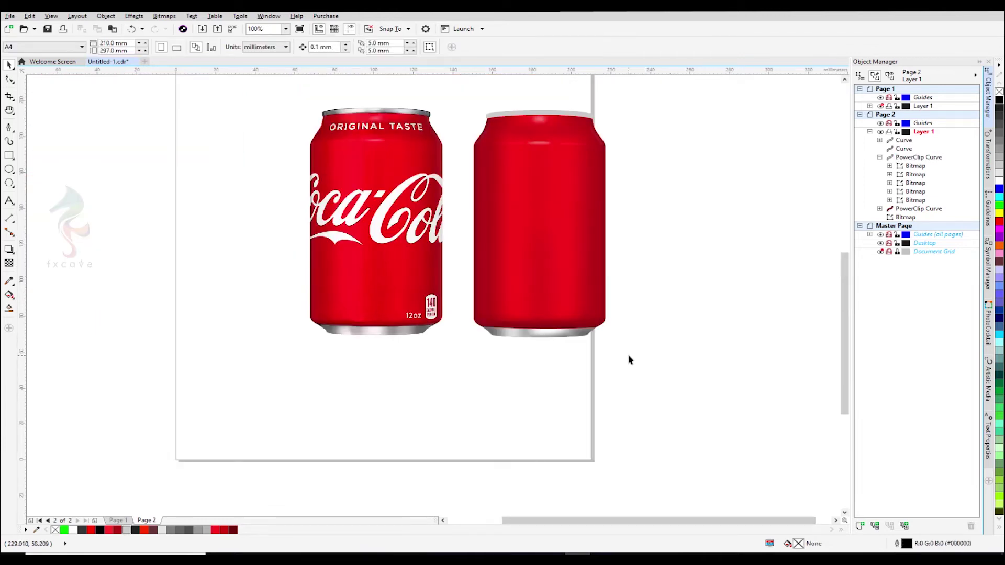
pyautogui.click(561, 336)
pyautogui.rightClick(554, 338)
pyautogui.click(511, 354)
pyautogui.click(511, 353)
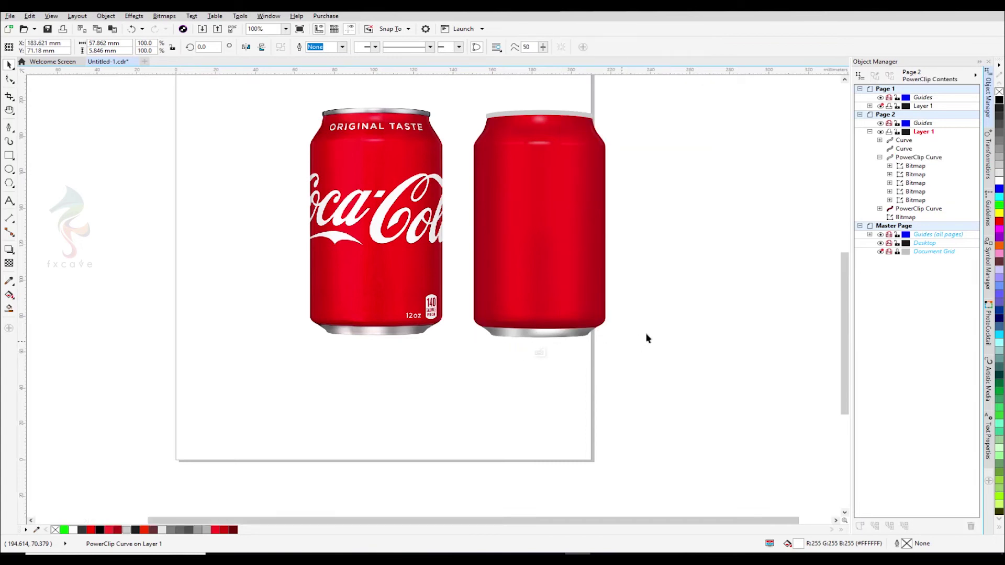
# Duplicate the narrow blurred bitmap near the rim's centre, place the copy about 16 mm to its right, finish editing and check the result.
pyautogui.scroll(1, 655, 340)
pyautogui.click(388, 331)
pyautogui.click(379, 339)
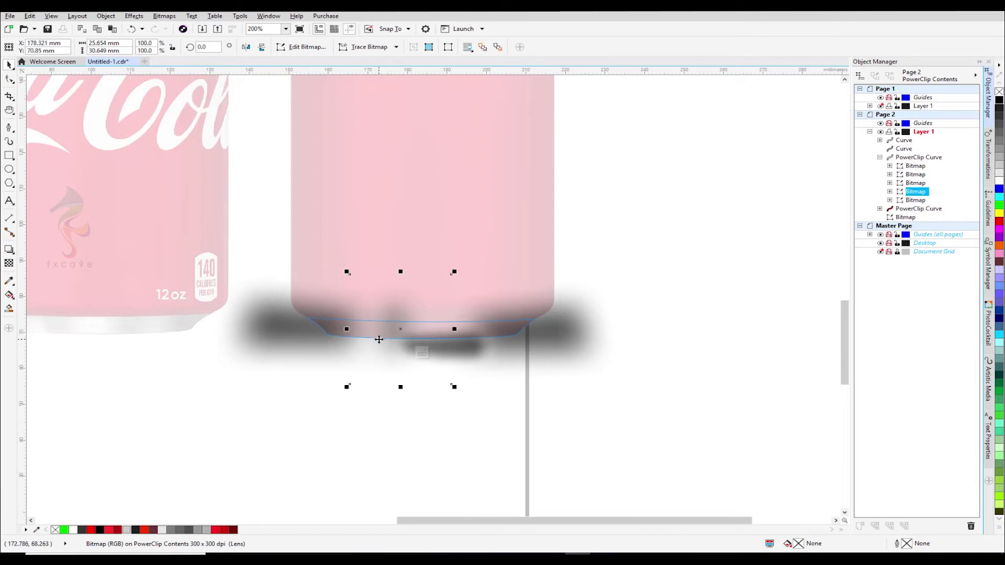
pyautogui.hotkey('ctrl', 'c')
pyautogui.hotkey('ctrl', 'v')
pyautogui.moveTo(400, 329); pyautogui.dragTo(466, 331)
pyautogui.click(423, 352)
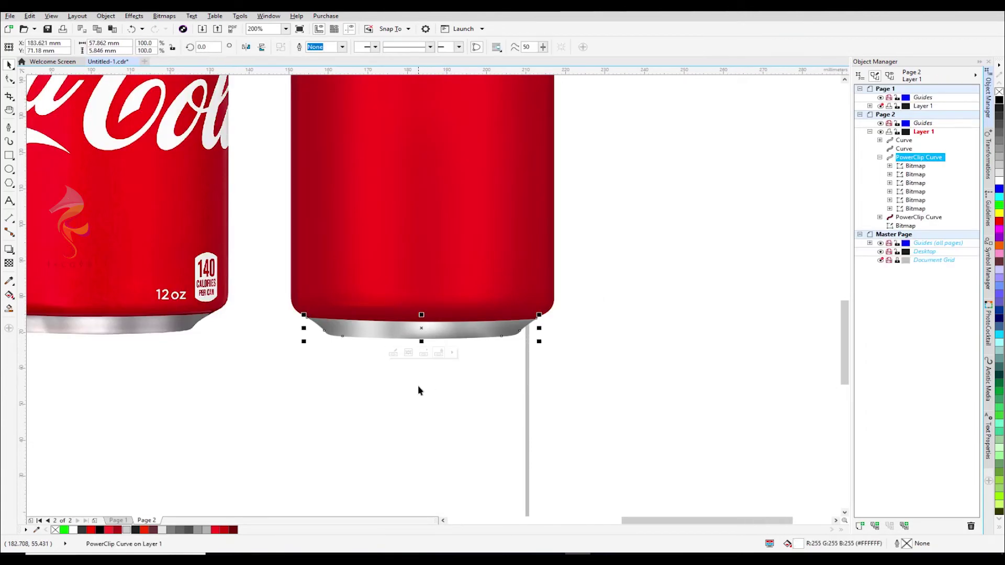
pyautogui.click(418, 385)
pyautogui.scroll(-1, 443, 377)
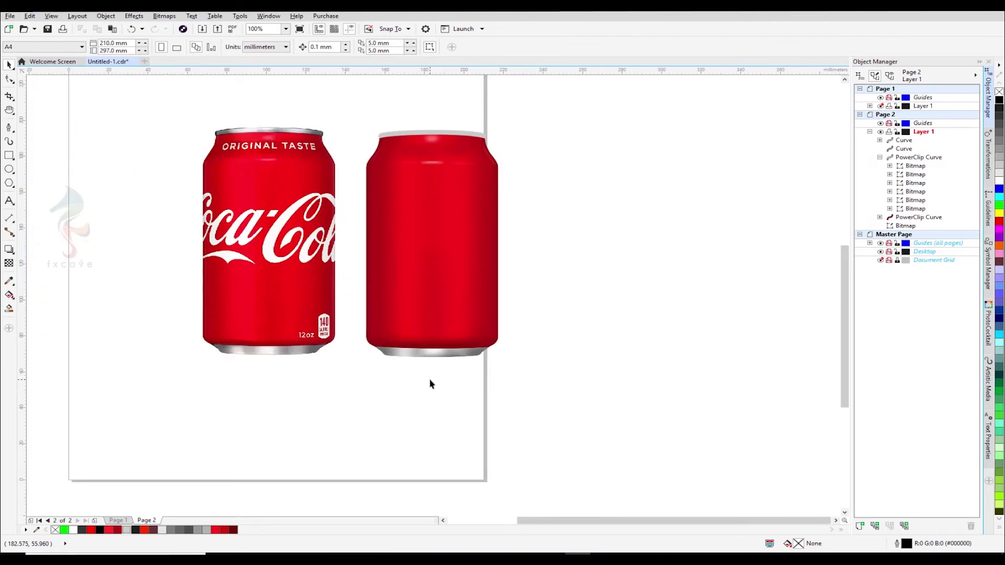
pyautogui.scroll(1, 430, 380)
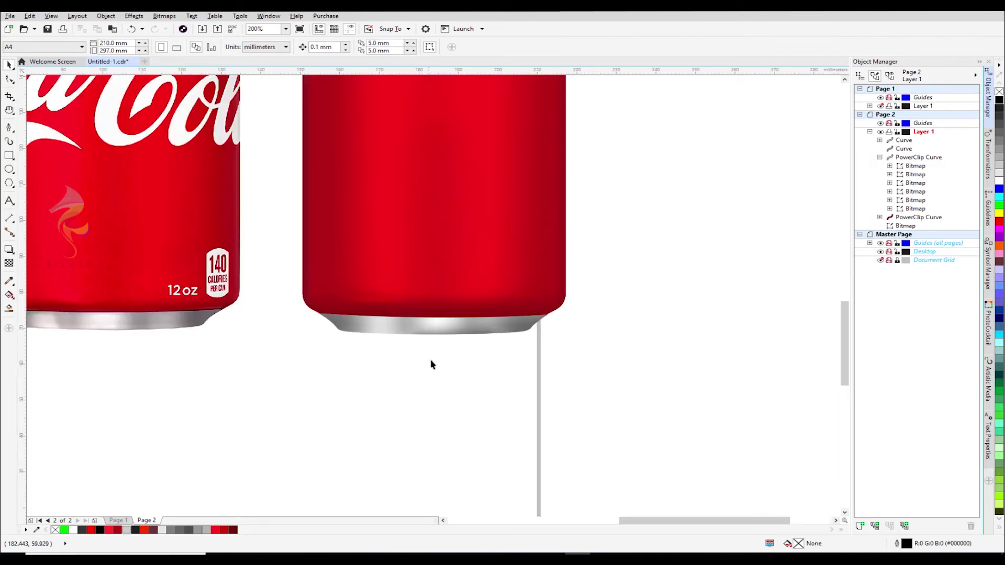
pyautogui.click(428, 310)
pyautogui.hotkey('ctrl', 'v')
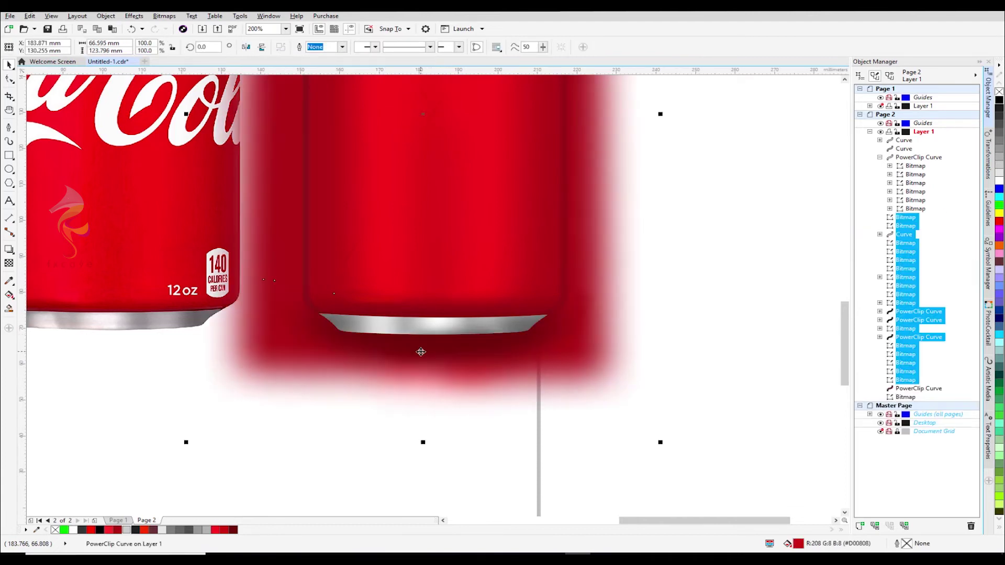
pyautogui.hotkey('ctrl', 'z')
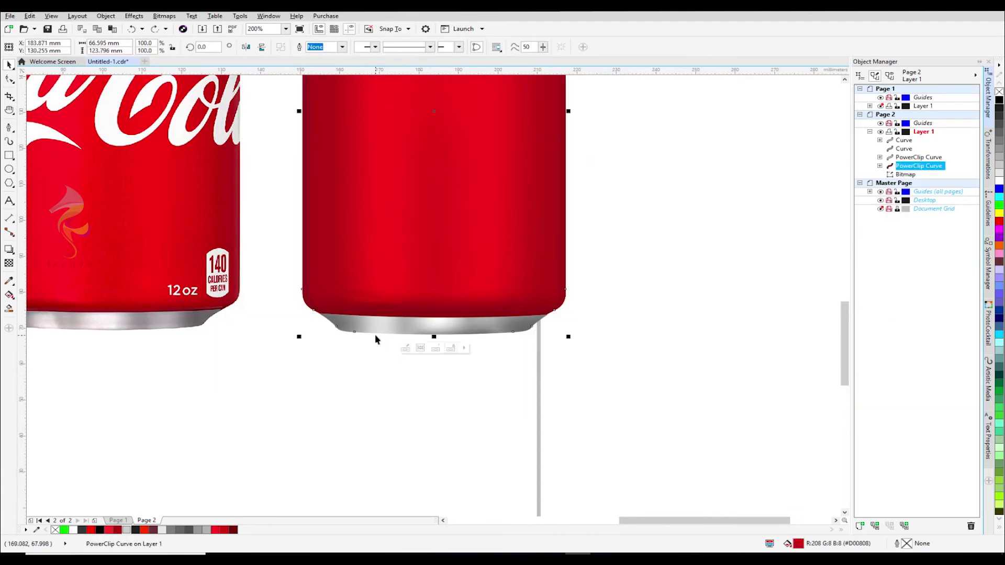
# Reopen the metallic bottom rim's PowerClip contents for editing.
pyautogui.click(398, 336)
pyautogui.click(409, 332)
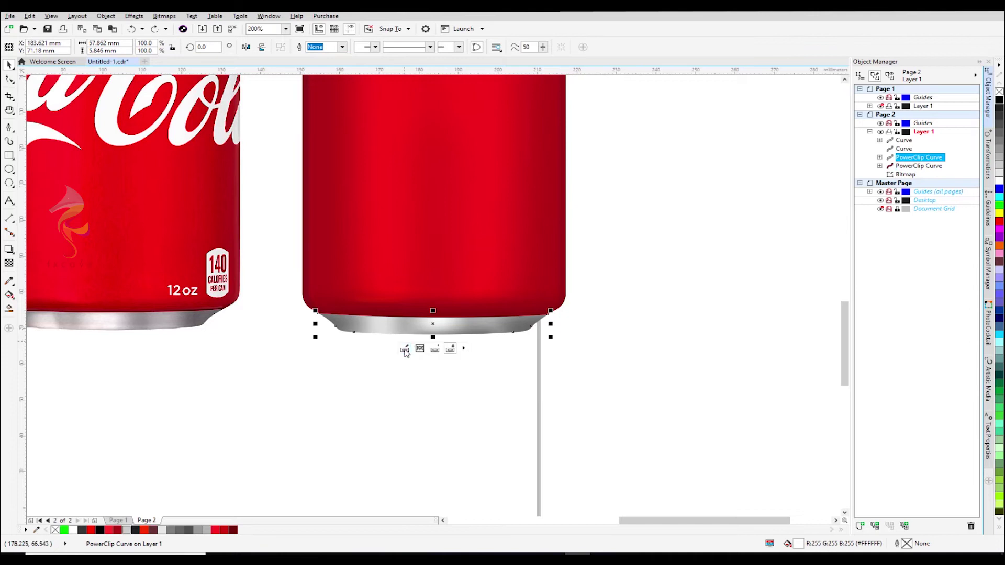
pyautogui.click(405, 348)
pyautogui.click(402, 343)
pyautogui.click(360, 345)
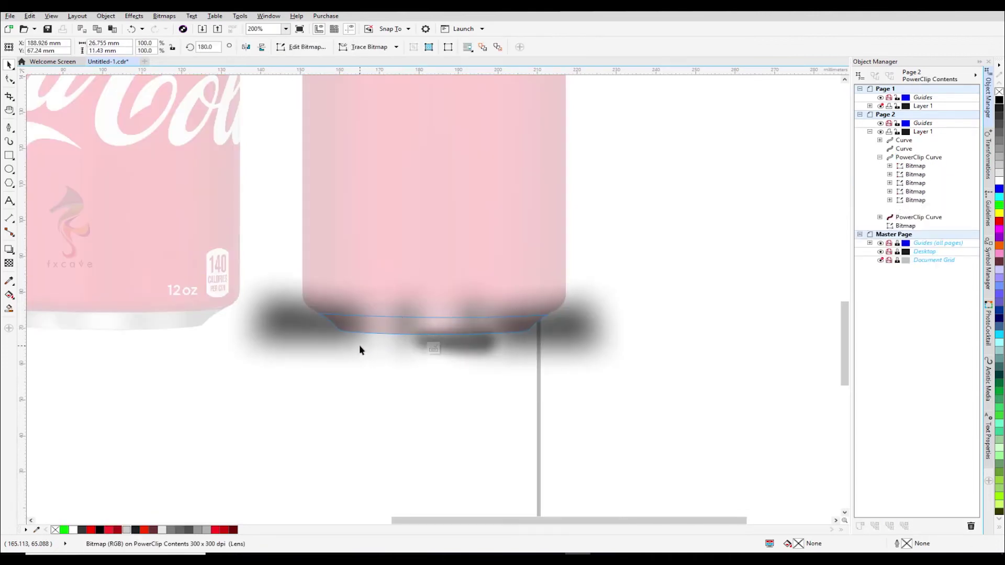
pyautogui.click(461, 349)
pyautogui.moveTo(459, 348); pyautogui.dragTo(453, 358)
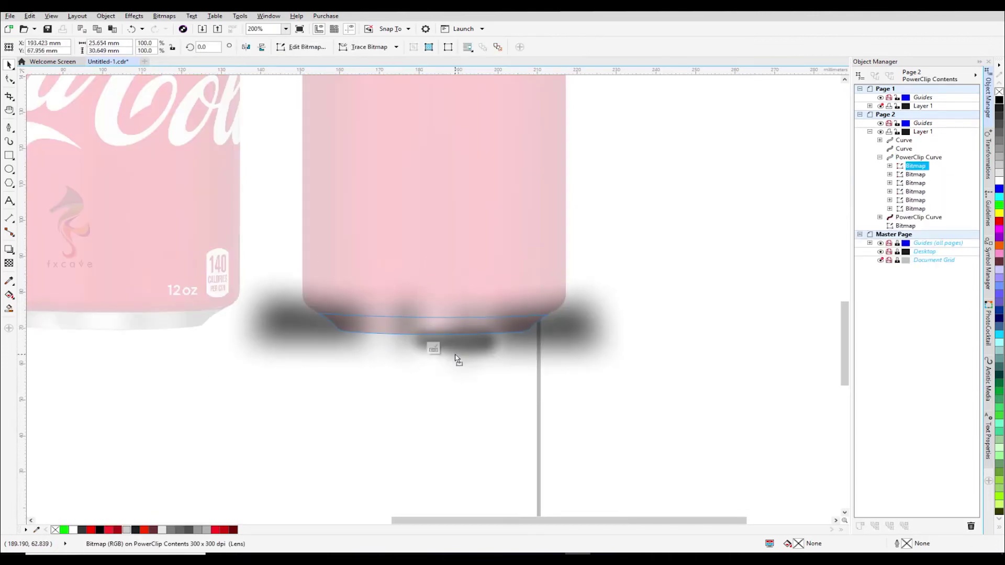
pyautogui.hotkey('ctrl', 'z')
# Shift the large right-hand shadow bitmap to X 212.209 mm and the narrow right-hand one to X 194.588 mm, Y 68.882 mm.
pyautogui.moveTo(579, 344)
pyautogui.mouseDown()
pyautogui.moveTo(589, 354)
pyautogui.moveTo(590, 342)
pyautogui.mouseUp()
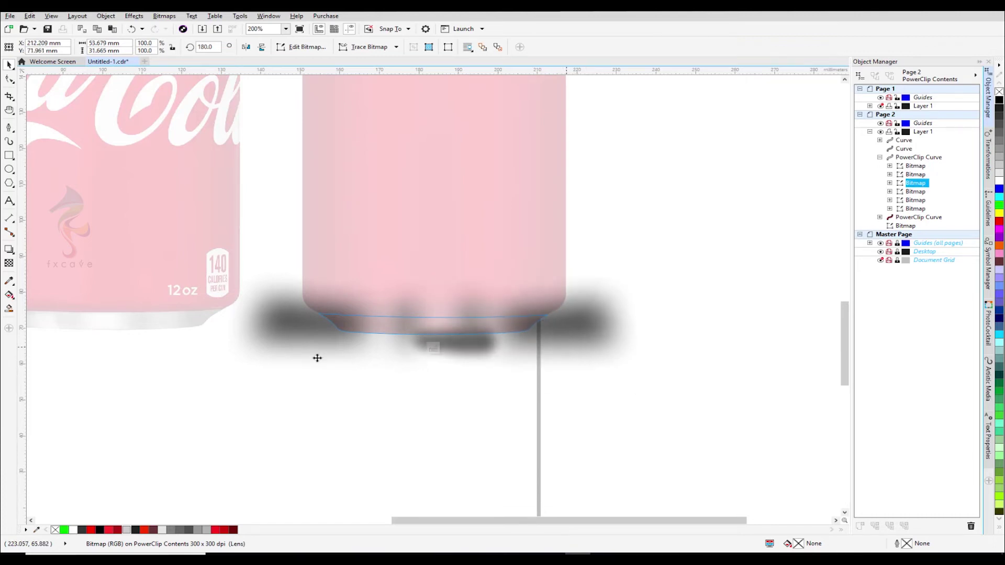
pyautogui.click(346, 362)
pyautogui.click(459, 357)
pyautogui.click(456, 358)
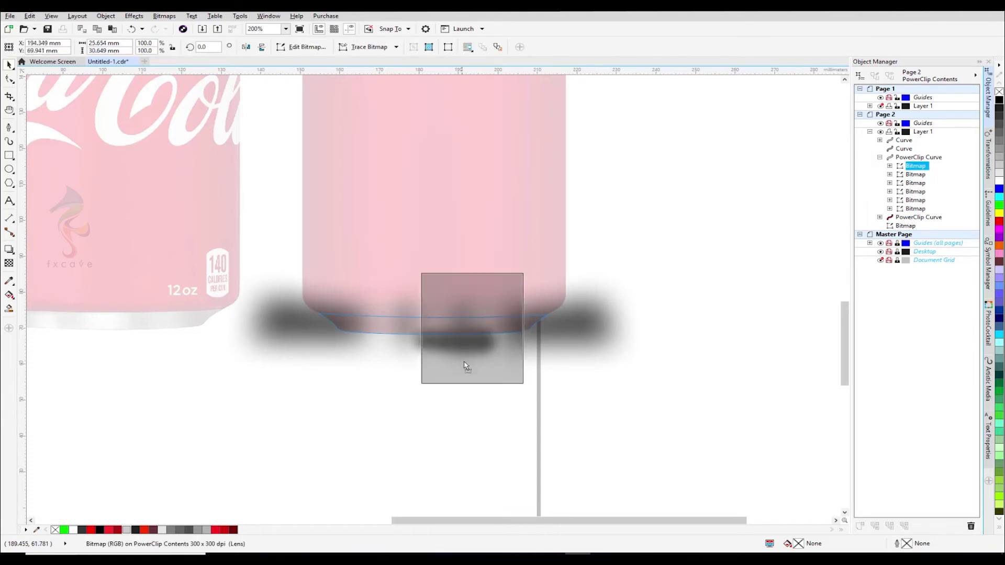
# Move one small mirrored bitmap left to X 175.548 mm, Y 66.014 mm, finish editing and compare the rim with the reference.
pyautogui.click(424, 368)
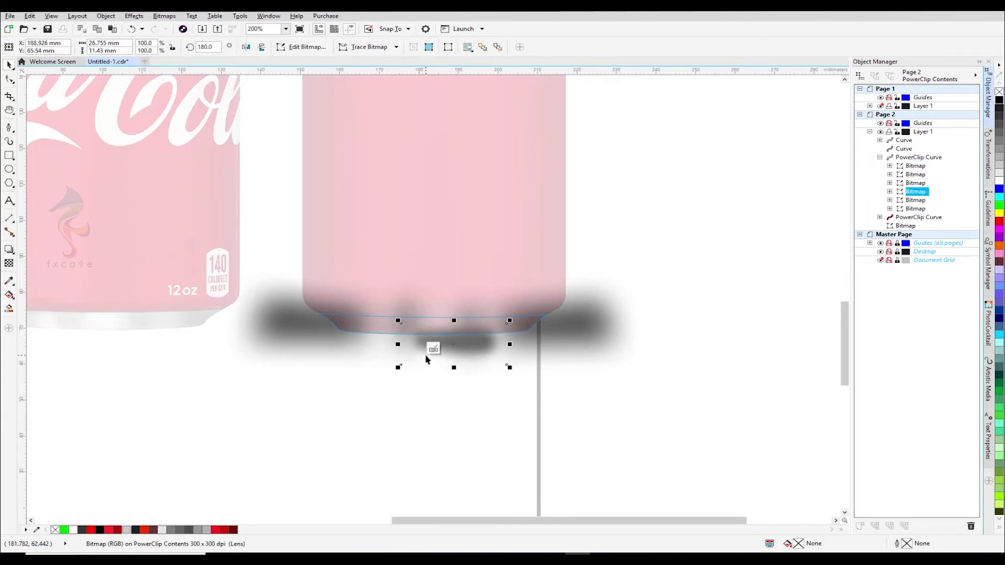
pyautogui.moveTo(454, 344); pyautogui.dragTo(398, 343)
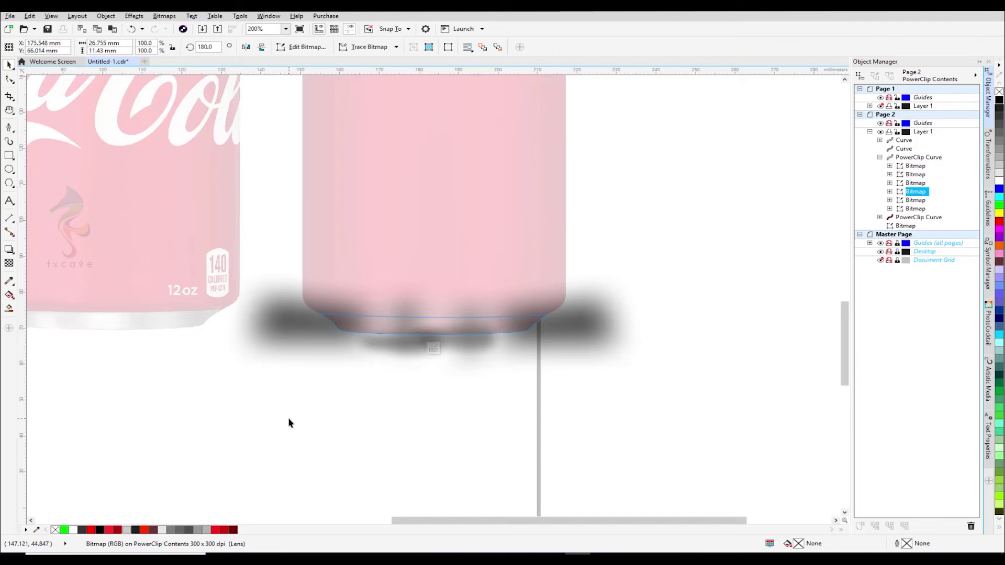
pyautogui.click(432, 351)
pyautogui.click(656, 399)
pyautogui.scroll(-1, 472, 391)
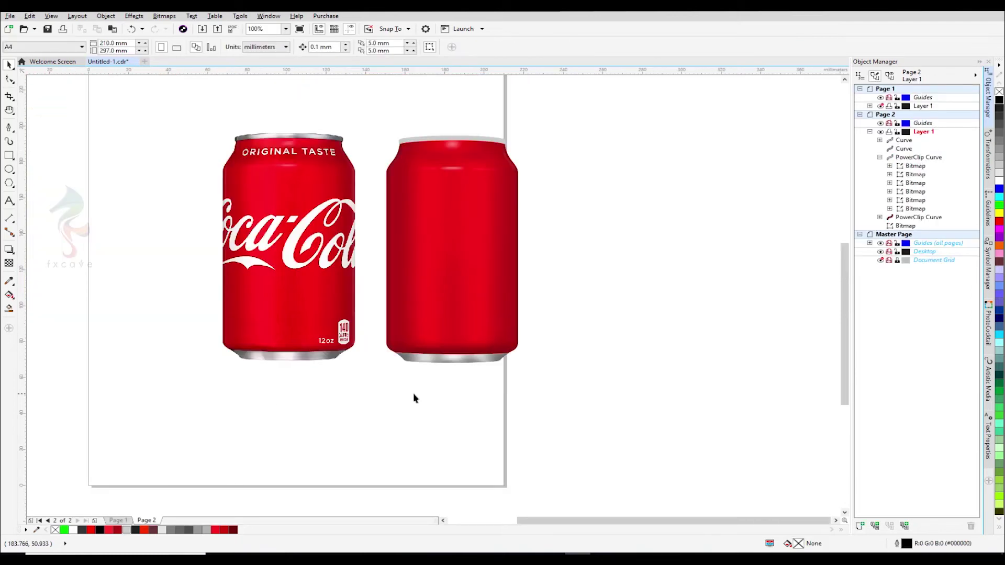
pyautogui.scroll(1, 413, 393)
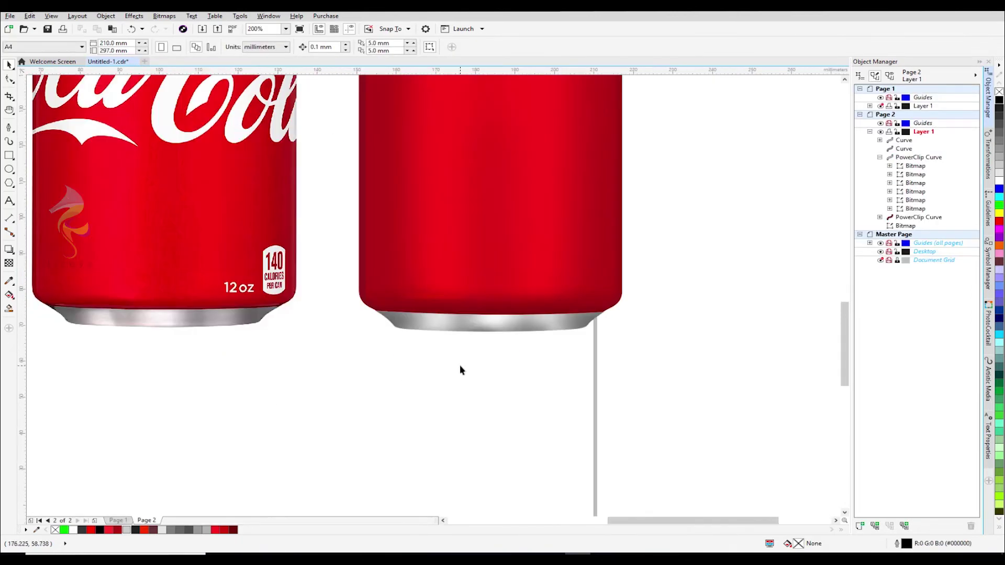
# Reopen the rim's PowerClip contents and delete both small mirrored bitmaps along its lower edge.
pyautogui.click(476, 328)
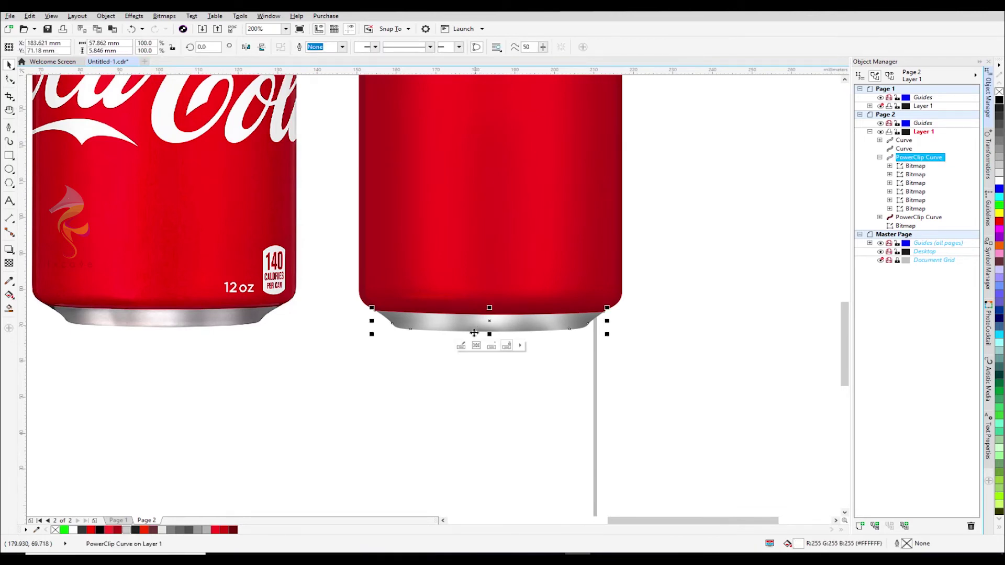
pyautogui.click(461, 345)
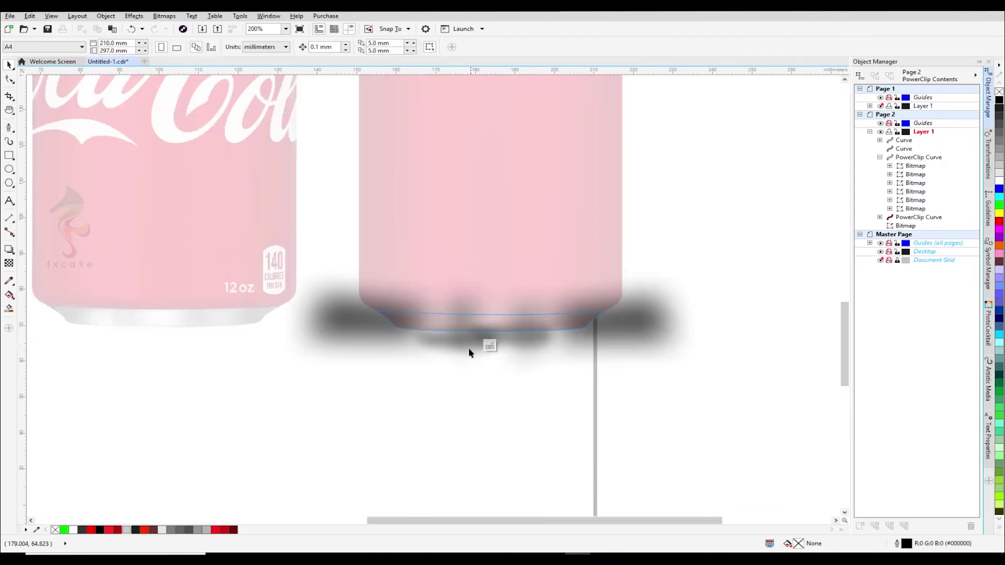
pyautogui.click(468, 352)
pyautogui.click(469, 359)
pyautogui.press('Delete')
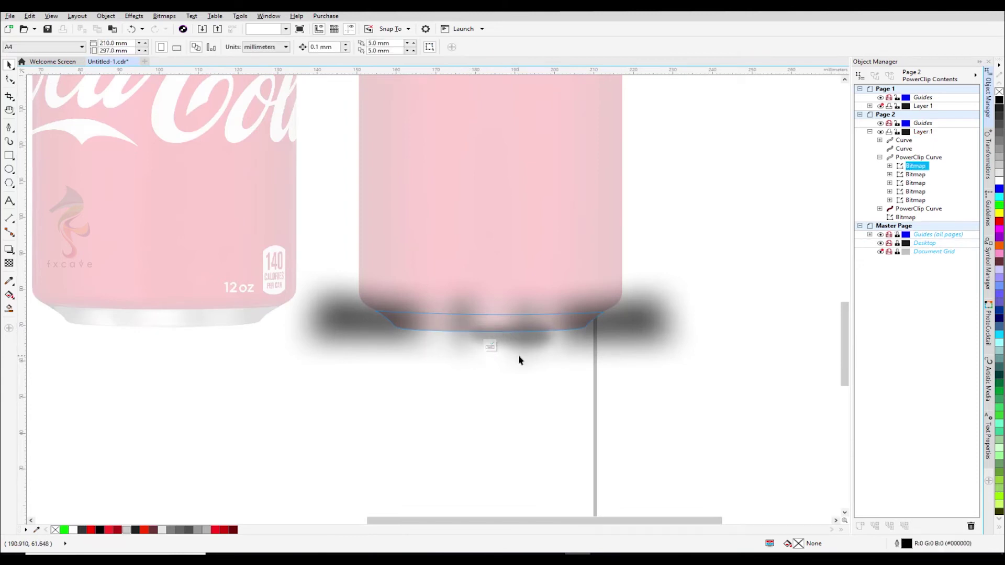
pyautogui.click(518, 356)
pyautogui.click(486, 353)
pyautogui.click(489, 343)
pyautogui.click(495, 333)
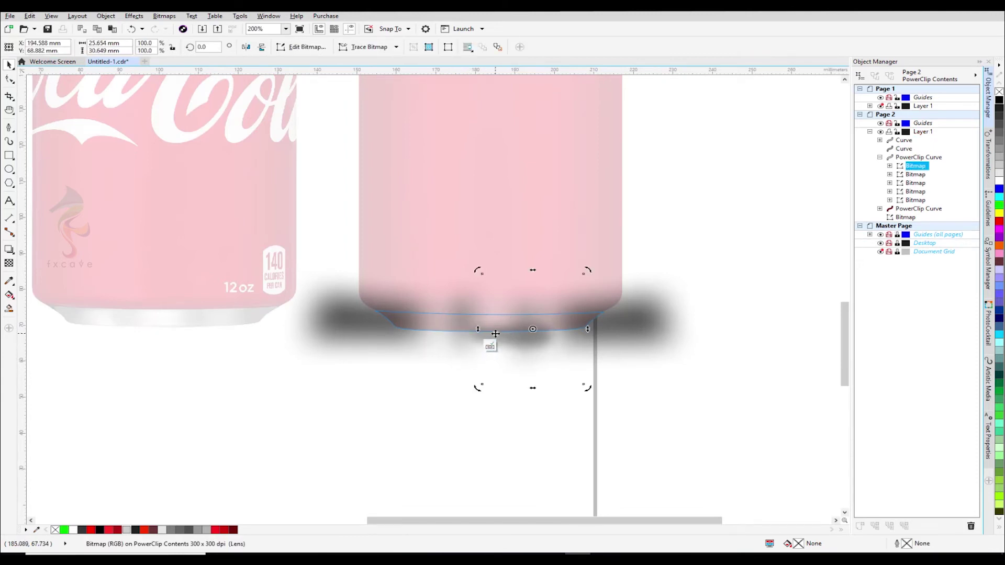
pyautogui.click(915, 175)
pyautogui.press('Delete')
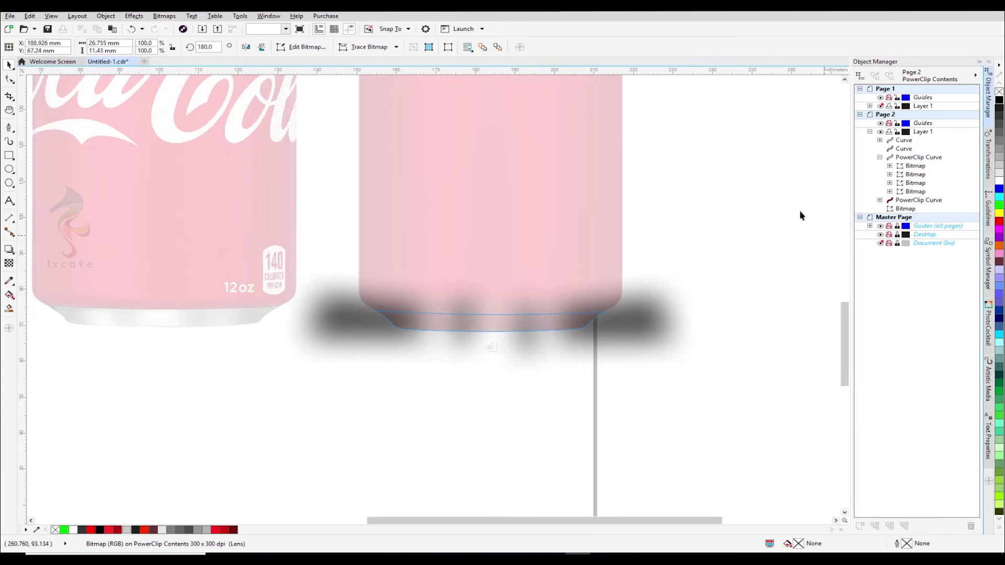
# Widen the narrow right-hand bitmap to about 131% (33.6 mm), move it to X 192.99 mm, Y 69.806 mm, and finish editing.
pyautogui.click(528, 327)
pyautogui.moveTo(586, 328); pyautogui.dragTo(617, 330)
pyautogui.moveTo(539, 343); pyautogui.dragTo(517, 341)
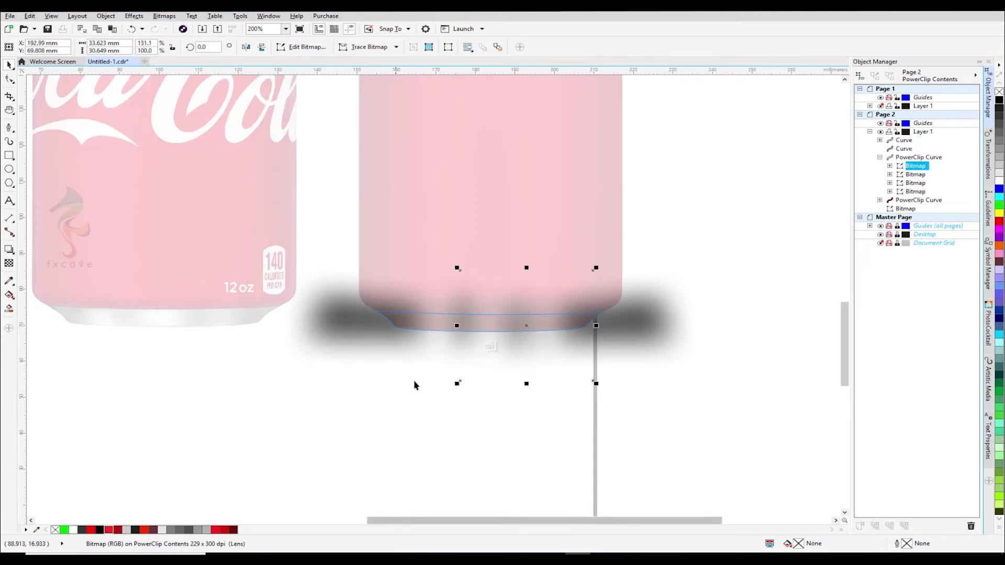
pyautogui.click(490, 346)
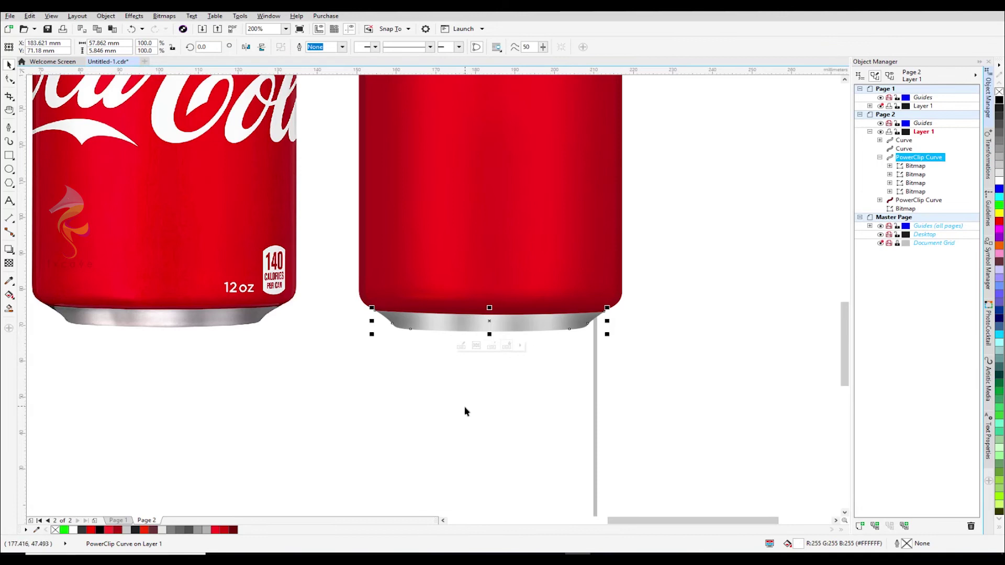
# Examine the rim's shading against the reference can and inspect the bitmaps inside its PowerClip.
pyautogui.click(463, 406)
pyautogui.scroll(-2, 517, 431)
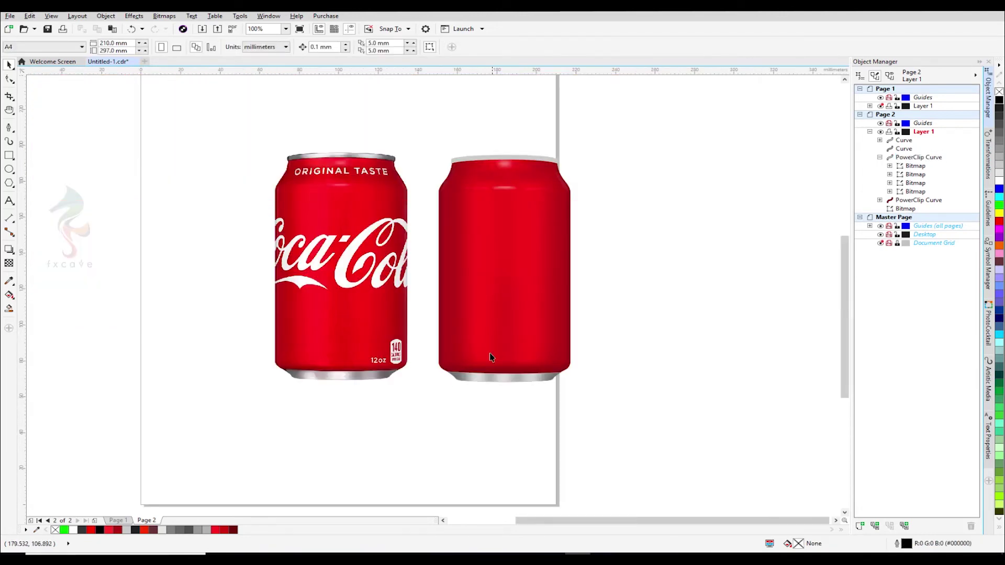
pyautogui.scroll(2, 486, 425)
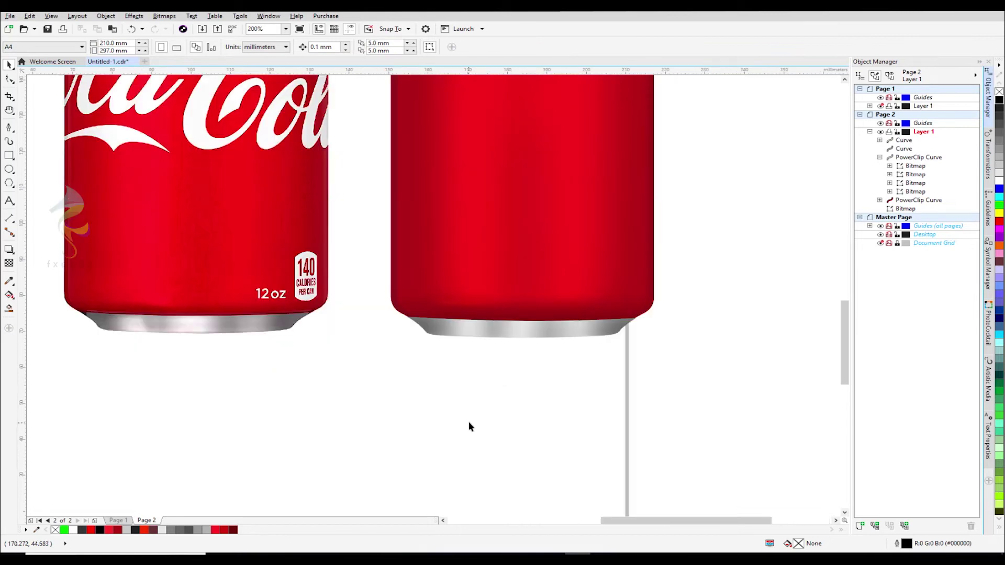
pyautogui.click(509, 338)
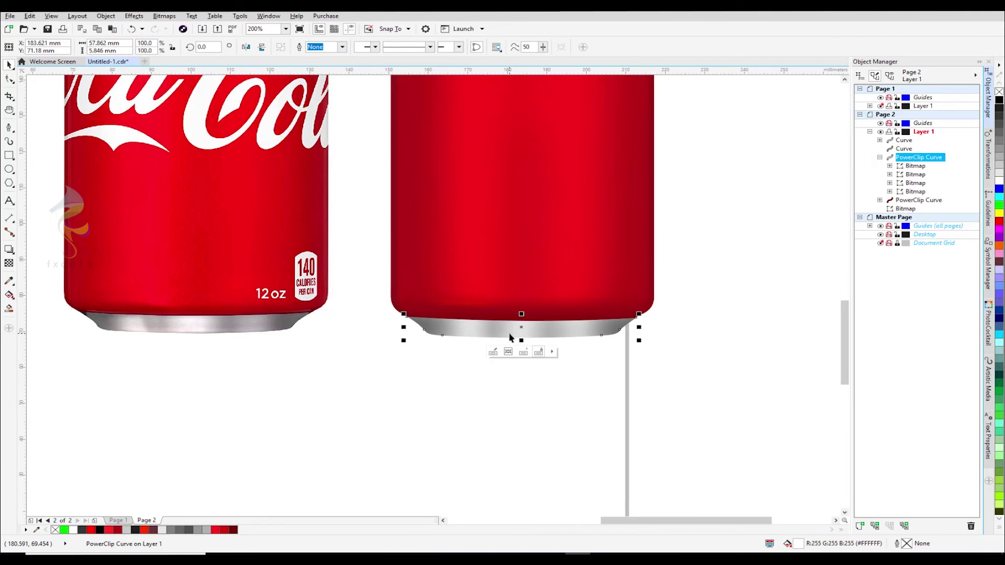
pyautogui.click(494, 351)
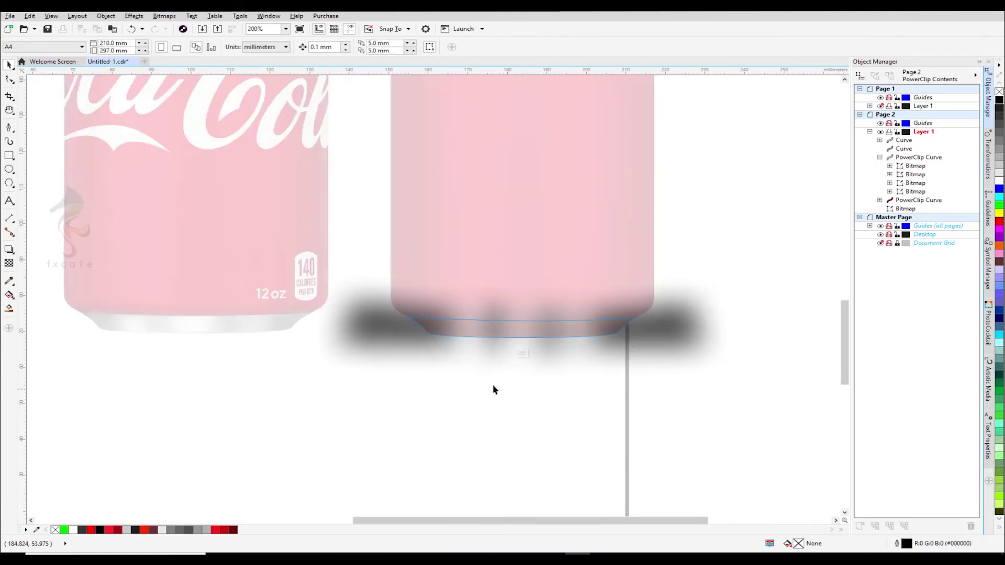
pyautogui.click(464, 336)
pyautogui.click(432, 331)
pyautogui.click(454, 416)
pyautogui.click(522, 354)
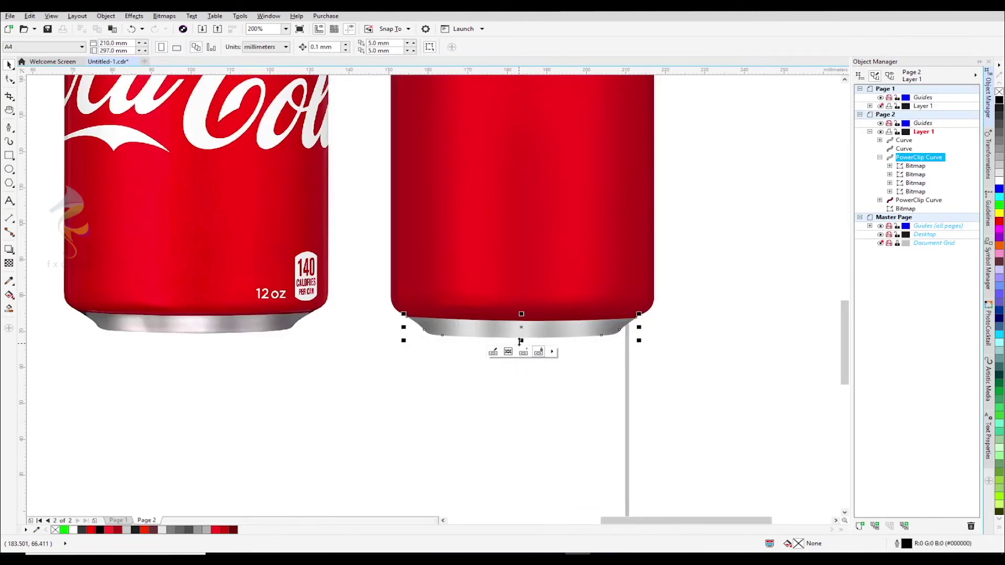
pyautogui.click(478, 363)
pyautogui.click(480, 329)
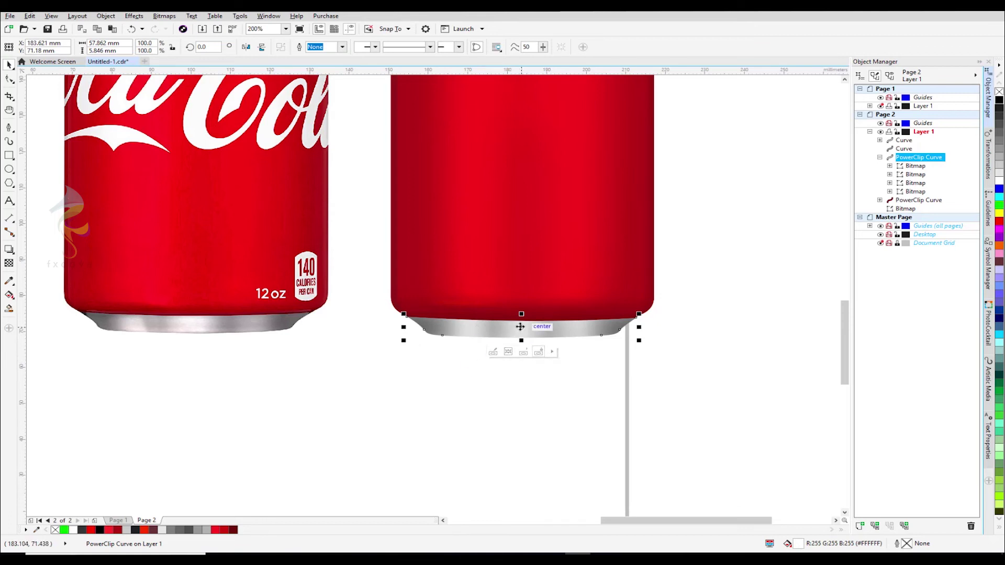
# Duplicate the metallic rim and place the copy about 19 mm below the original.
pyautogui.moveTo(518, 327); pyautogui.dragTo(517, 394)
pyautogui.hotkey('ctrl', 'z')
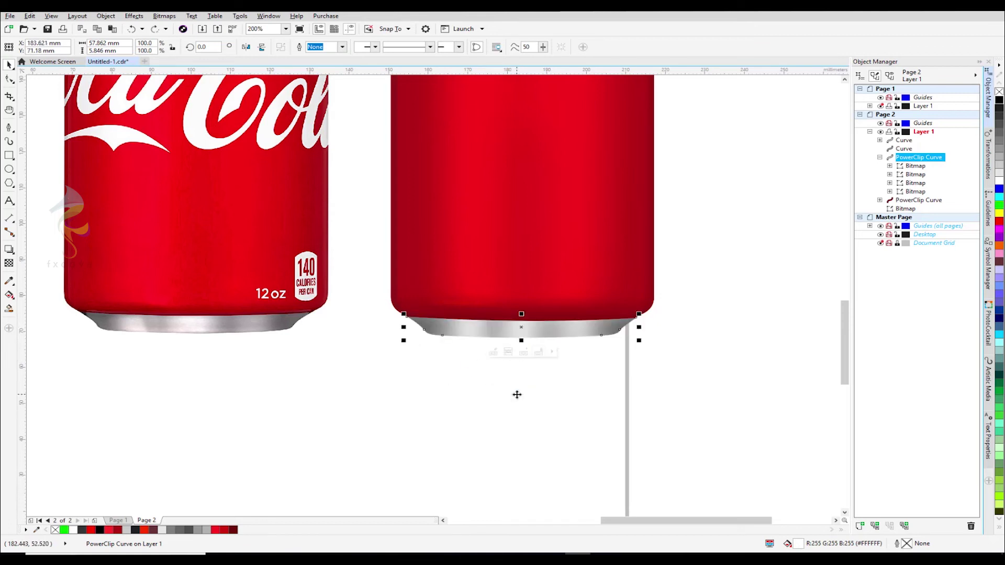
pyautogui.hotkey('ctrl', 'c')
pyautogui.hotkey('ctrl', 'v')
pyautogui.moveTo(520, 328); pyautogui.dragTo(491, 400)
# Delete all bitmaps inside the rim copy and give the emptied shape a dark brown #663333 outline and fill.
pyautogui.rightClick(492, 400)
pyautogui.click(511, 421)
pyautogui.click(510, 422)
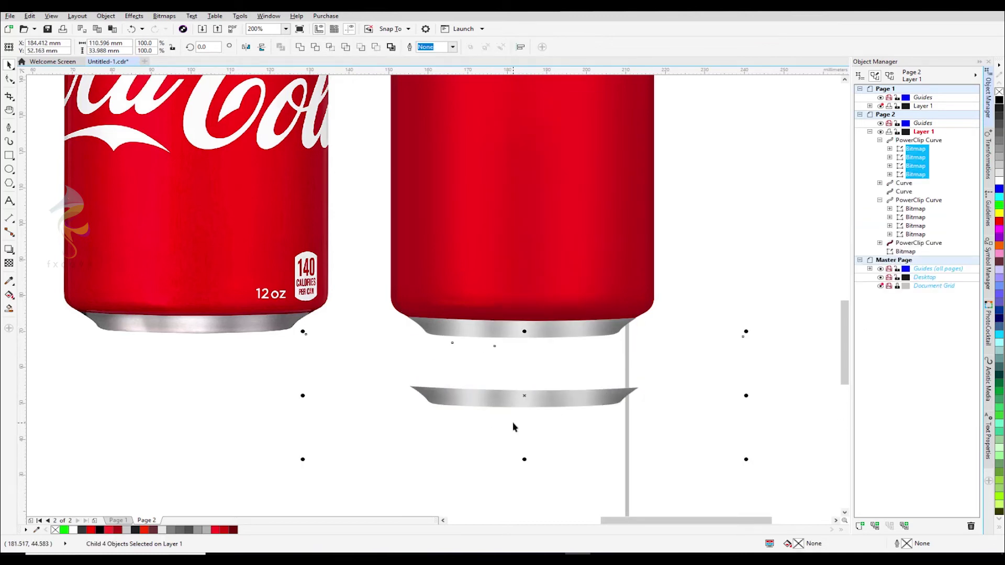
pyautogui.press('Delete')
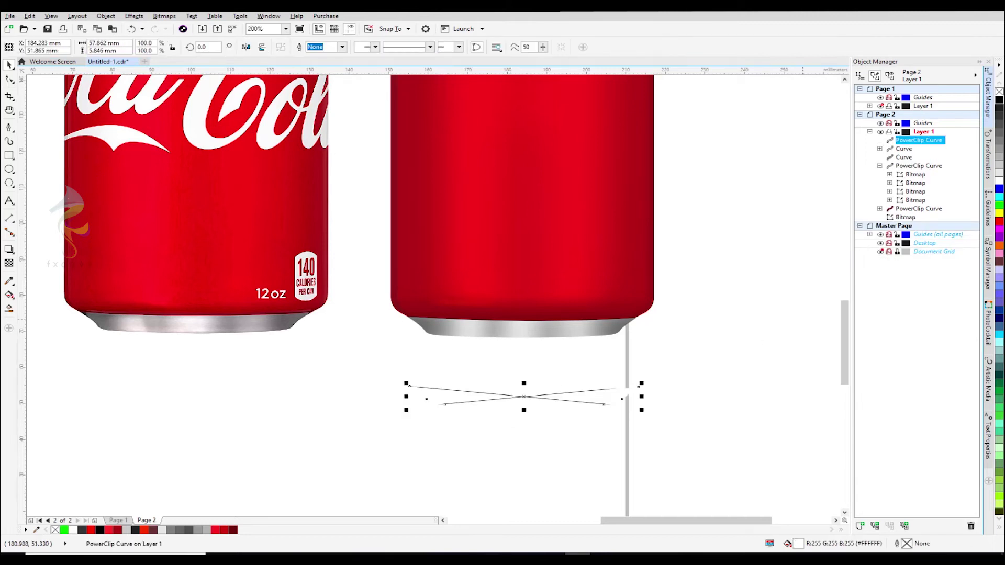
pyautogui.rightClick(999, 262)
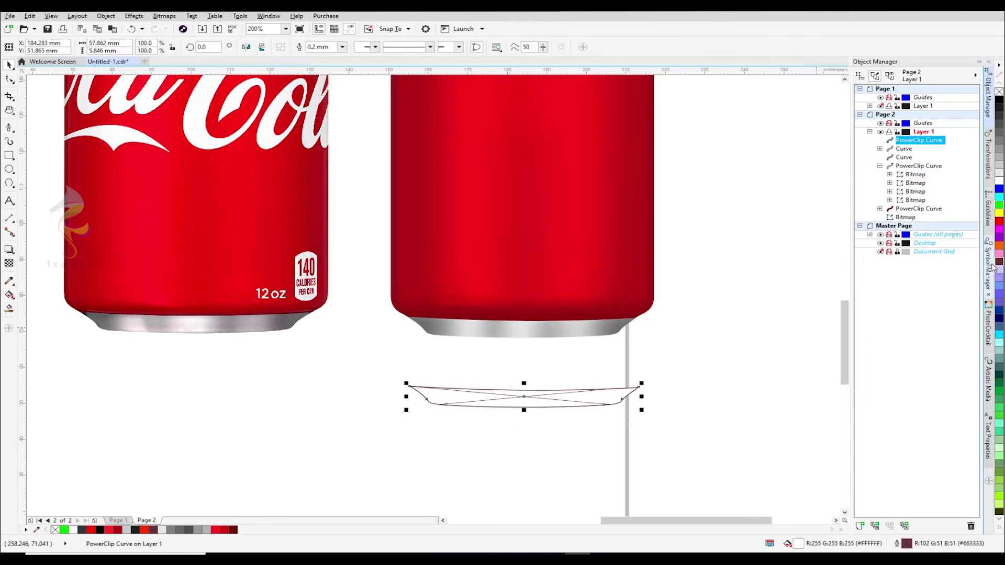
pyautogui.click(999, 262)
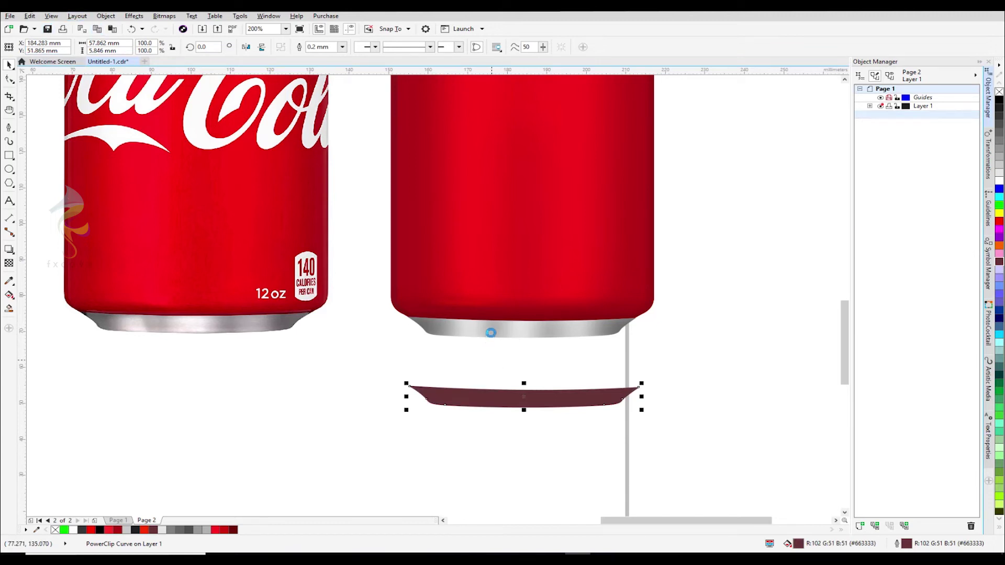
# Open the metallic rim's PowerClip contents and position the dark brown shape inside at X 183.766 mm, Y 70.85 mm.
pyautogui.click(494, 354)
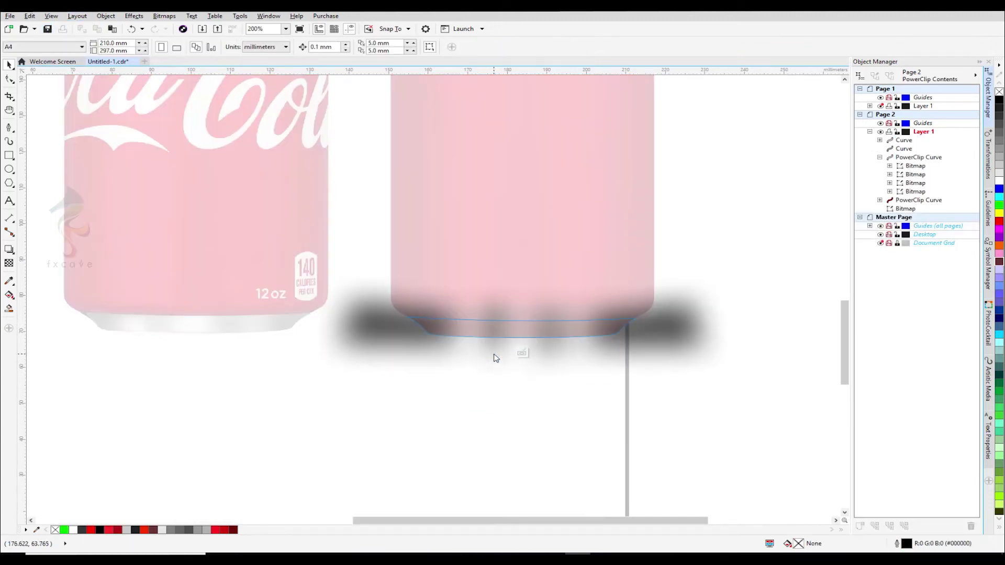
pyautogui.moveTo(524, 402); pyautogui.dragTo(522, 332)
pyautogui.scroll(2, 522, 333)
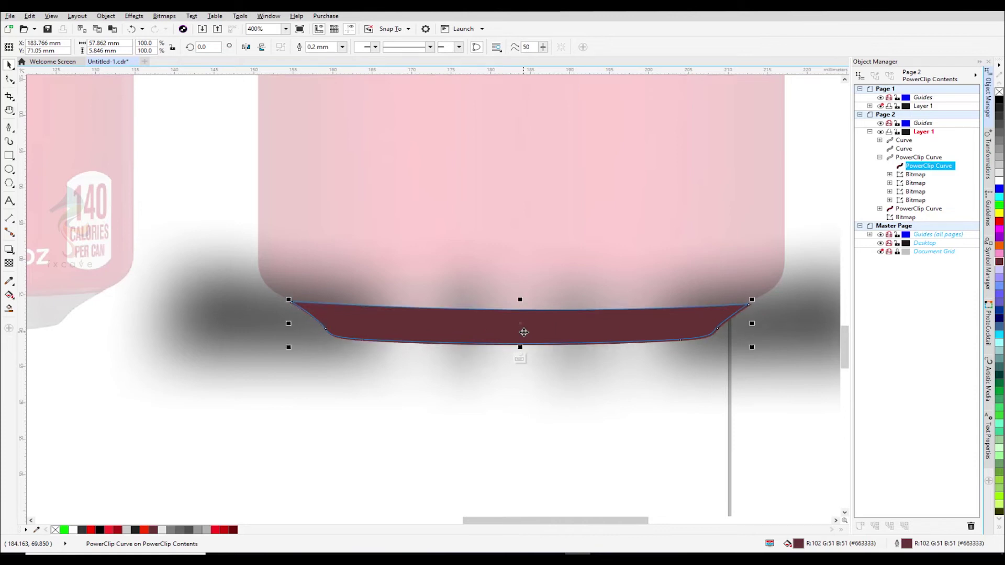
pyautogui.press('Down')
pyautogui.press('Down')
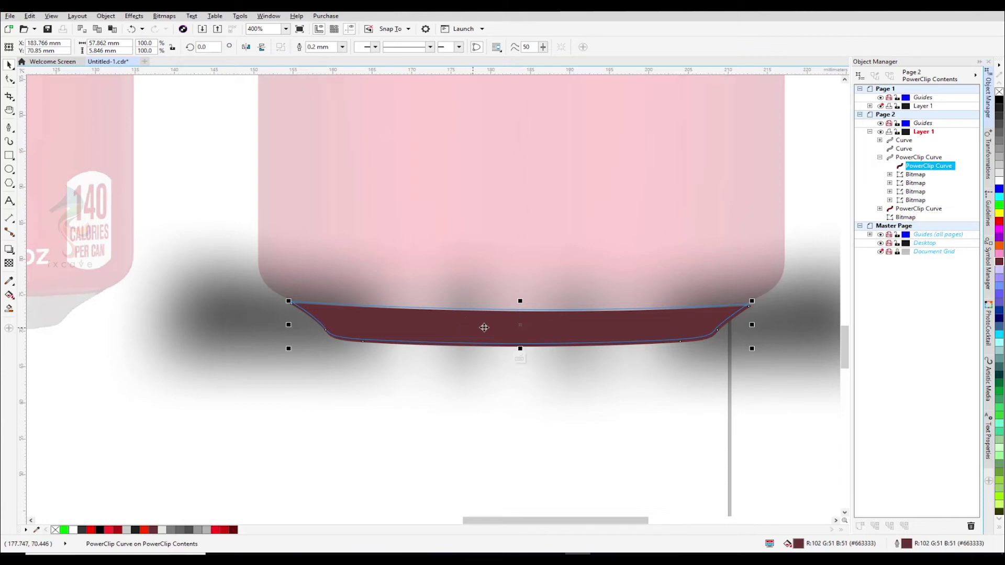
# Duplicate the brown shape in place, enlarge the copy to about 60.99 × 6.98 mm, and fill it with gray #666666.
pyautogui.hotkey('ctrl', 'v')
pyautogui.moveTo(751, 301); pyautogui.dragTo(767, 303)
pyautogui.moveTo(521, 301); pyautogui.dragTo(522, 292)
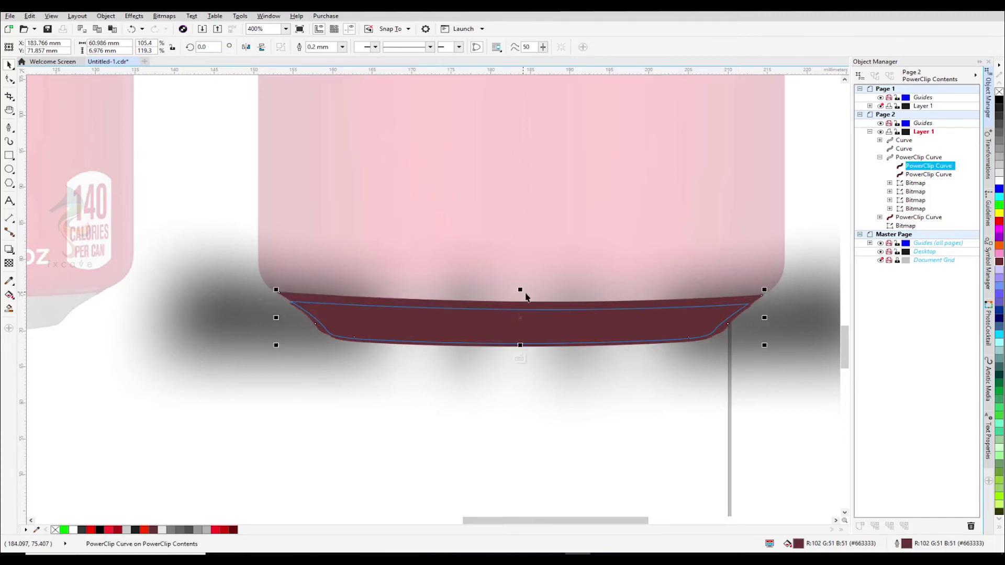
pyautogui.click(1000, 136)
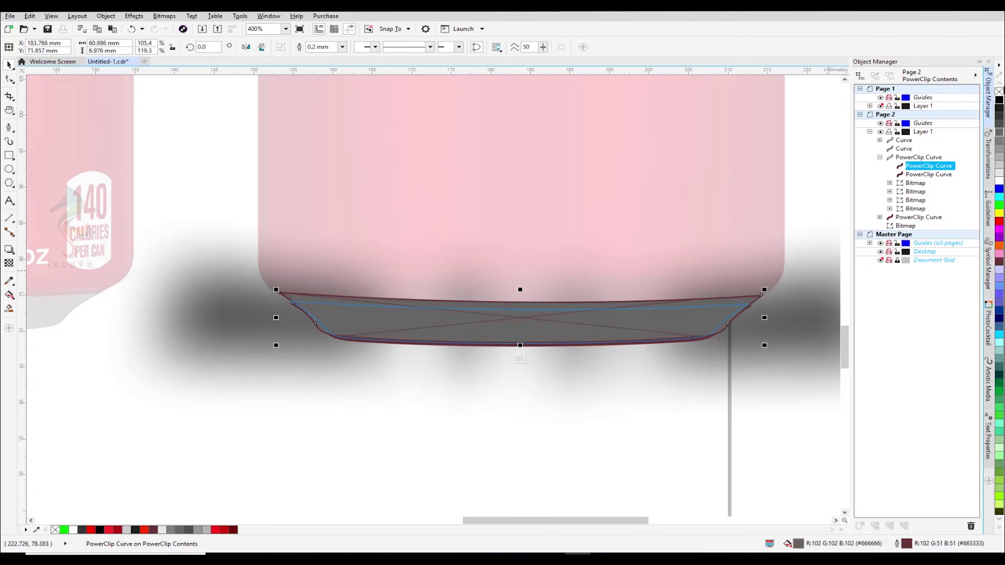
# Remove the outlines of the brown and gray shapes and raise the gray one to Y 72.257 mm.
pyautogui.press('Tab')
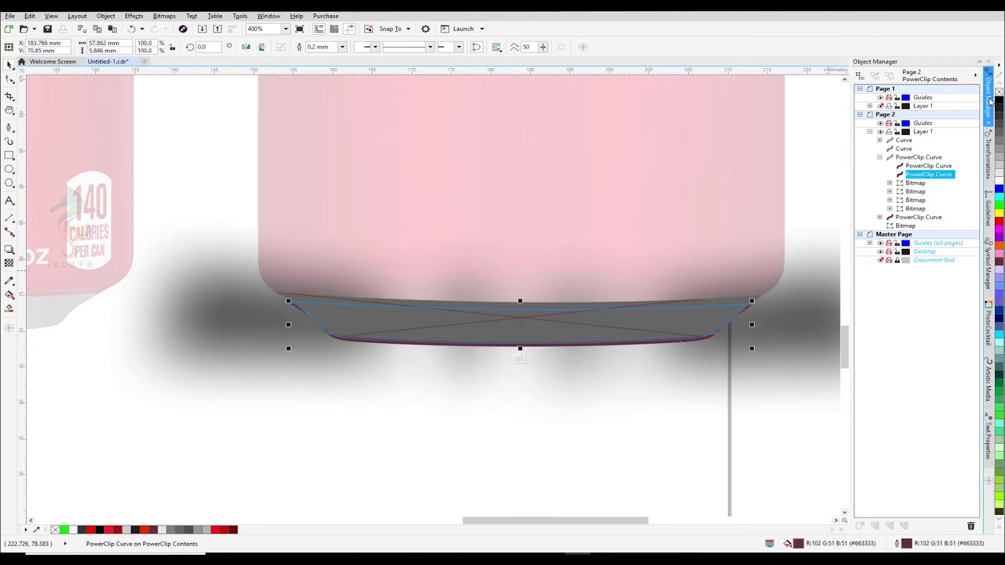
pyautogui.keyDown('shift'); pyautogui.click(927, 165); pyautogui.keyUp('shift')
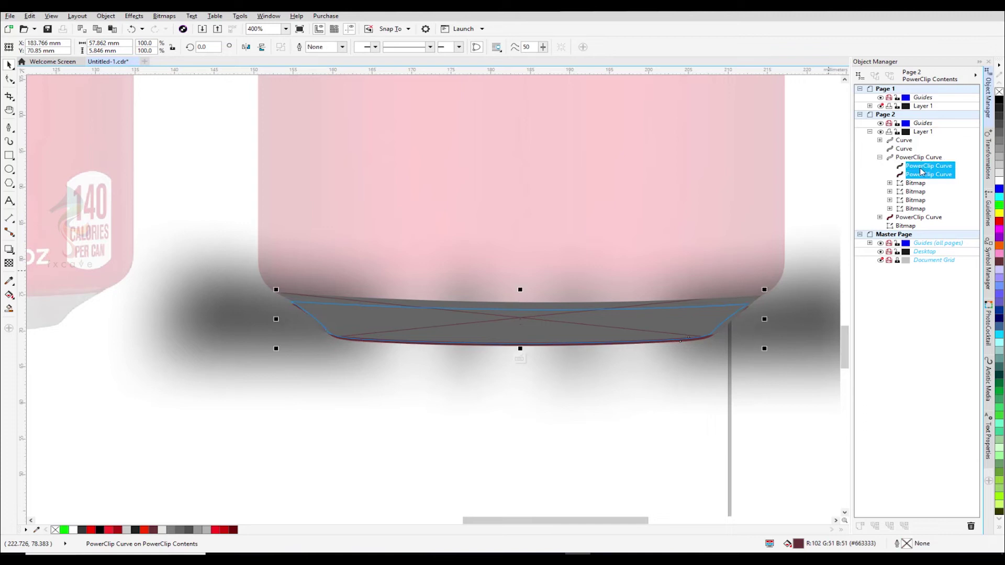
pyautogui.click(722, 409)
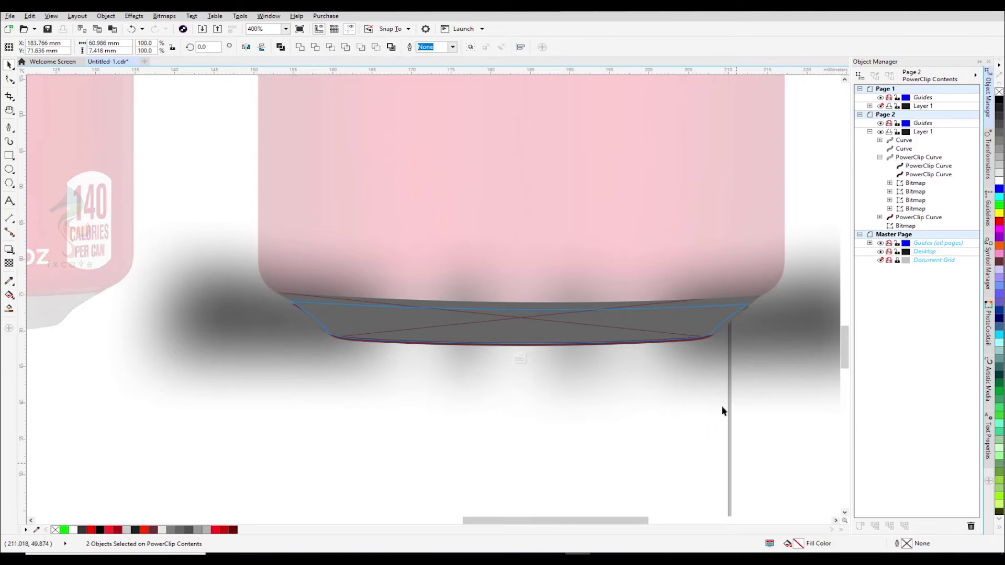
pyautogui.click(717, 310)
pyautogui.press('Up')
pyautogui.press('Up')
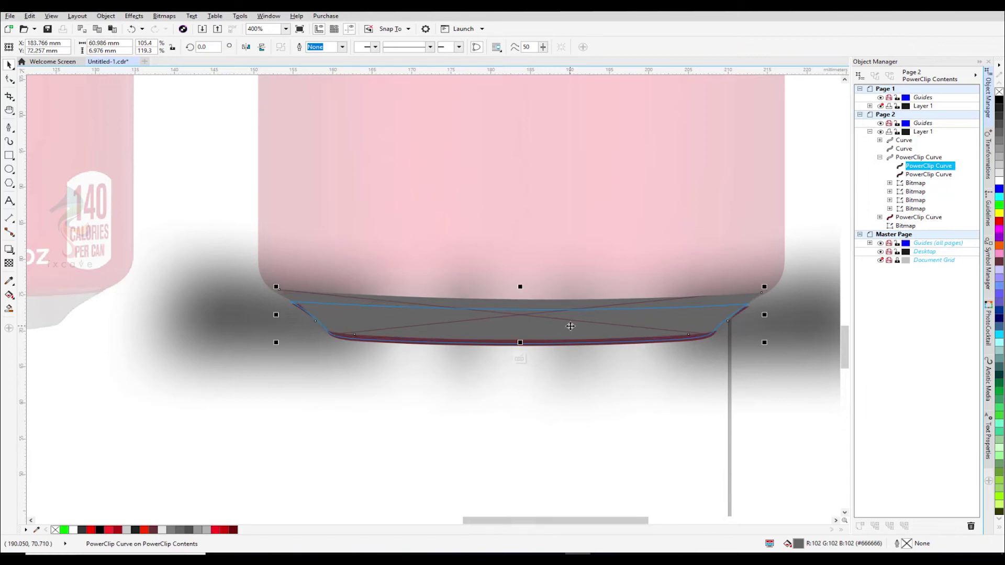
# Cut the gray shape out of the brown one and delete its upper side nodes, leaving a thin strip along the rim's bottom edge.
pyautogui.keyDown('ctrl'); pyautogui.click(917, 175); pyautogui.keyUp('ctrl')
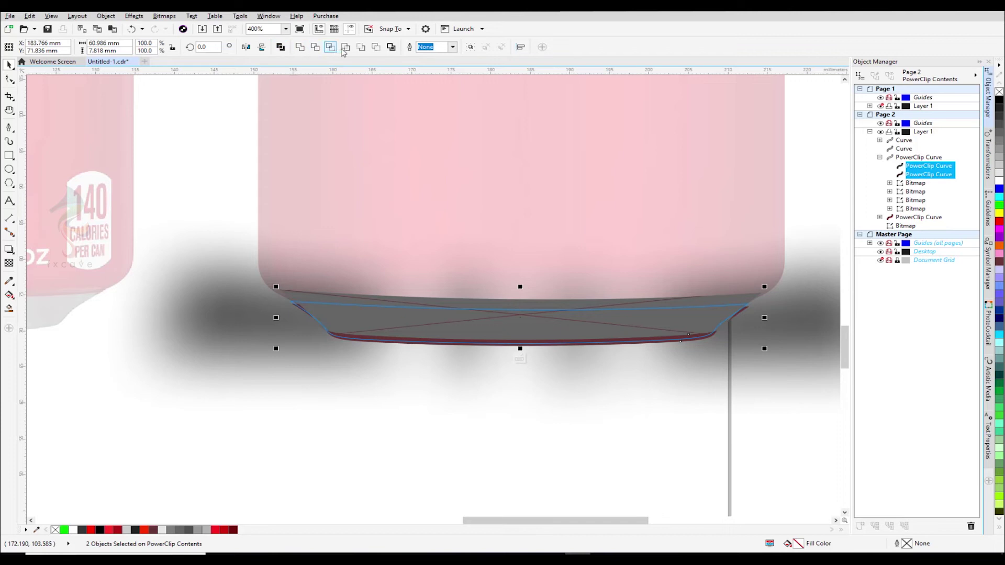
pyautogui.click(360, 47)
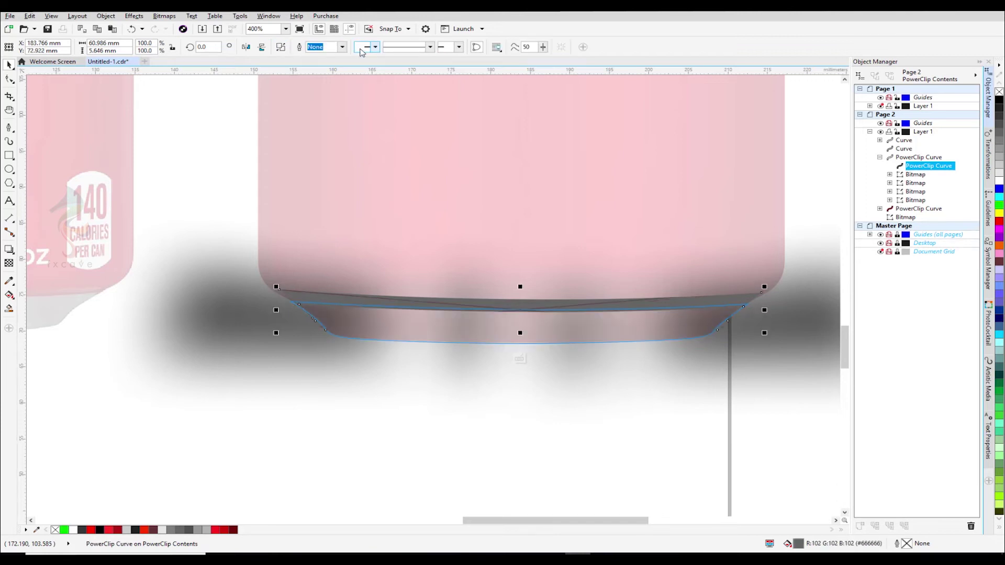
pyautogui.hotkey('ctrl', 'z')
pyautogui.click(374, 48)
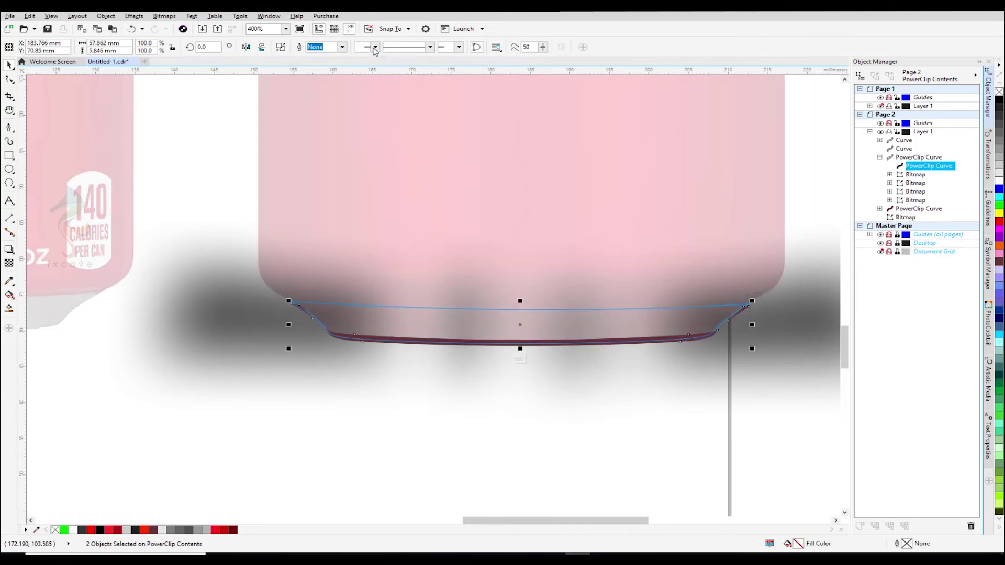
pyautogui.doubleClick(428, 345)
pyautogui.moveTo(709, 284); pyautogui.dragTo(764, 326)
pyautogui.press('Delete')
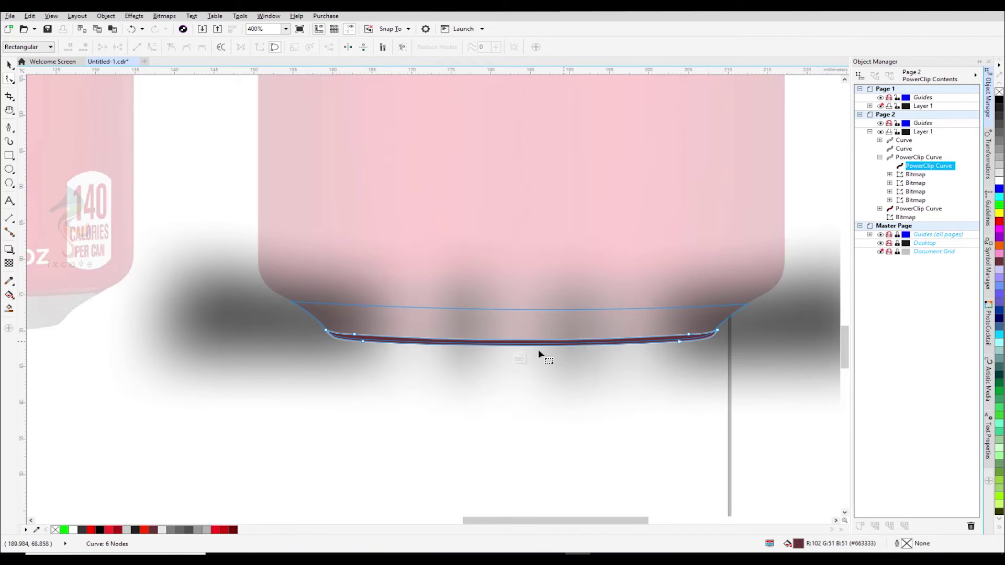
# Convert the thin brown strip to a 300 dpi RGB bitmap.
pyautogui.press('space')
pyautogui.click(163, 16)
pyautogui.click(166, 17)
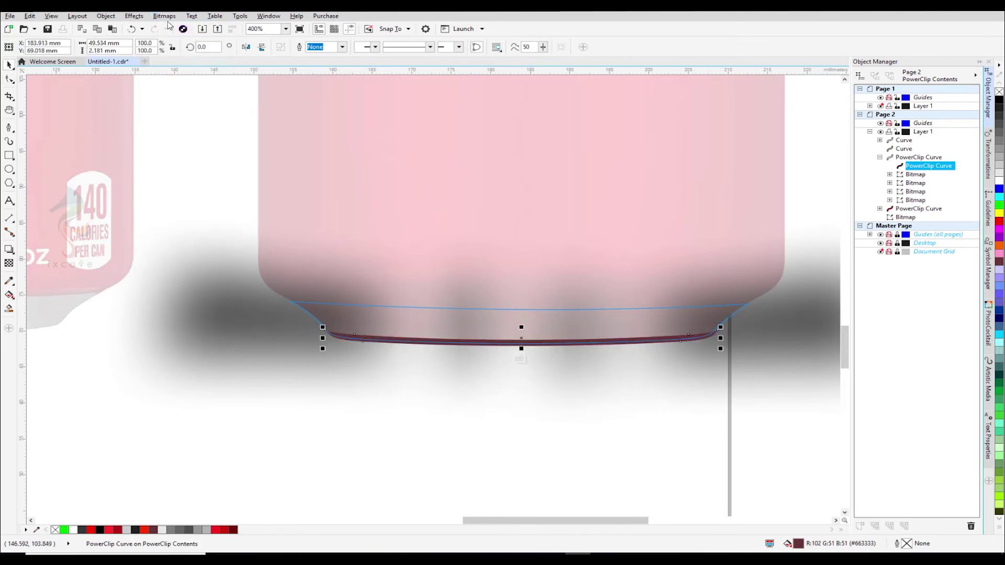
pyautogui.click(473, 330)
# Apply a Gaussian Blur with a 4.9-pixel radius to the strip bitmap and lower it to Y 68.641 mm.
pyautogui.click(163, 16)
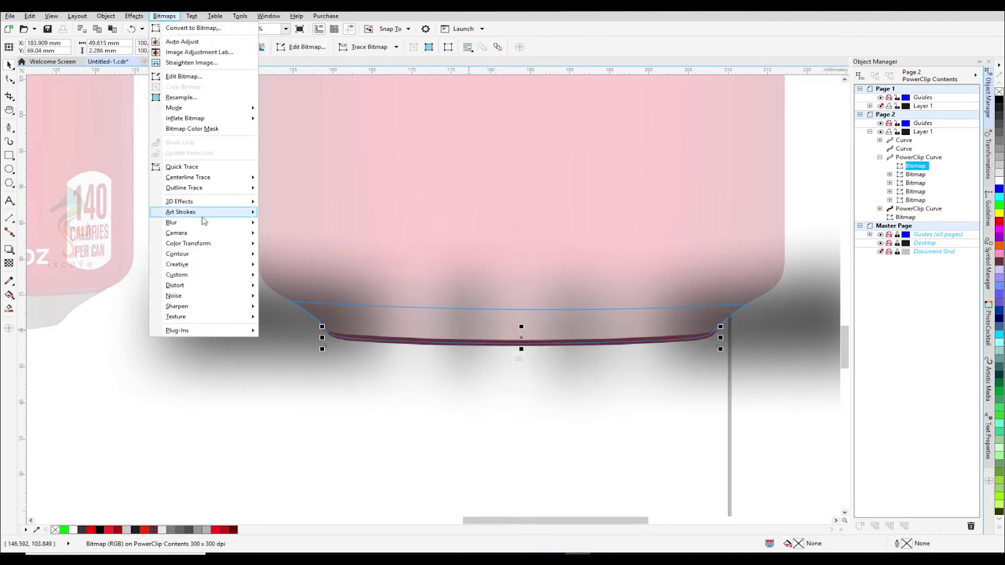
pyautogui.moveTo(189, 225)
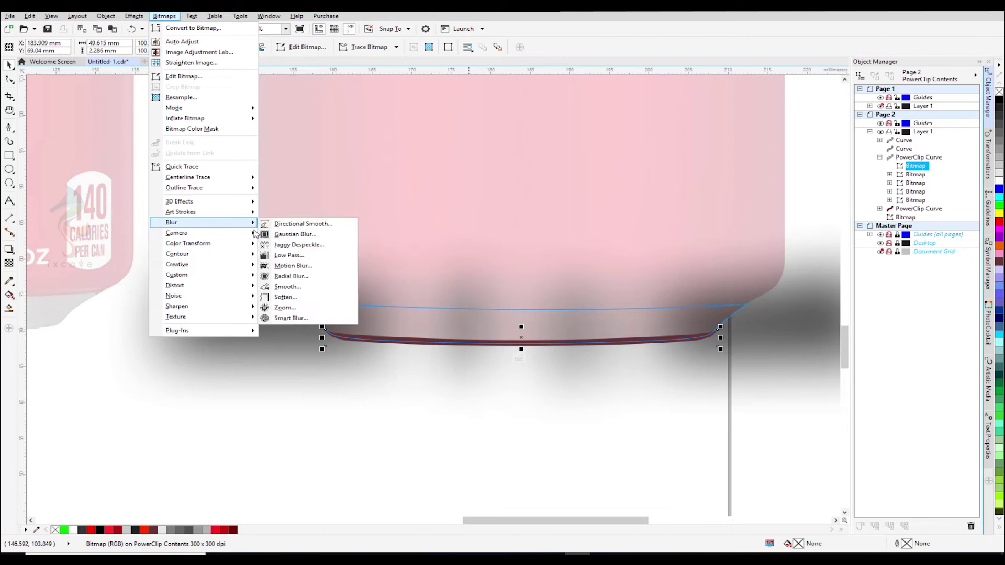
pyautogui.click(293, 235)
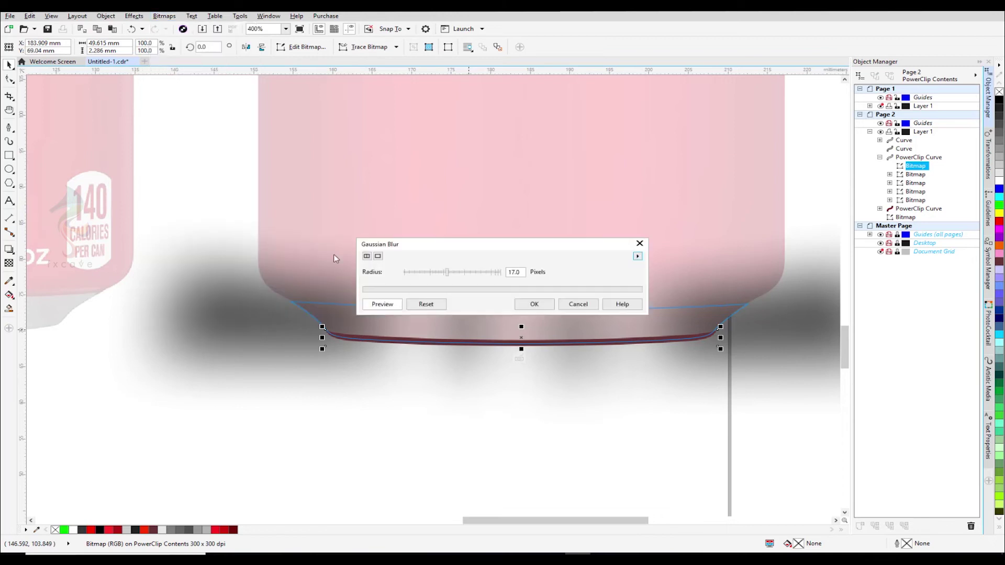
pyautogui.click(429, 272)
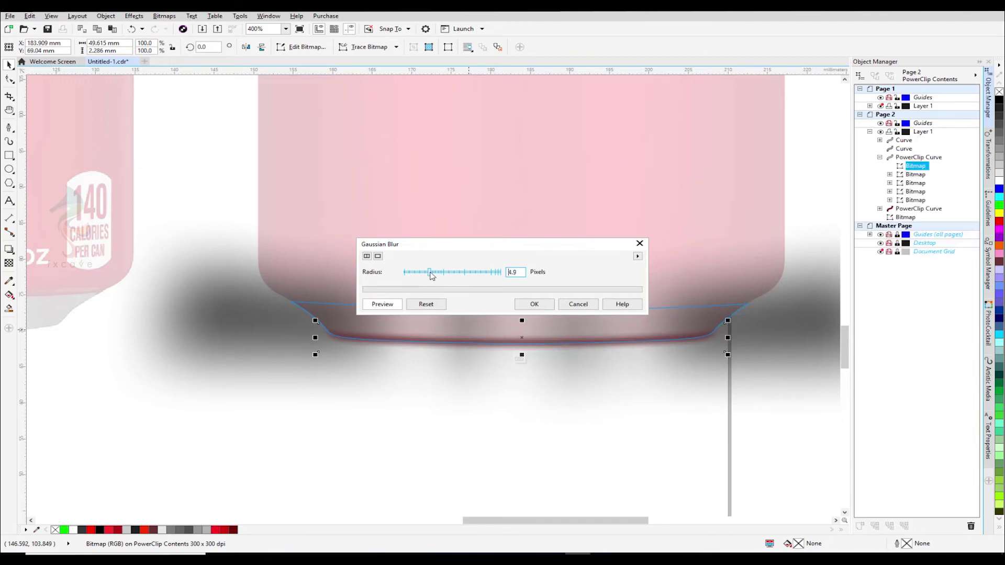
pyautogui.click(523, 305)
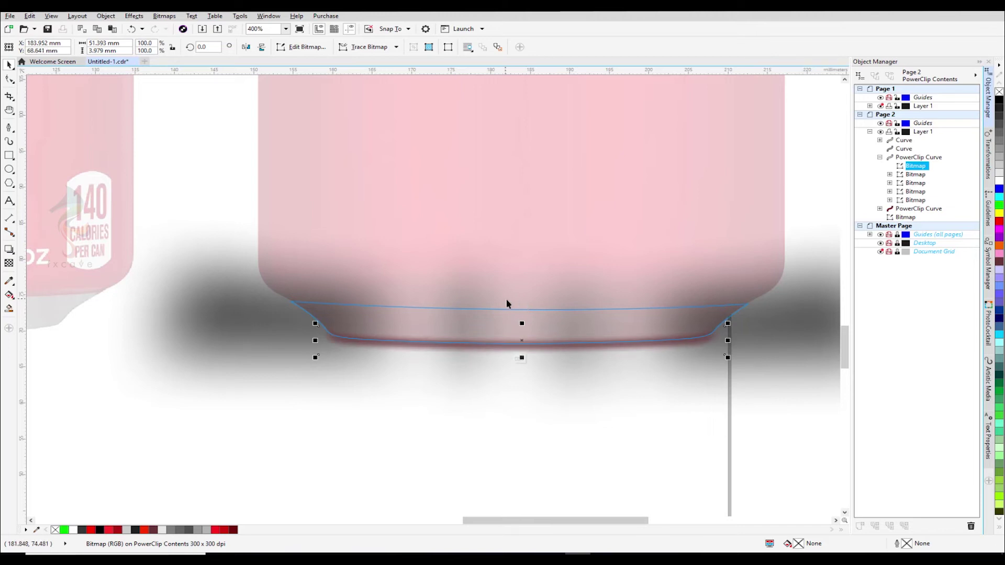
# Change the blurred strip's color mode to Grayscale (8-bit) and finish editing the rim's PowerClip.
pyautogui.click(175, 18)
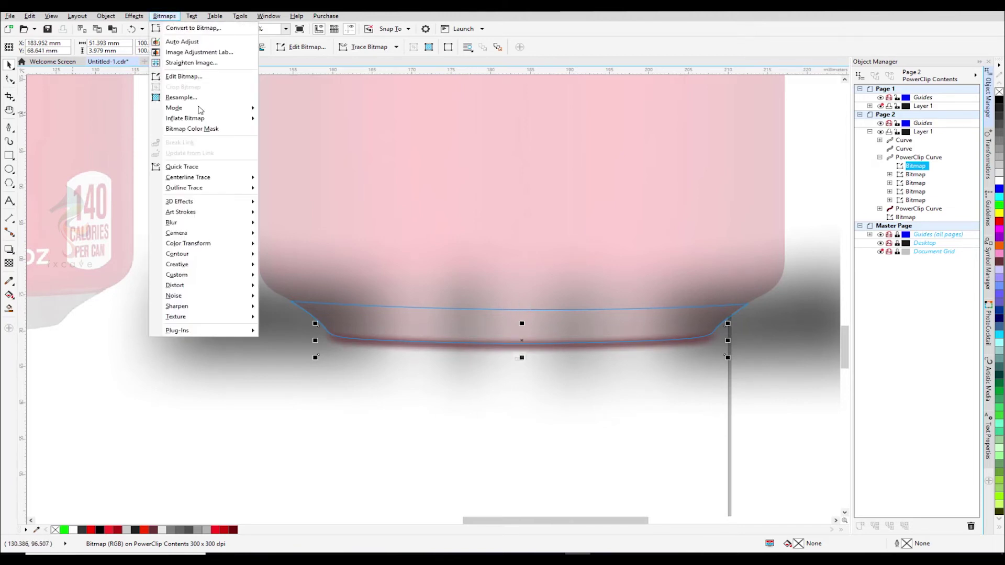
pyautogui.moveTo(192, 198)
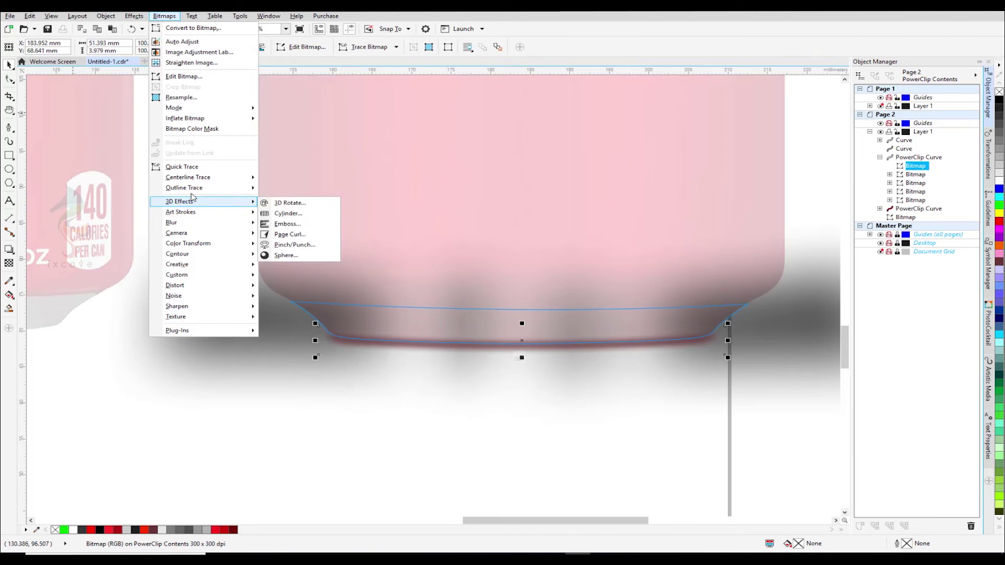
pyautogui.moveTo(198, 109)
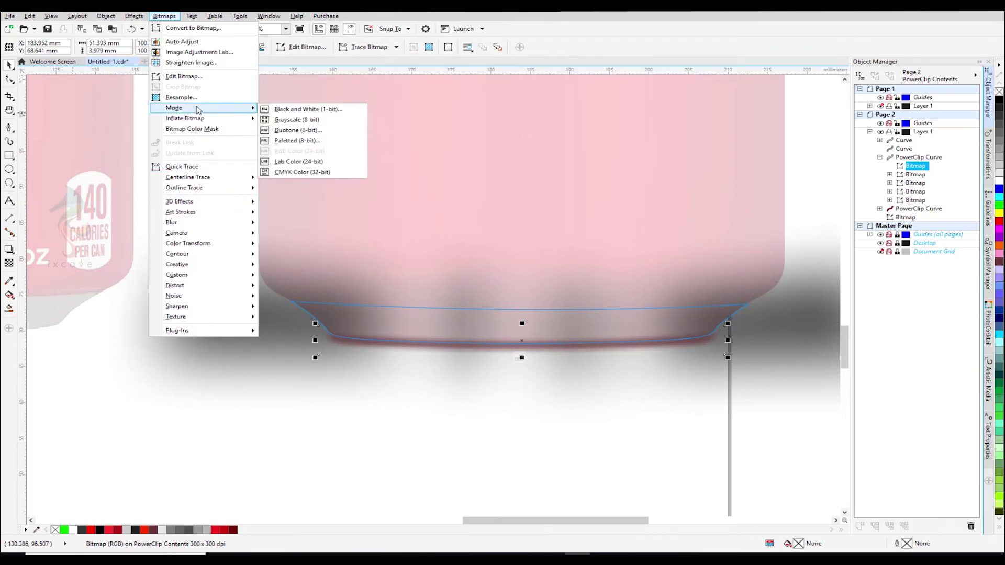
pyautogui.click(301, 119)
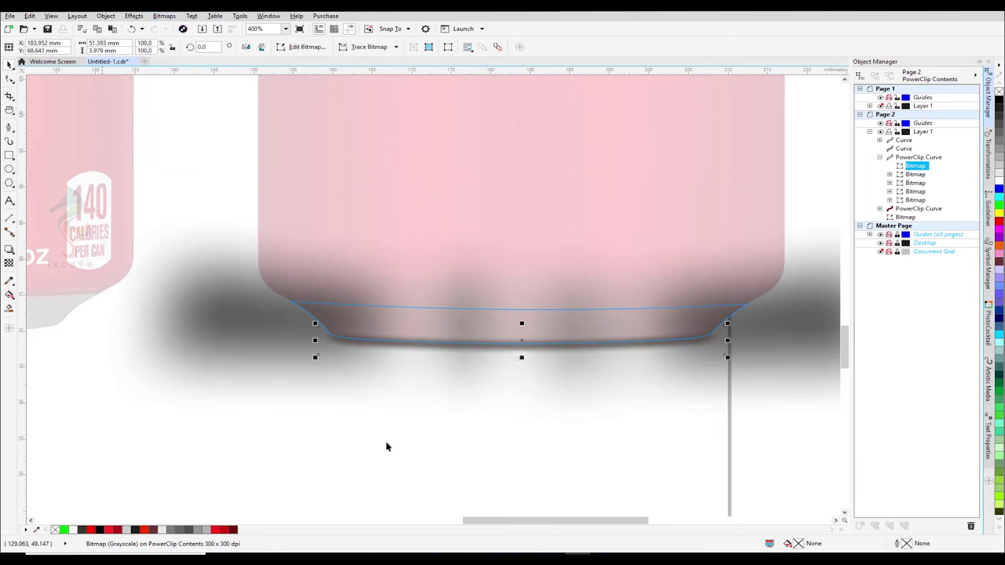
pyautogui.click(520, 360)
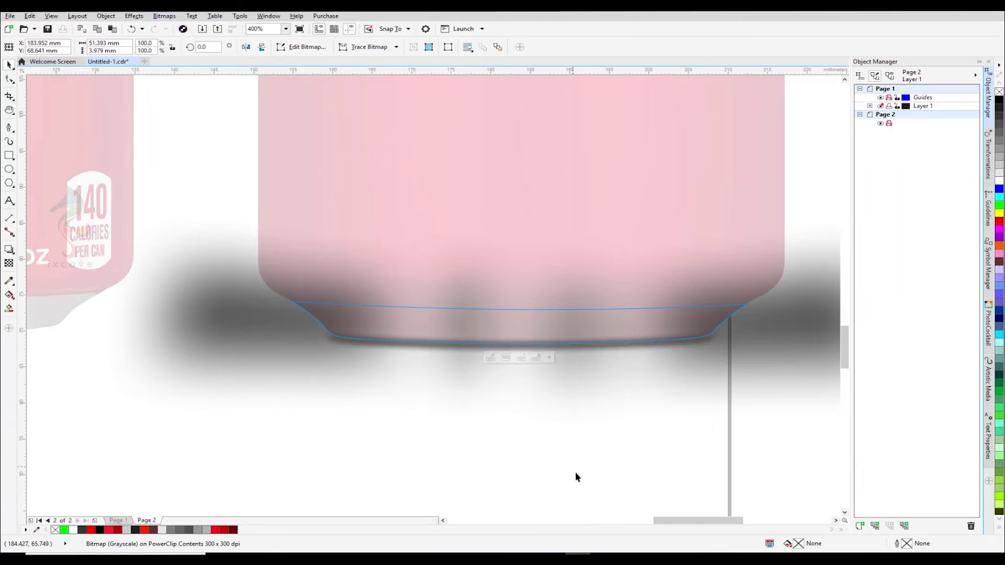
pyautogui.click(558, 470)
# Compare the drawn can's bottom rim with the reference can and save the document.
pyautogui.scroll(-2, 556, 465)
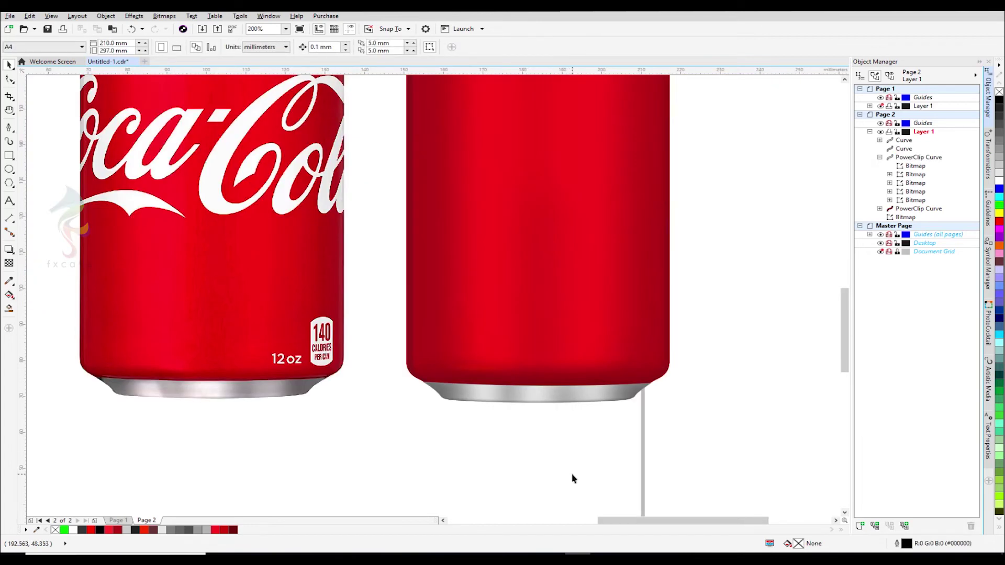
pyautogui.scroll(-1, 575, 420)
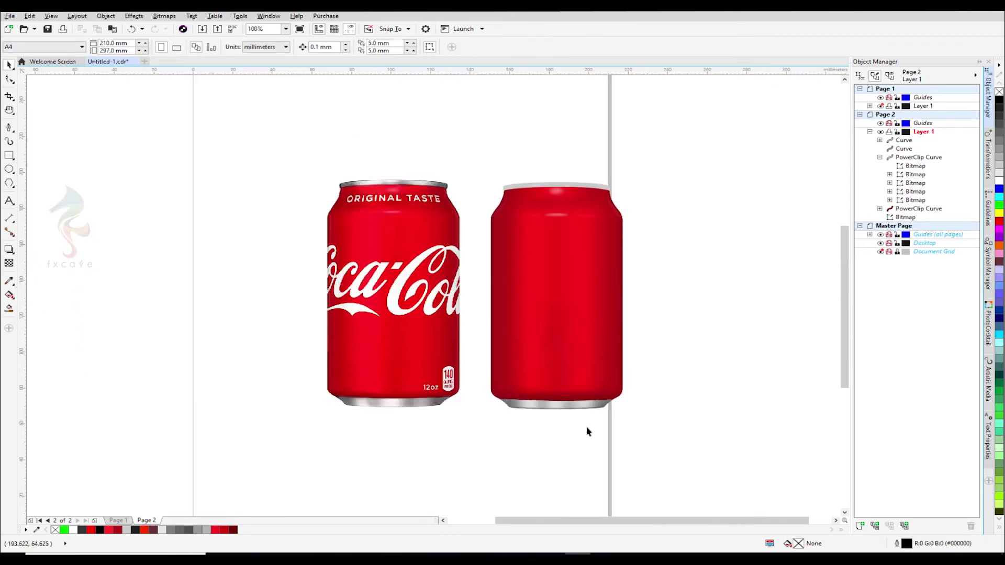
pyautogui.scroll(1, 588, 436)
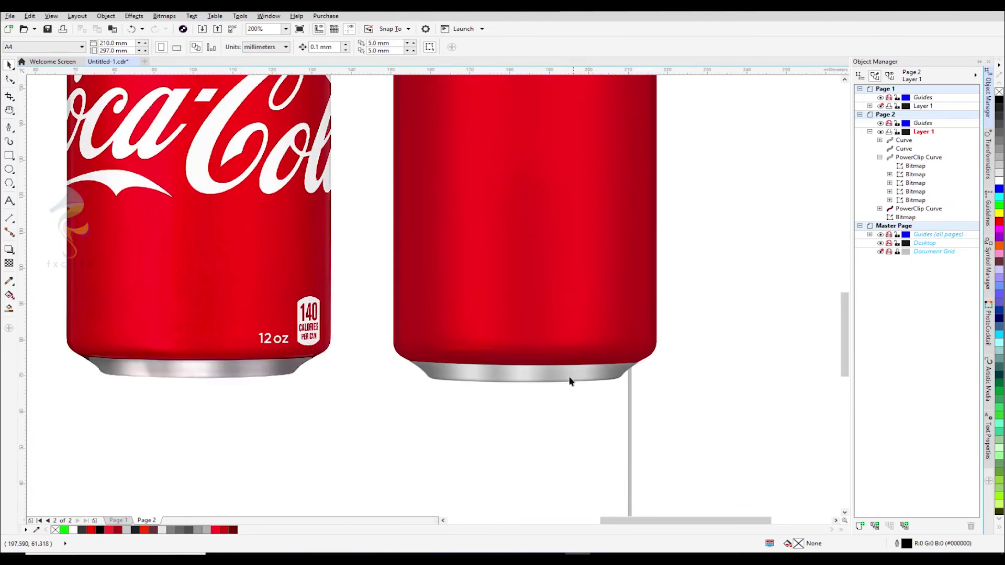
pyautogui.scroll(-1, 564, 331)
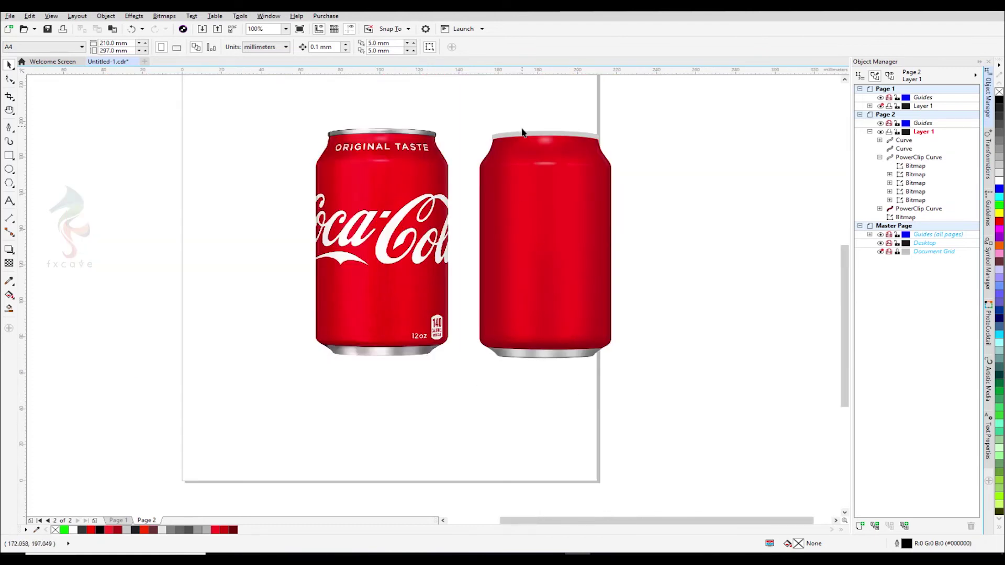
pyautogui.hotkey('ctrl', 's')
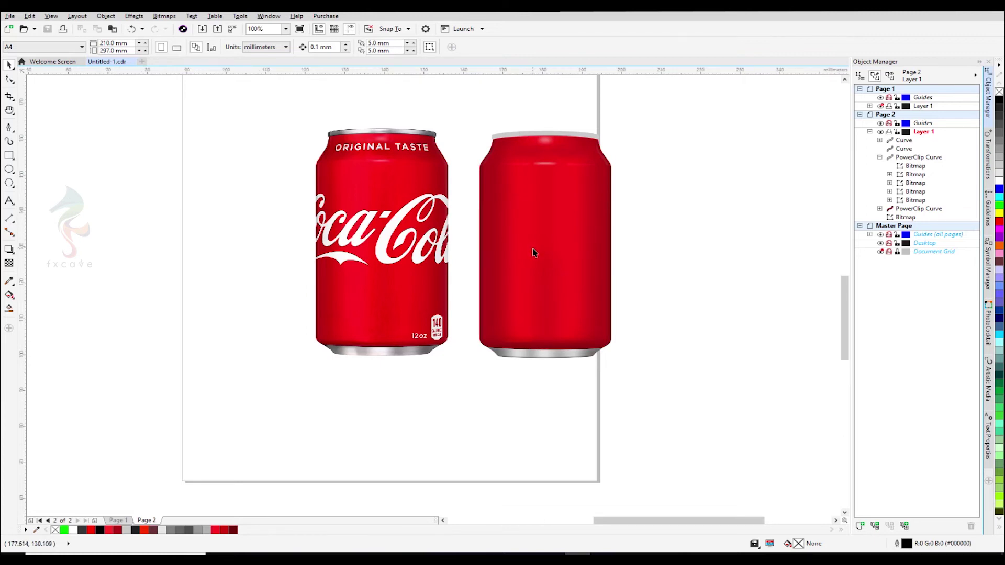
# Inside the rim's PowerClip, draw a four-sided shape about 16.6 × 9.2 mm over the rim's left slanted edge and fill it black.
pyautogui.scroll(1, 532, 249)
pyautogui.click(495, 463)
pyautogui.rightClick(495, 463)
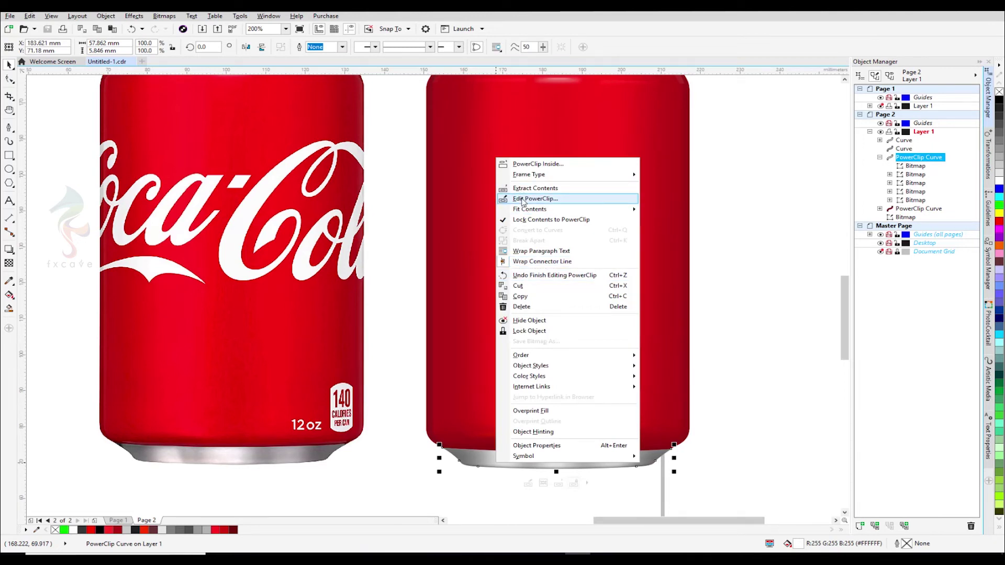
pyautogui.click(523, 199)
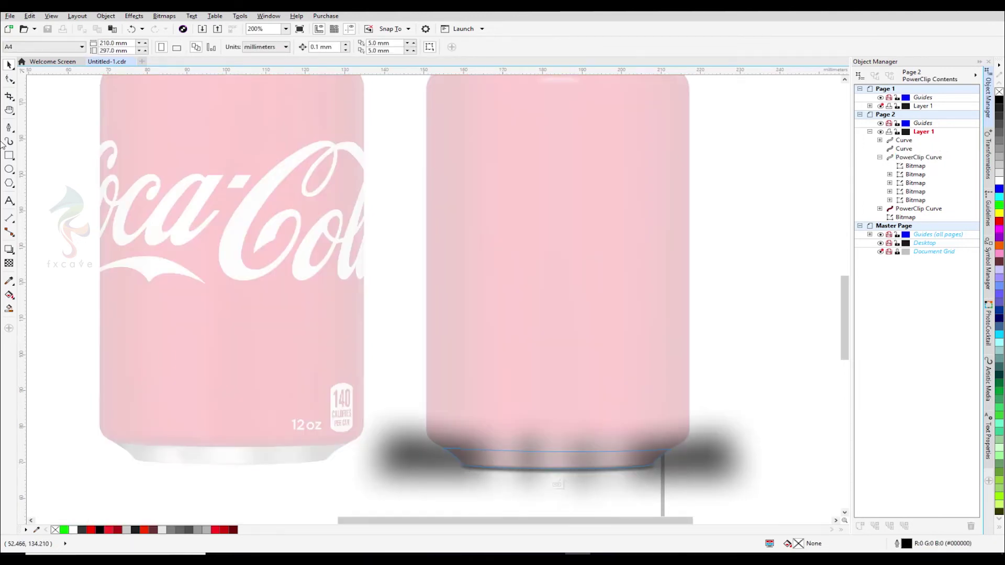
pyautogui.click(9, 127)
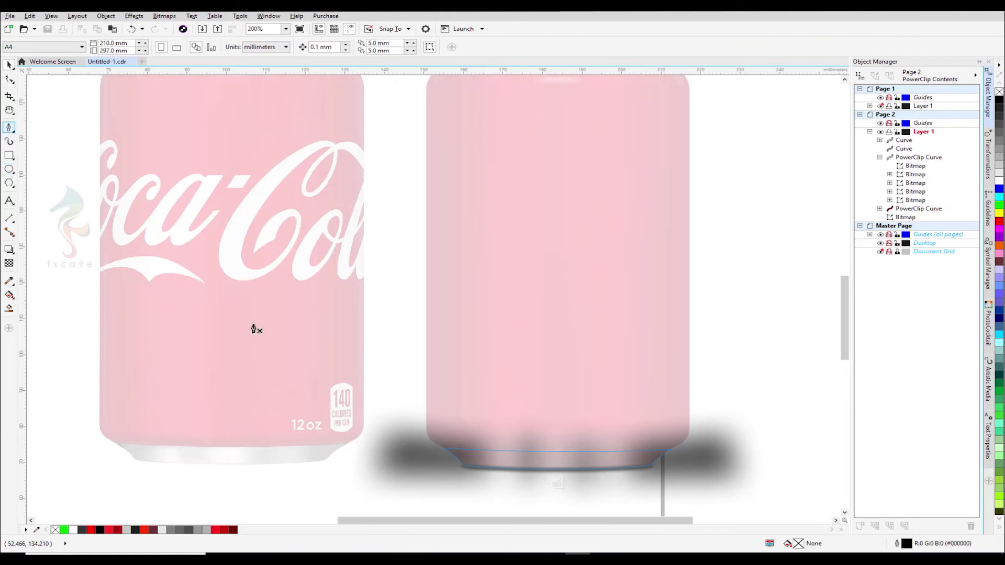
pyautogui.click(450, 449)
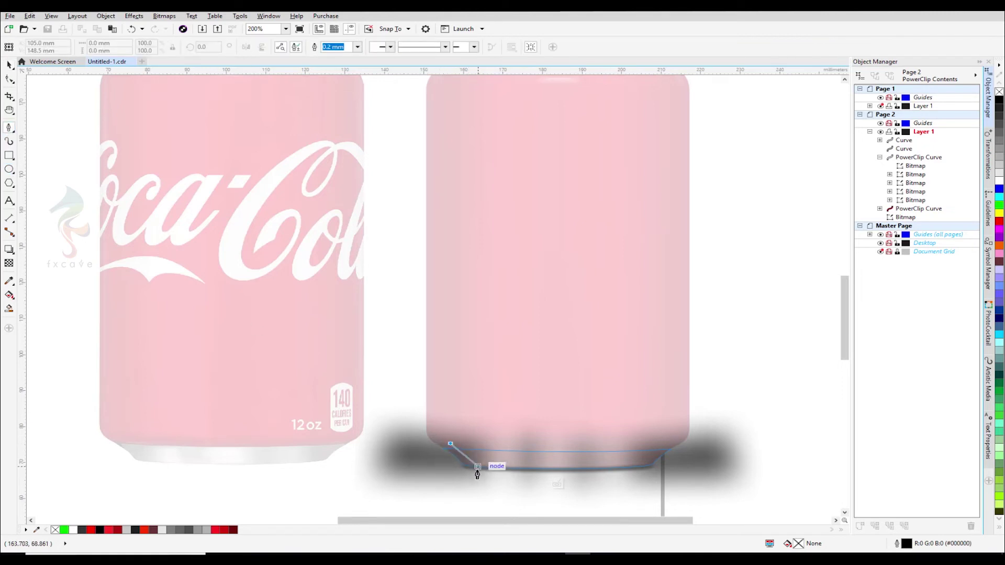
pyautogui.click(477, 466)
pyautogui.click(457, 474)
pyautogui.click(412, 441)
pyautogui.click(452, 444)
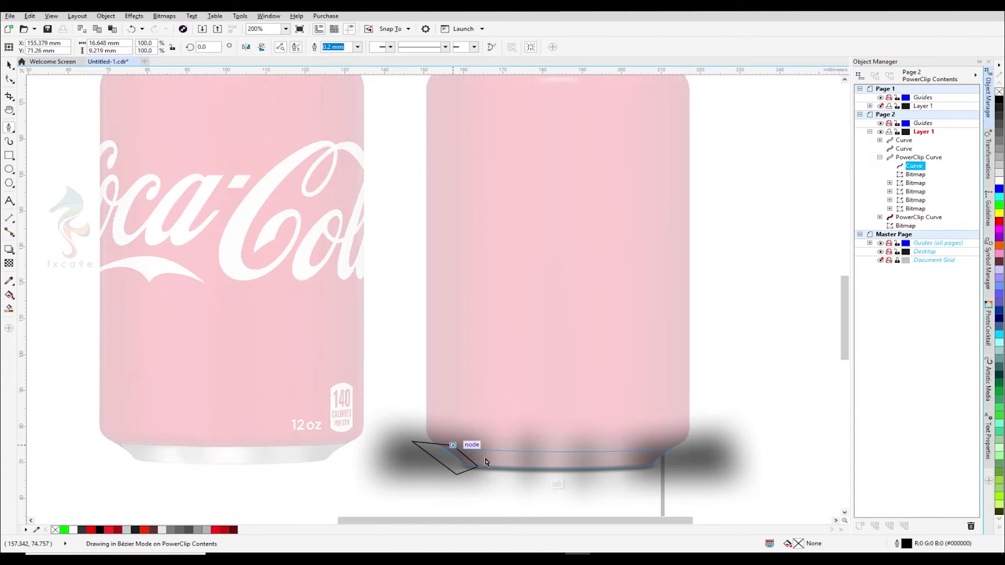
pyautogui.press('space')
pyautogui.click(999, 99)
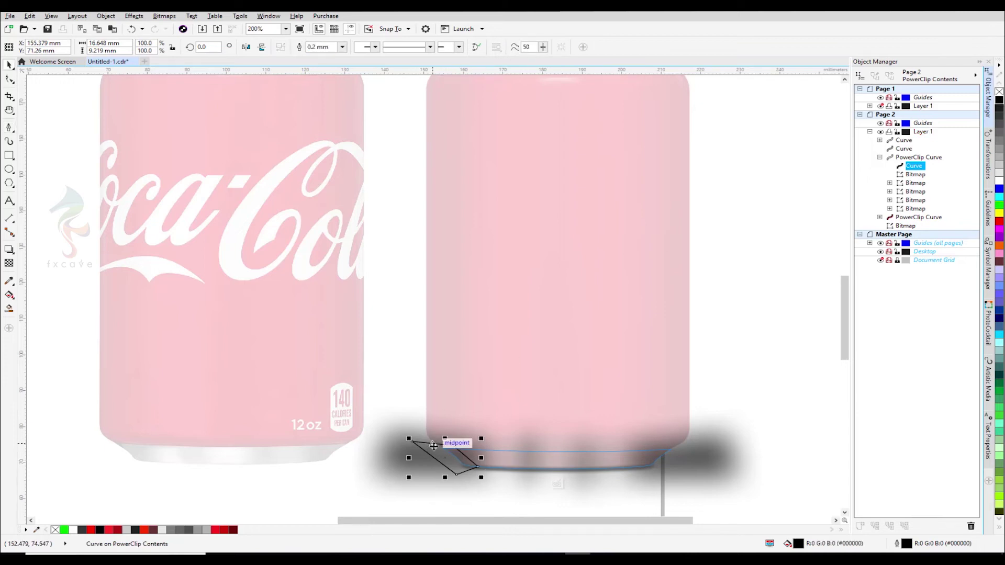
# Adjust the black shape's upper node along the rim's left slanted edge and convert the shape to a bitmap.
pyautogui.press('F10')
pyautogui.moveTo(451, 443); pyautogui.dragTo(456, 449)
pyautogui.press('space')
pyautogui.click(457, 462)
pyautogui.click(449, 460)
pyautogui.click(164, 16)
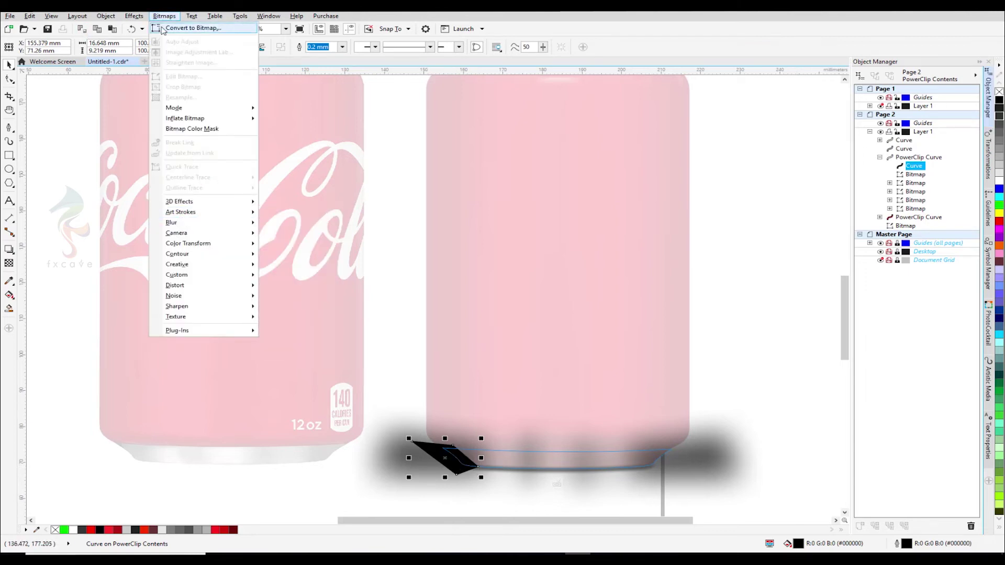
pyautogui.click(191, 28)
pyautogui.click(480, 336)
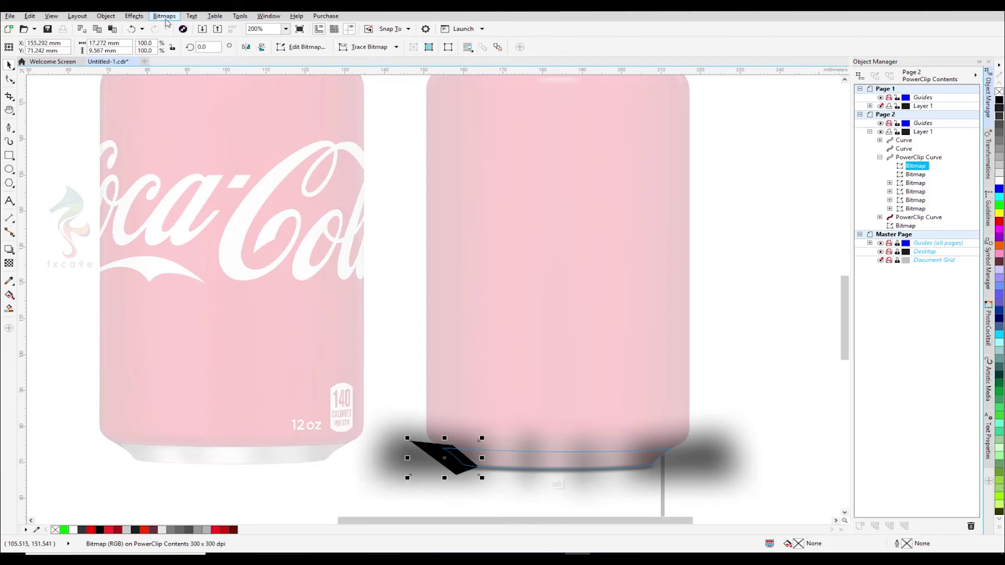
# Apply a Gaussian Blur with a 37-pixel radius to the left edge bitmap and finish editing the rim's PowerClip.
pyautogui.click(164, 16)
pyautogui.moveTo(239, 224)
pyautogui.click(282, 234)
pyautogui.moveTo(442, 278); pyautogui.dragTo(451, 277)
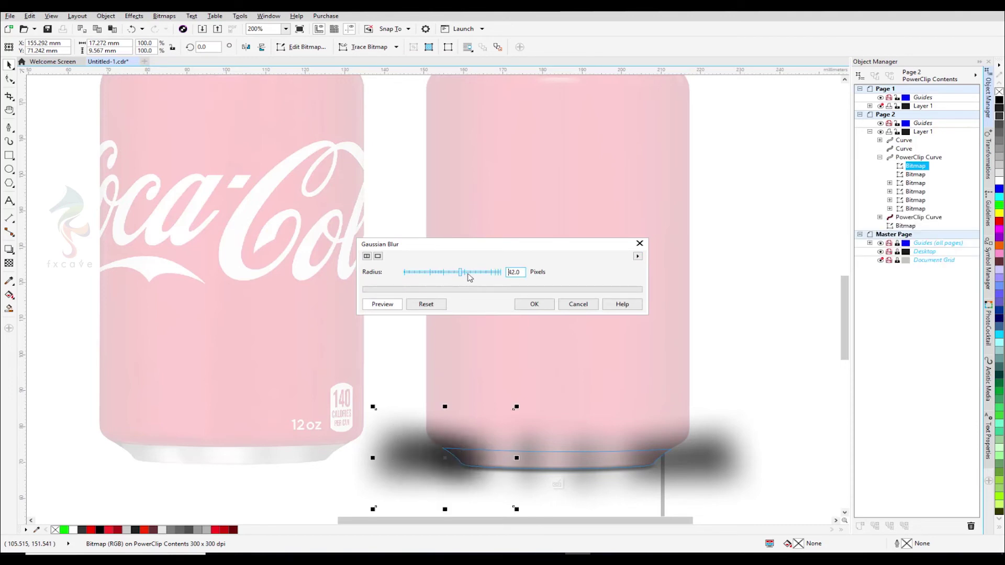
pyautogui.moveTo(457, 275); pyautogui.dragTo(471, 274)
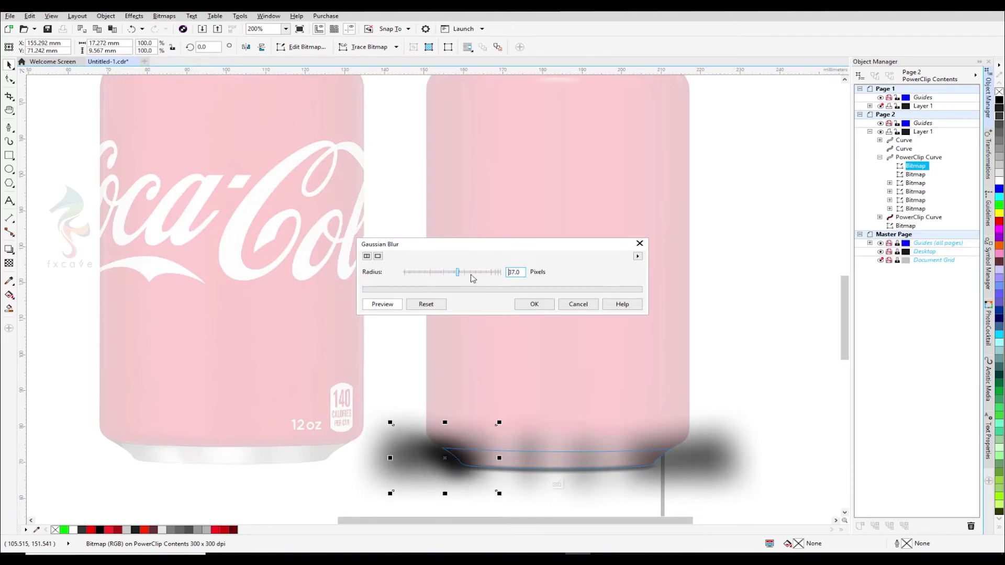
pyautogui.click(534, 305)
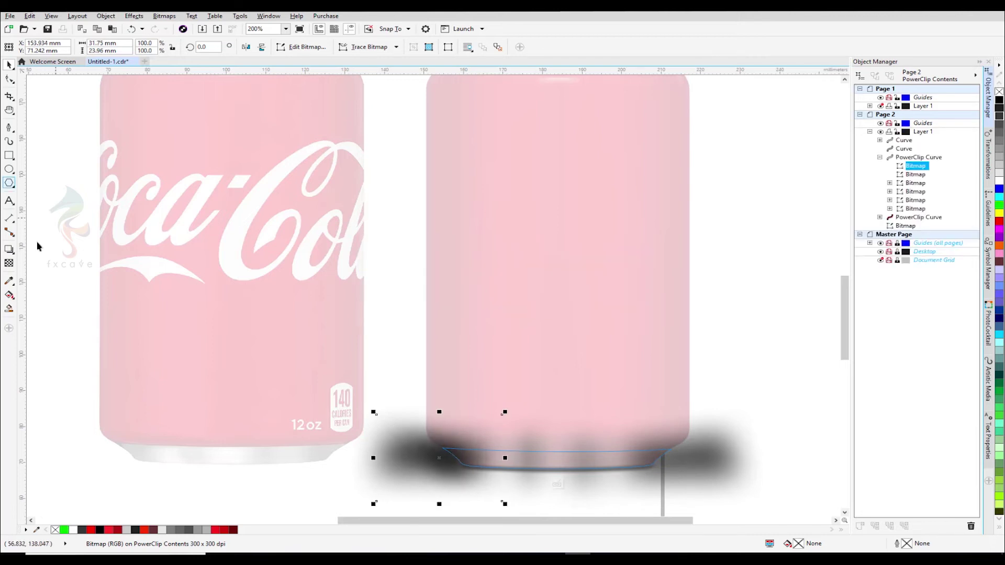
pyautogui.click(560, 489)
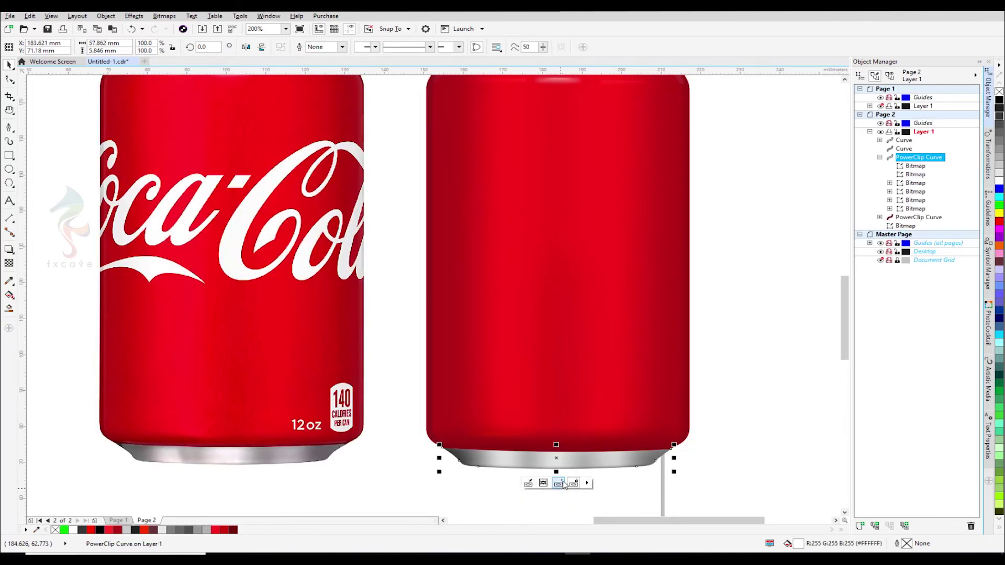
pyautogui.scroll(-2, 643, 377)
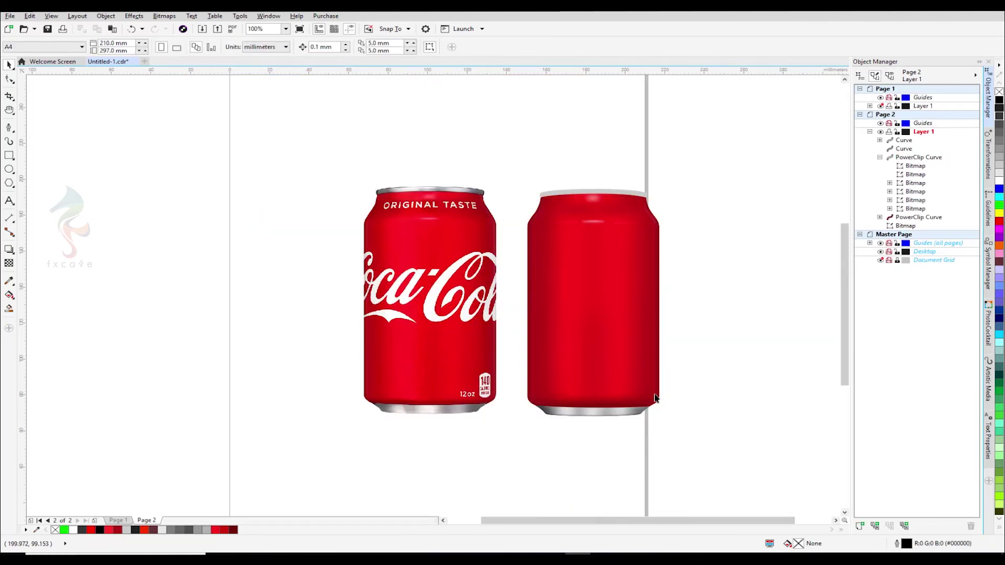
pyautogui.scroll(2, 652, 406)
# Inside the rim's PowerClip, place a horizontally mirrored copy of the left blurred bitmap over the right edge at X 211.217, Y 70.313 mm.
pyautogui.click(520, 422)
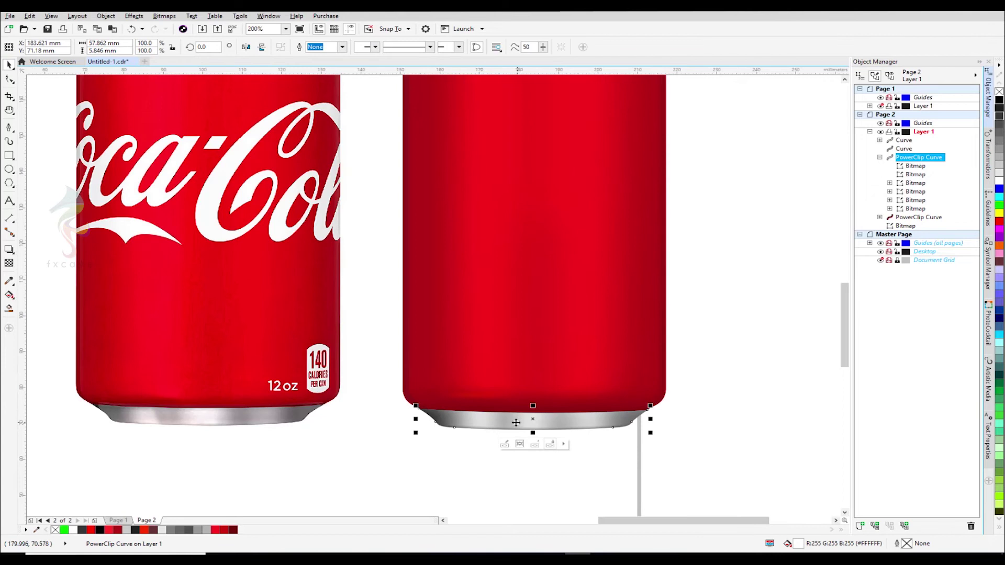
pyautogui.click(519, 445)
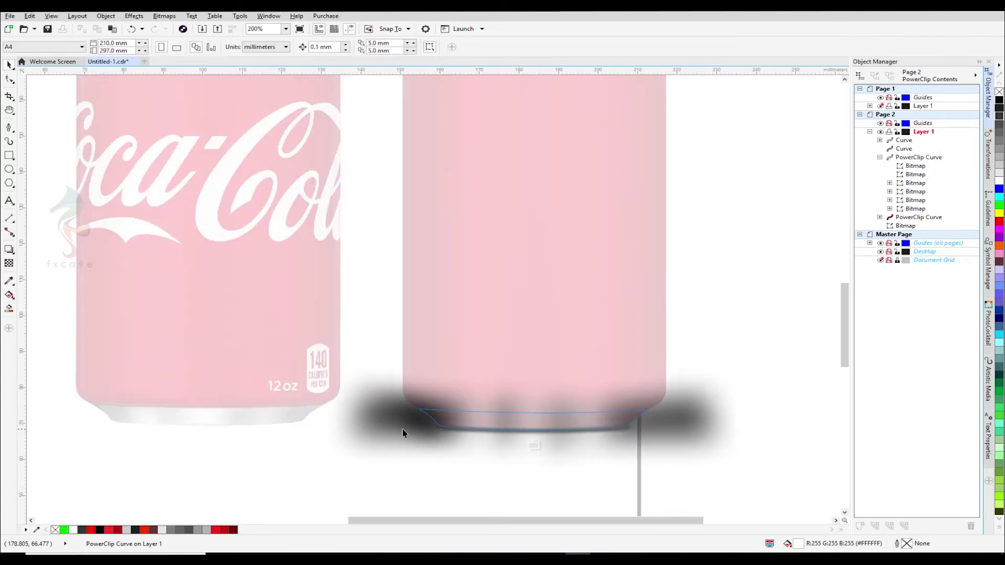
pyautogui.click(428, 425)
pyautogui.moveTo(415, 418); pyautogui.dragTo(411, 340)
pyautogui.hotkey('ctrl', 'z')
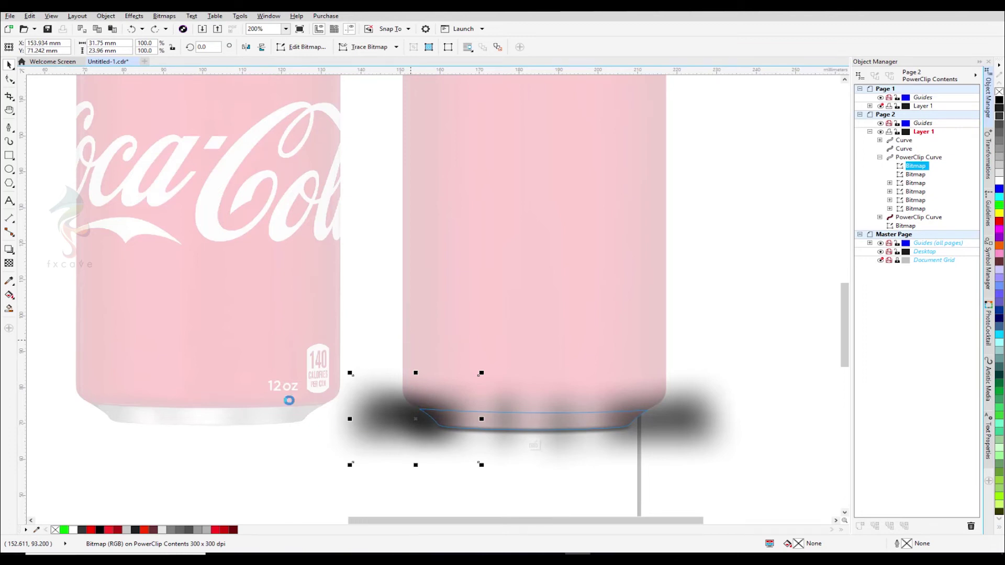
pyautogui.hotkey('ctrl', 'c')
pyautogui.hotkey('ctrl', 'v')
pyautogui.click(245, 48)
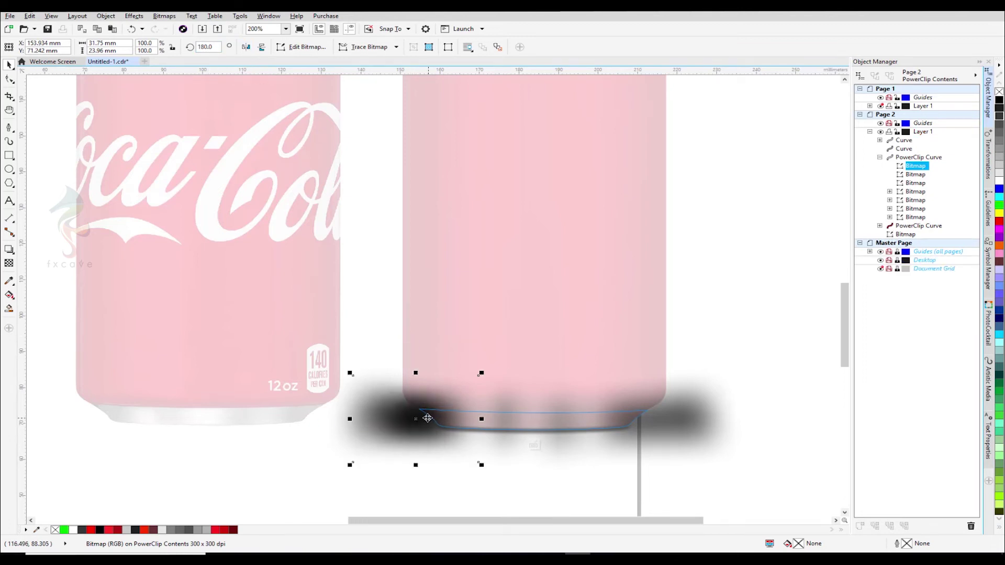
pyautogui.moveTo(418, 418); pyautogui.dragTo(642, 424)
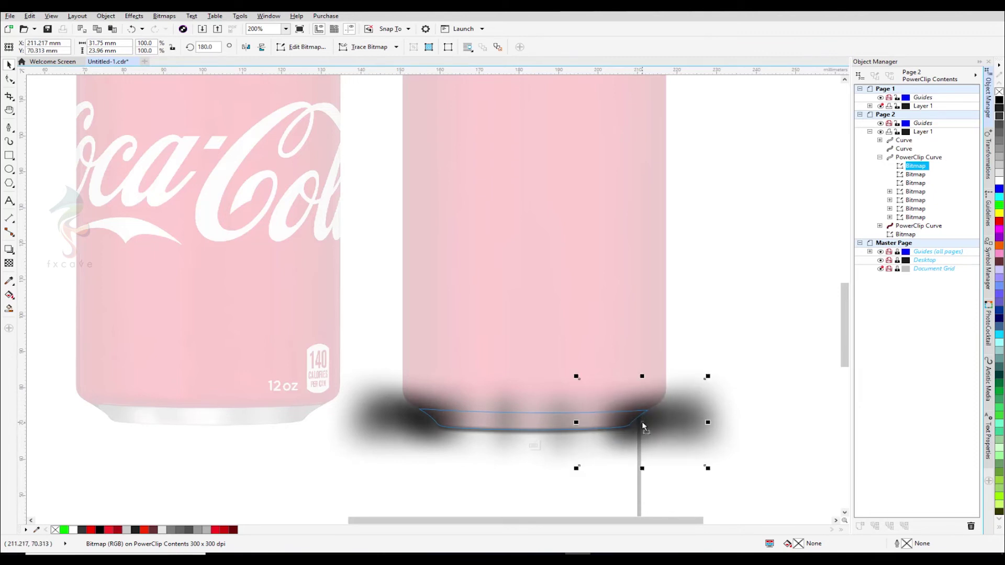
pyautogui.click(760, 309)
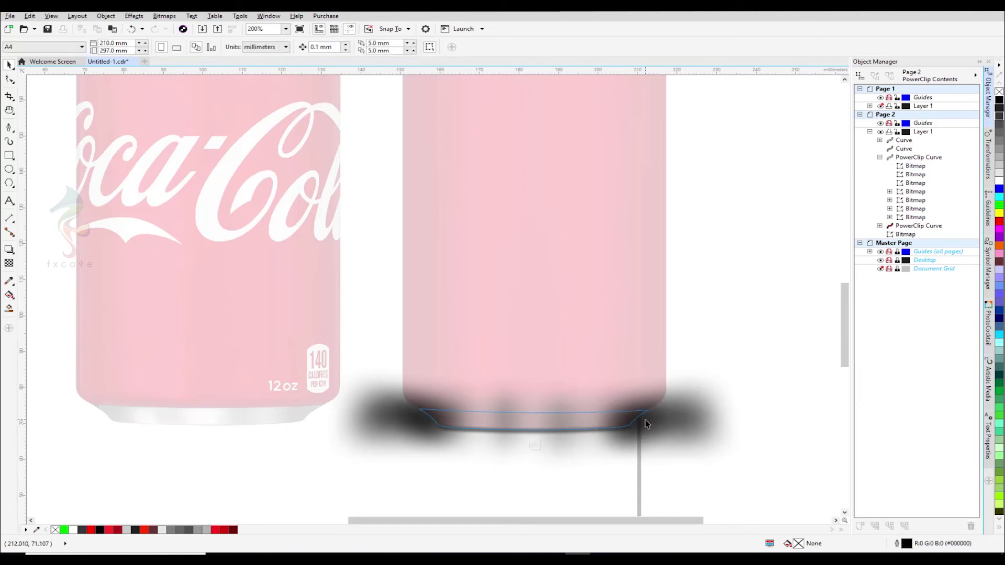
# Place another copy of the left blurred bitmap left of the rim's center, at X 172.72, Y 70.63 mm.
pyautogui.click(645, 420)
pyautogui.click(424, 415)
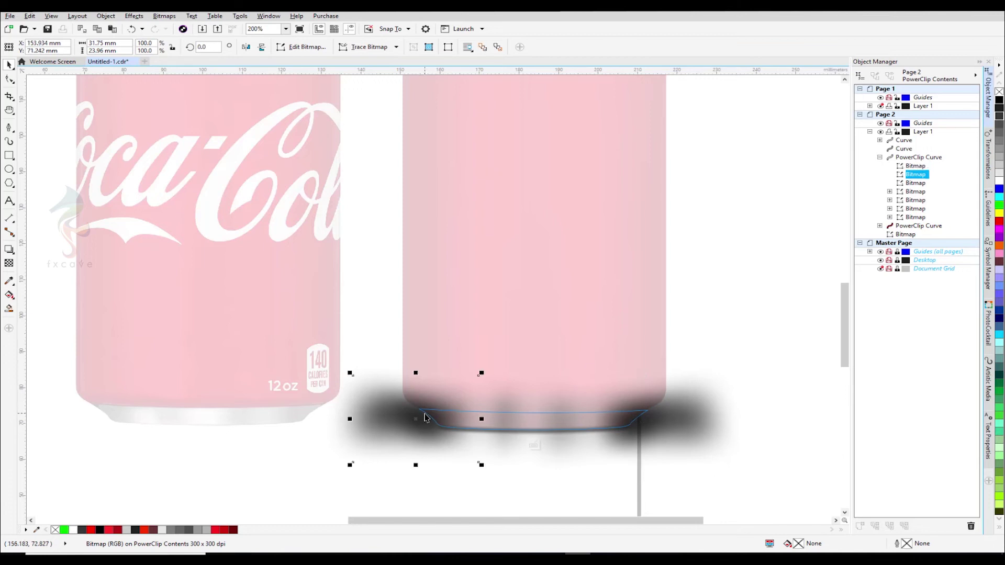
pyautogui.moveTo(415, 420); pyautogui.dragTo(491, 421)
pyautogui.rightClick(487, 424)
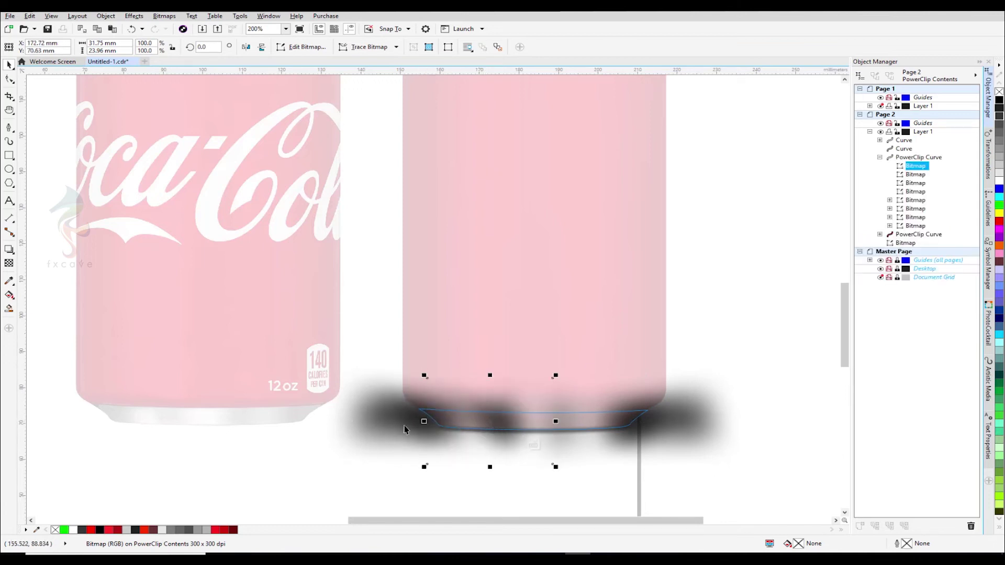
# Apply a uniform transparency of 50 to the blurred copy left of the rim's center.
pyautogui.click(9, 264)
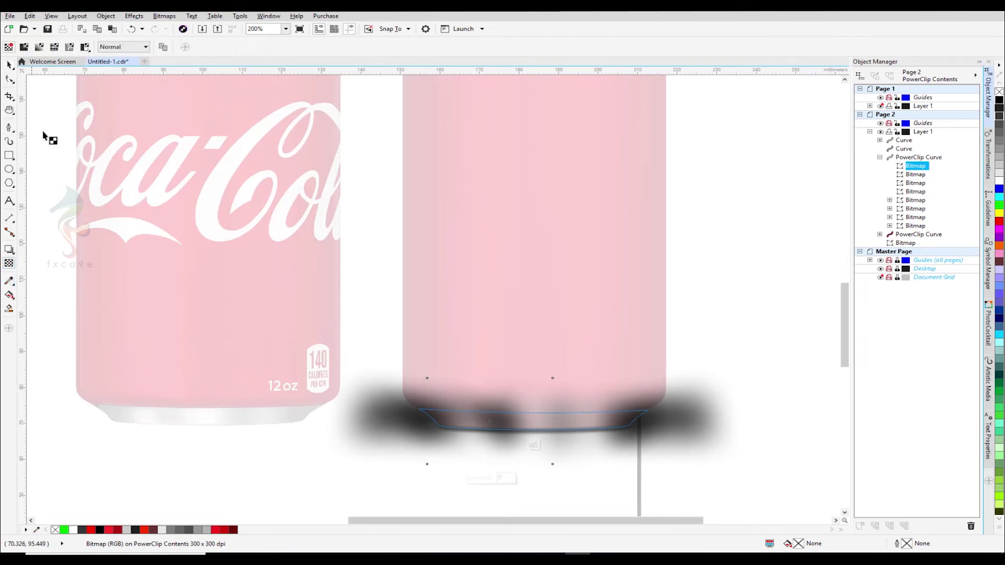
pyautogui.click(24, 47)
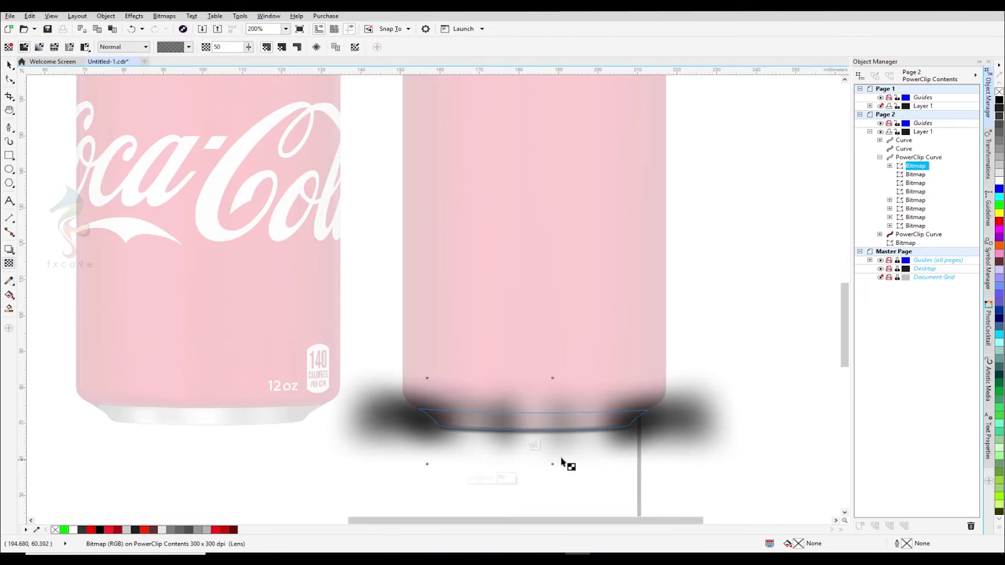
pyautogui.click(9, 64)
pyautogui.click(761, 361)
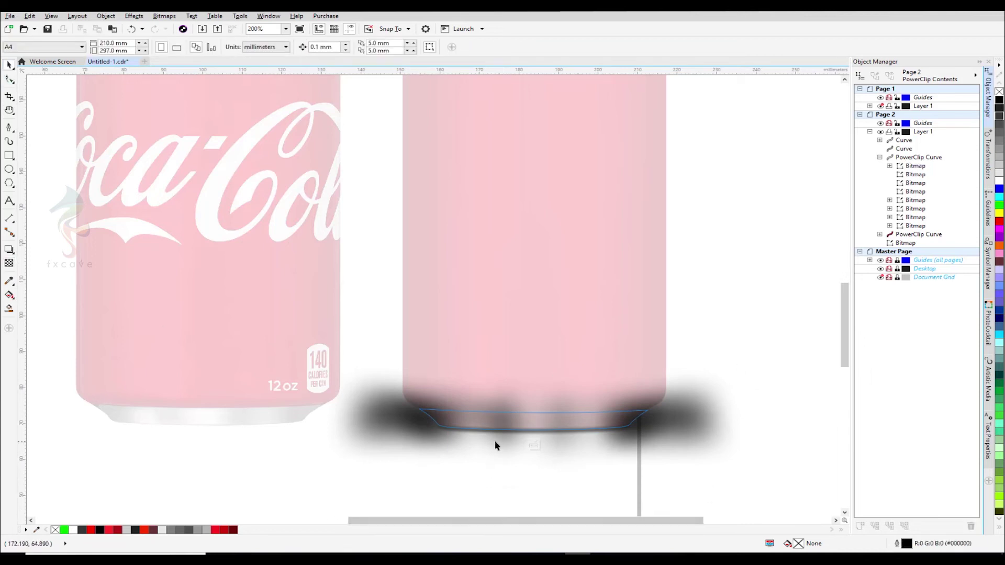
# Finish editing the bottom rim's PowerClip and save the document.
pyautogui.click(532, 445)
pyautogui.click(728, 428)
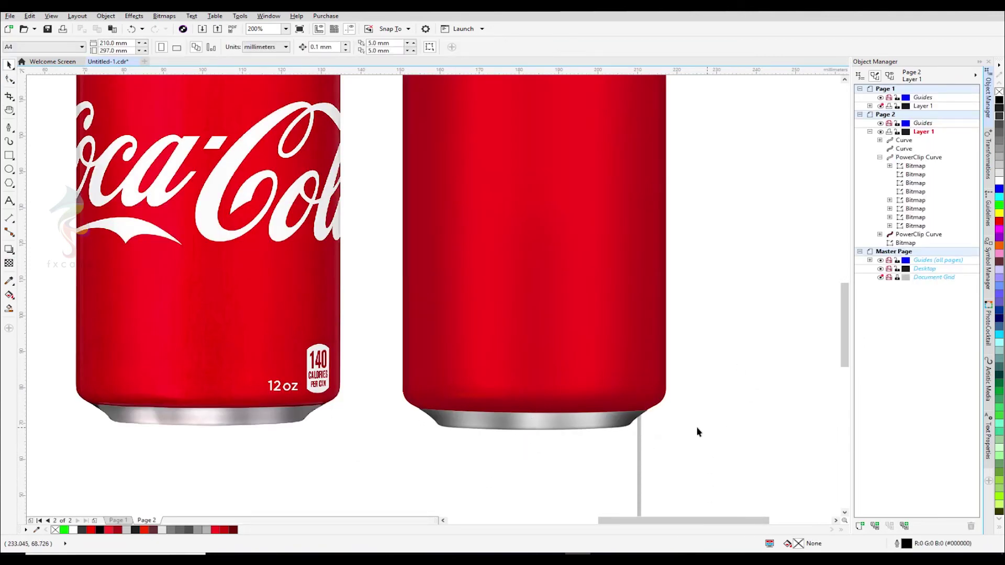
pyautogui.scroll(-1, 671, 433)
pyautogui.scroll(-1, 669, 435)
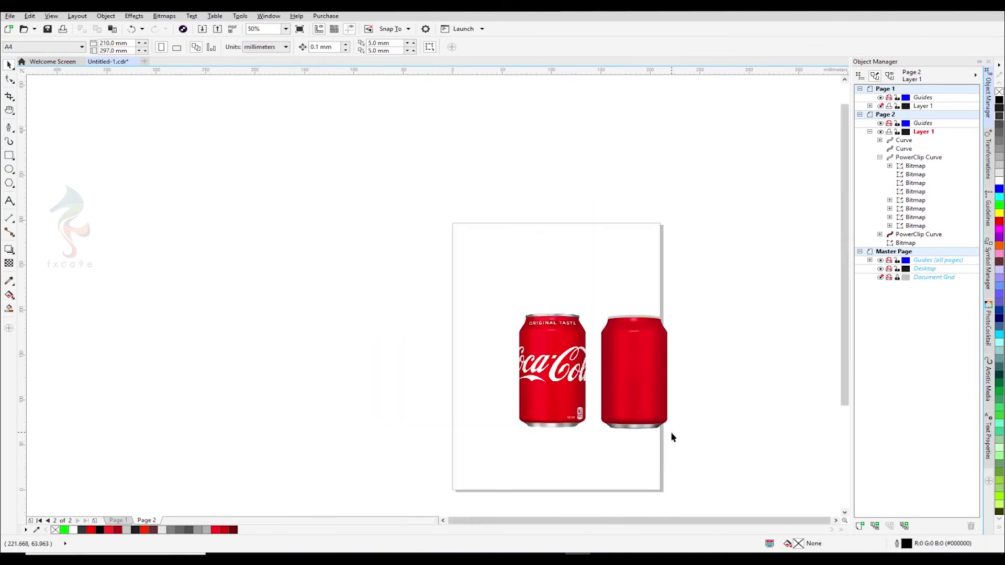
pyautogui.scroll(1, 671, 431)
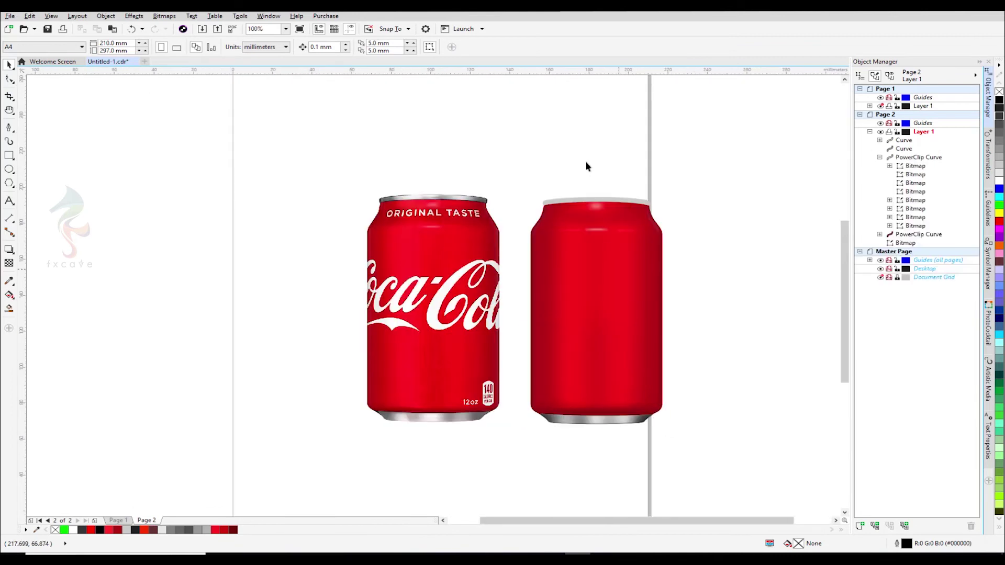
pyautogui.scroll(1, 597, 177)
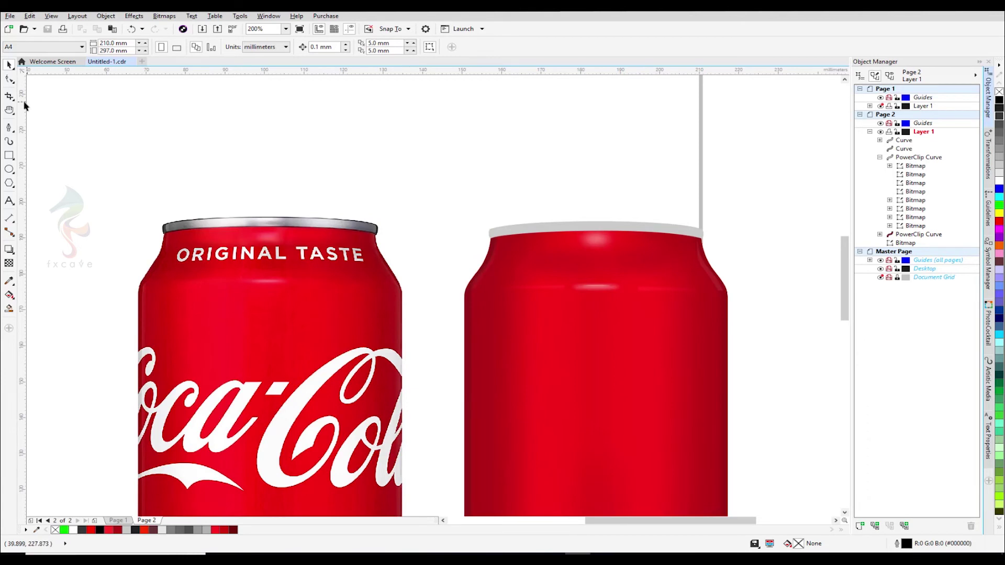
# Draw a closed shape about 12.2 × 5.8 mm with a curved inner side over the top rim's left end, extending its upper inner node rightward.
pyautogui.click(8, 128)
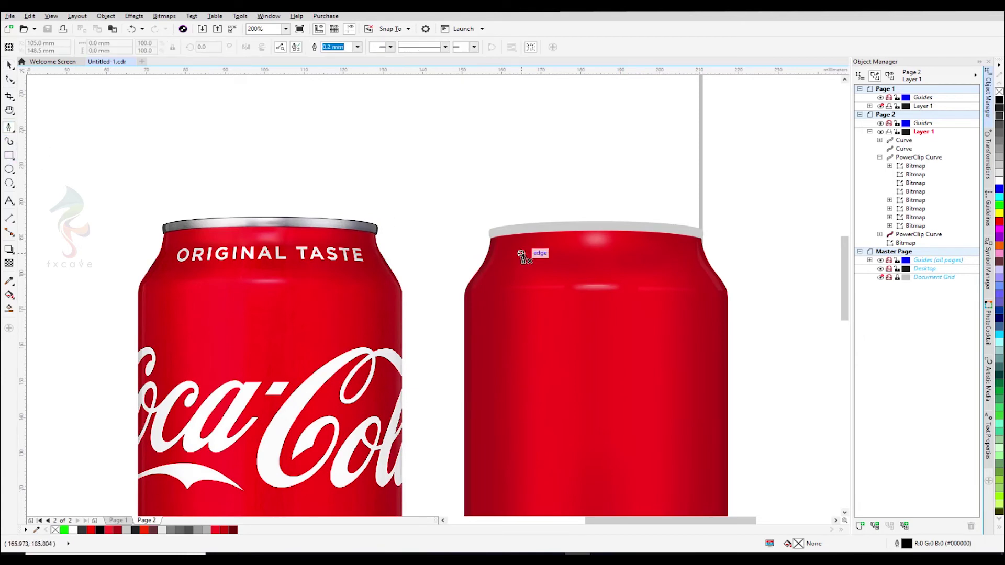
pyautogui.scroll(1, 521, 255)
pyautogui.click(487, 190)
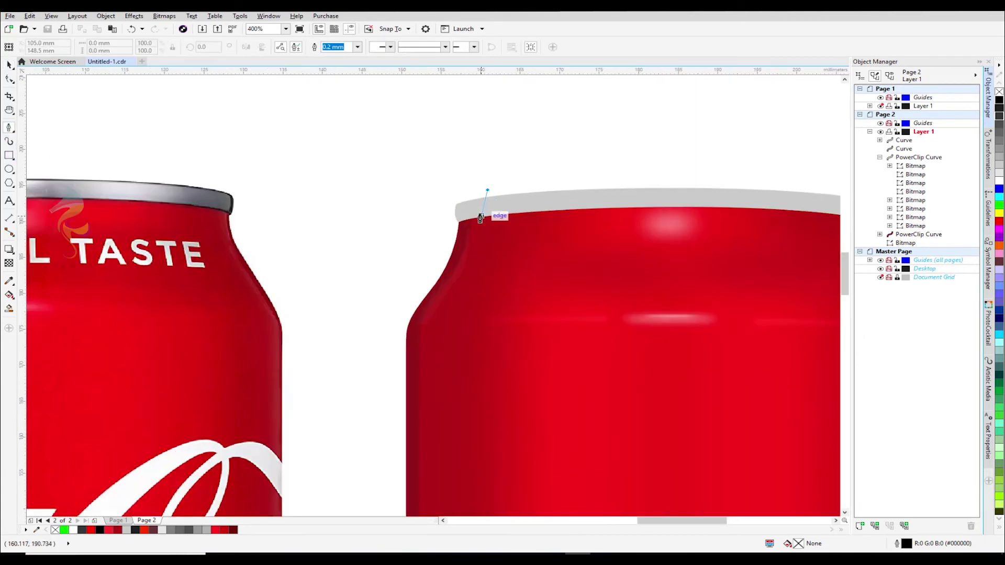
pyautogui.moveTo(477, 206); pyautogui.dragTo(494, 216)
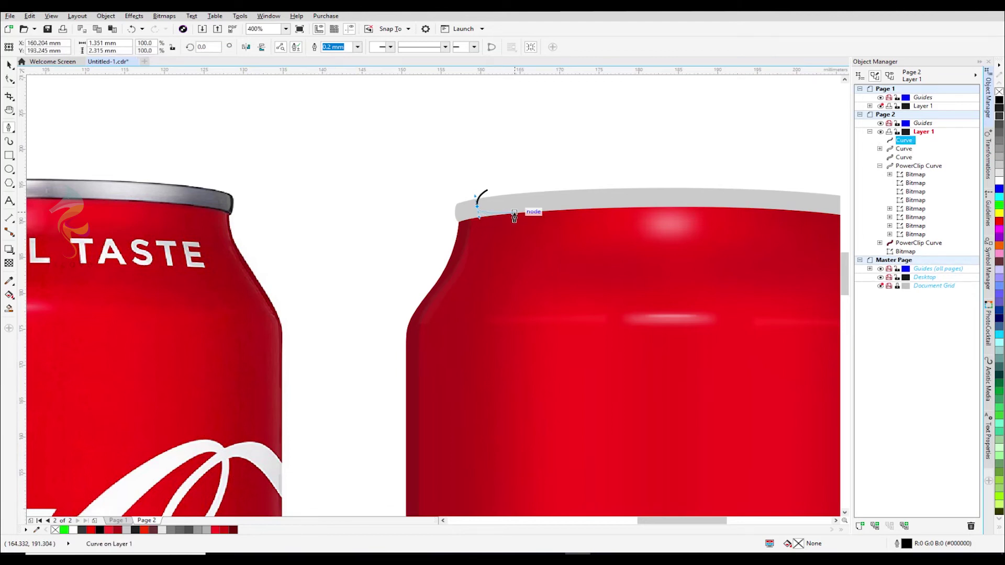
pyautogui.click(512, 213)
pyautogui.click(429, 230)
pyautogui.click(416, 197)
pyautogui.click(478, 191)
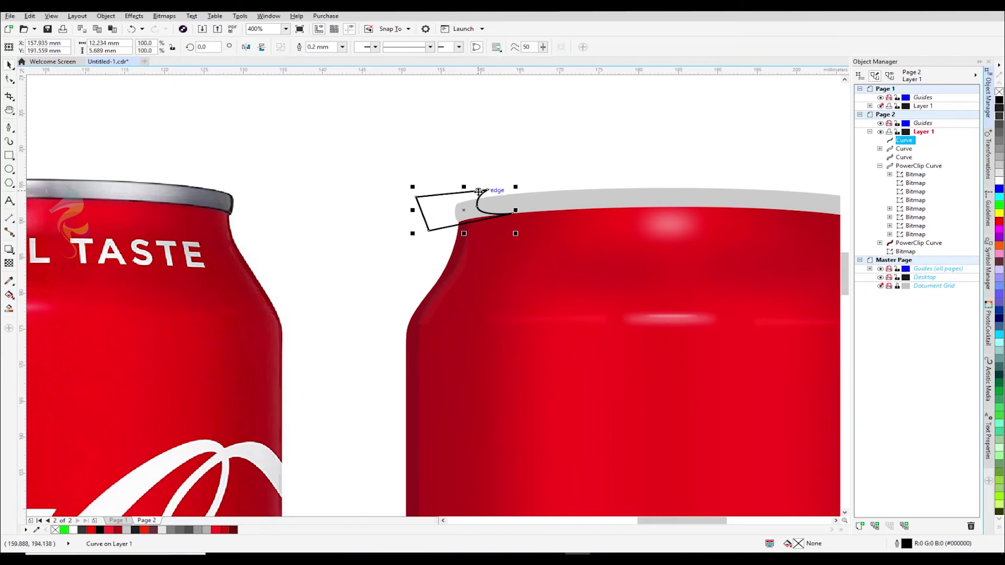
pyautogui.doubleClick(478, 191)
pyautogui.moveTo(487, 190); pyautogui.dragTo(504, 190)
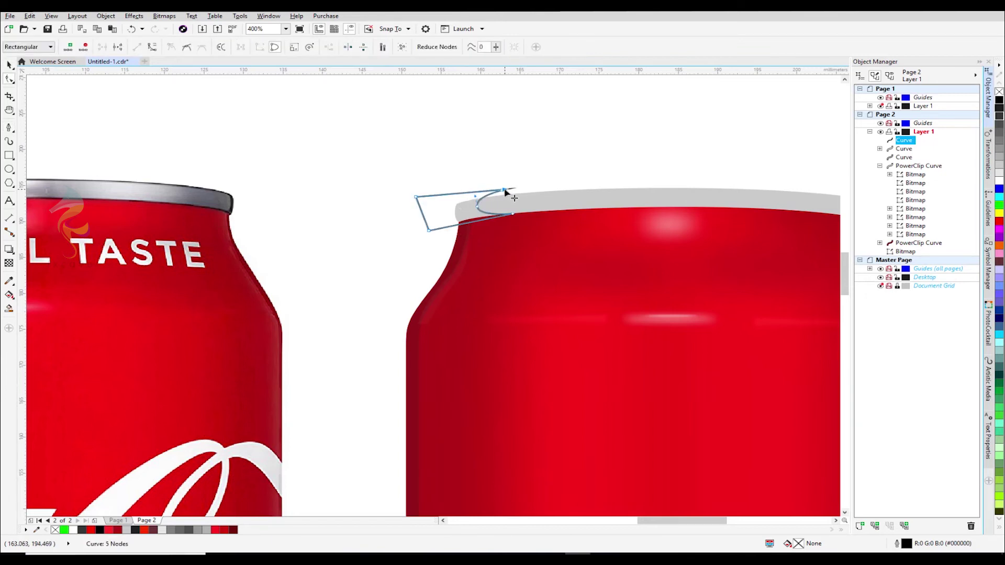
# Fill the top rim's left shape black, remove its outline and convert it to a bitmap.
pyautogui.press('space')
pyautogui.click(998, 100)
pyautogui.rightClick(999, 91)
pyautogui.click(164, 15)
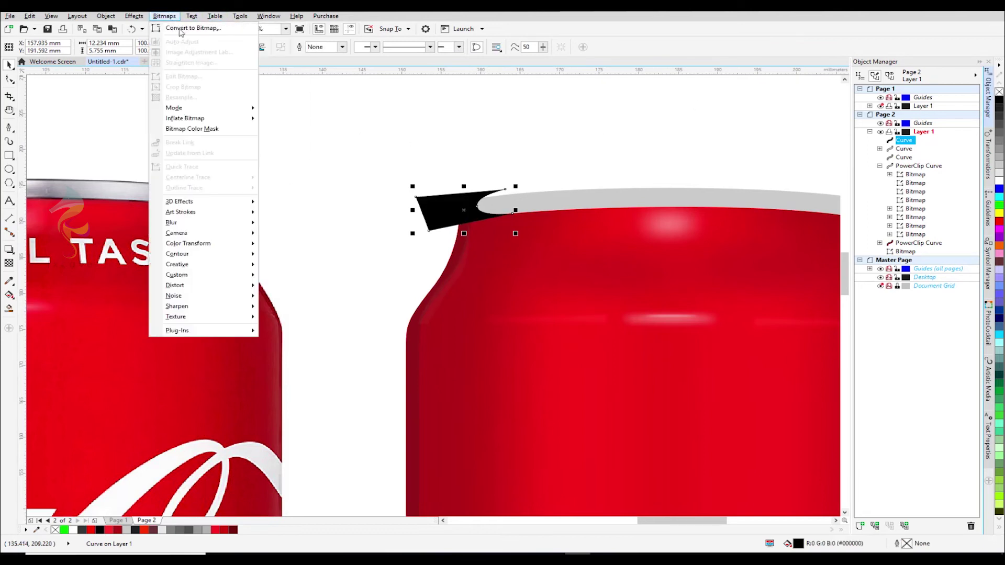
pyautogui.click(190, 28)
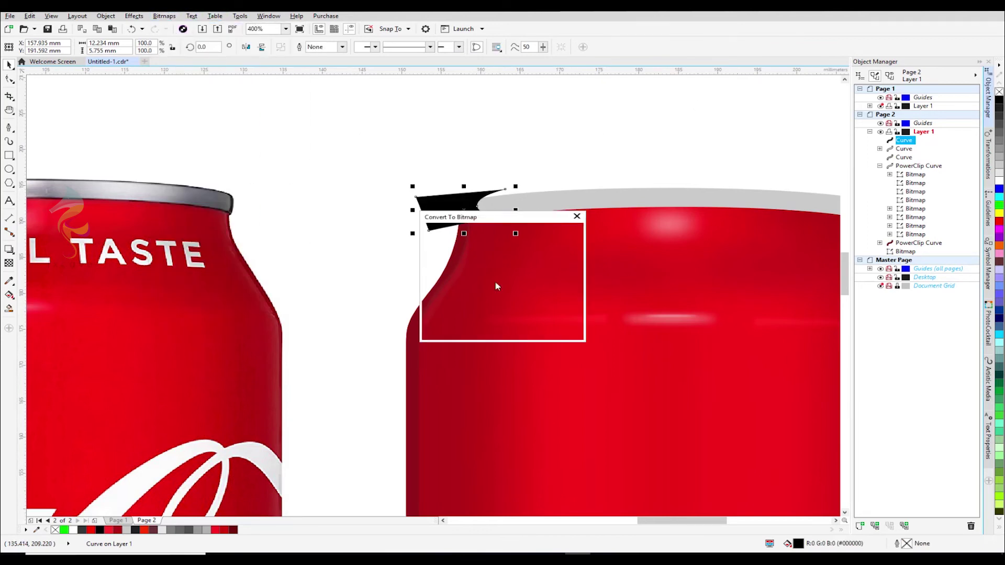
pyautogui.click(472, 331)
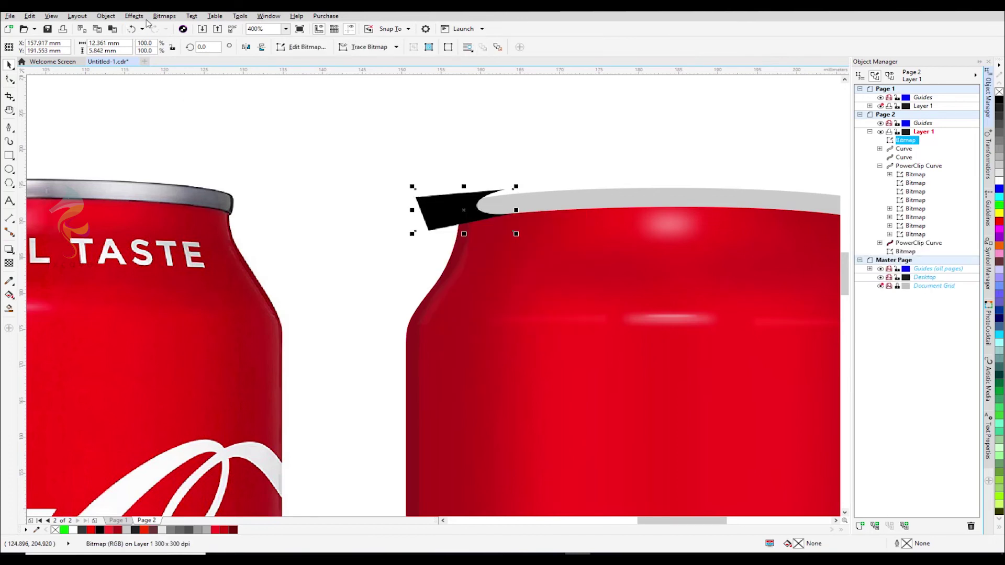
# Apply a light Gaussian Blur to the top rim's shading bitmap and move it to X 158.498, Y 191.162 mm.
pyautogui.click(166, 17)
pyautogui.moveTo(199, 221)
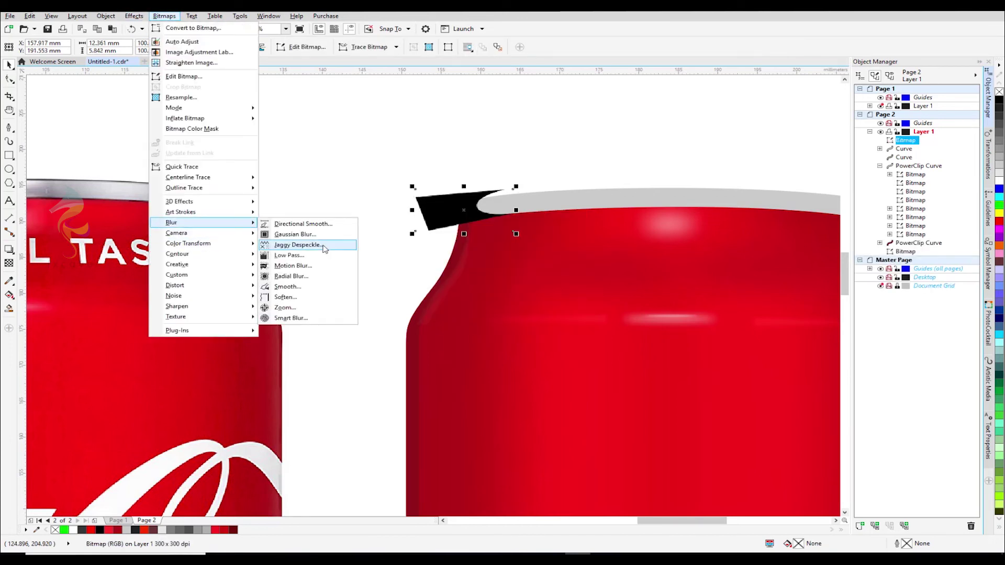
pyautogui.click(311, 236)
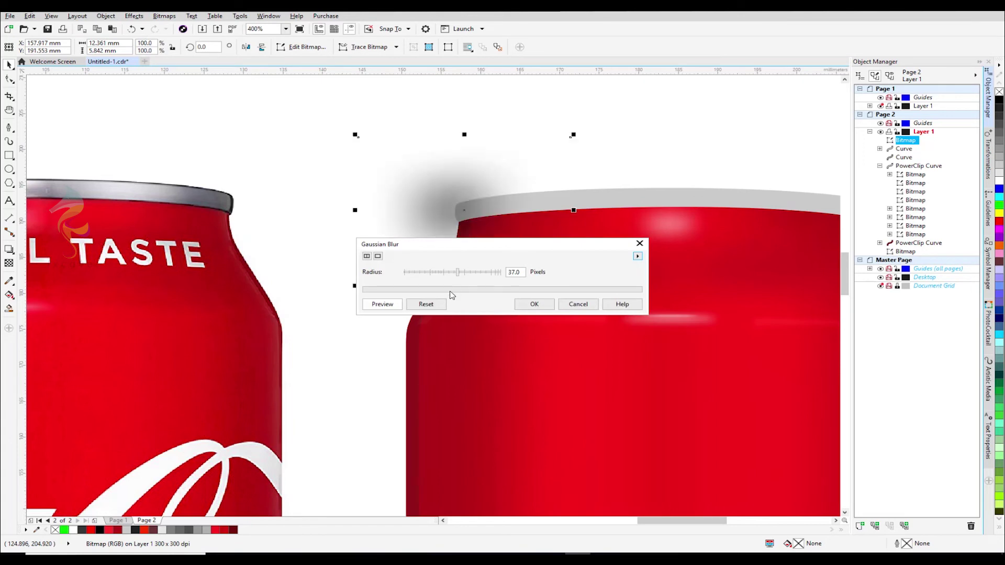
pyautogui.click(434, 272)
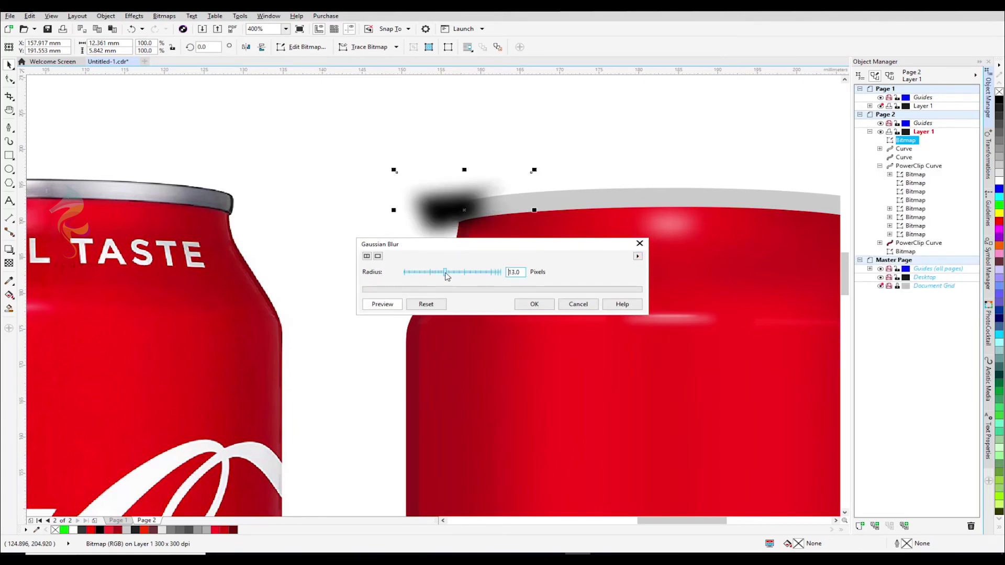
pyautogui.click(438, 272)
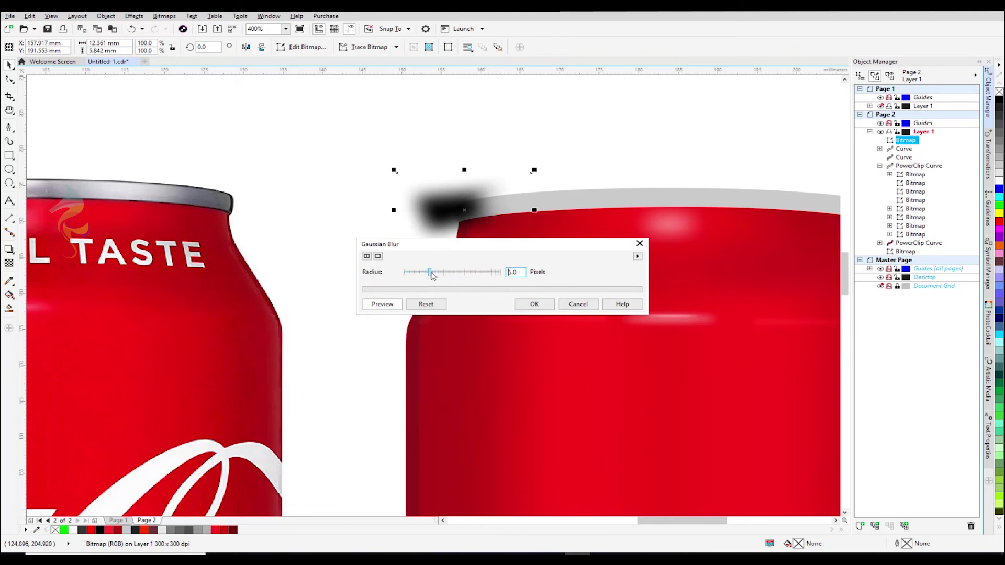
pyautogui.click(533, 304)
pyautogui.moveTo(462, 212); pyautogui.dragTo(467, 213)
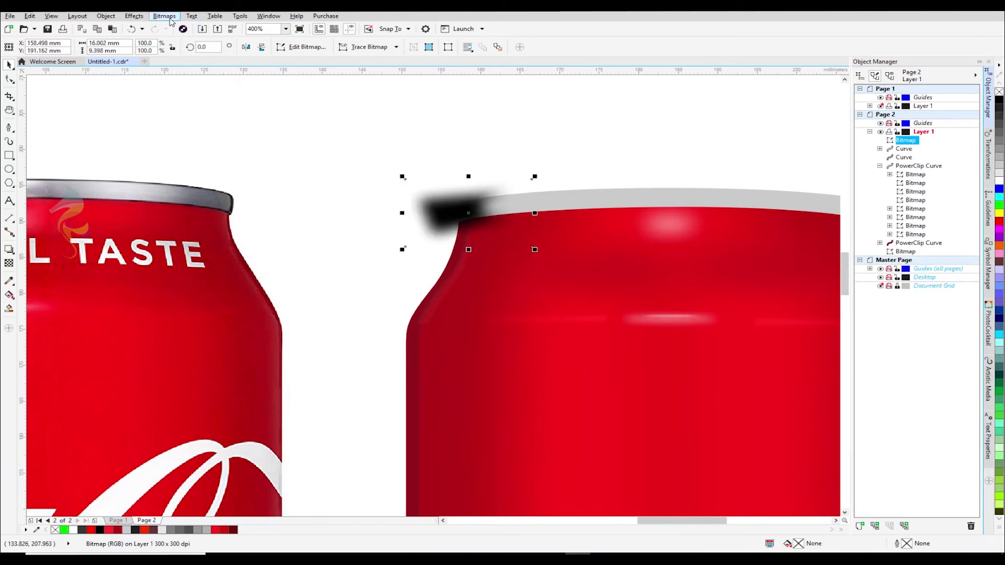
# Place the blurred black shading bitmap inside the grey top rim shape as a PowerClip.
pyautogui.click(106, 16)
pyautogui.click(134, 15)
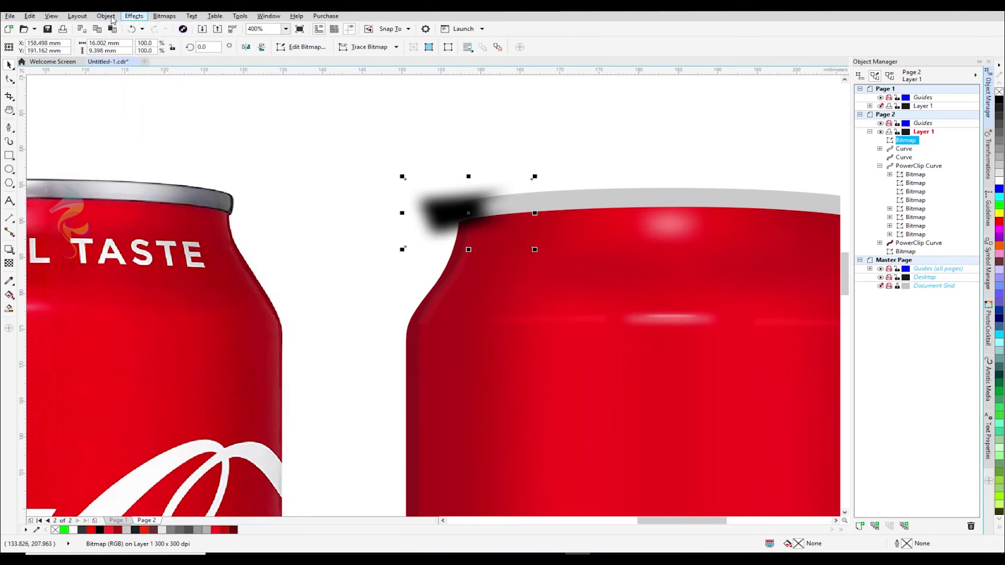
pyautogui.click(105, 16)
pyautogui.moveTo(157, 101)
pyautogui.click(291, 103)
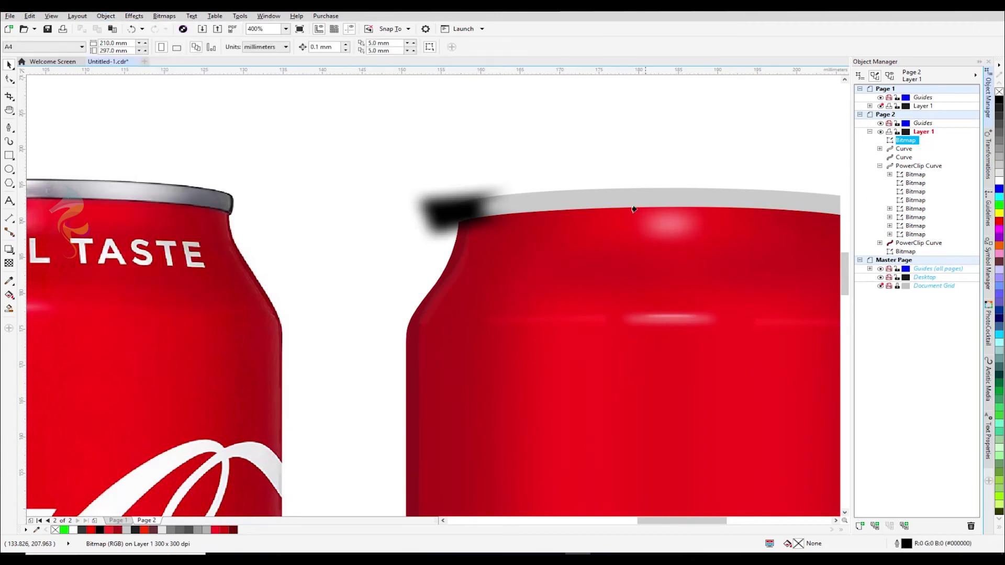
pyautogui.click(630, 202)
pyautogui.click(343, 130)
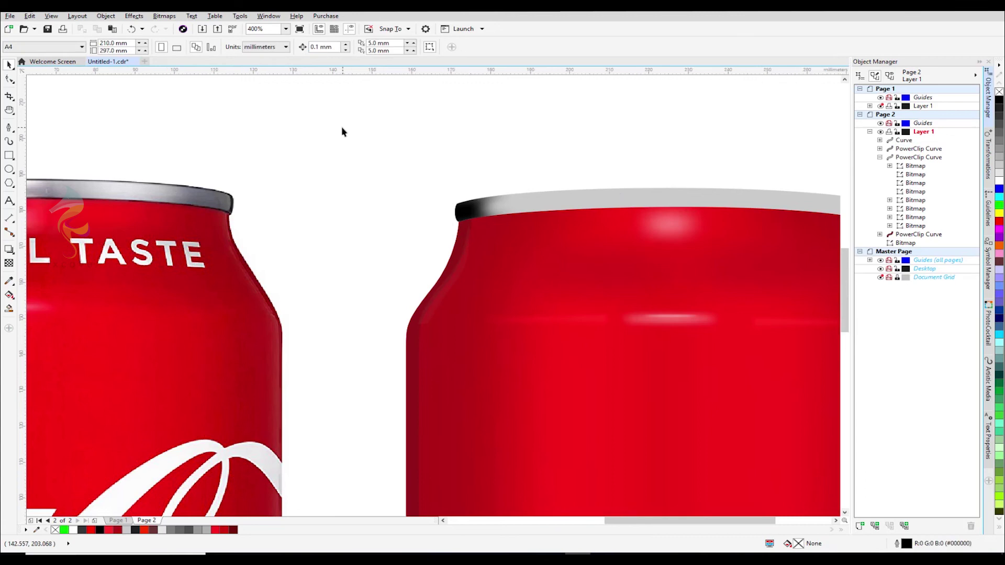
# Open the top rim's PowerClip contents for editing and select the blurred black bitmap at its left end.
pyautogui.scroll(-2, 343, 131)
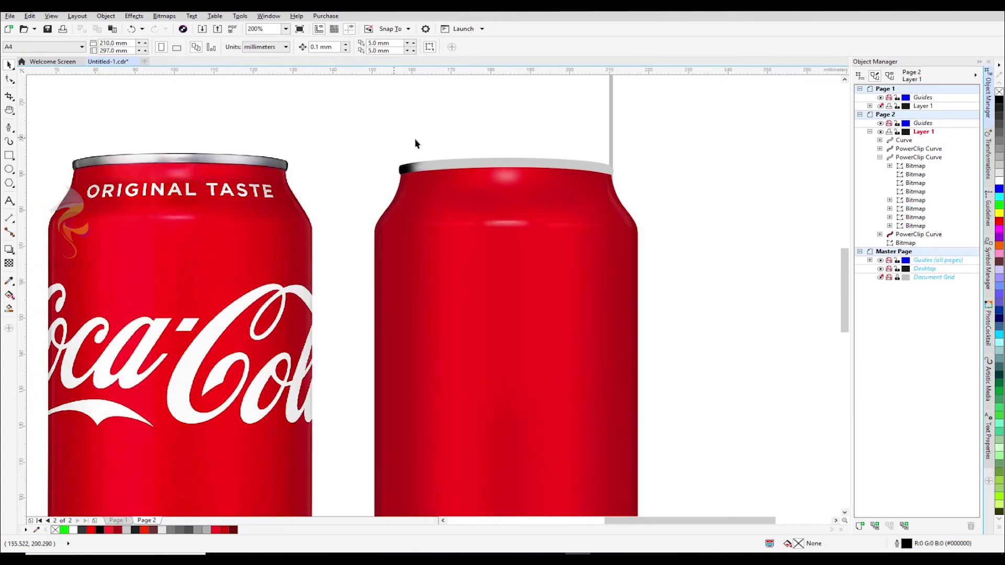
pyautogui.scroll(2, 431, 141)
pyautogui.click(442, 193)
pyautogui.rightClick(442, 192)
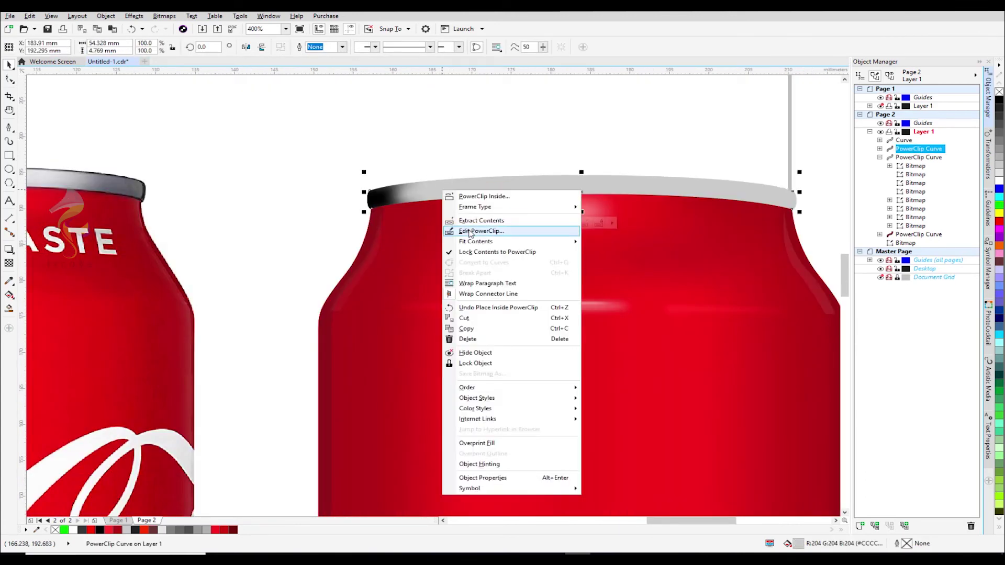
pyautogui.click(469, 231)
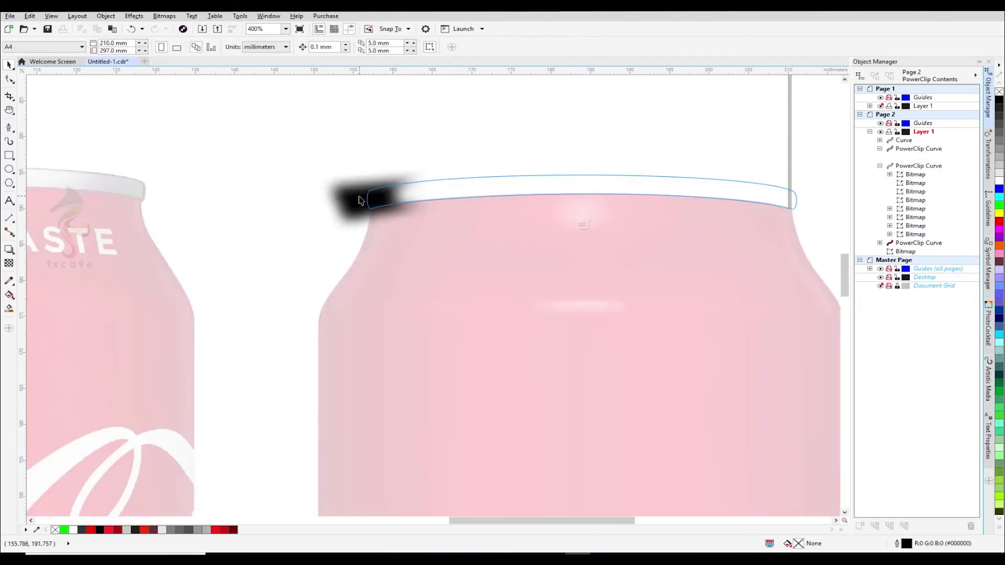
pyautogui.click(358, 199)
pyautogui.rightClick(359, 196)
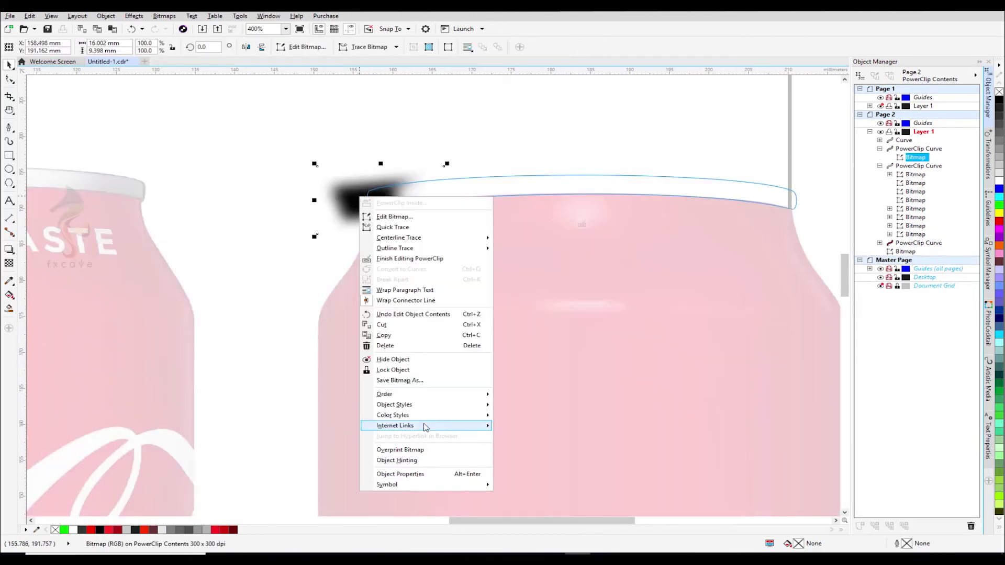
# Apply a uniform transparency of 49 to the blurred black shadow bitmap at the left end of the can's rim.
pyautogui.click(188, 190)
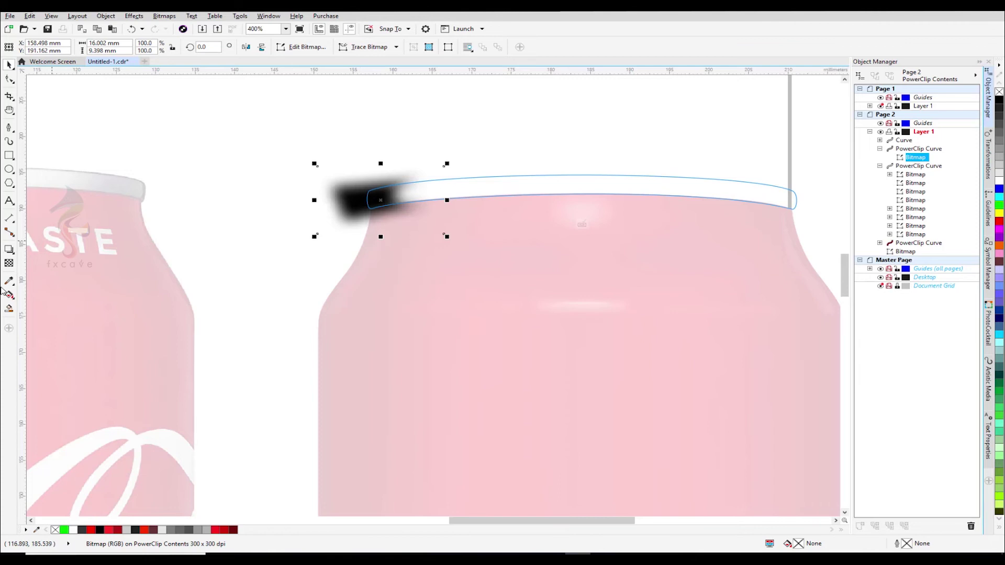
pyautogui.click(9, 263)
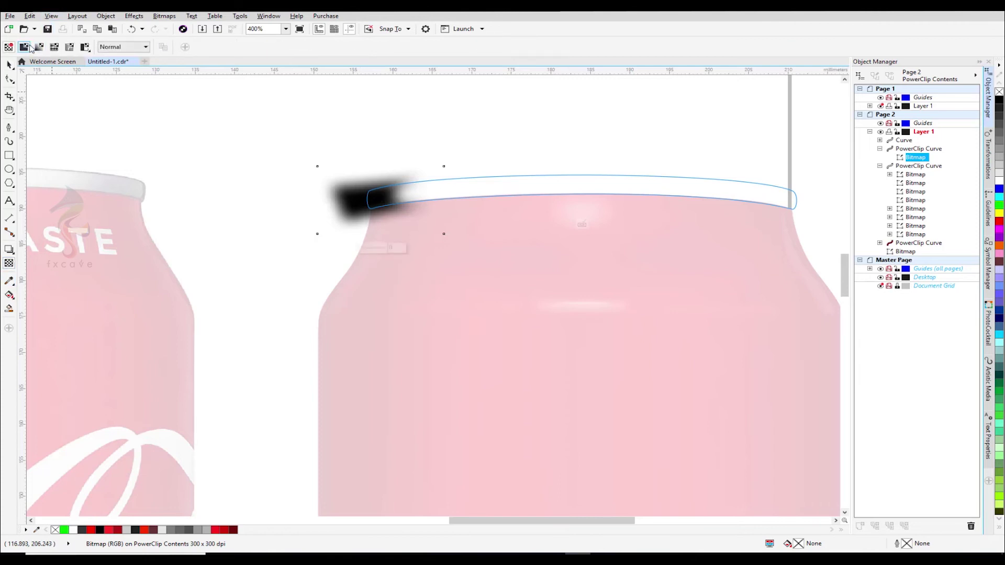
pyautogui.click(30, 49)
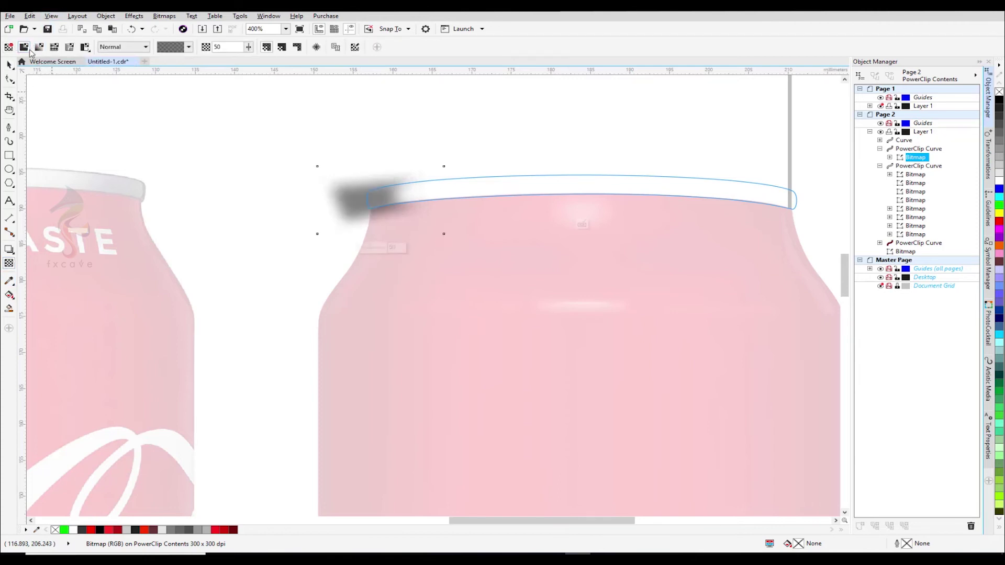
pyautogui.moveTo(385, 247); pyautogui.dragTo(370, 249)
pyautogui.hotkey('ctrl', 'z')
pyautogui.click(304, 218)
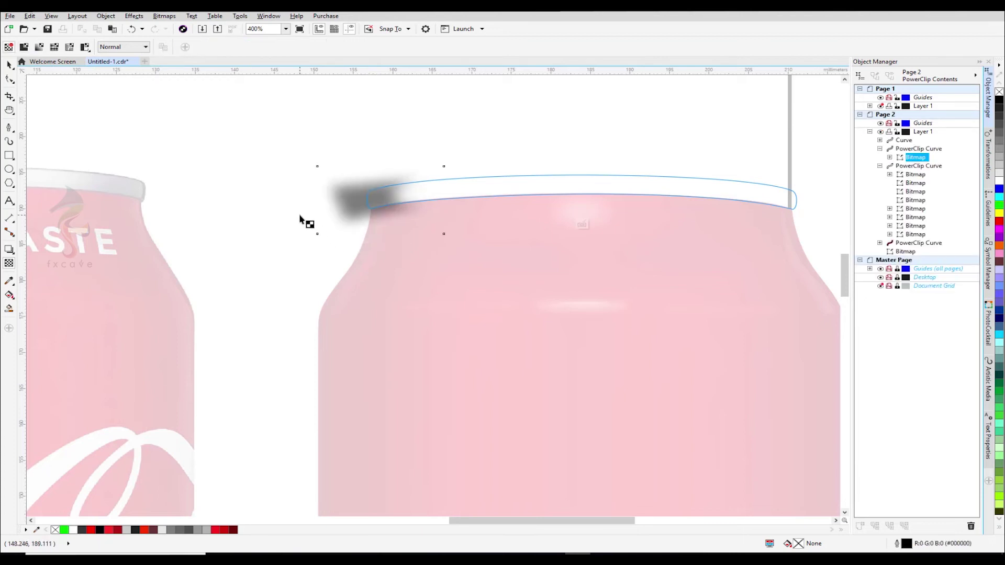
# Duplicate the left rim shadow in place and enlarge the copy to about 136.5%, roughly 21.85 mm wide.
pyautogui.click(347, 204)
pyautogui.hotkey('ctrl', 'c')
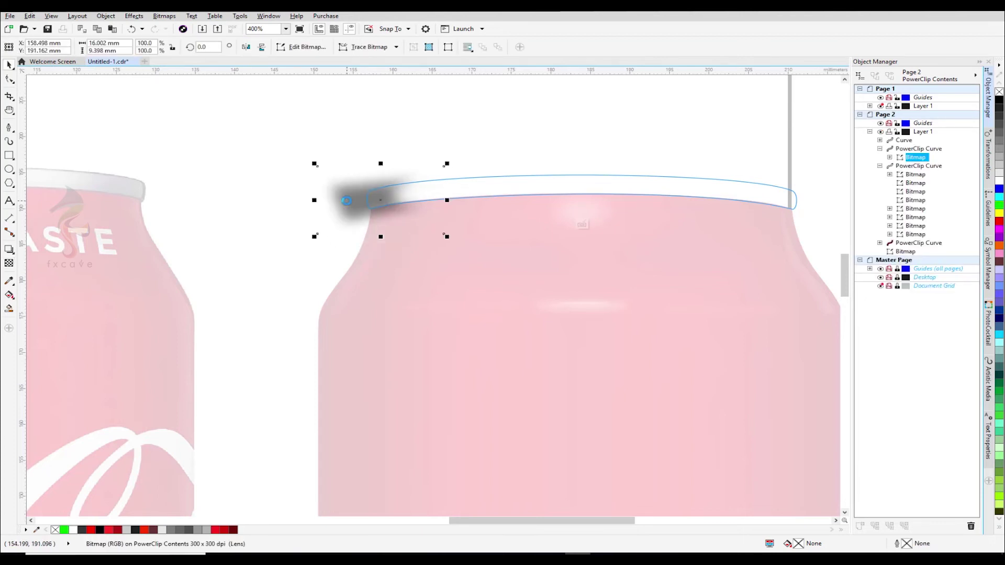
pyautogui.hotkey('ctrl', 'v')
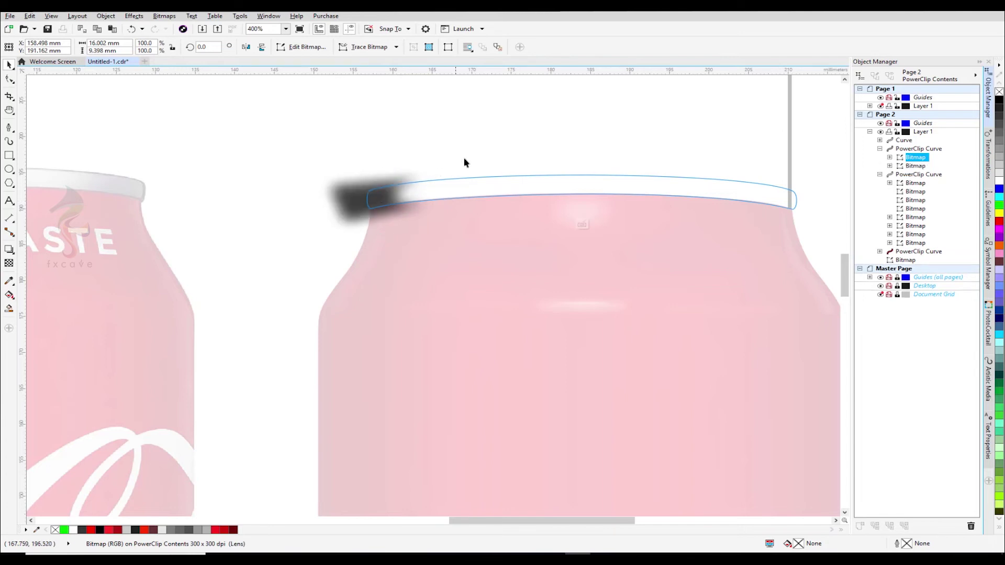
pyautogui.moveTo(447, 164); pyautogui.dragTo(462, 155)
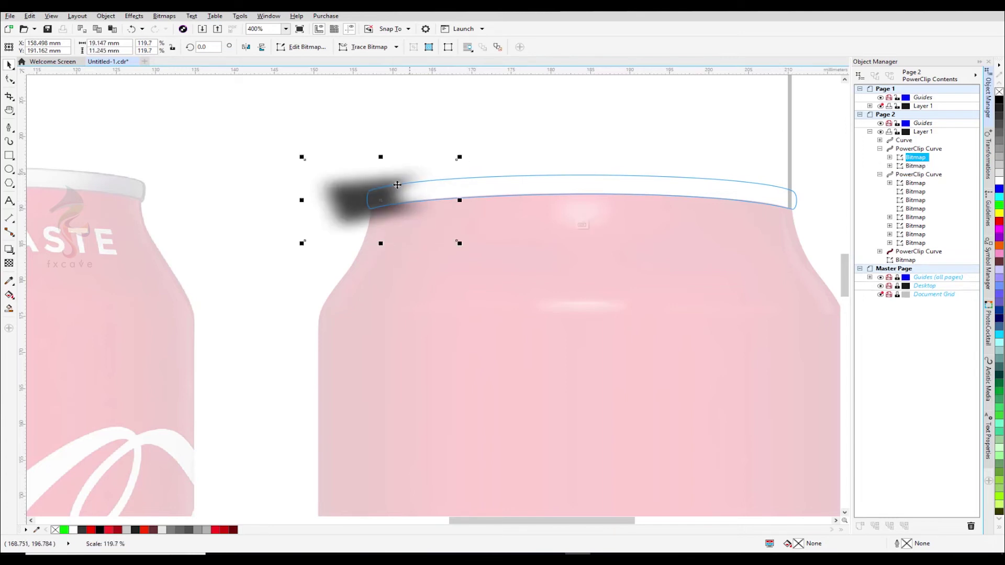
pyautogui.moveTo(439, 216); pyautogui.dragTo(481, 242)
pyautogui.moveTo(395, 199); pyautogui.dragTo(401, 192)
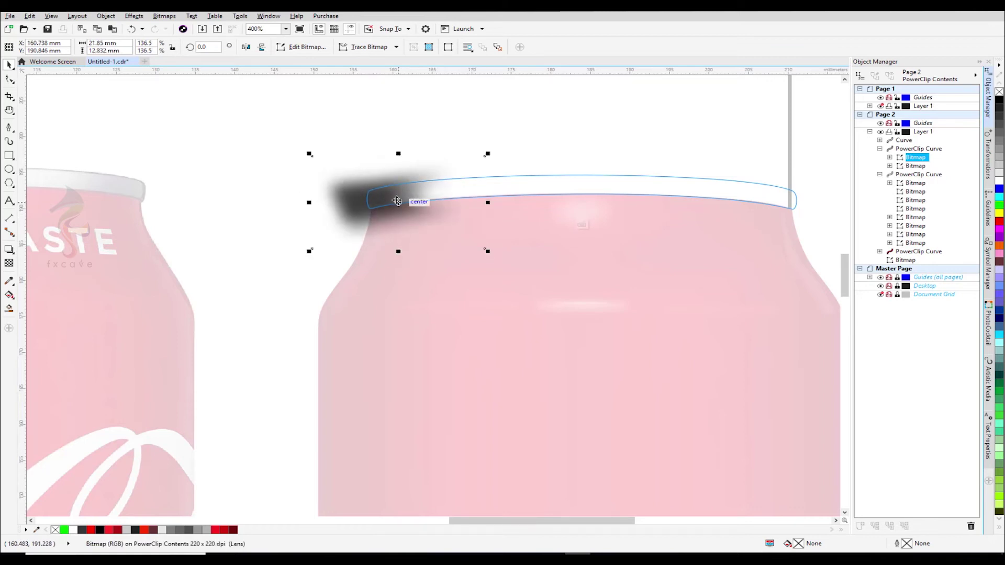
# Set the enlarged shadow copy's transparency to 77.
pyautogui.click(9, 263)
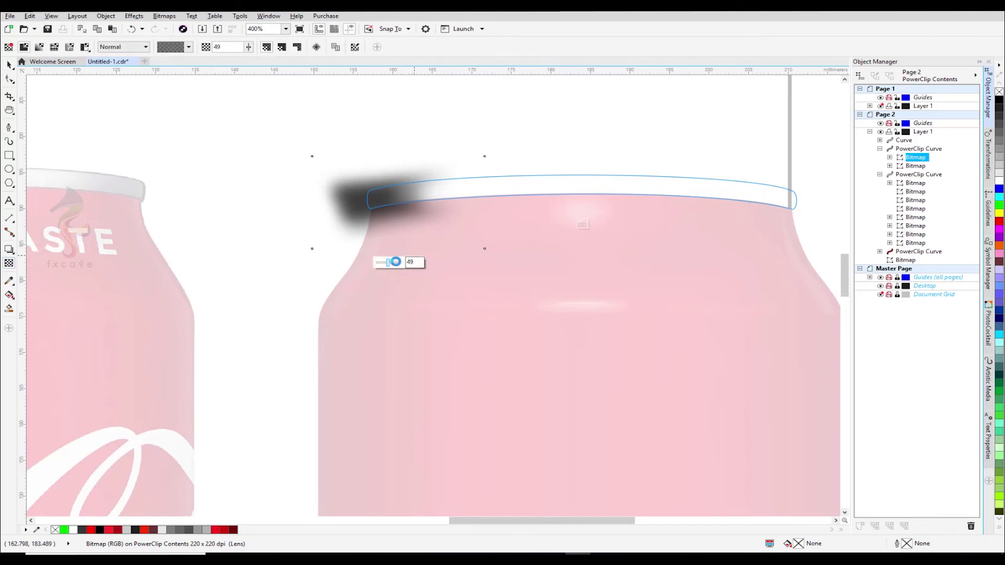
pyautogui.moveTo(395, 262); pyautogui.dragTo(397, 264)
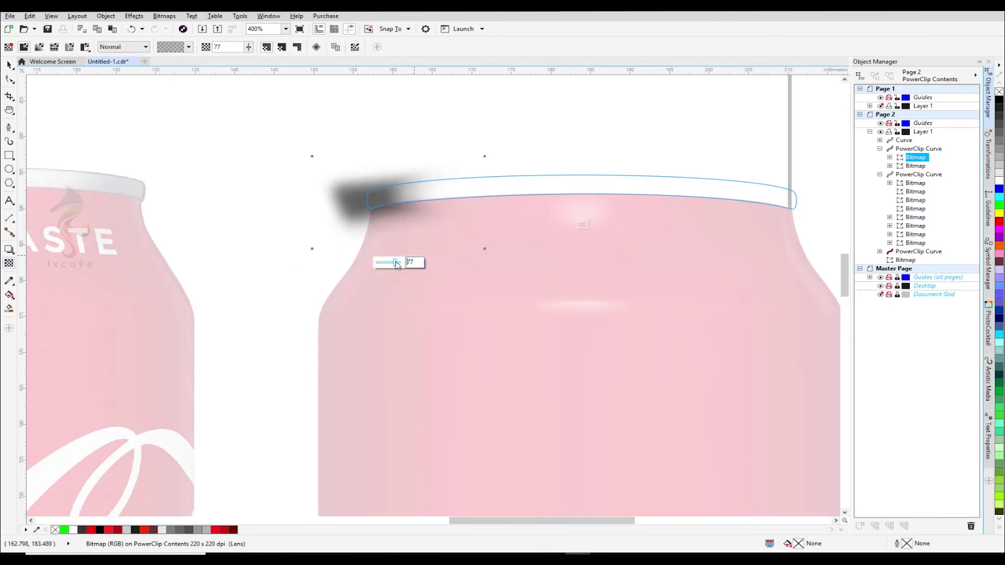
pyautogui.click(9, 65)
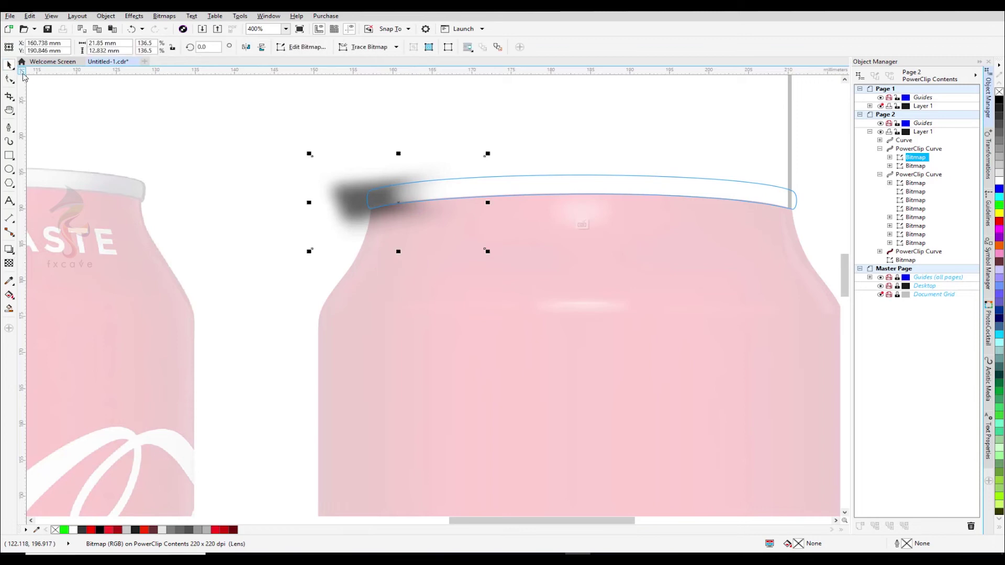
pyautogui.click(150, 138)
# Set the smaller left shadow's transparency to 28 and finish editing the rim's PowerClip.
pyautogui.click(915, 158)
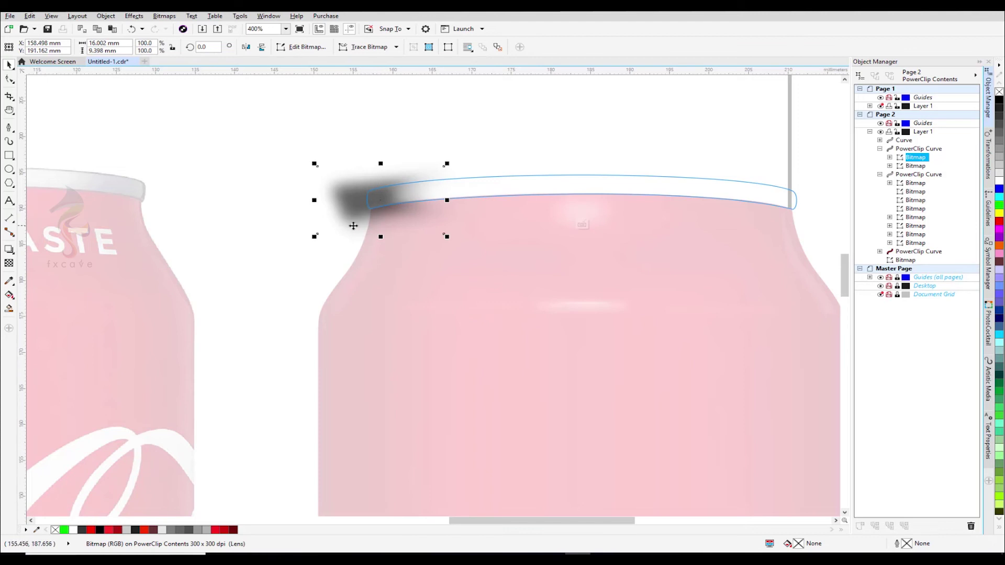
pyautogui.click(9, 263)
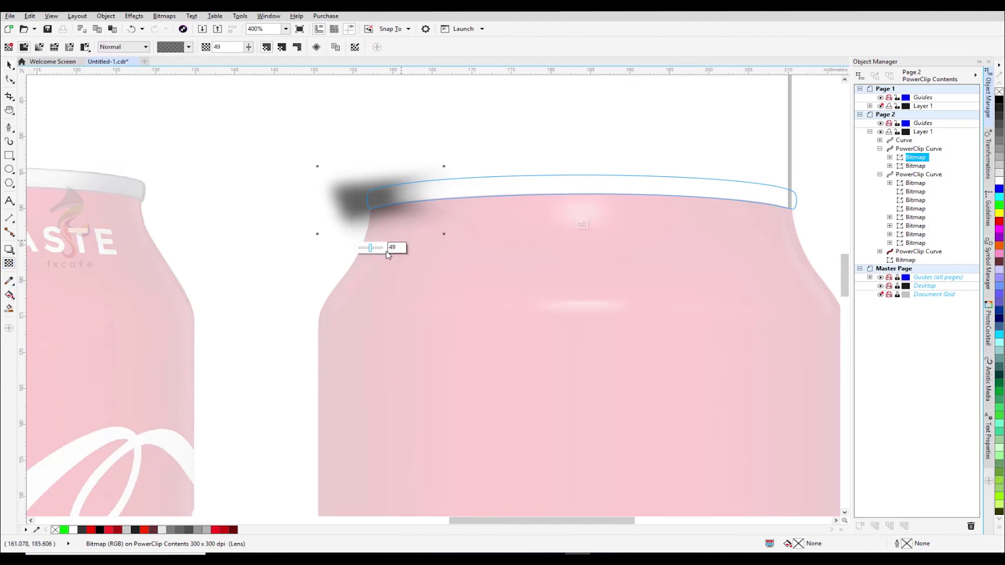
pyautogui.moveTo(366, 250); pyautogui.dragTo(363, 250)
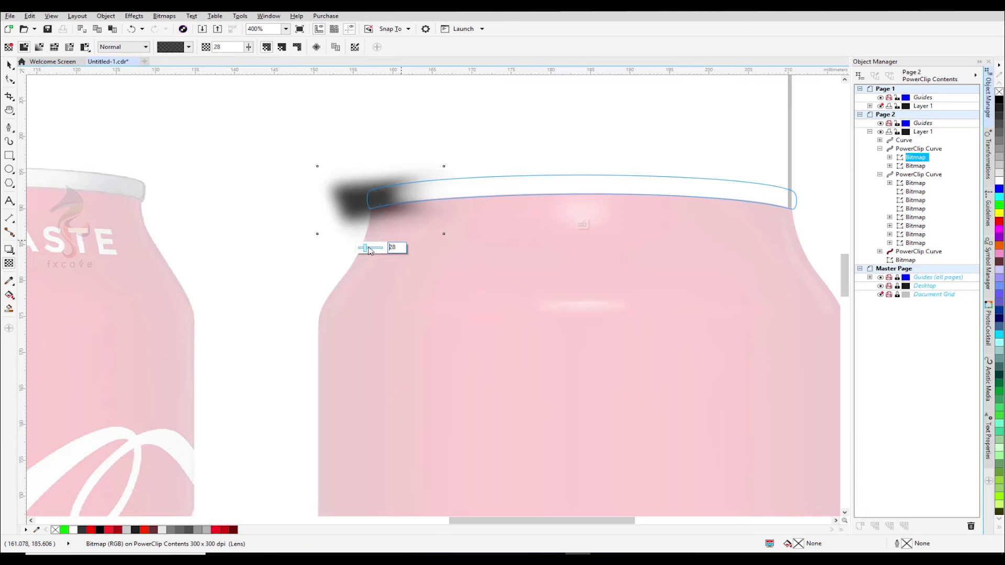
pyautogui.click(9, 65)
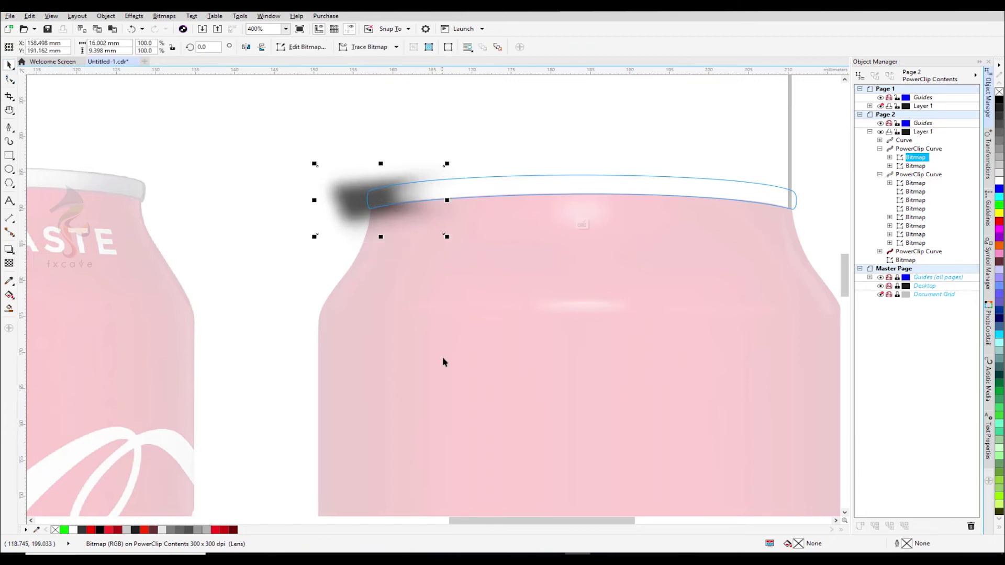
pyautogui.click(585, 225)
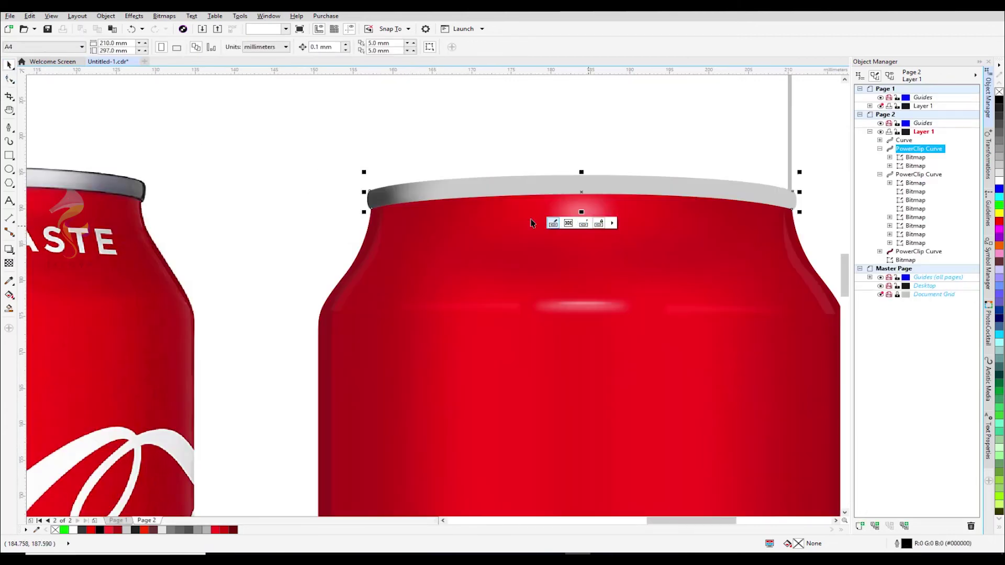
pyautogui.click(321, 159)
# Inside the rim's PowerClip, duplicate the smaller left shadow, mirror it horizontally and place it at the rim's right end.
pyautogui.scroll(-2, 321, 159)
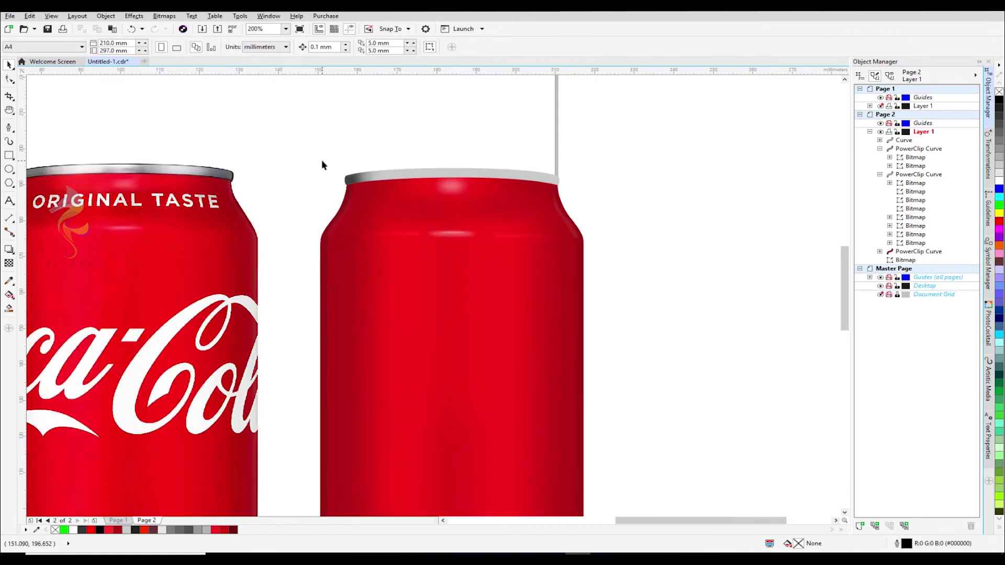
pyautogui.scroll(-2, 341, 162)
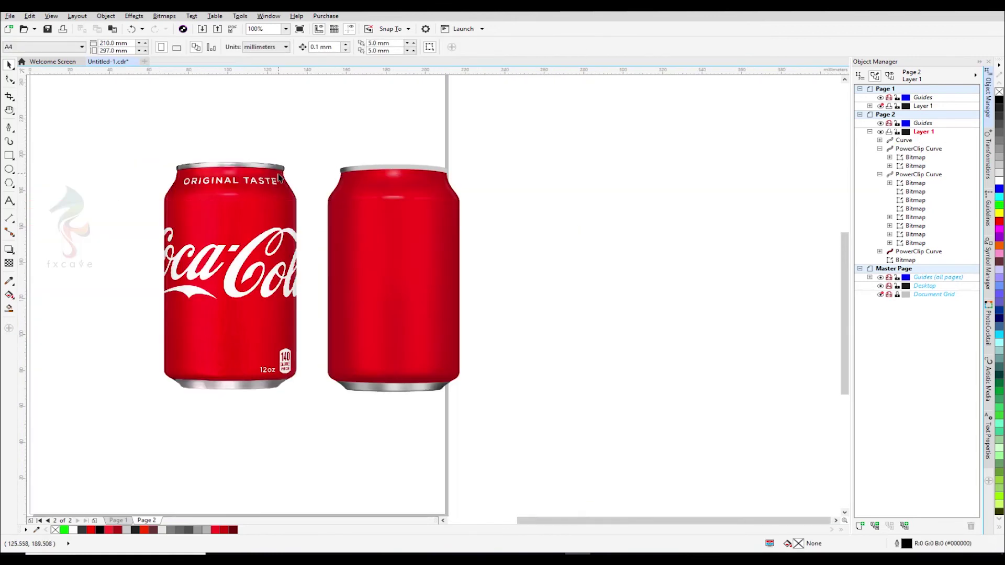
pyautogui.scroll(2, 296, 128)
pyautogui.rightClick(398, 209)
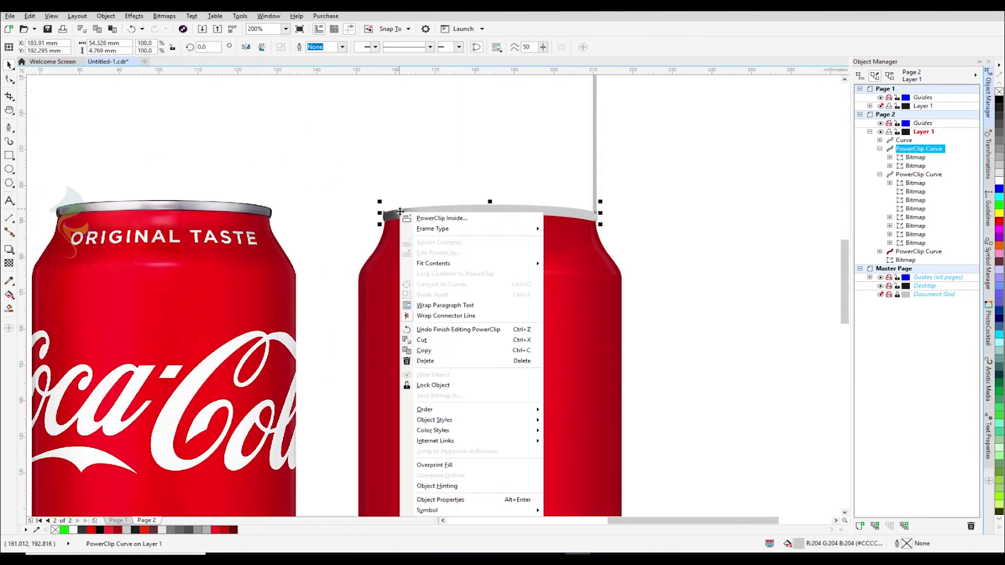
pyautogui.click(428, 253)
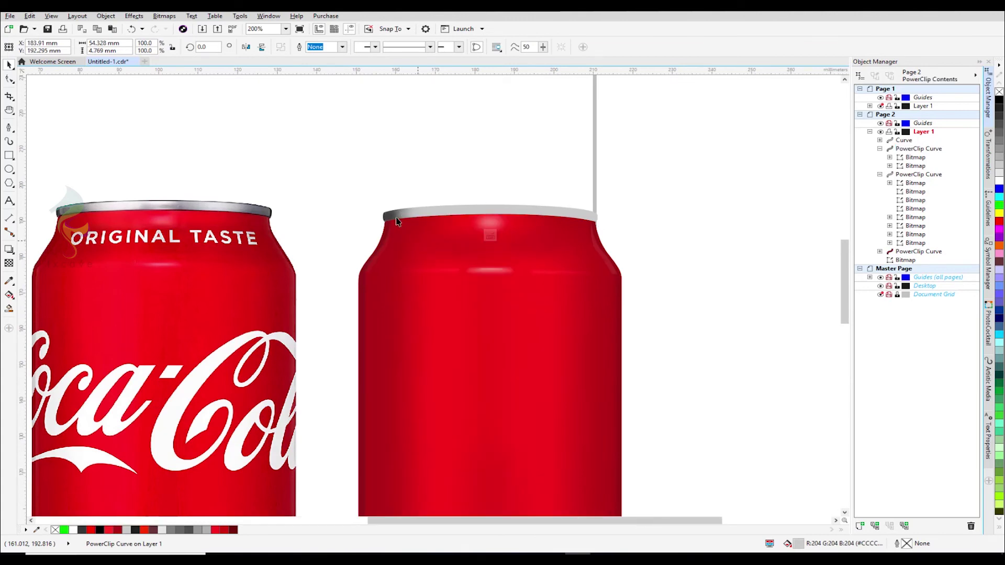
pyautogui.click(378, 219)
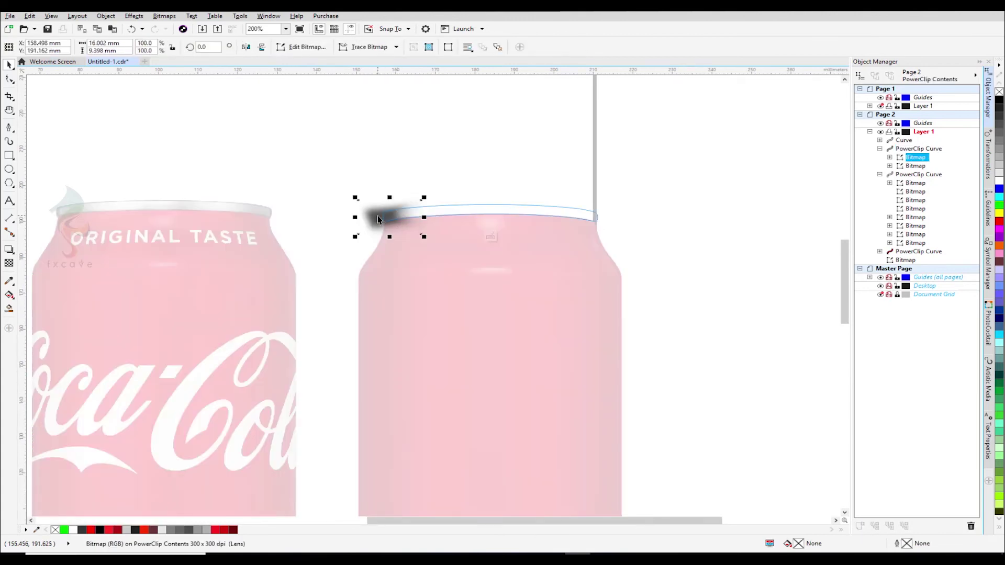
pyautogui.hotkey('ctrl', 'c')
pyautogui.hotkey('ctrl', 'v')
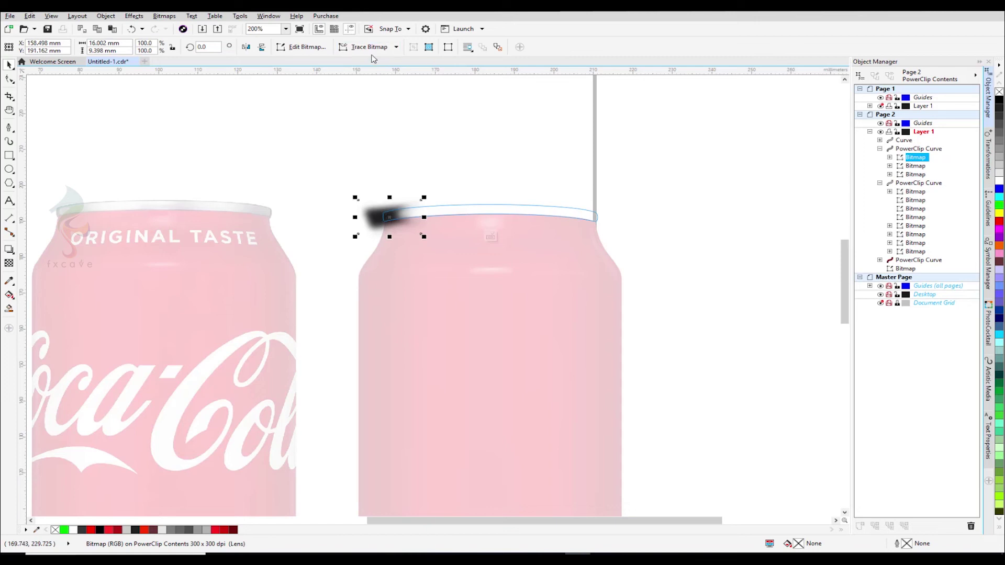
pyautogui.click(245, 47)
pyautogui.moveTo(394, 216); pyautogui.dragTo(585, 220)
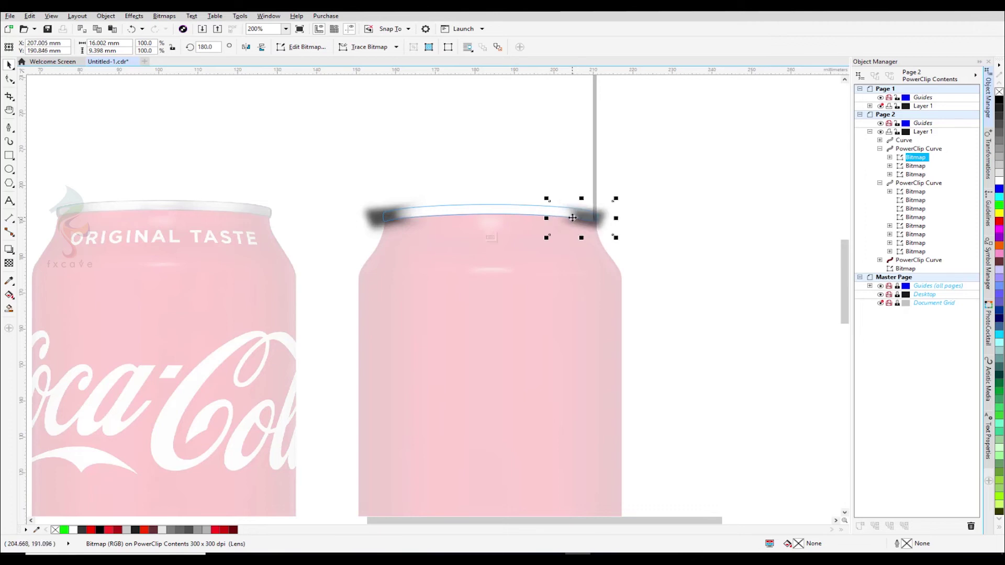
pyautogui.click(391, 216)
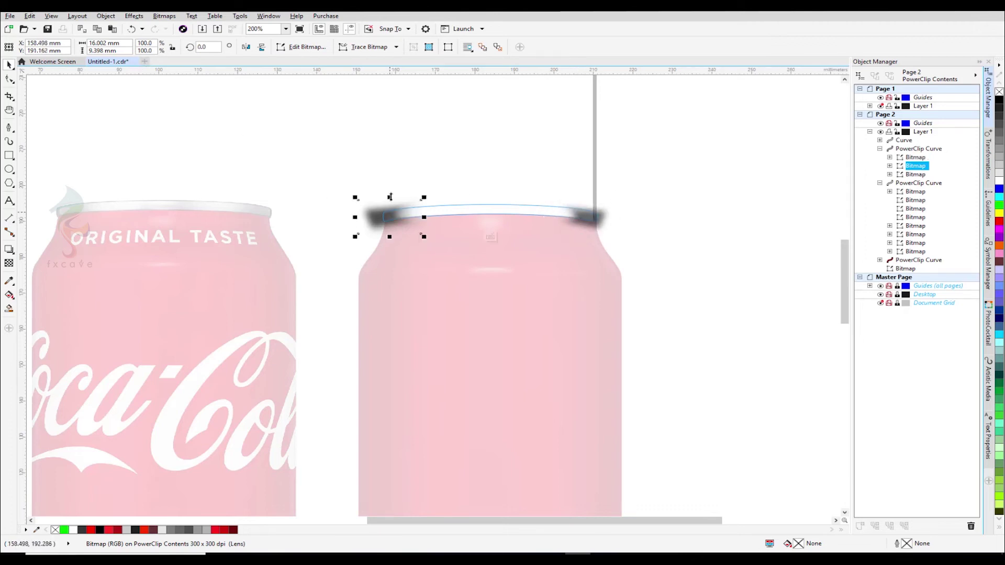
pyautogui.click(399, 209)
pyautogui.moveTo(393, 211); pyautogui.dragTo(406, 167)
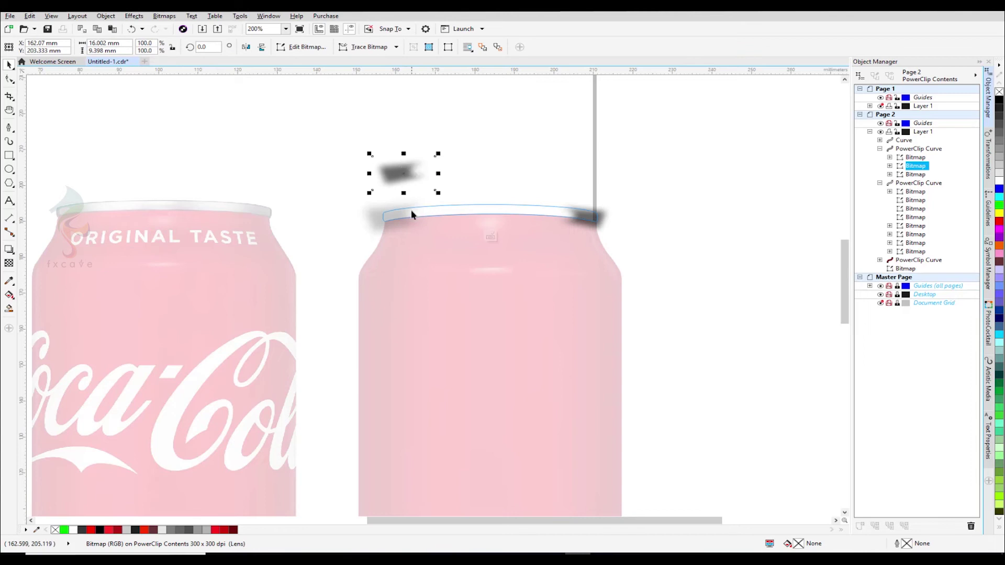
pyautogui.hotkey('ctrl', 'z')
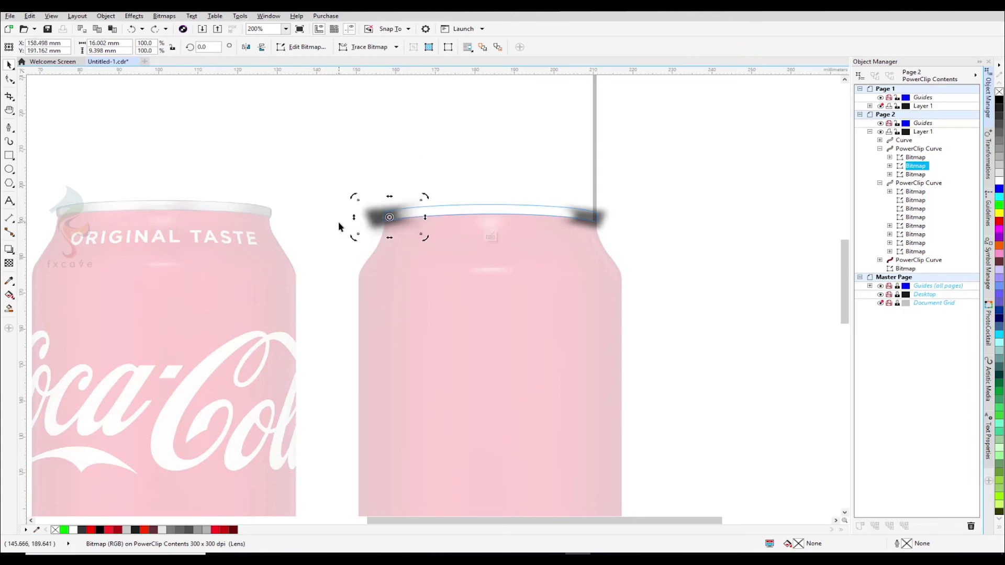
pyautogui.click(340, 226)
# Shift the mirrored shadow slightly outward at the rim's right end and duplicate it, enlarging the copy to about 22 mm wide.
pyautogui.click(601, 217)
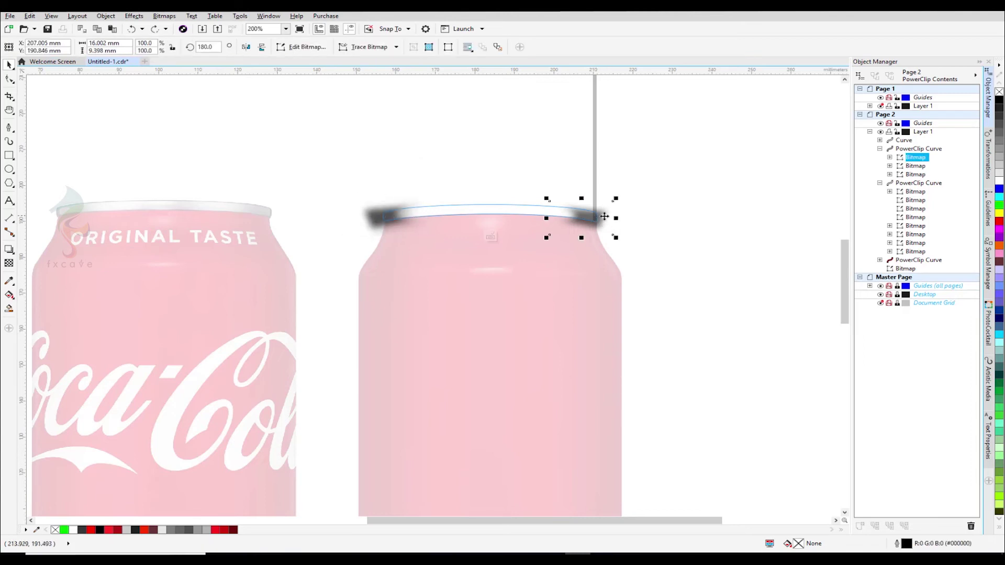
pyautogui.moveTo(597, 217); pyautogui.dragTo(604, 217)
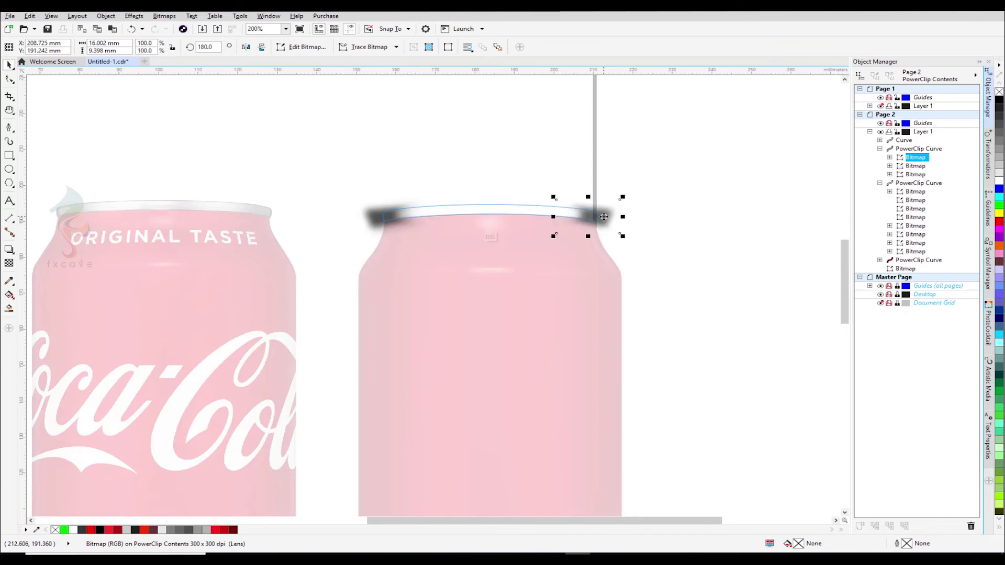
pyautogui.press('KP_Add')
pyautogui.moveTo(605, 216)
pyautogui.mouseDown()
pyautogui.moveTo(649, 192)
pyautogui.moveTo(613, 217)
pyautogui.mouseUp()
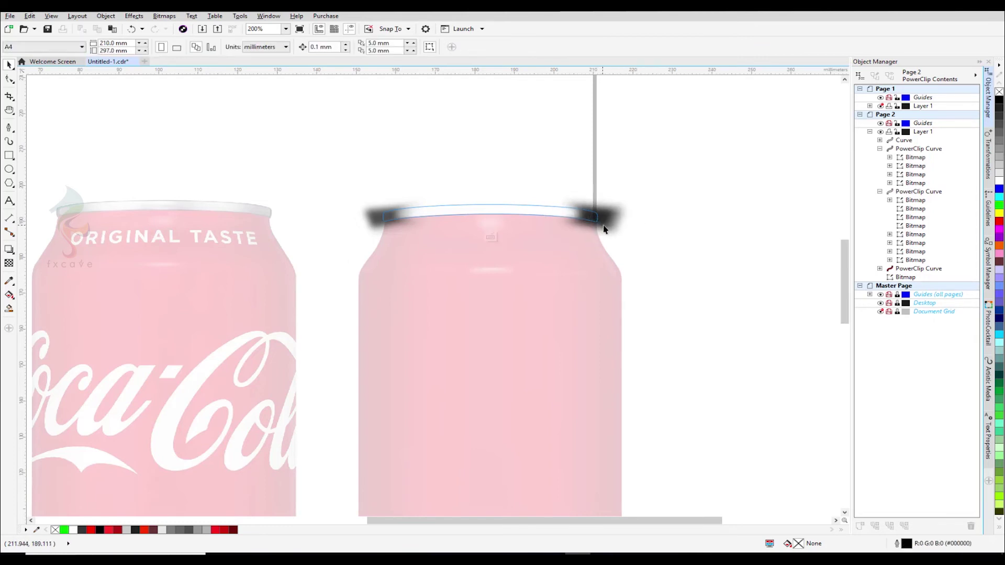
# Move the smaller right-hand shadow slightly further past the rim's right end and finish editing the PowerClip.
pyautogui.click(916, 166)
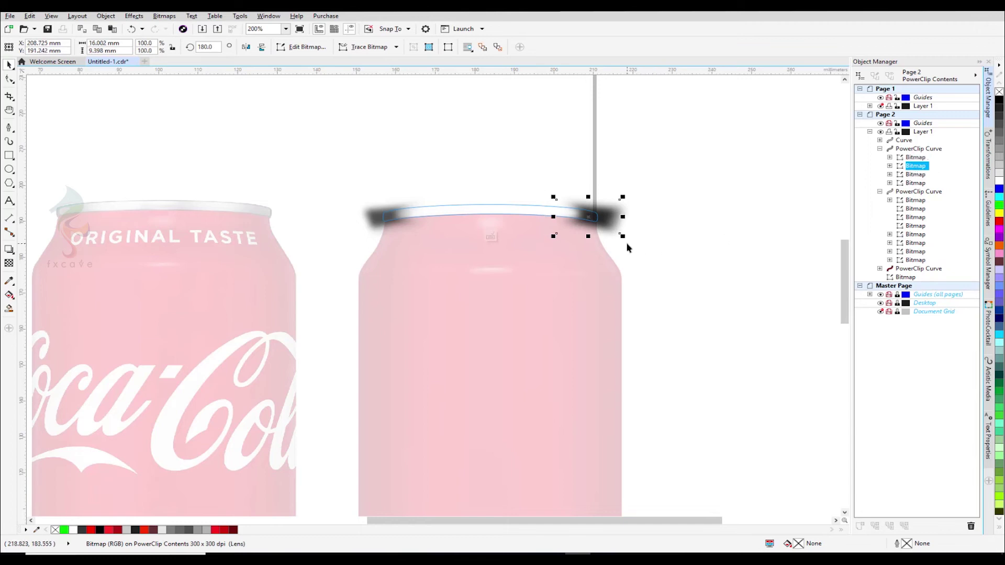
pyautogui.moveTo(589, 215); pyautogui.dragTo(606, 227)
pyautogui.click(628, 226)
pyautogui.click(917, 166)
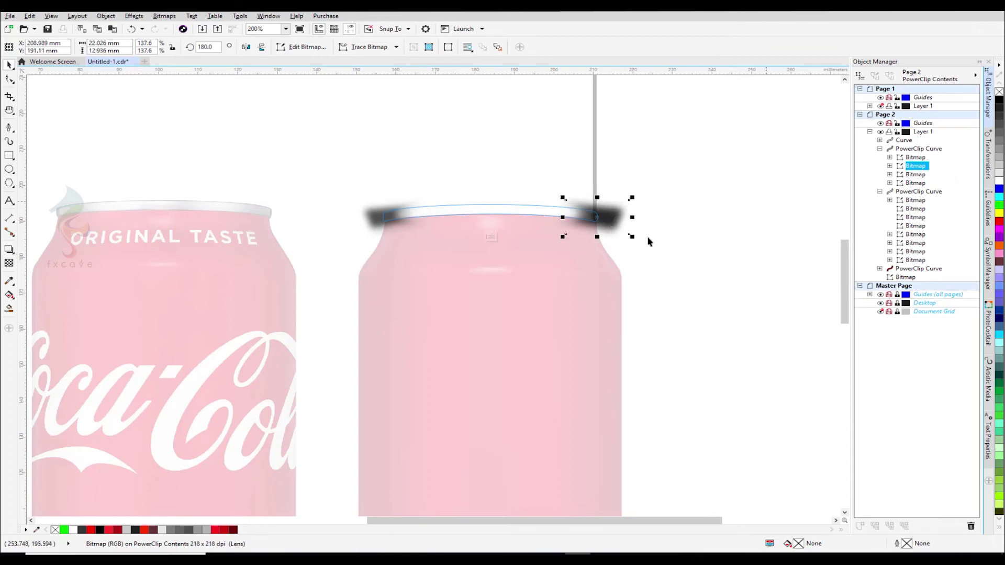
pyautogui.moveTo(634, 217); pyautogui.dragTo(596, 218)
pyautogui.click(654, 241)
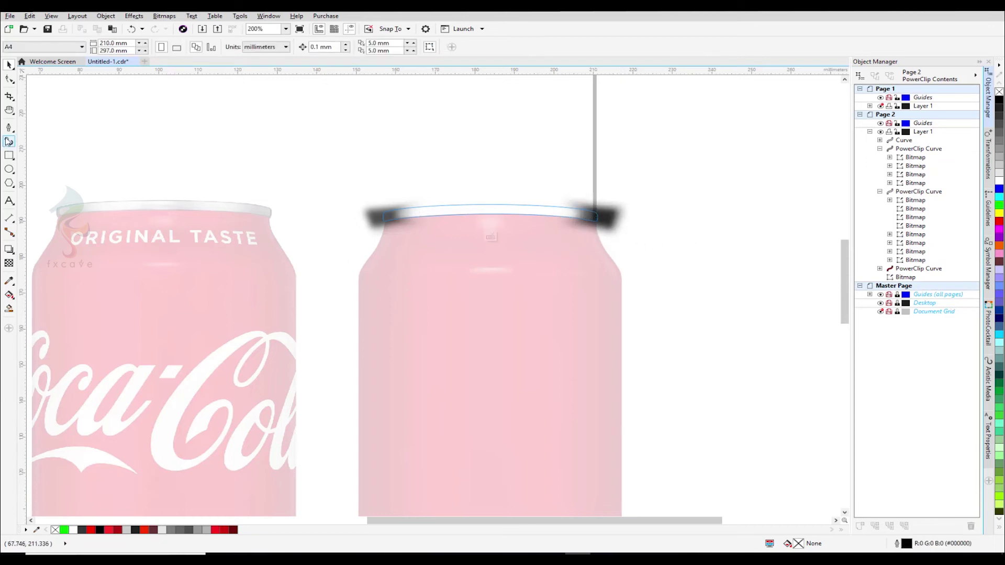
pyautogui.click(490, 237)
pyautogui.click(666, 172)
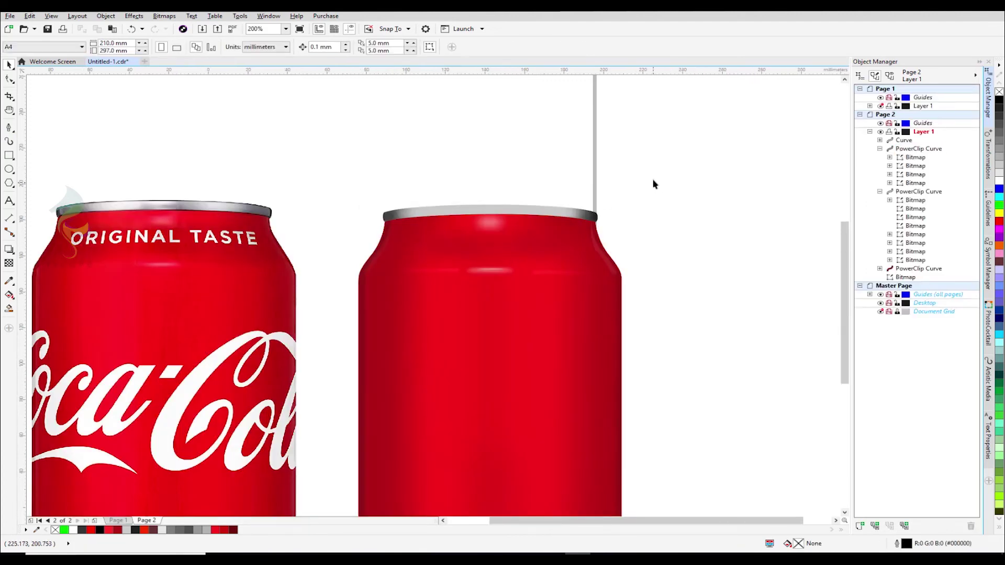
# Open the can rim's PowerClip contents for editing.
pyautogui.scroll(-2, 653, 184)
pyautogui.scroll(2, 623, 201)
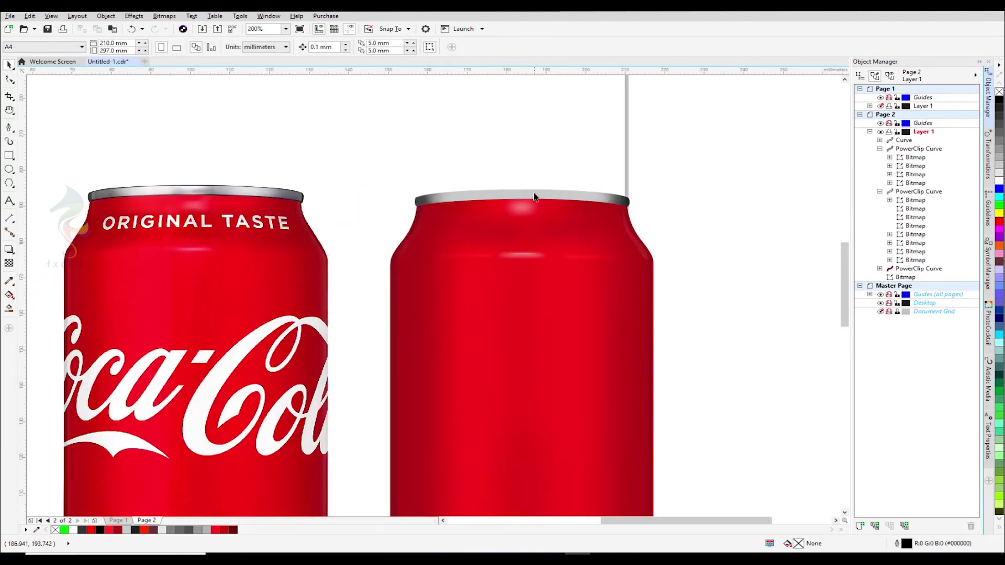
pyautogui.click(534, 197)
pyautogui.click(491, 222)
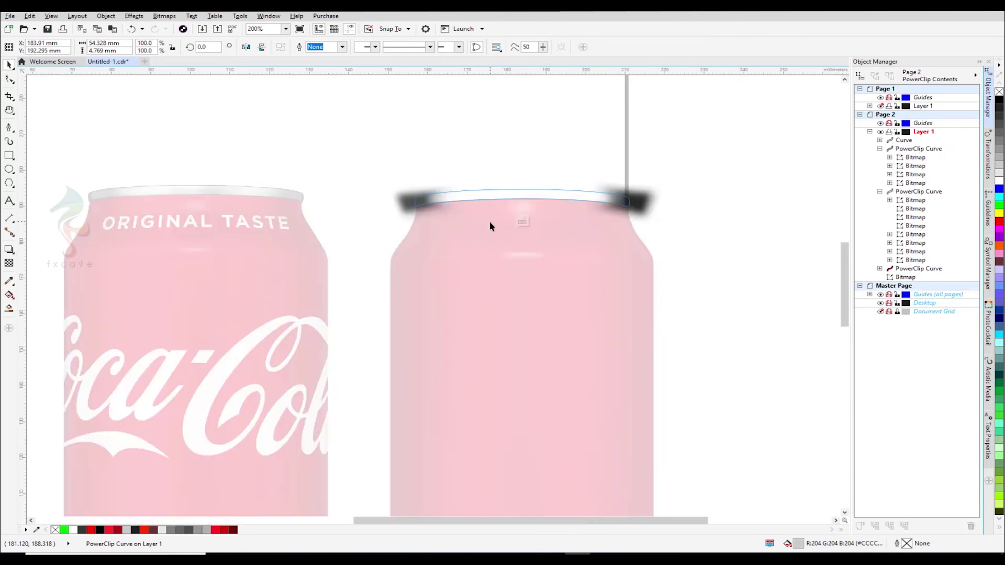
pyautogui.click(131, 180)
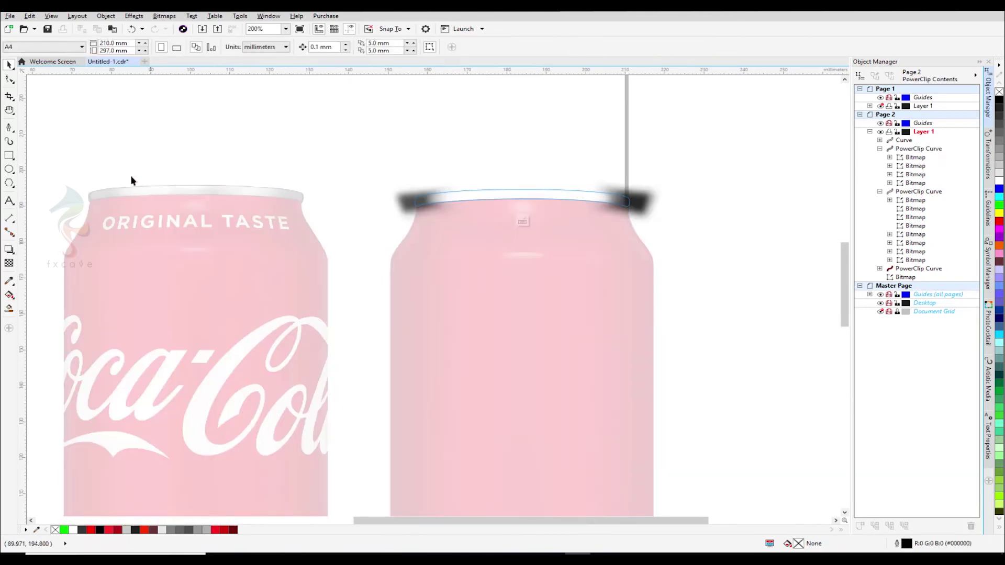
pyautogui.click(9, 129)
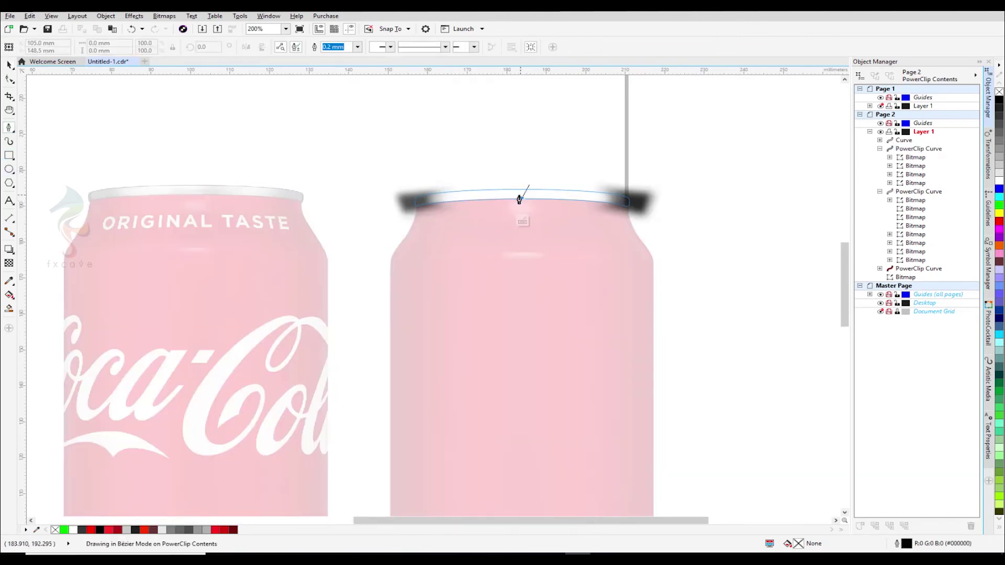
pyautogui.press('z')
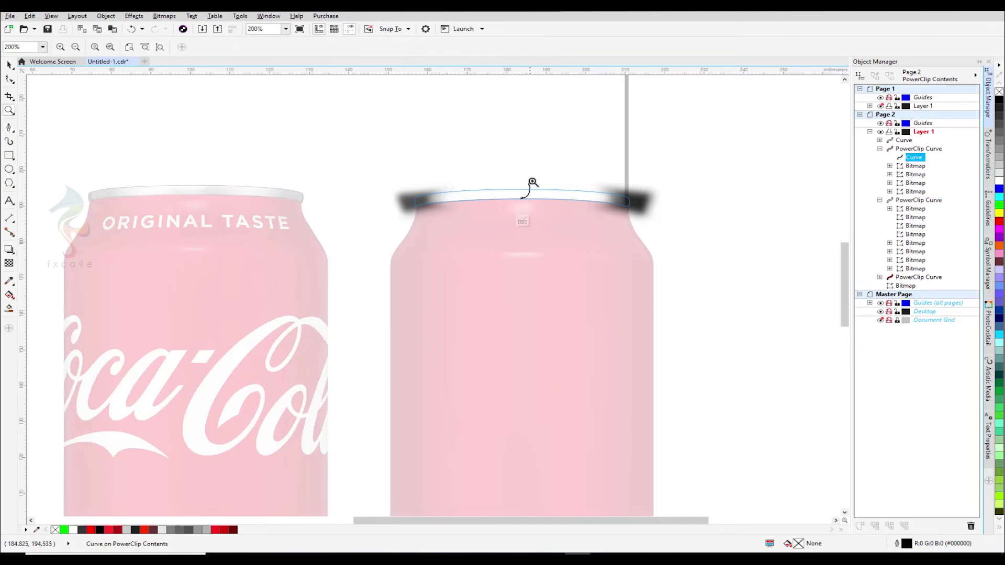
pyautogui.press('space')
pyautogui.press('Delete')
# Draw a closed wedge-shaped curve about 14 mm wide and 6.4 mm high, crossing the middle of the can's top rim.
pyautogui.scroll(1, 547, 173)
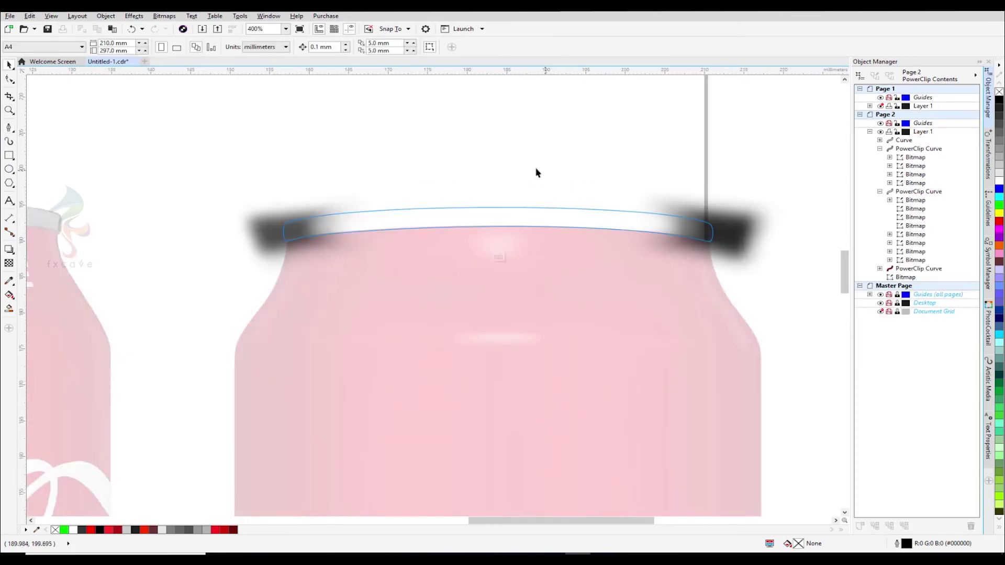
pyautogui.click(8, 128)
pyautogui.click(526, 195)
pyautogui.moveTo(489, 213); pyautogui.dragTo(463, 217)
pyautogui.click(438, 219)
pyautogui.click(449, 227)
pyautogui.click(514, 226)
pyautogui.click(532, 202)
pyautogui.click(547, 180)
pyautogui.press('space')
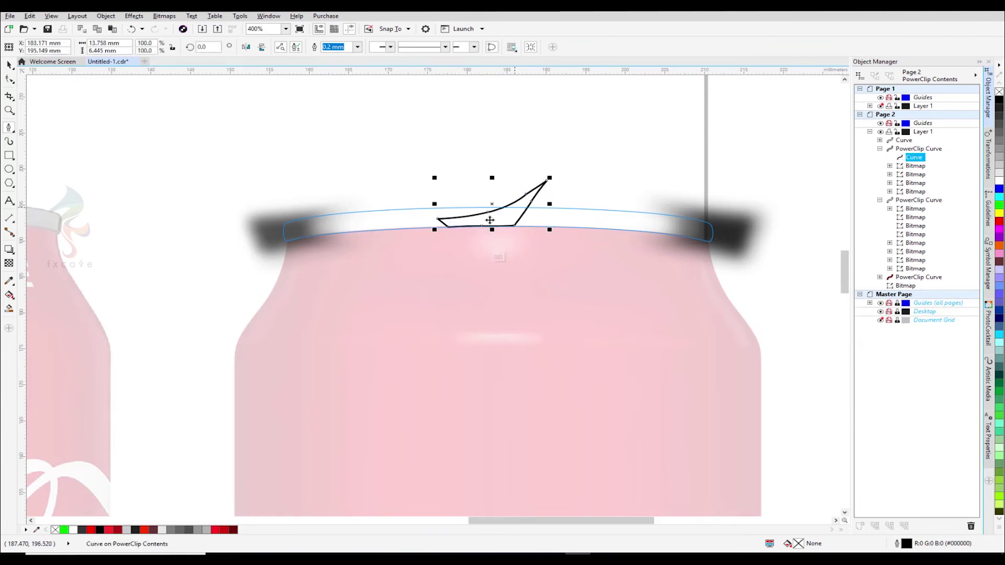
# Fill the wedge with dark gray (#4D4D4D) without an outline and convert it to a bitmap.
pyautogui.click(997, 127)
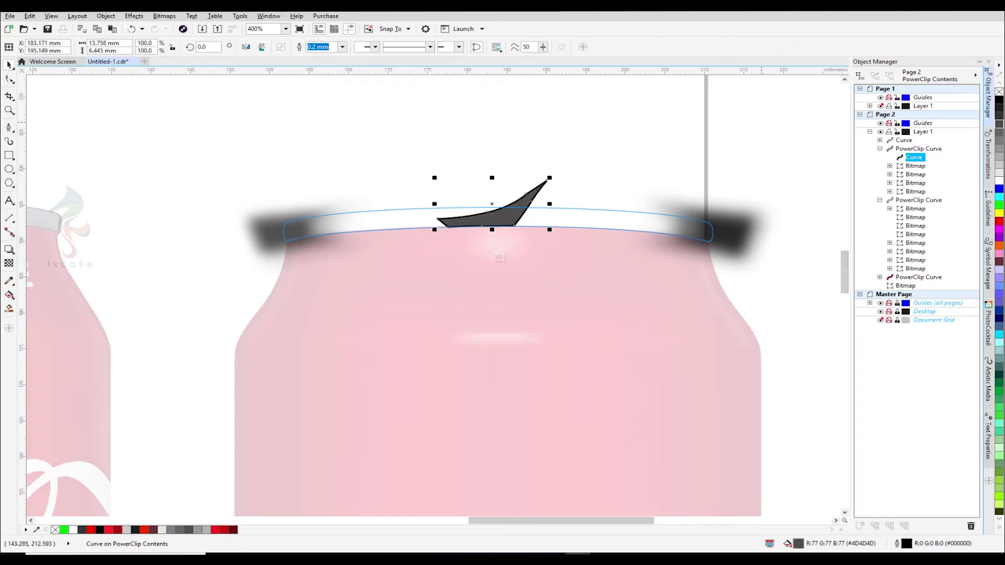
pyautogui.rightClick(999, 92)
pyautogui.click(163, 16)
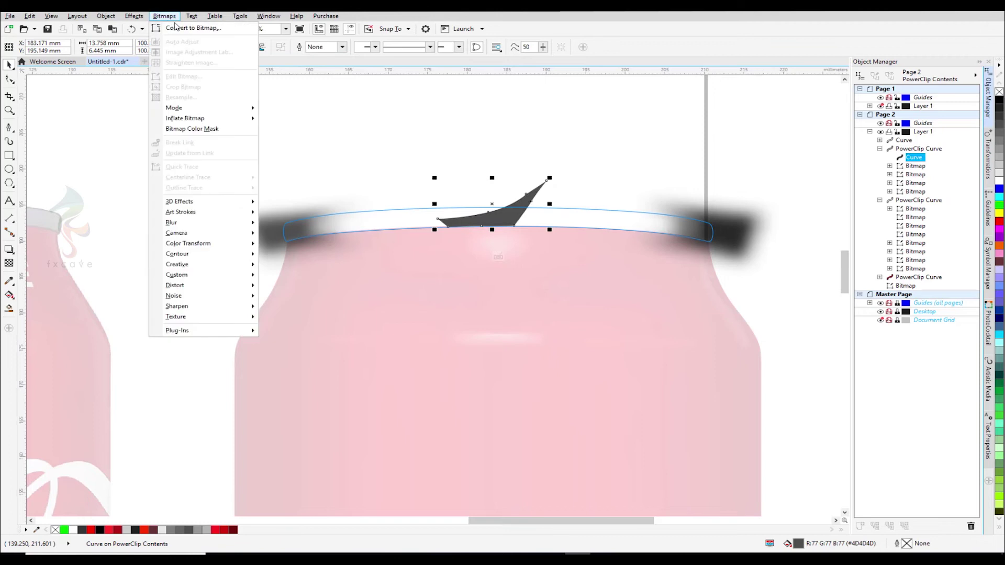
pyautogui.click(192, 28)
pyautogui.click(463, 333)
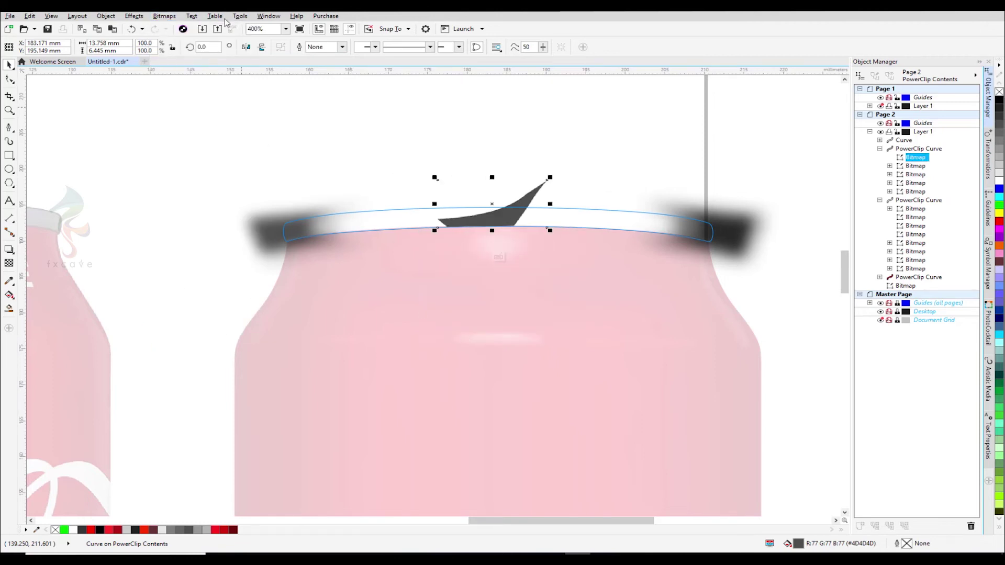
# Apply a Gaussian Blur with a 6-pixel radius to the wedge bitmap in the rim's middle.
pyautogui.click(164, 16)
pyautogui.moveTo(195, 225)
pyautogui.click(298, 236)
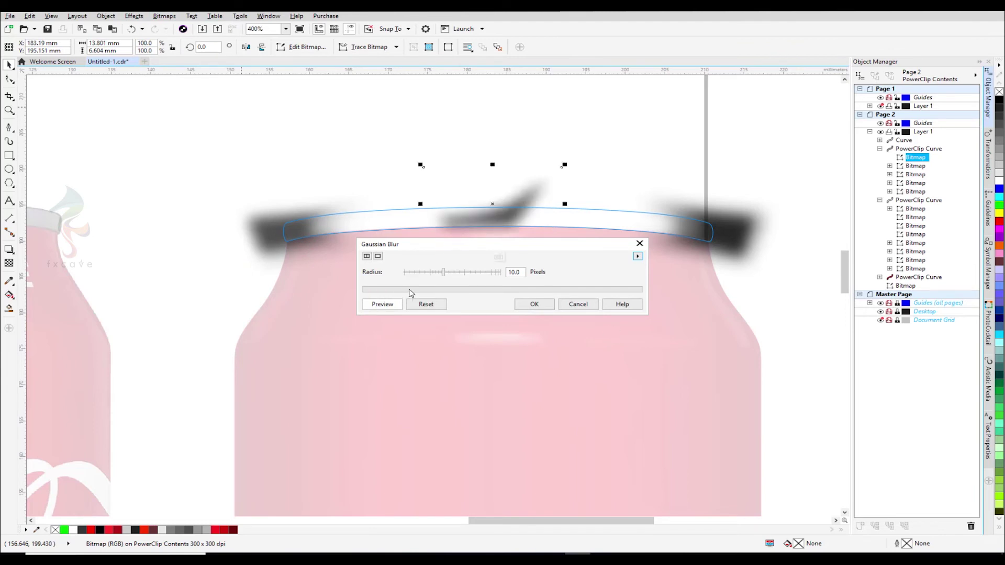
pyautogui.click(457, 274)
pyautogui.moveTo(457, 274); pyautogui.dragTo(445, 273)
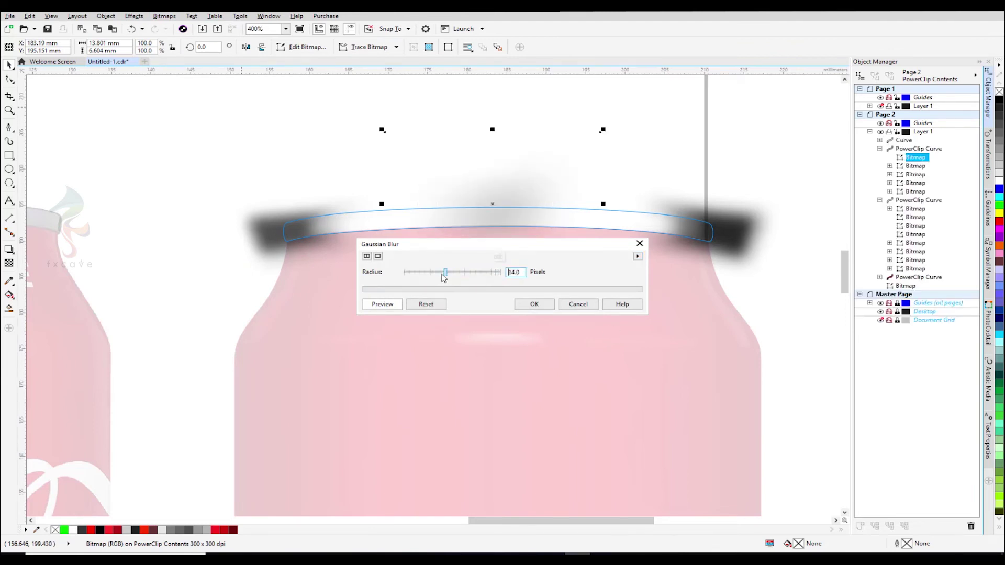
pyautogui.click(534, 304)
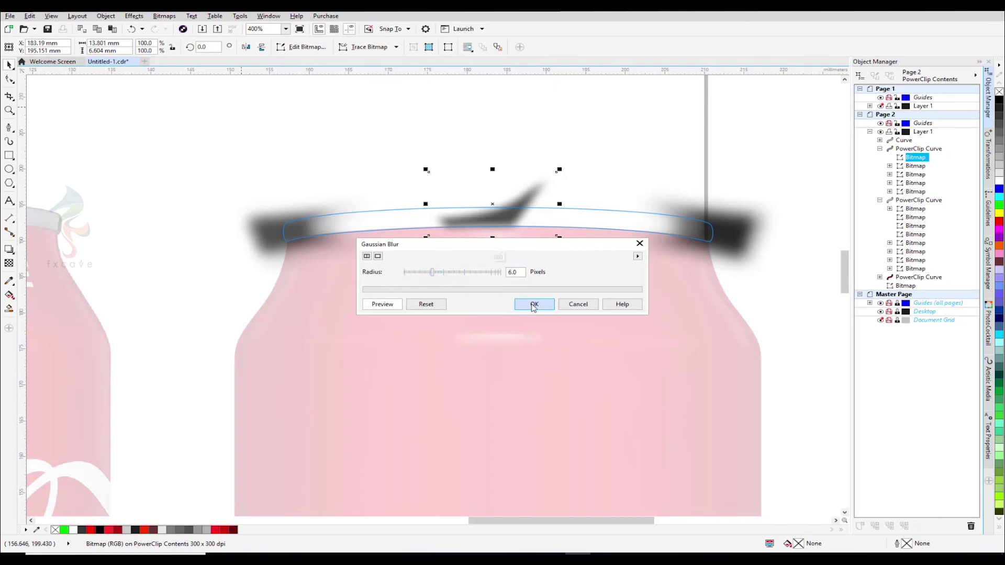
# Give the blurred wedge a uniform transparency of 50.
pyautogui.click(9, 263)
pyautogui.click(40, 47)
pyautogui.click(23, 47)
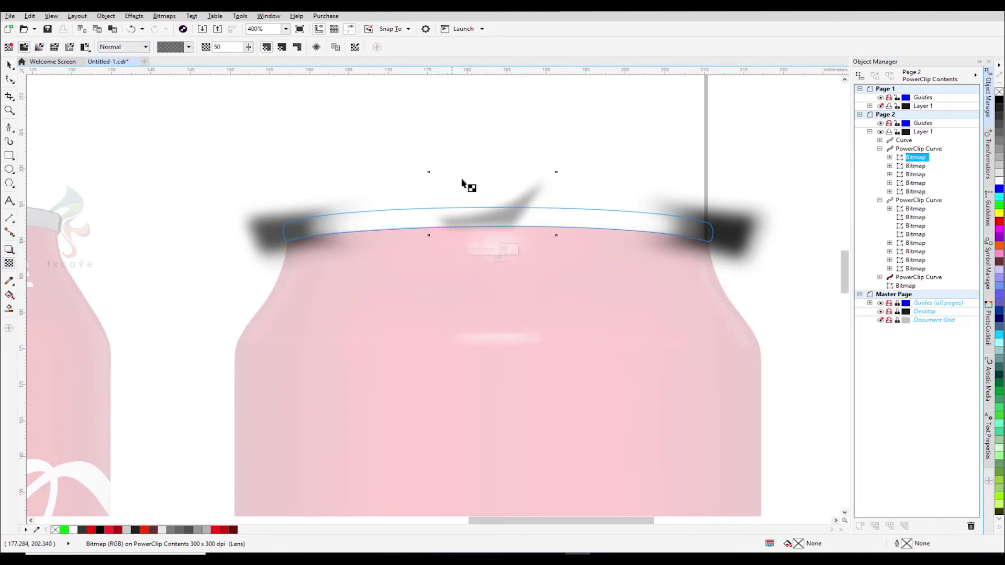
pyautogui.press('space')
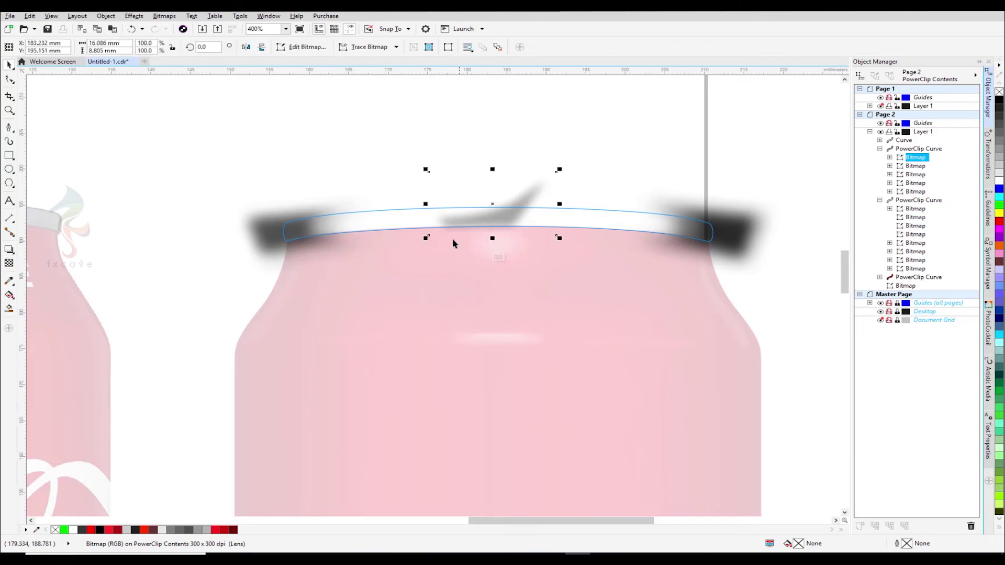
# Stretch the middle shadow horizontally on both sides to about 22.7 mm wide and finish editing the rim's PowerClip.
pyautogui.moveTo(426, 204); pyautogui.dragTo(410, 203)
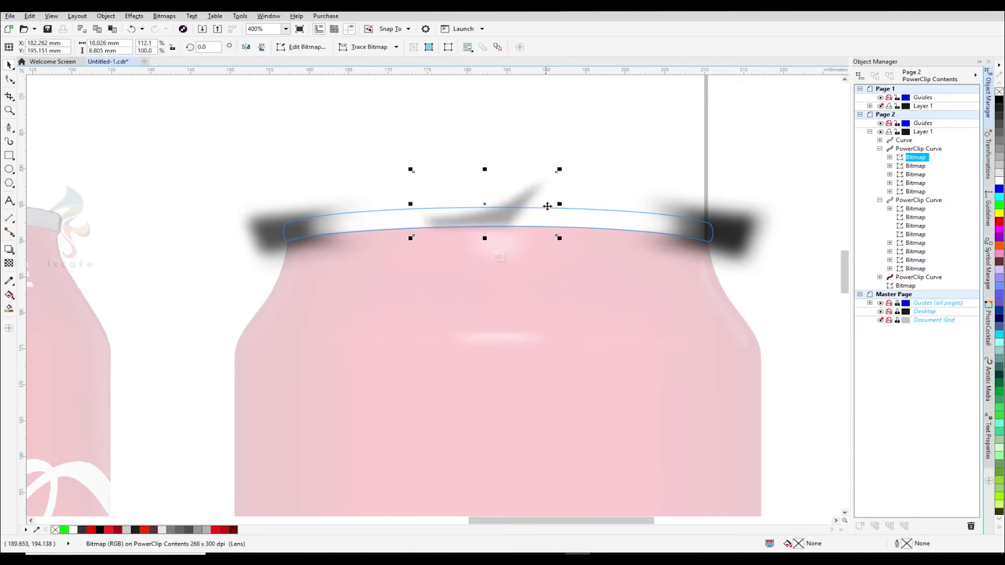
pyautogui.moveTo(559, 203); pyautogui.dragTo(596, 204)
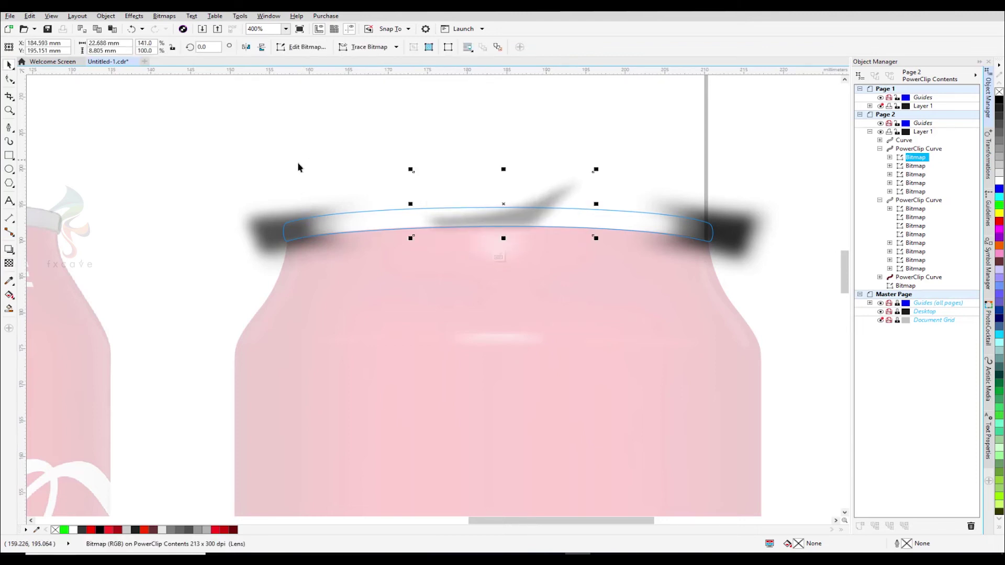
pyautogui.click(498, 255)
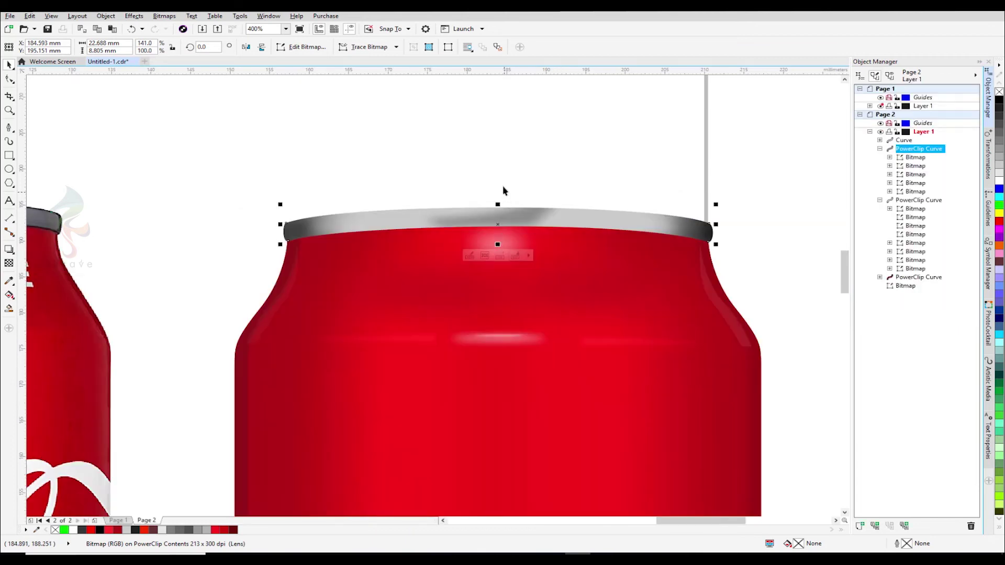
# Reopen the rim's PowerClip, shift the middle shadow slightly right and down, and finish editing.
pyautogui.scroll(-2, 475, 143)
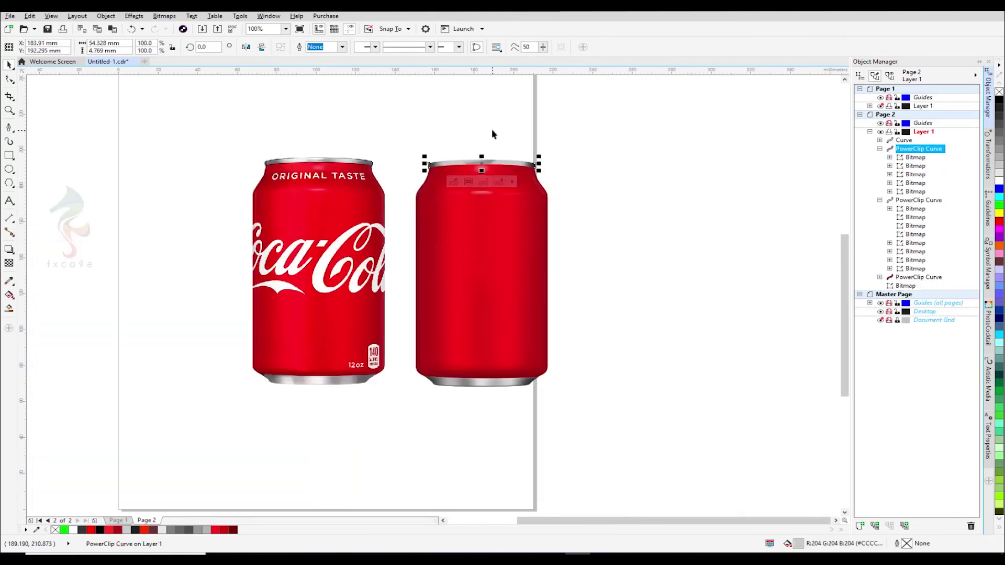
pyautogui.scroll(1, 485, 139)
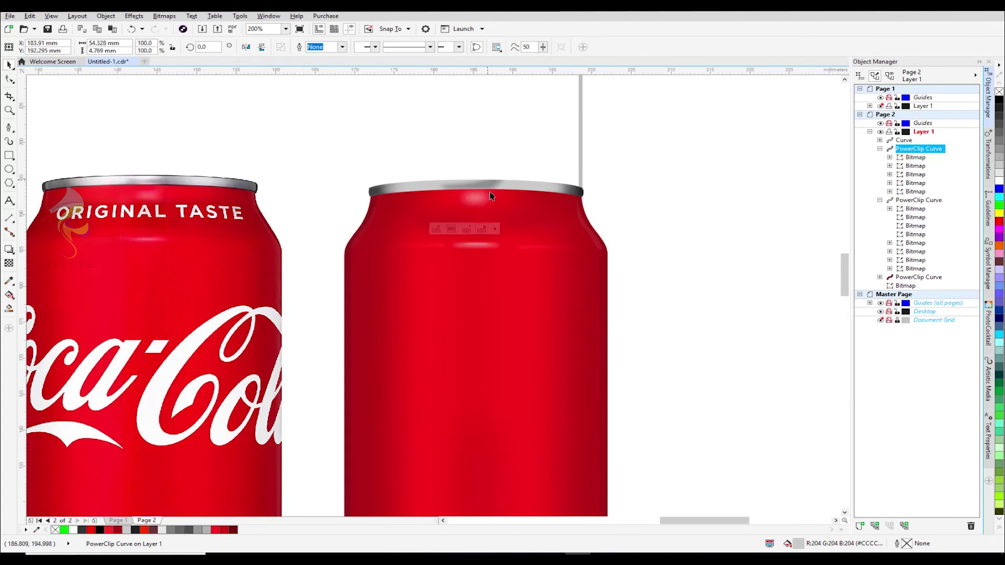
pyautogui.scroll(1, 493, 160)
pyautogui.click(440, 232)
pyautogui.click(492, 191)
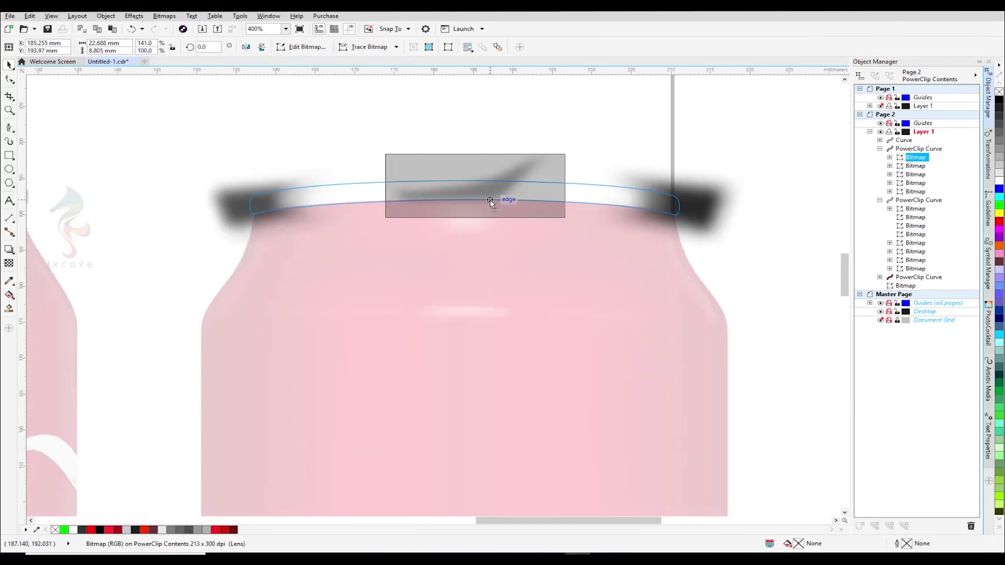
pyautogui.moveTo(494, 198); pyautogui.dragTo(511, 193)
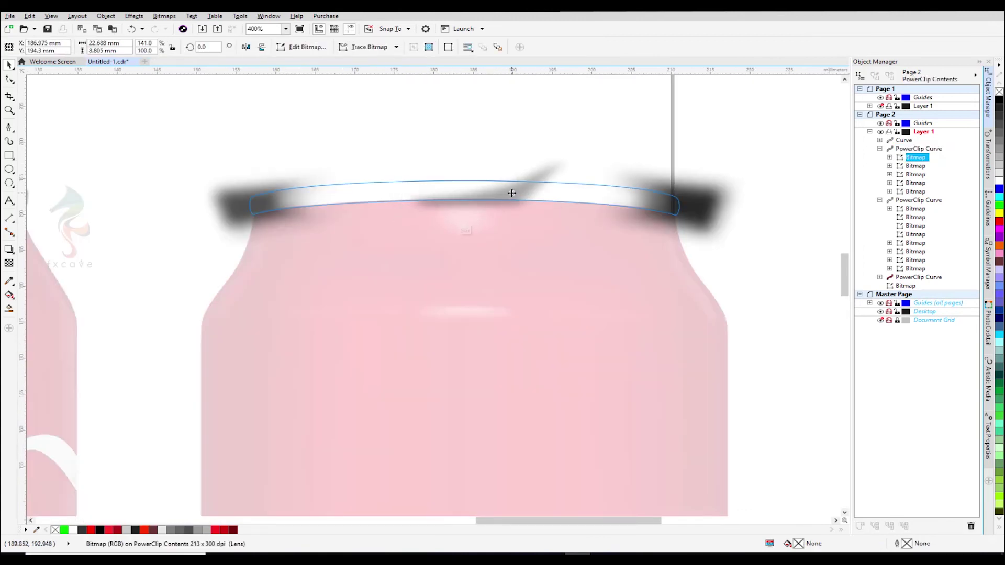
pyautogui.click(766, 123)
pyautogui.scroll(-1, 726, 152)
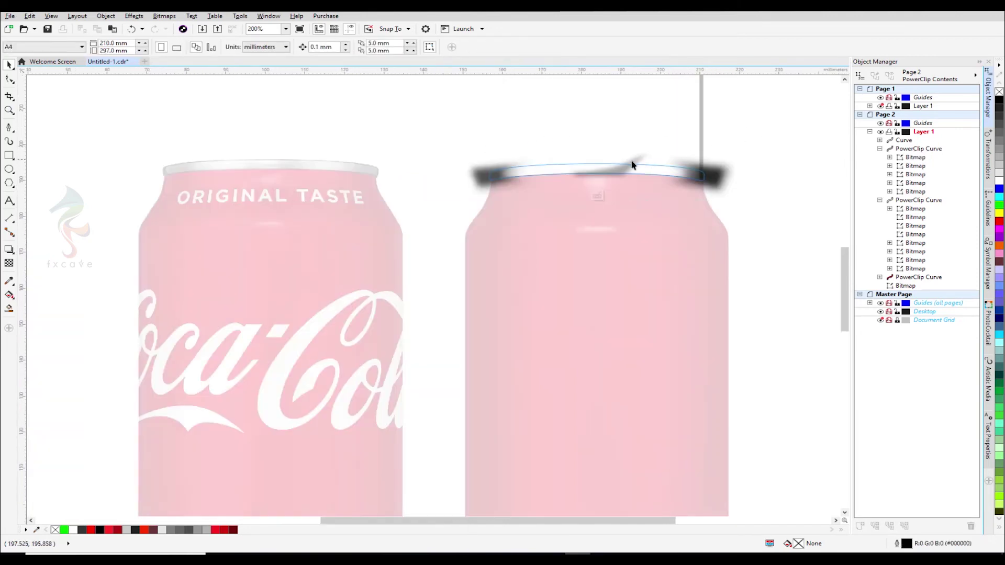
pyautogui.click(597, 197)
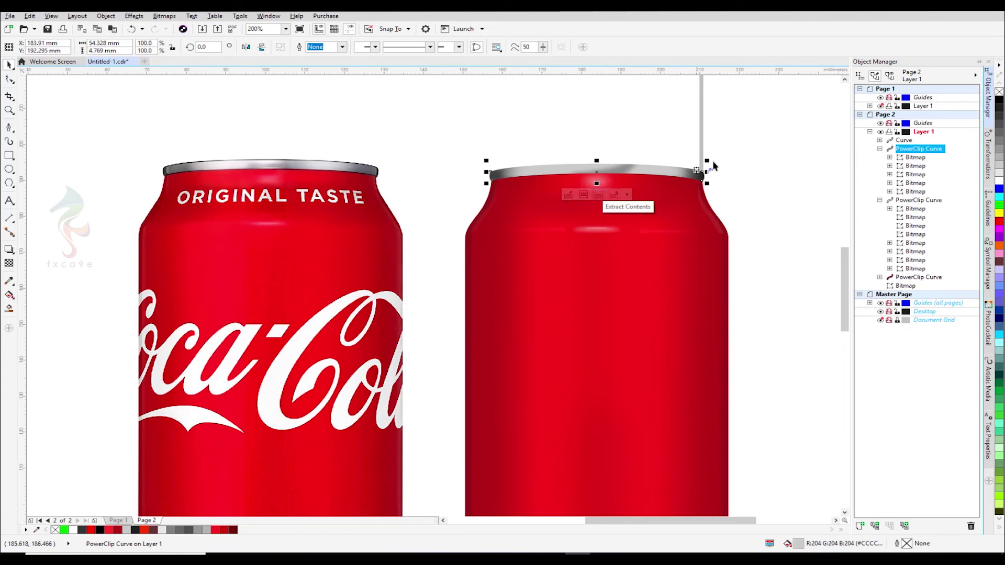
# Fill the can's top rim with white and give it a black 0.2 mm outline.
pyautogui.click(764, 142)
pyautogui.click(673, 174)
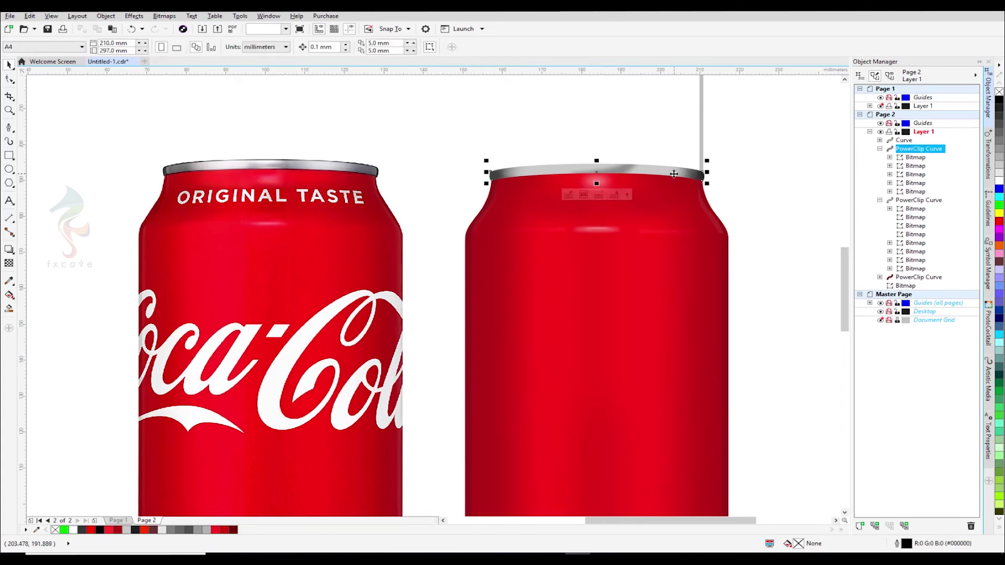
pyautogui.click(999, 181)
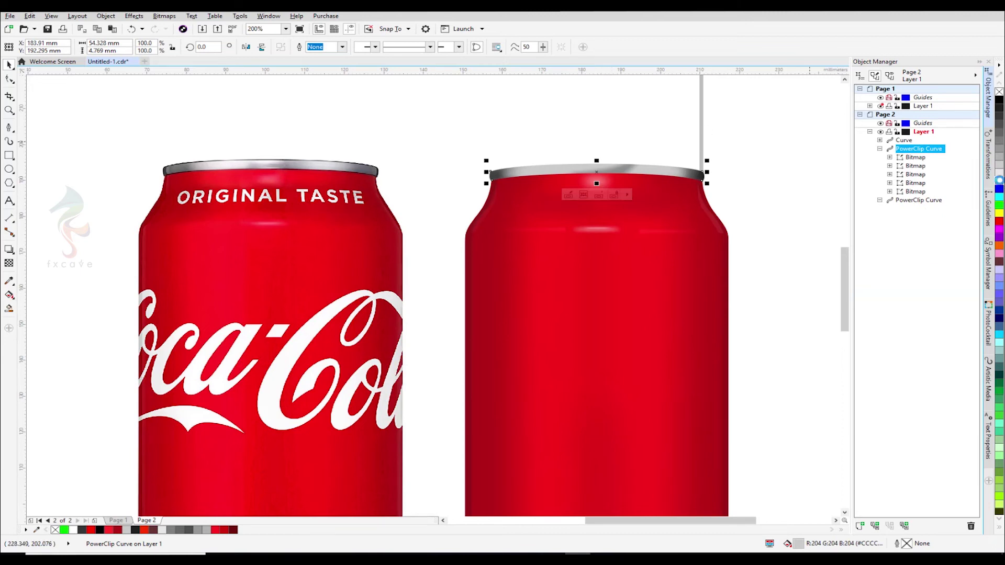
pyautogui.rightClick(1000, 102)
# Try a white outline on the can's bottom rim and undo it.
pyautogui.scroll(-2, 453, 145)
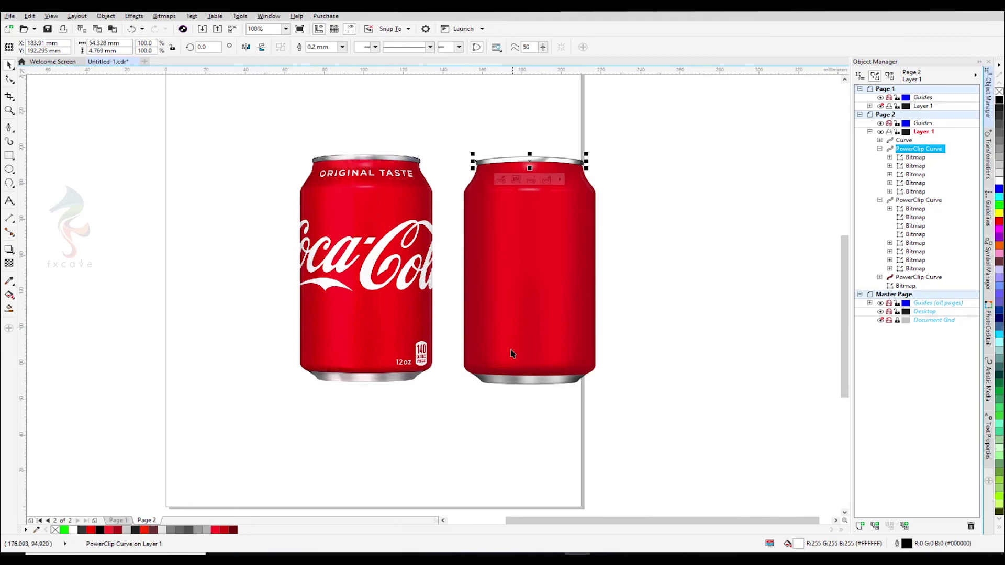
pyautogui.click(522, 379)
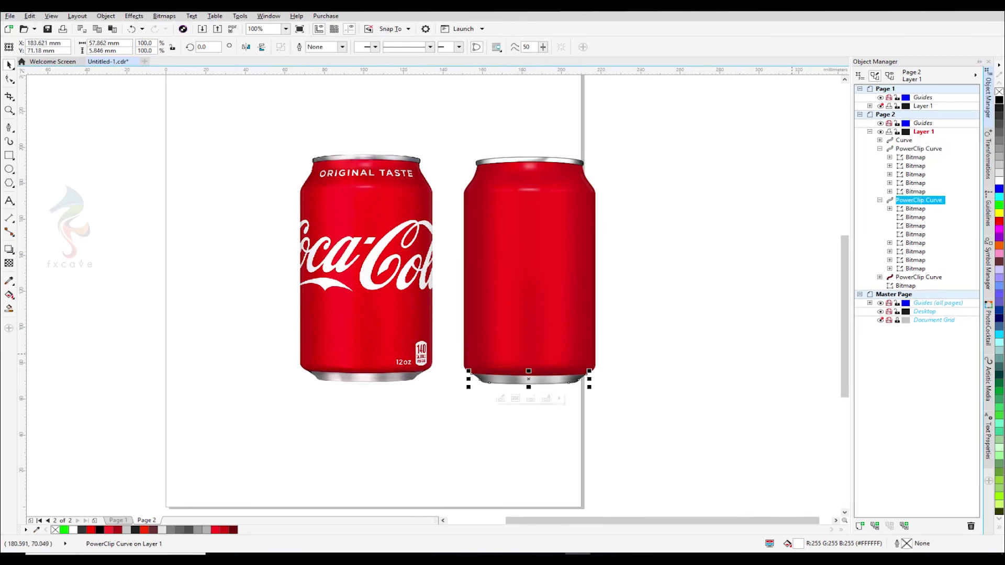
pyautogui.rightClick(1000, 181)
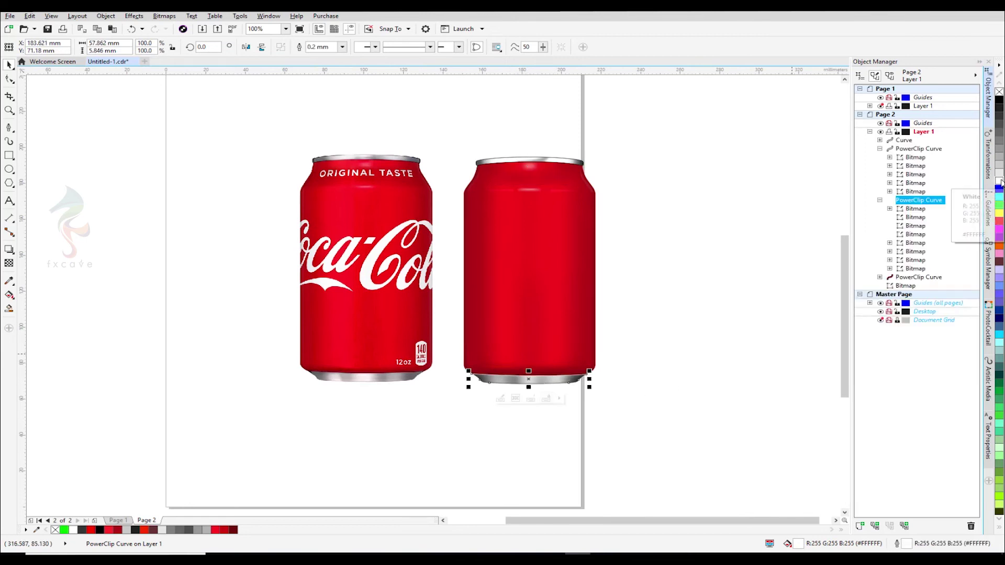
pyautogui.hotkey('ctrl', 'z')
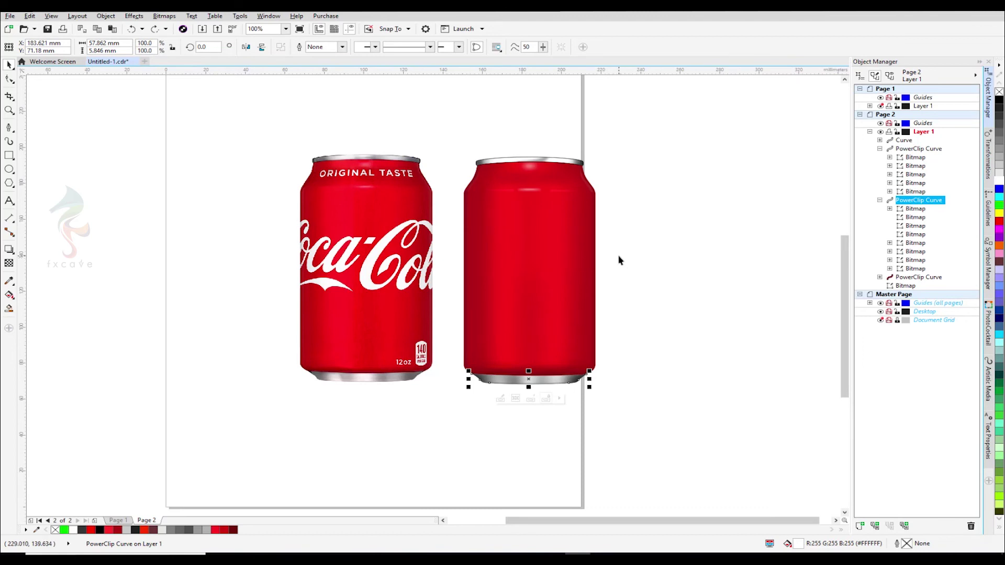
# Deselect the bottom rim and save the document.
pyautogui.click(714, 139)
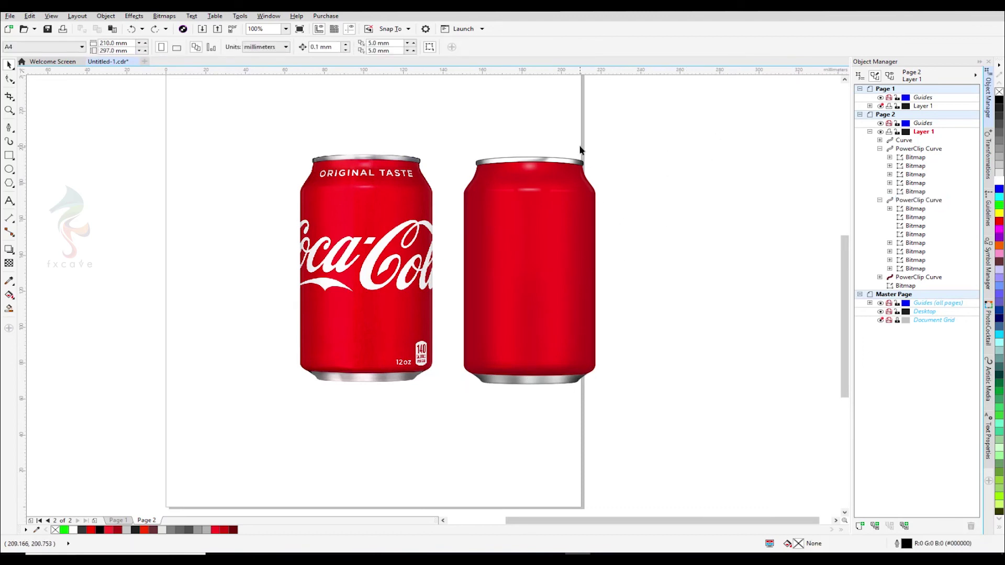
pyautogui.scroll(1, 587, 175)
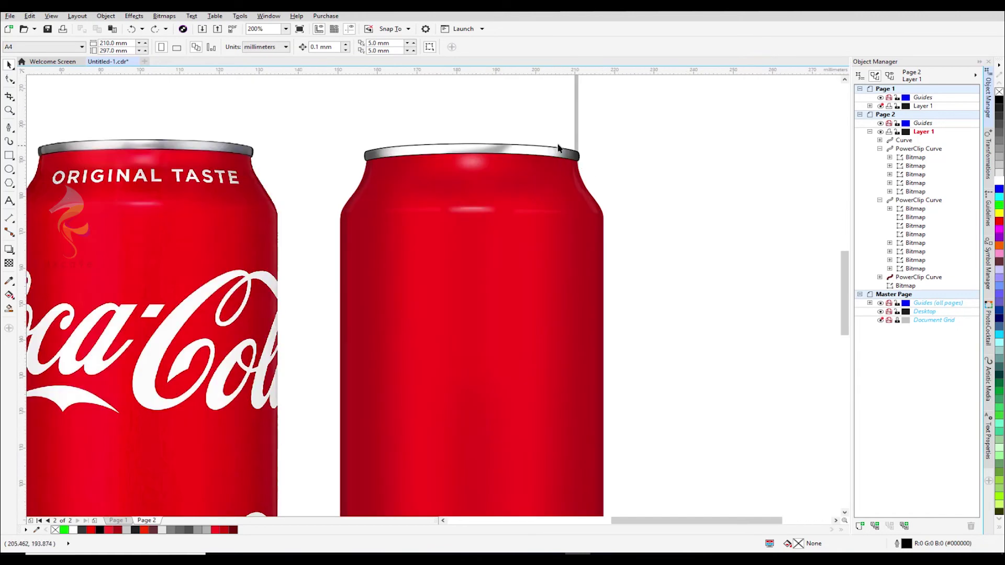
pyautogui.hotkey('ctrl', 's')
# Copy the outlined top rim and paste the duplicate in place inside the rim's own PowerClip.
pyautogui.scroll(1, 332, 155)
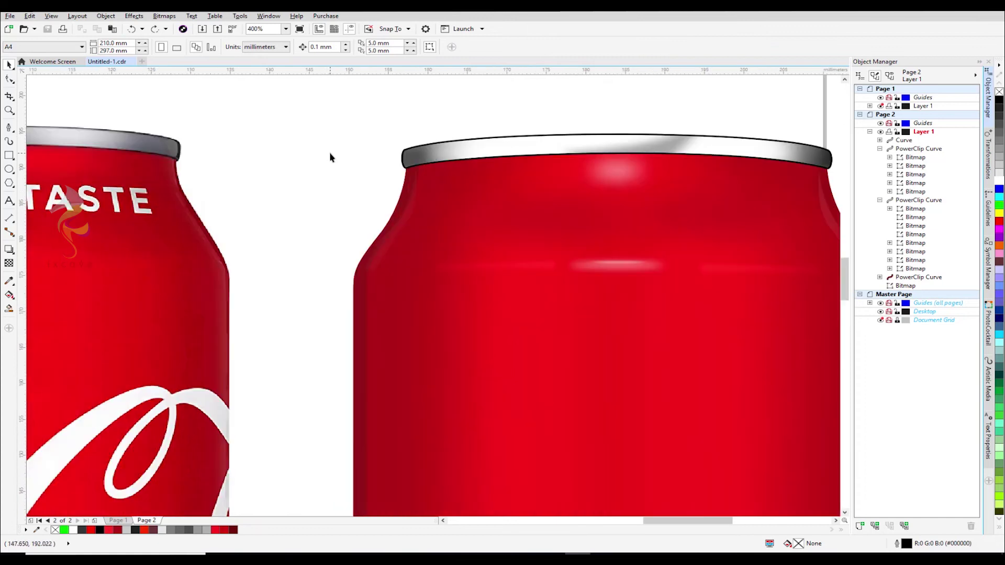
pyautogui.scroll(1, 384, 143)
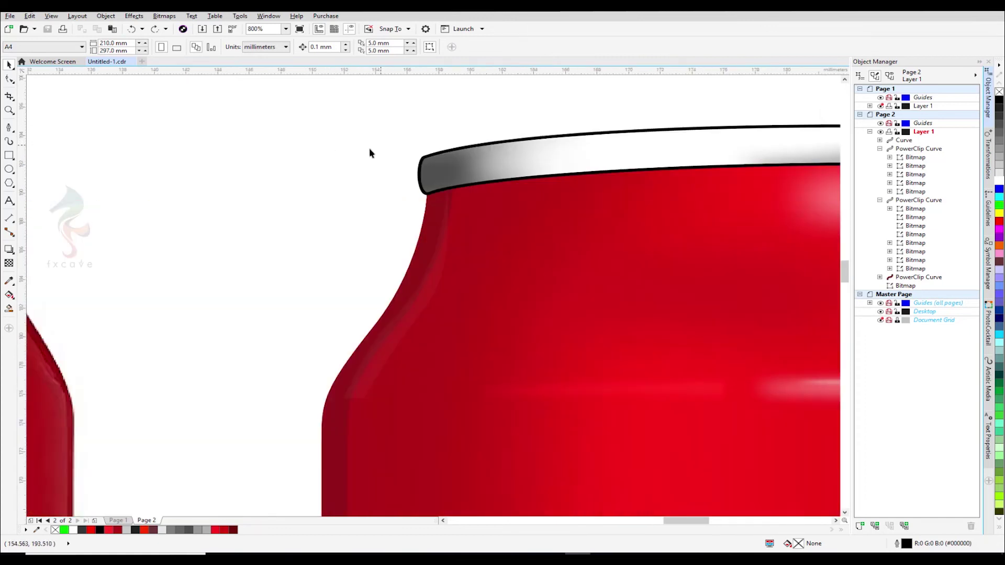
pyautogui.click(420, 183)
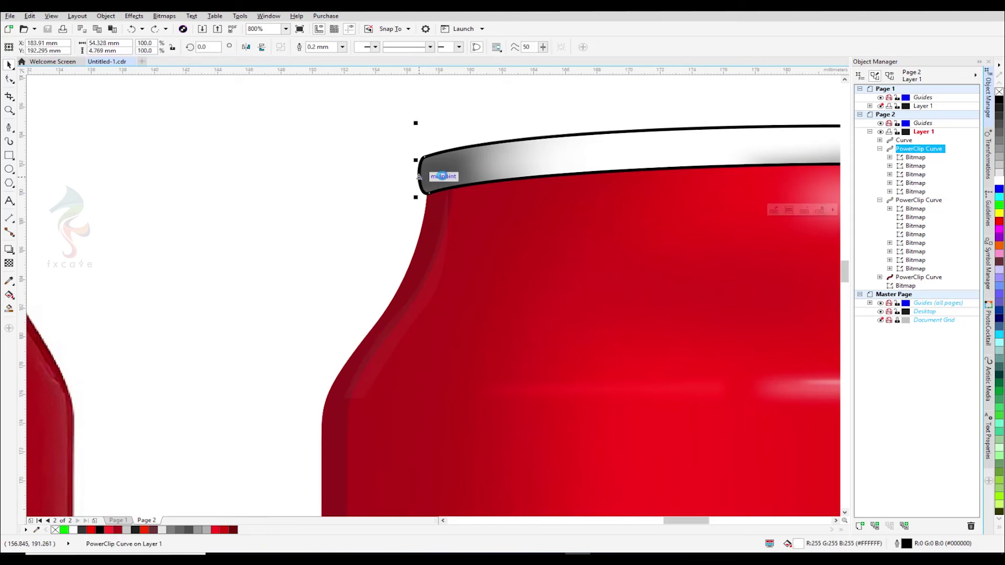
pyautogui.click(774, 210)
pyautogui.scroll(-1, 481, 214)
pyautogui.click(479, 213)
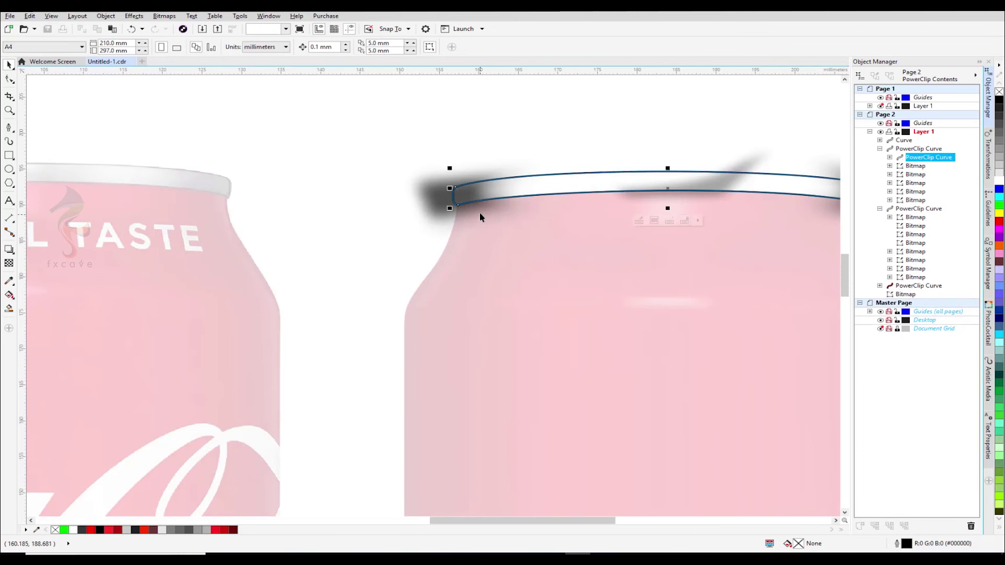
pyautogui.scroll(-1, 449, 194)
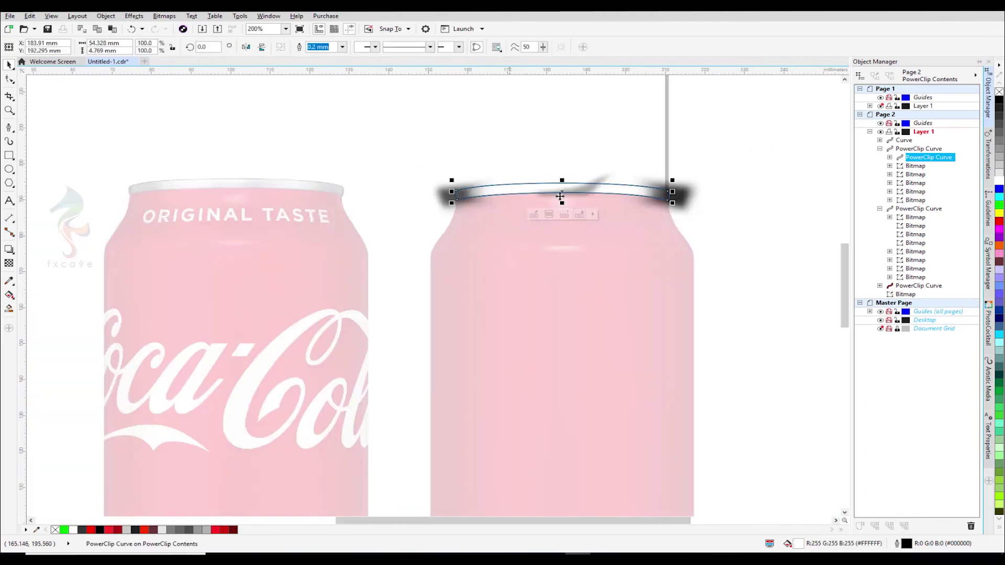
# Place a slightly offset copy over the clipped white rim and subtract it with Back minus front to leave a thin crescent.
pyautogui.scroll(1, 439, 196)
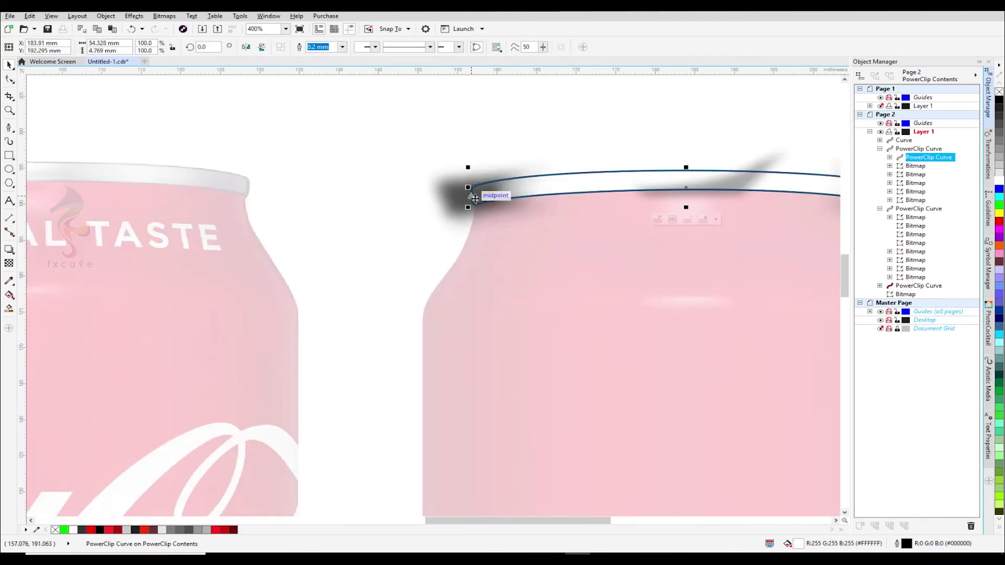
pyautogui.moveTo(685, 188)
pyautogui.mouseDown()
pyautogui.moveTo(705, 187)
pyautogui.moveTo(693, 190)
pyautogui.mouseUp()
pyautogui.keyDown('shift'); pyautogui.click(470, 199); pyautogui.keyUp('shift')
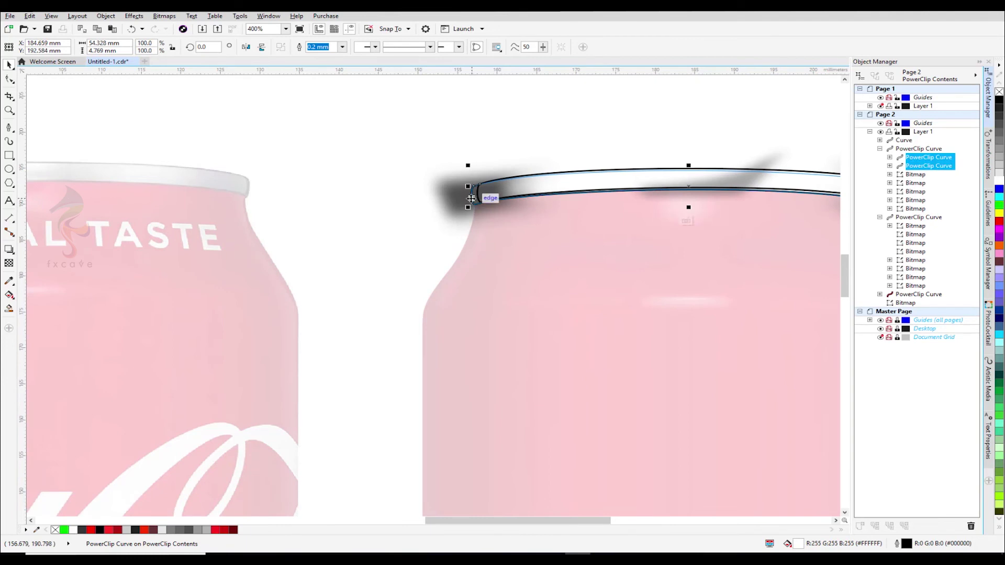
pyautogui.click(315, 47)
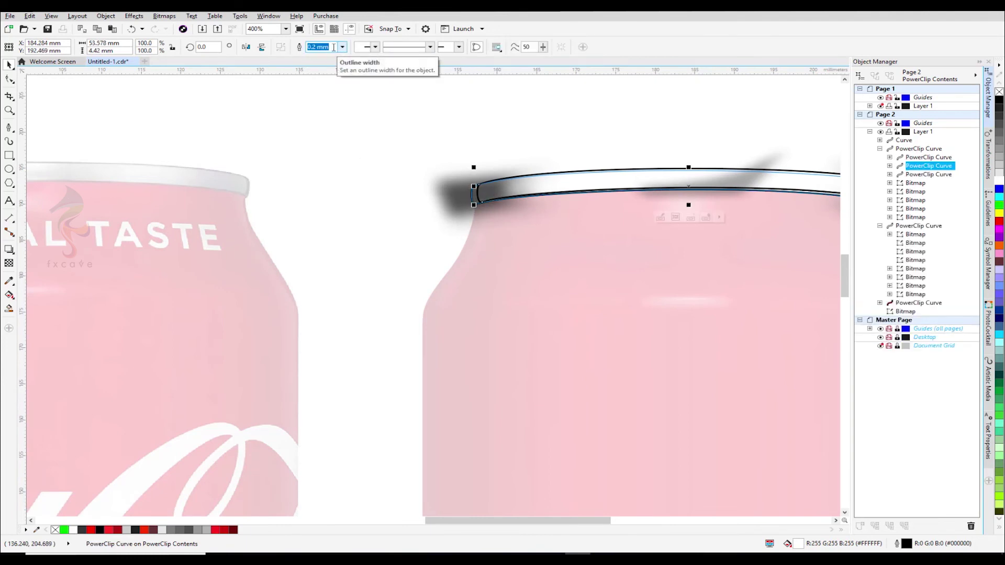
pyautogui.hotkey('ctrl', 'z')
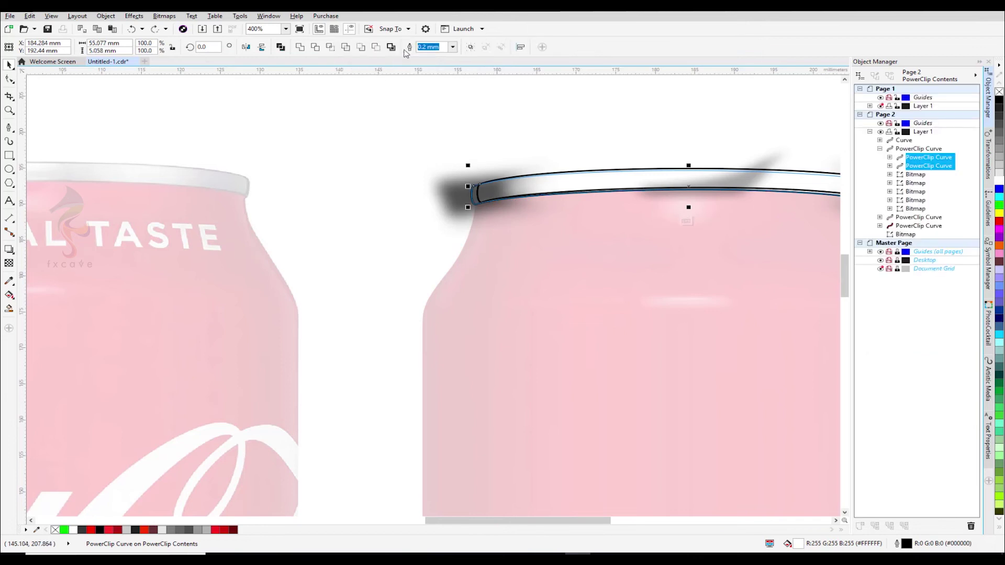
pyautogui.click(389, 48)
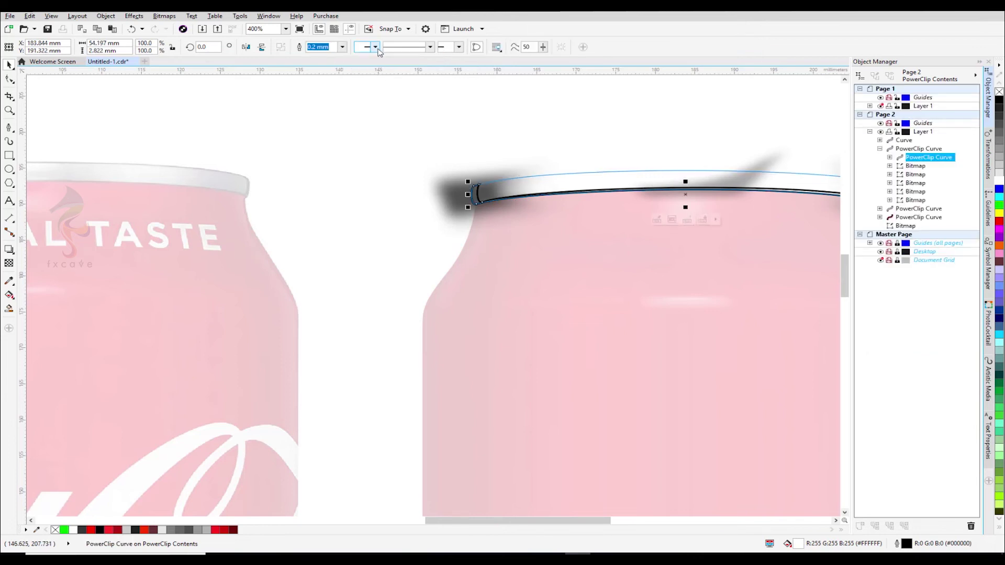
# Fill the rim's crescent with black and give it a uniform transparency of 87.
pyautogui.click(1000, 103)
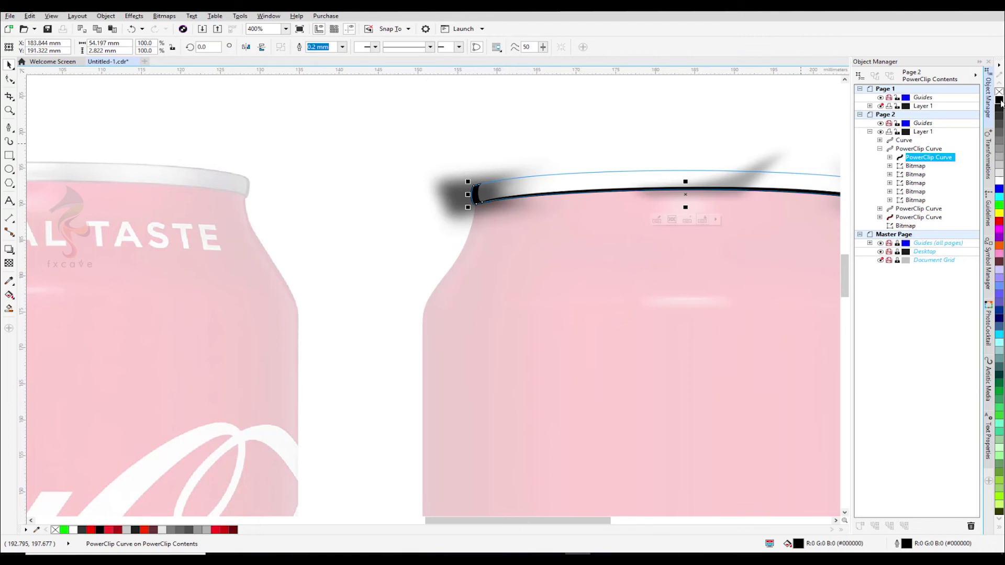
pyautogui.click(268, 133)
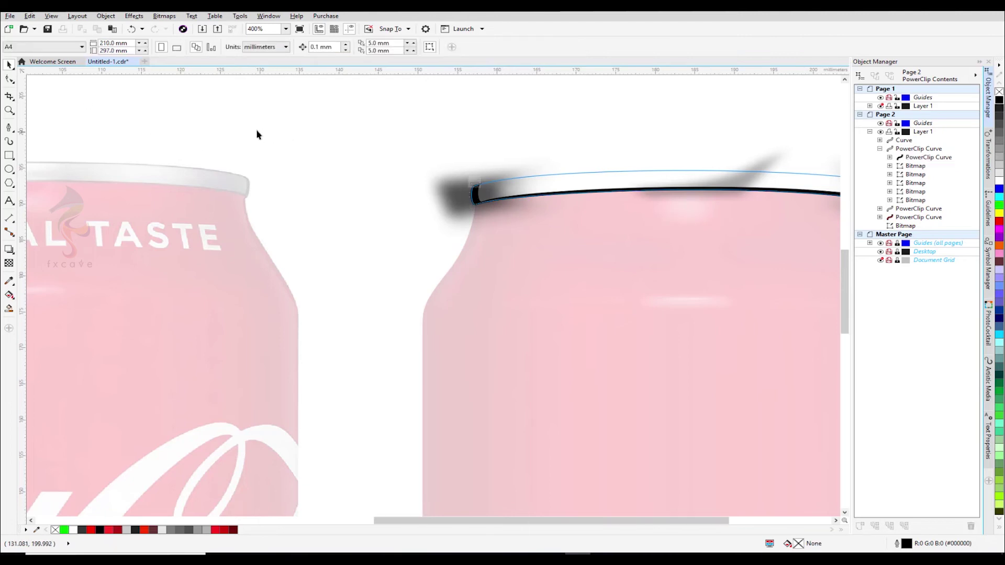
pyautogui.scroll(-1, 255, 134)
pyautogui.scroll(1, 427, 146)
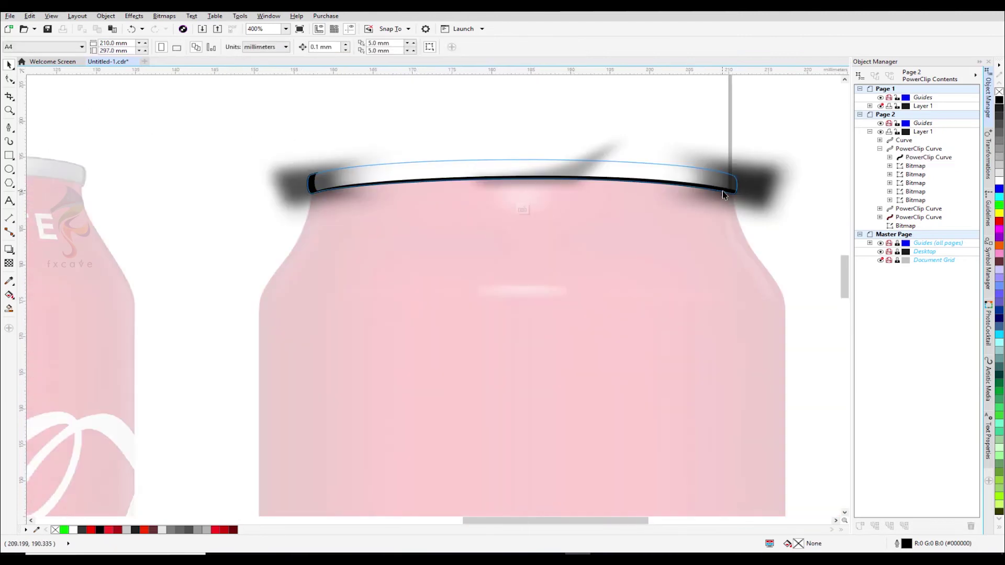
pyautogui.click(722, 194)
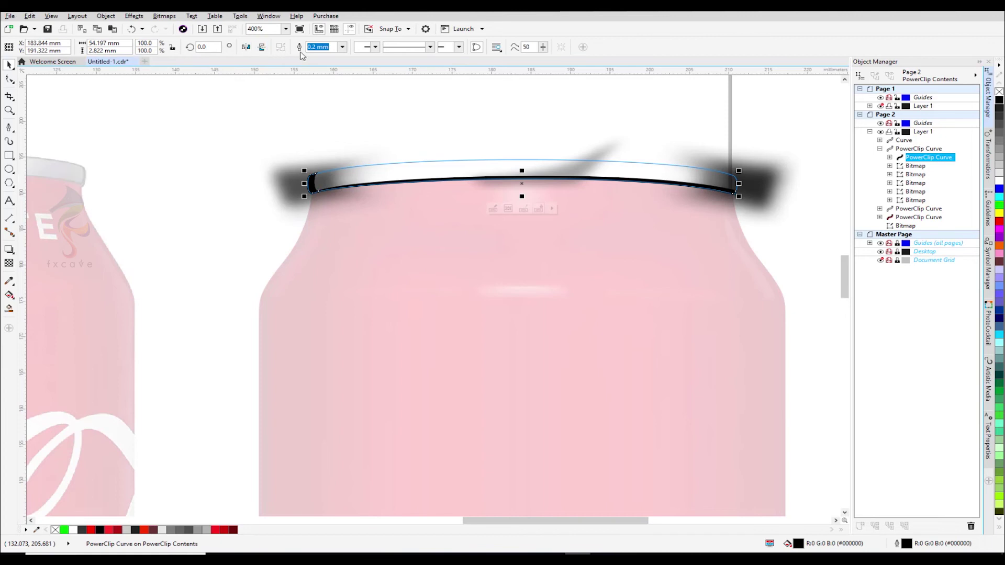
pyautogui.click(11, 264)
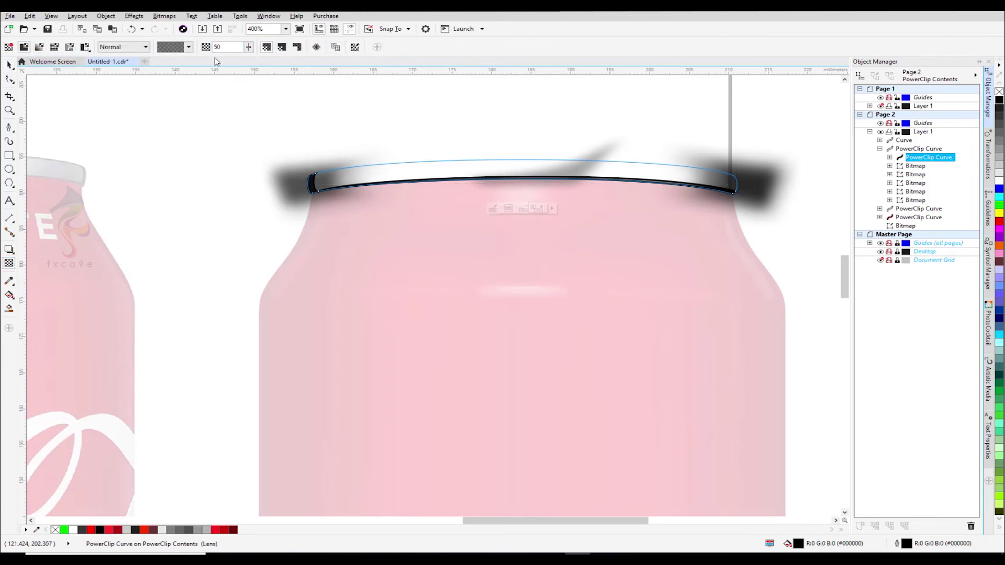
pyautogui.moveTo(248, 49); pyautogui.dragTo(244, 56)
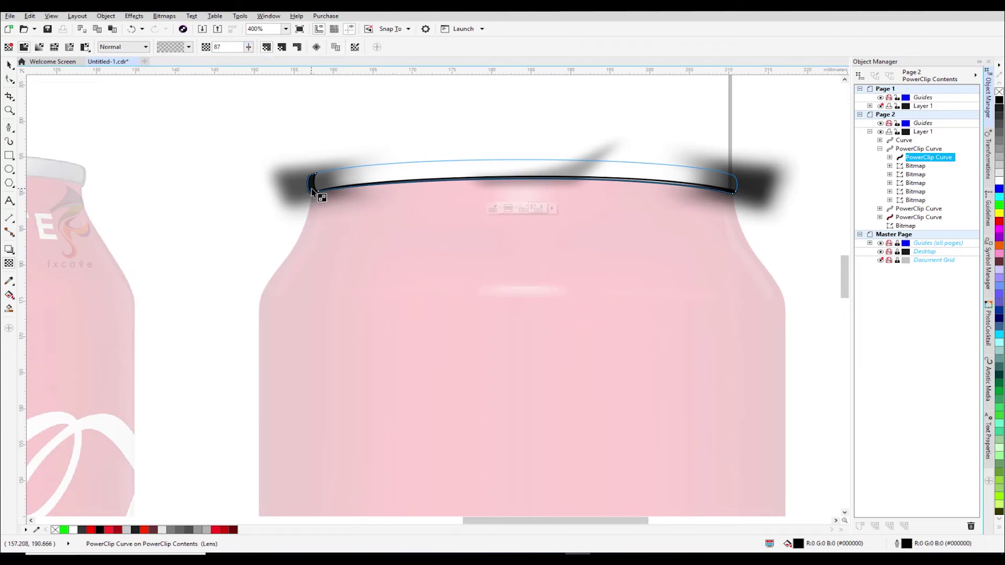
pyautogui.hotkey('ctrl', 'z')
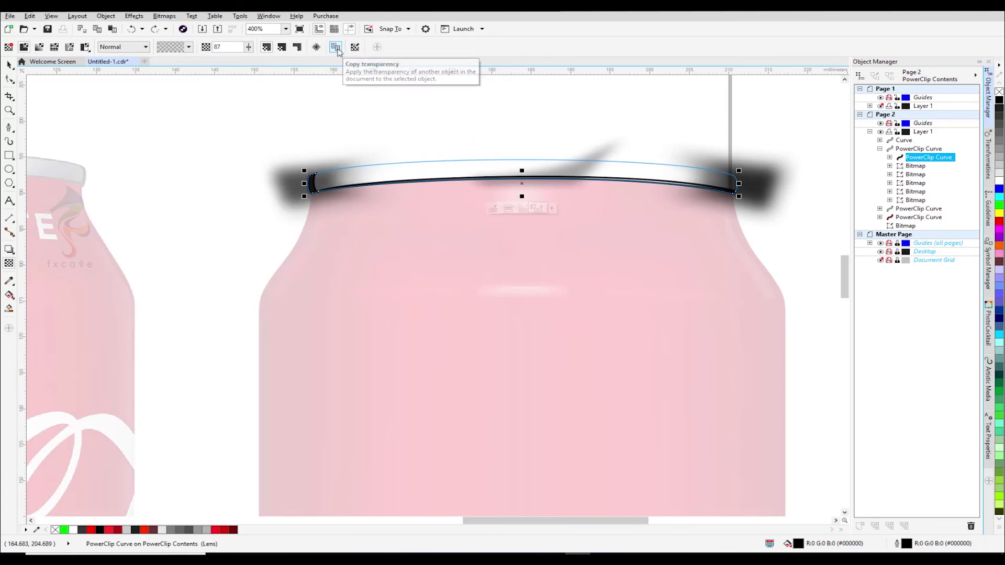
# Move the crescent above the rim to inspect it and undo the move.
pyautogui.click(508, 209)
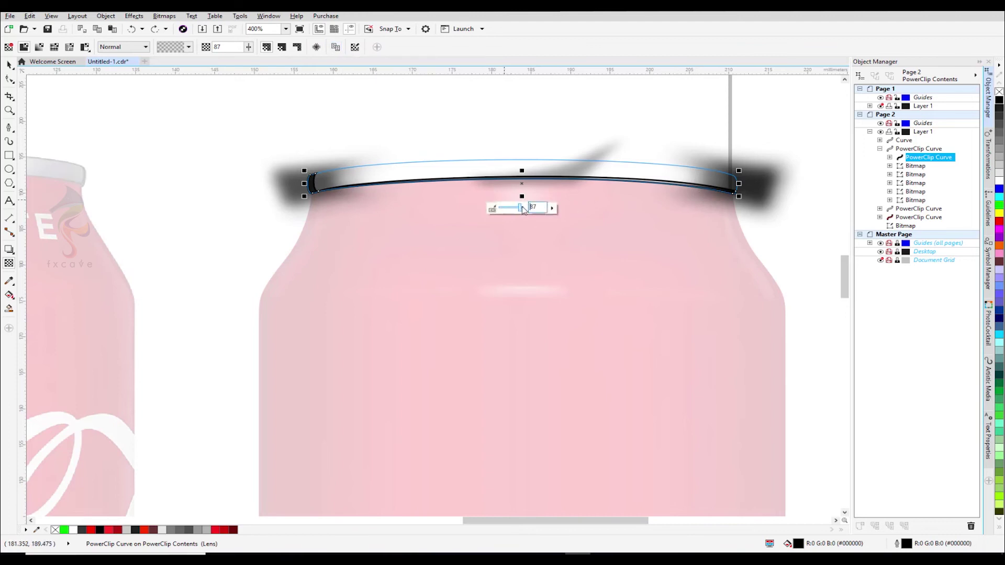
pyautogui.click(9, 65)
pyautogui.click(233, 137)
pyautogui.moveTo(312, 185); pyautogui.dragTo(301, 132)
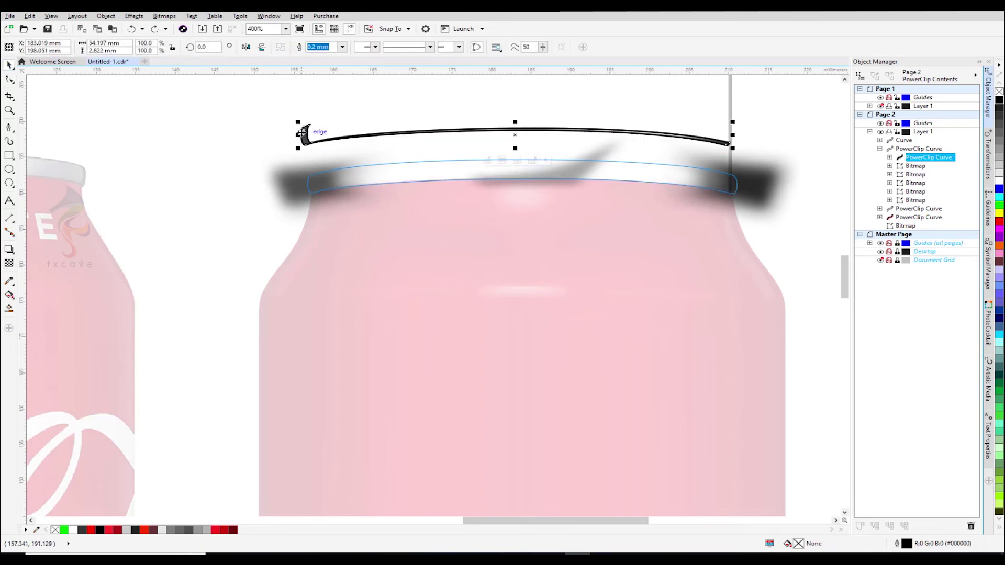
pyautogui.hotkey('ctrl', 'z')
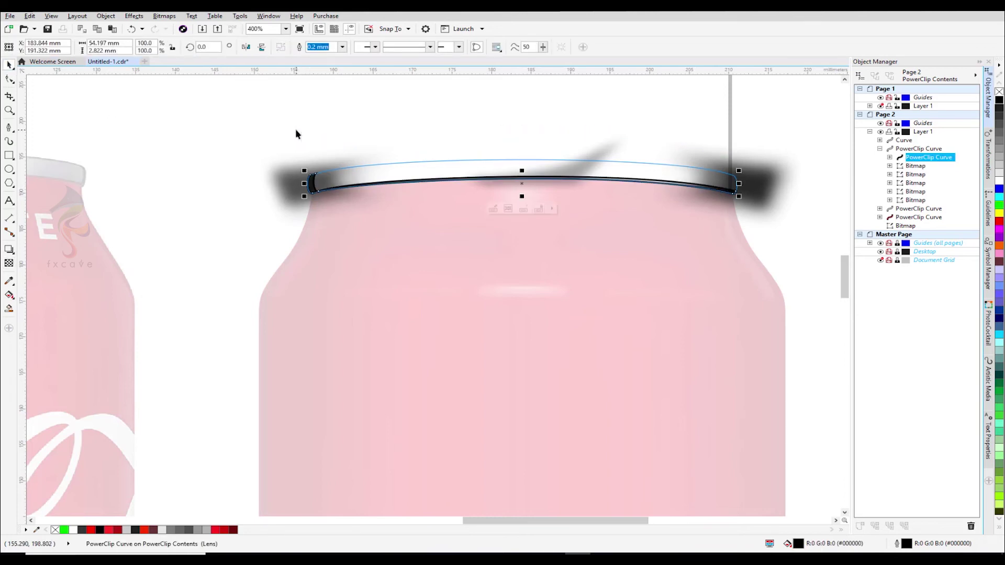
# Set the crescent's transparency to 100, try a fountain transparency on it, and return to uniform transparency.
pyautogui.click(14, 265)
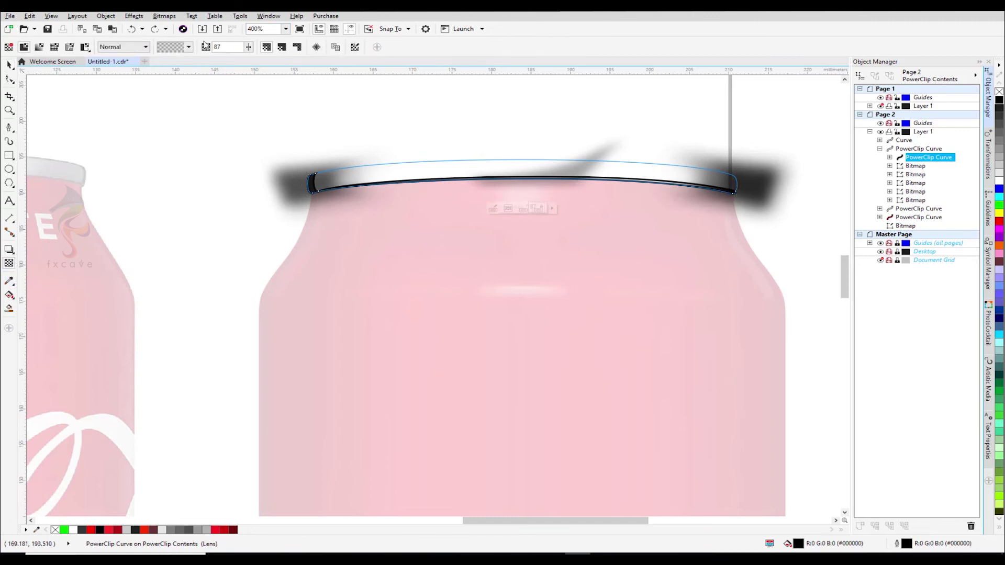
pyautogui.click(248, 48)
pyautogui.moveTo(256, 56); pyautogui.dragTo(344, 71)
pyautogui.click(251, 48)
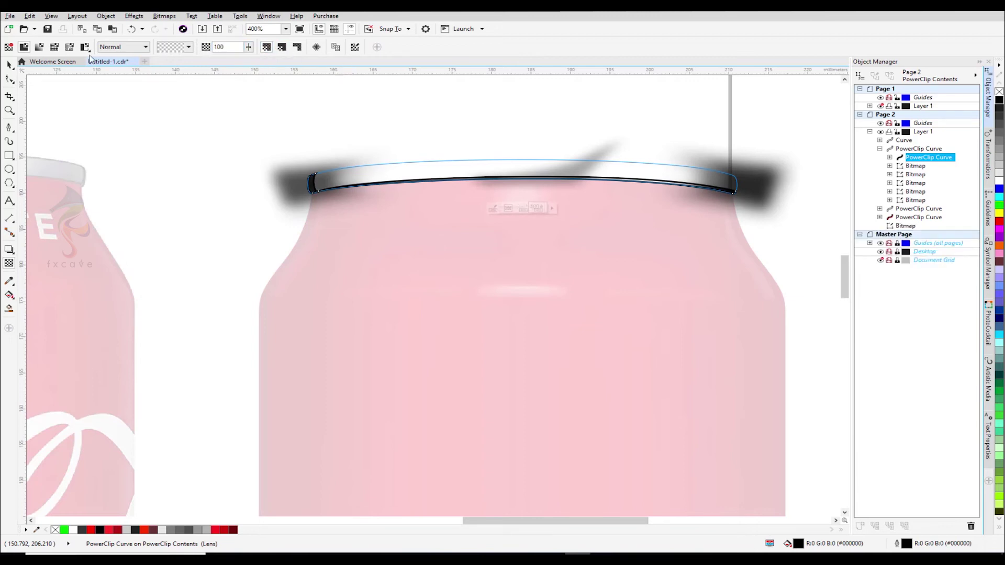
pyautogui.click(39, 48)
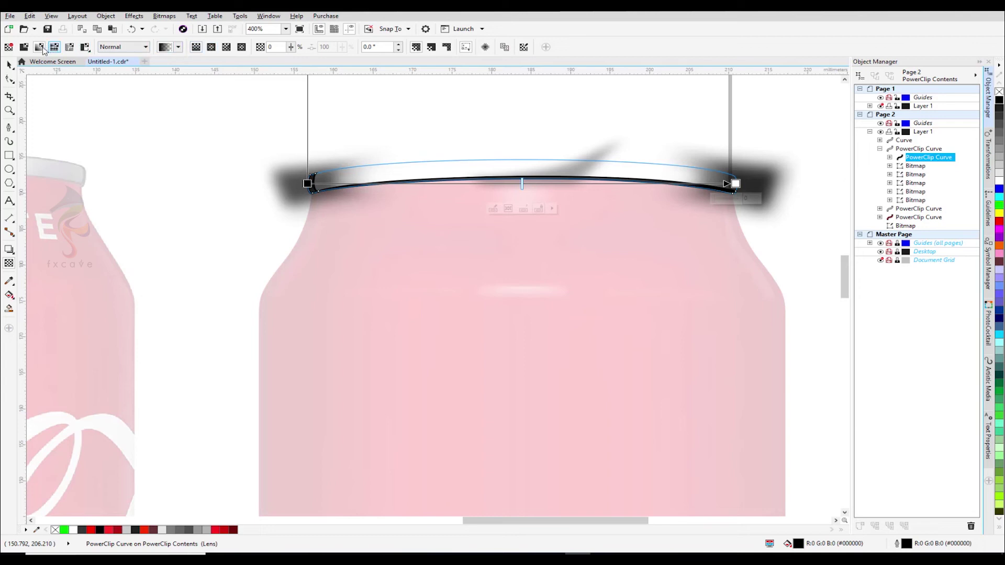
pyautogui.click(24, 46)
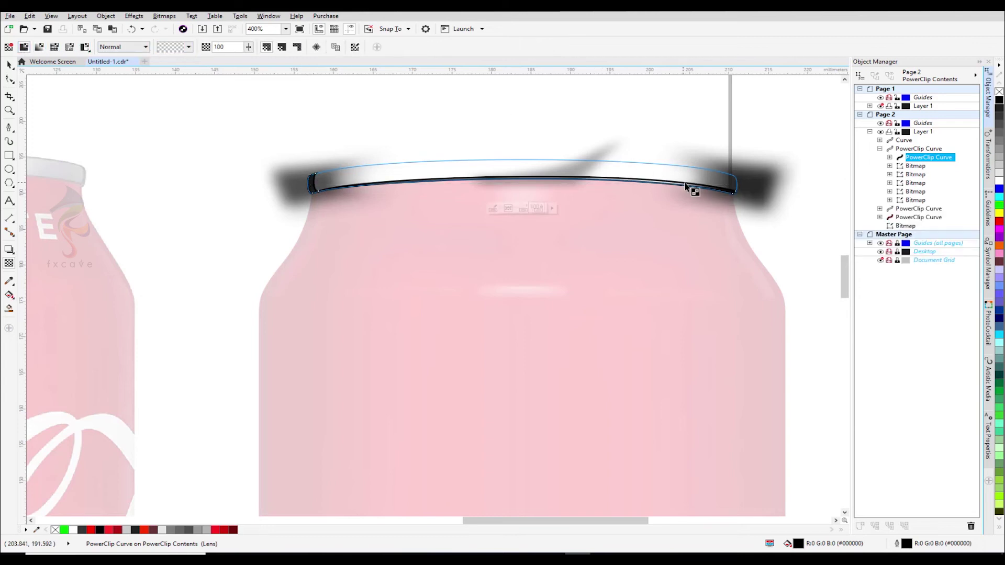
# Fill the crescent with dark grey #4D4D4D and remove its outline.
pyautogui.click(997, 103)
pyautogui.rightClick(998, 93)
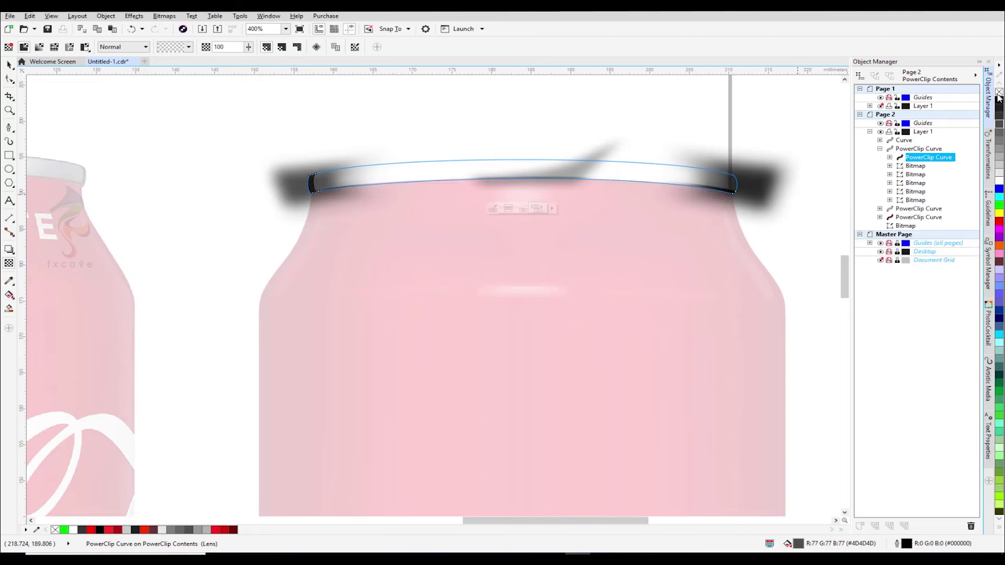
pyautogui.press('space')
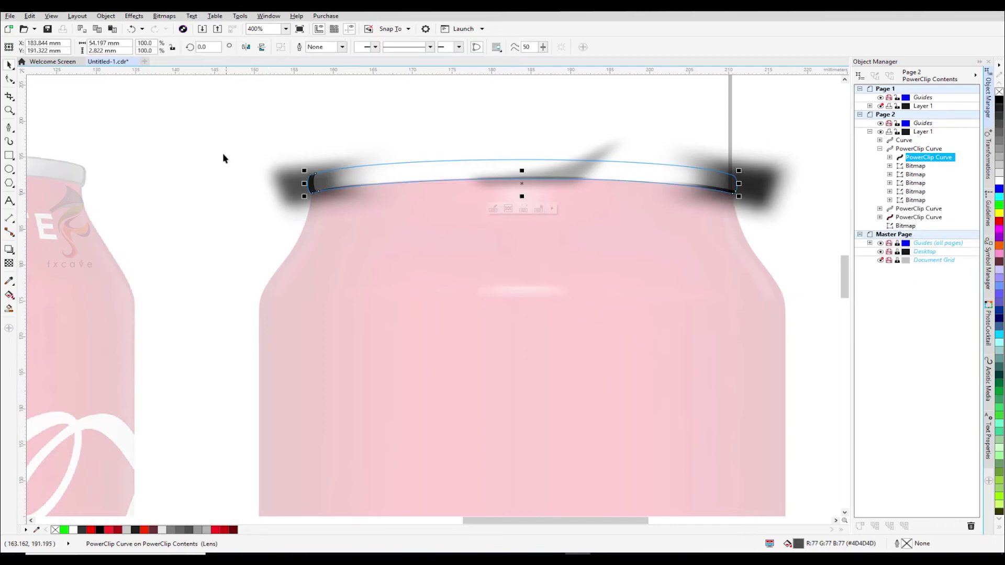
# Test-move the crescent above the rim, undo the move, and save the document.
pyautogui.click(197, 155)
pyautogui.moveTo(731, 197); pyautogui.dragTo(739, 152)
pyautogui.hotkey('ctrl', 'z')
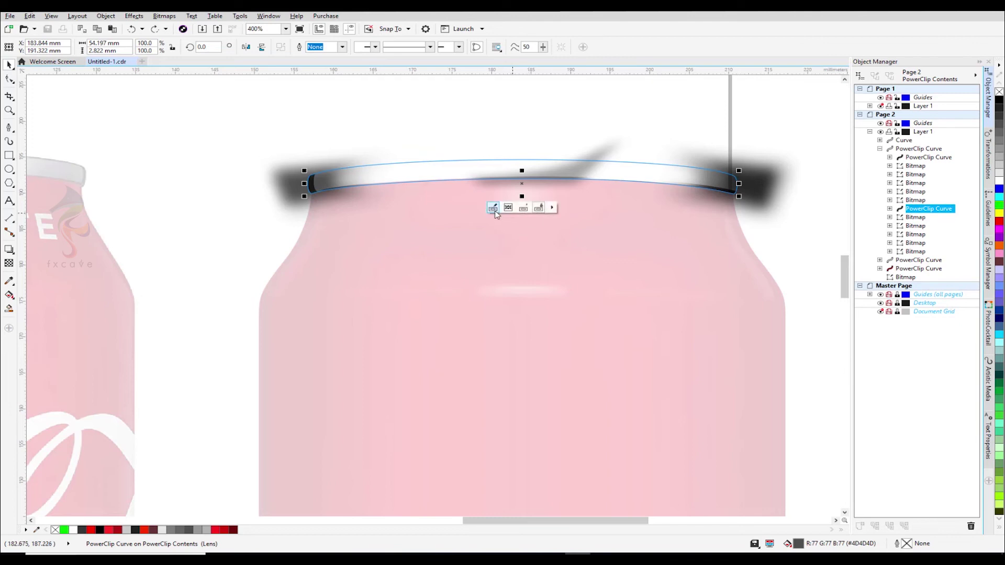
pyautogui.click(276, 180)
pyautogui.hotkey('ctrl', 's')
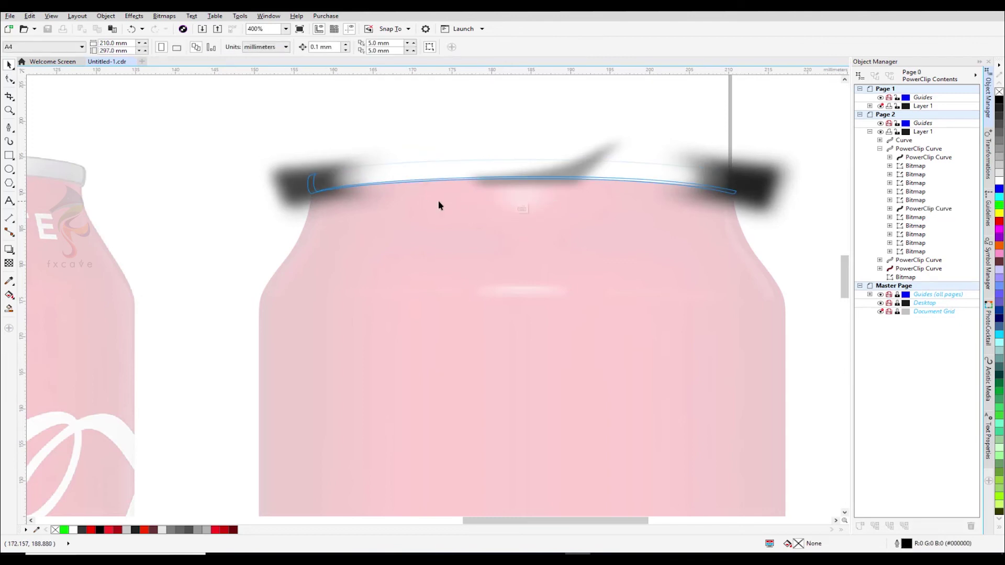
# Reopen the crescent's PowerClip contents, try moving the blurred shadow bitmaps off the rim, and undo the moves.
pyautogui.click(522, 210)
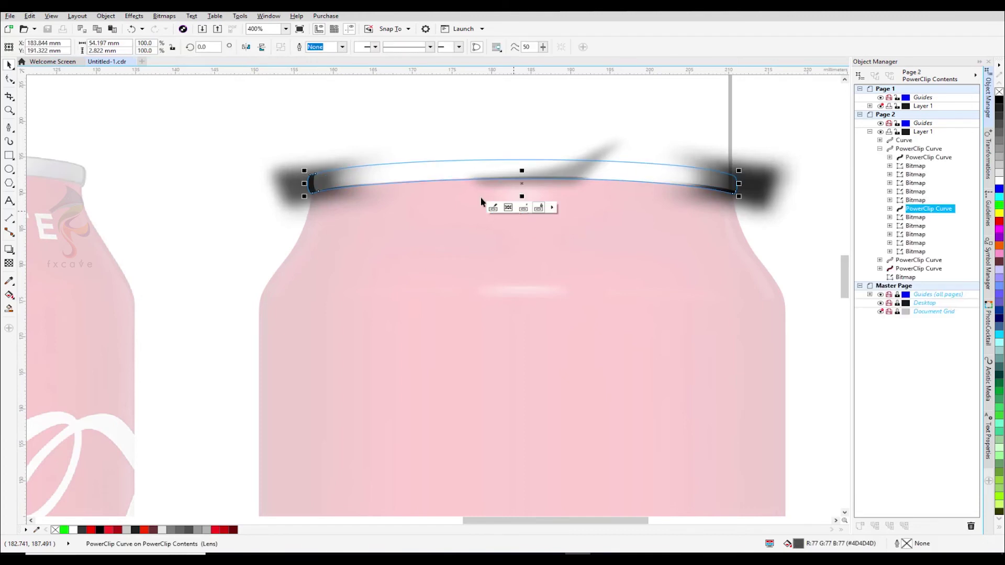
pyautogui.scroll(-2, 256, 248)
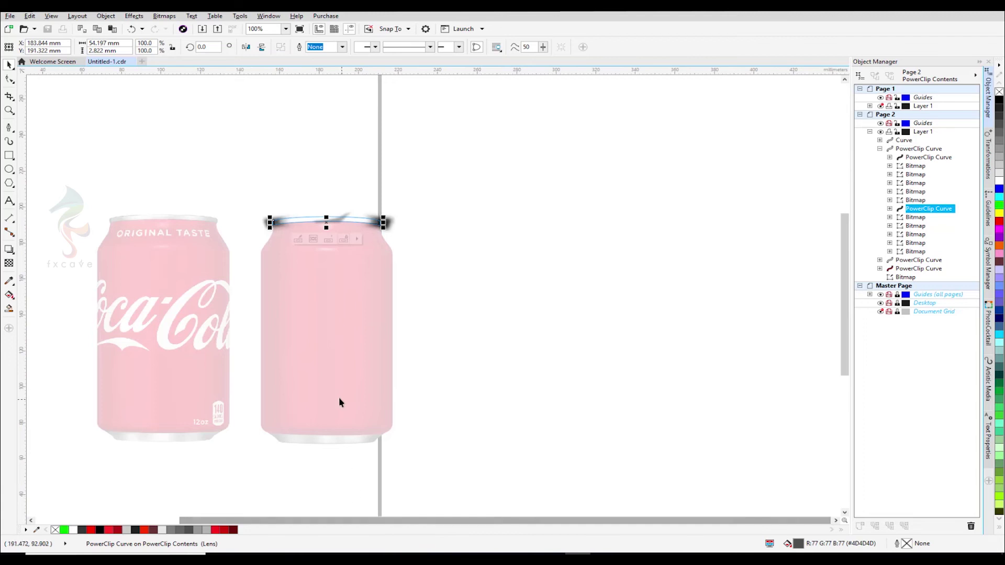
pyautogui.scroll(1, 264, 241)
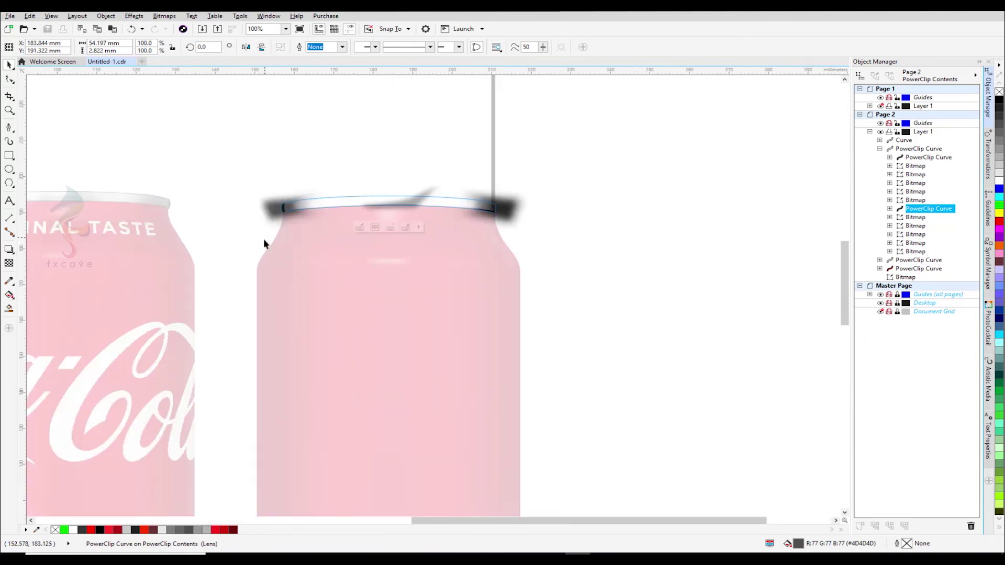
pyautogui.click(361, 228)
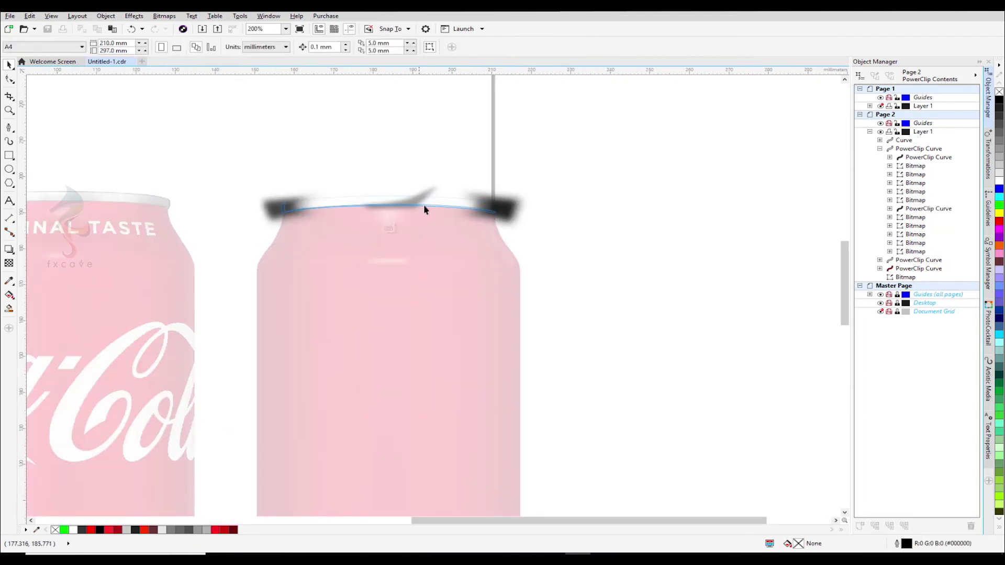
pyautogui.moveTo(428, 207); pyautogui.dragTo(431, 157)
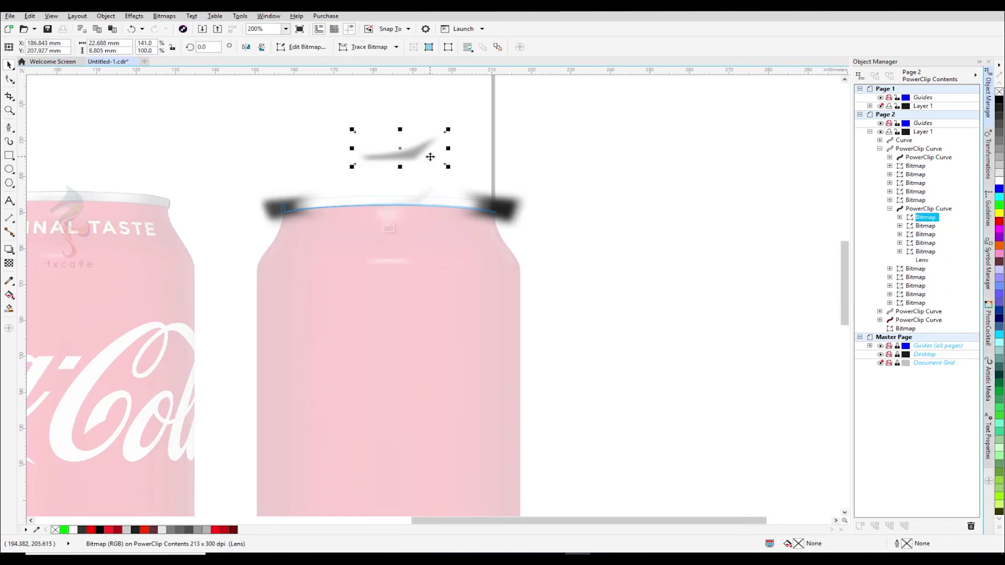
pyautogui.hotkey('ctrl', 'z')
pyautogui.press('Escape')
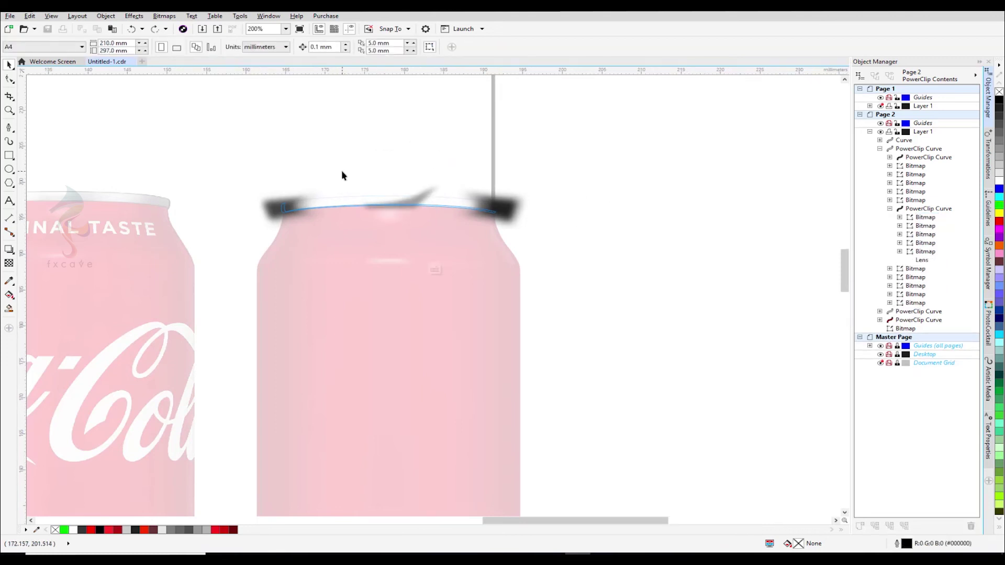
pyautogui.scroll(1, 341, 171)
pyautogui.moveTo(264, 250); pyautogui.dragTo(273, 180)
pyautogui.hotkey('ctrl', 'z')
pyautogui.press('Escape')
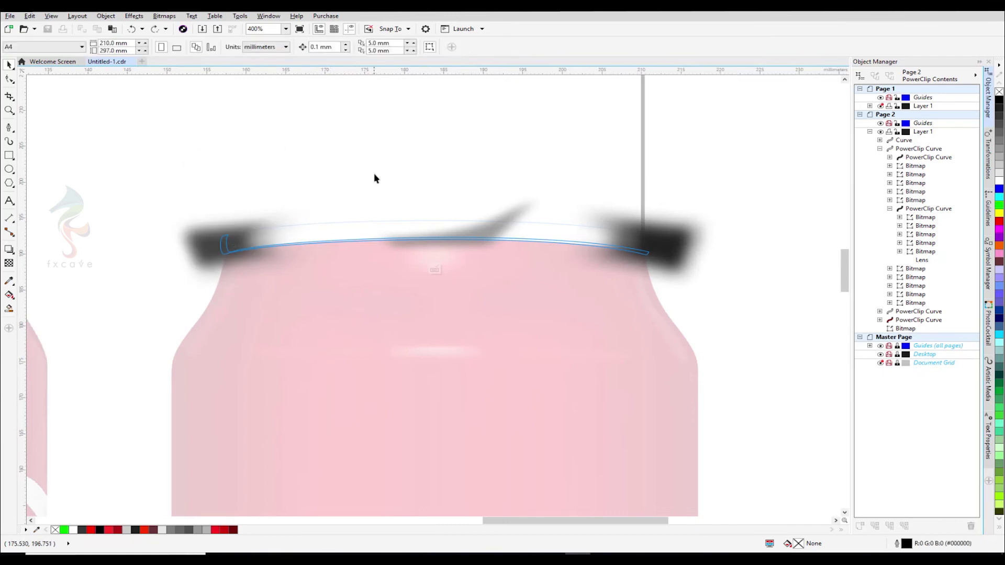
# Finish editing the crescent's PowerClip contents and deselect the crescent.
pyautogui.click(438, 278)
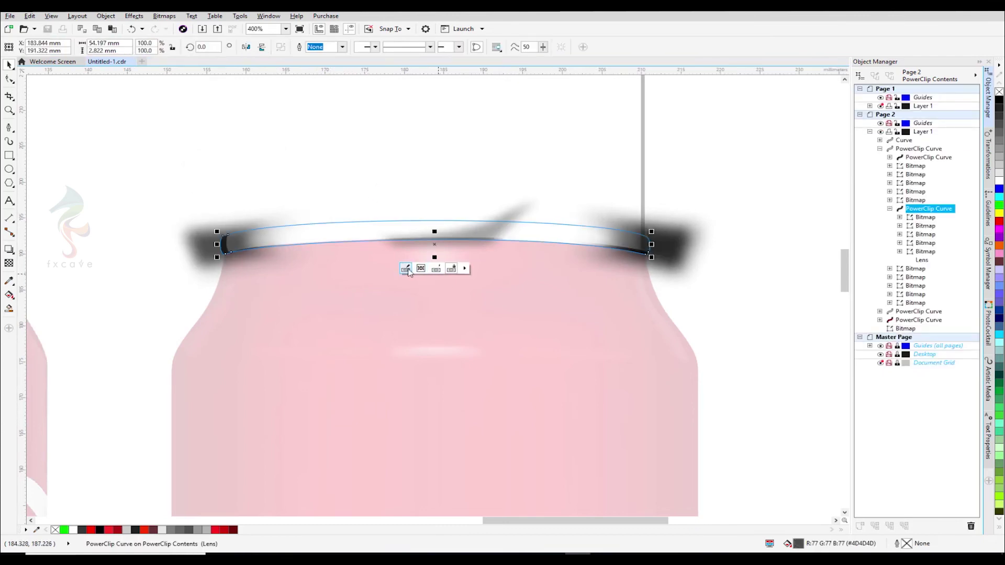
pyautogui.press('Escape')
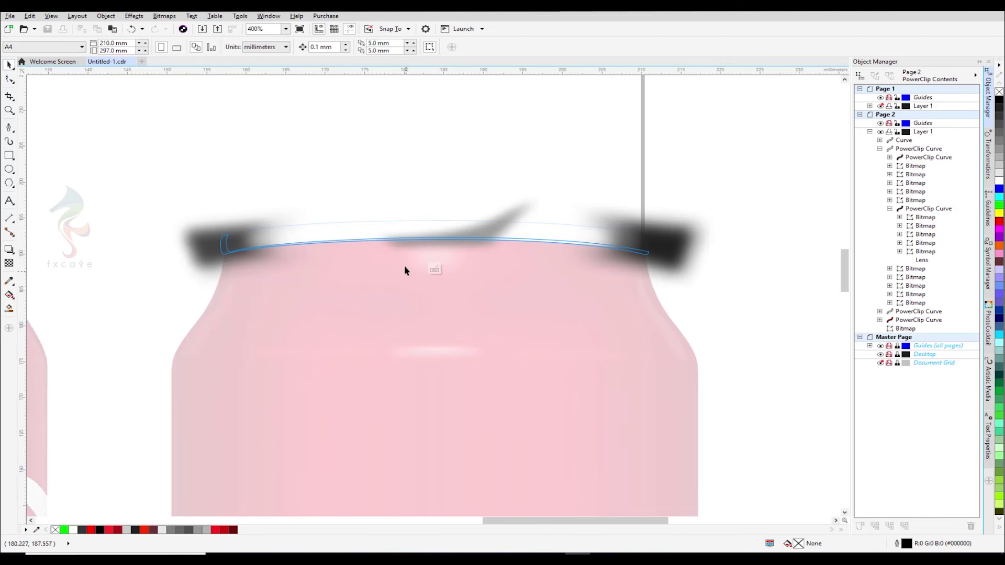
pyautogui.click(434, 270)
pyautogui.click(437, 272)
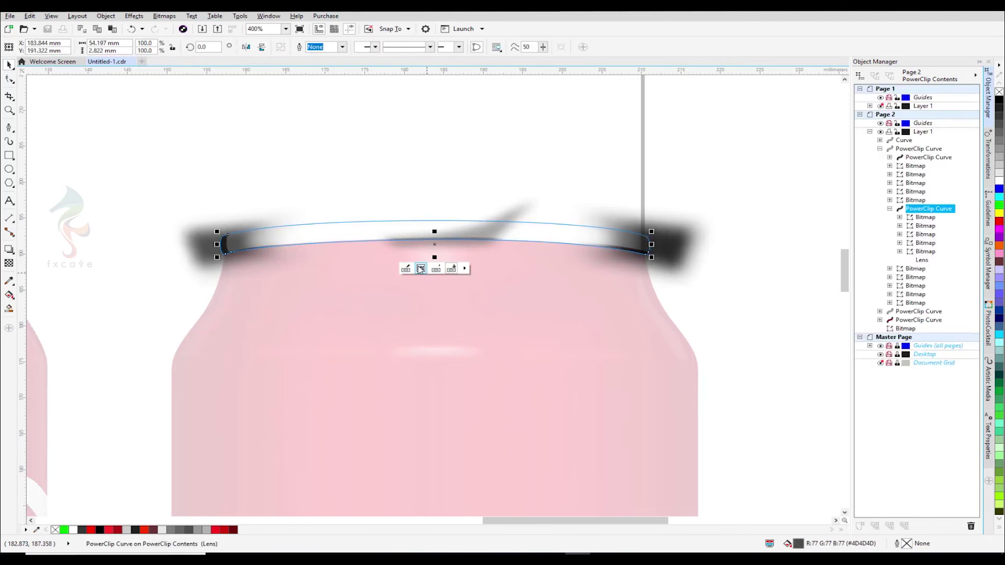
pyautogui.click(336, 173)
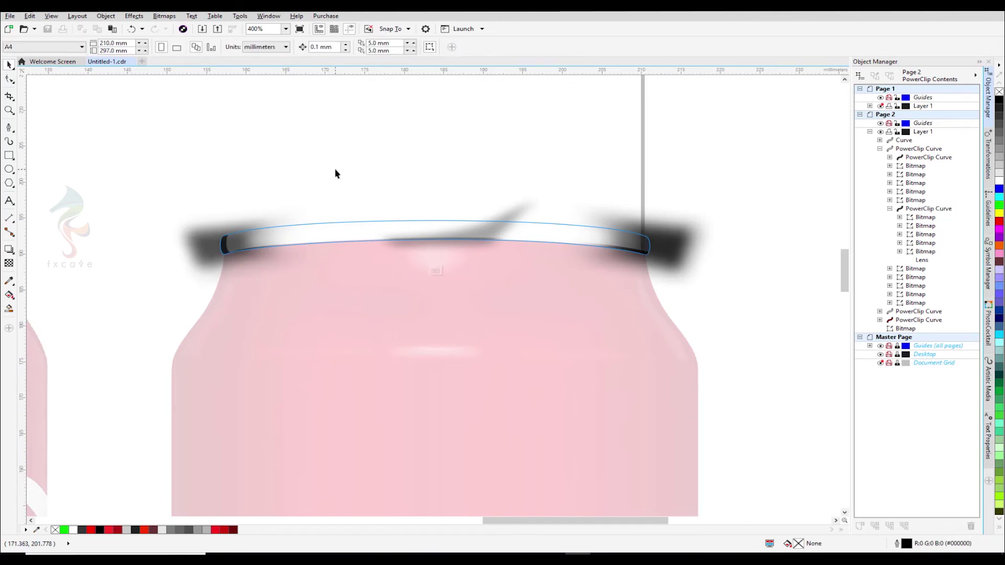
pyautogui.scroll(-1, 335, 173)
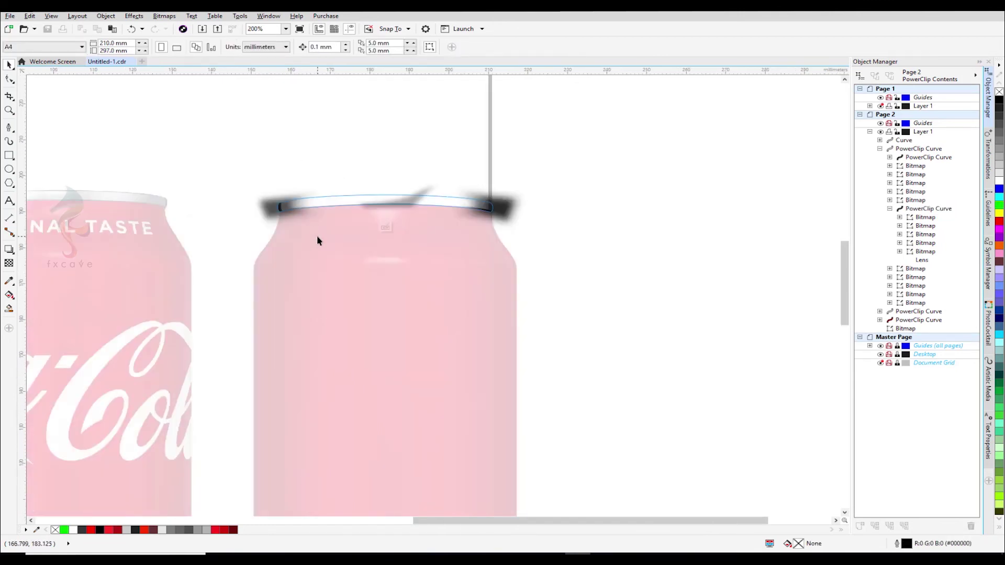
# Finish editing the top rim's PowerClip contents and deselect the rim.
pyautogui.click(385, 227)
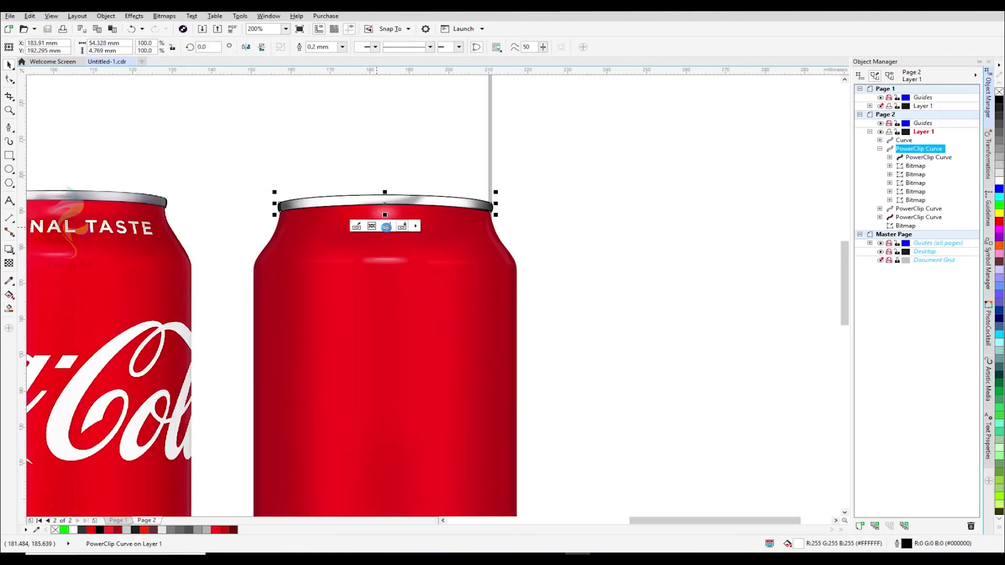
pyautogui.click(362, 150)
pyautogui.scroll(1, 327, 149)
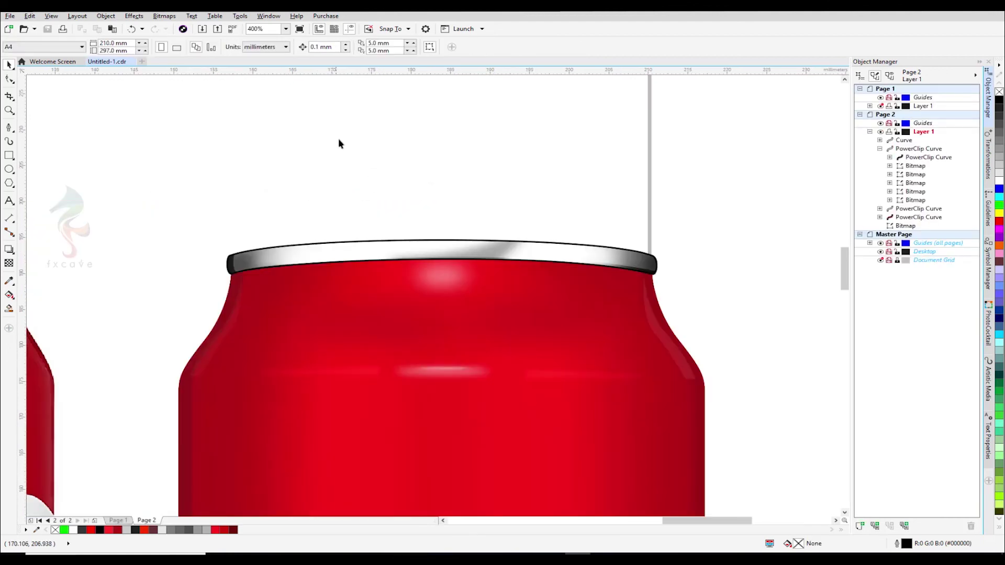
pyautogui.scroll(-2, 339, 142)
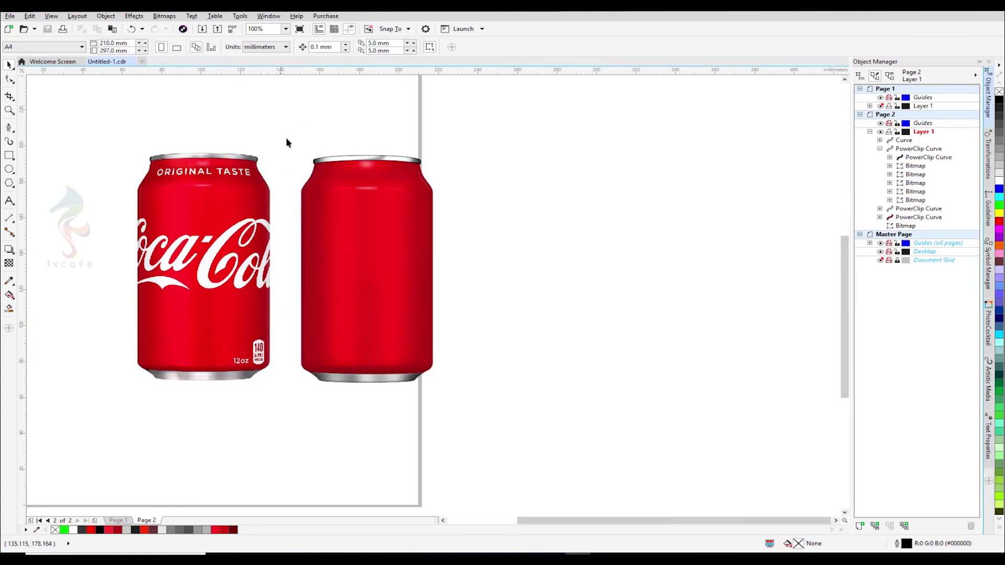
# Try moving the metallic top rim upward and undo the move.
pyautogui.scroll(1, 326, 140)
pyautogui.click(434, 175)
pyautogui.moveTo(434, 175); pyautogui.dragTo(431, 138)
pyautogui.hotkey('ctrl', 'z')
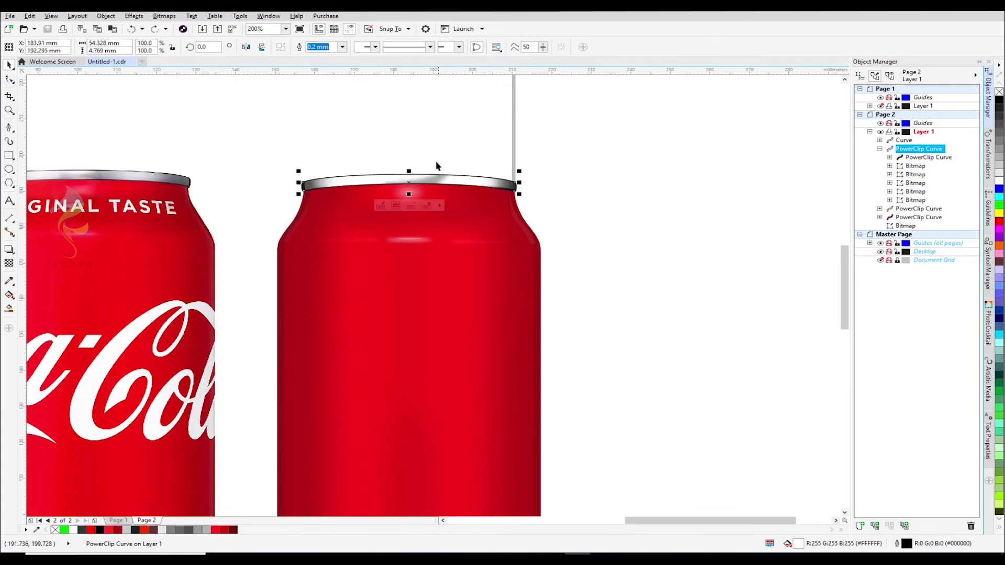
# Open the top rim's PowerClip contents and delete the blurred diagonal grey shadow bitmap near the rim's middle.
pyautogui.click(379, 207)
pyautogui.click(453, 171)
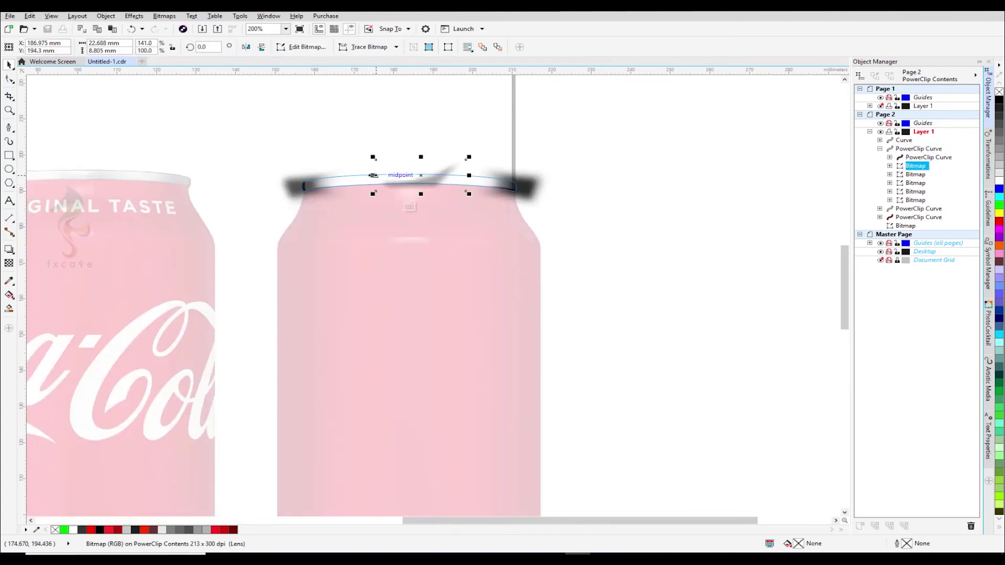
pyautogui.moveTo(421, 157); pyautogui.dragTo(421, 132)
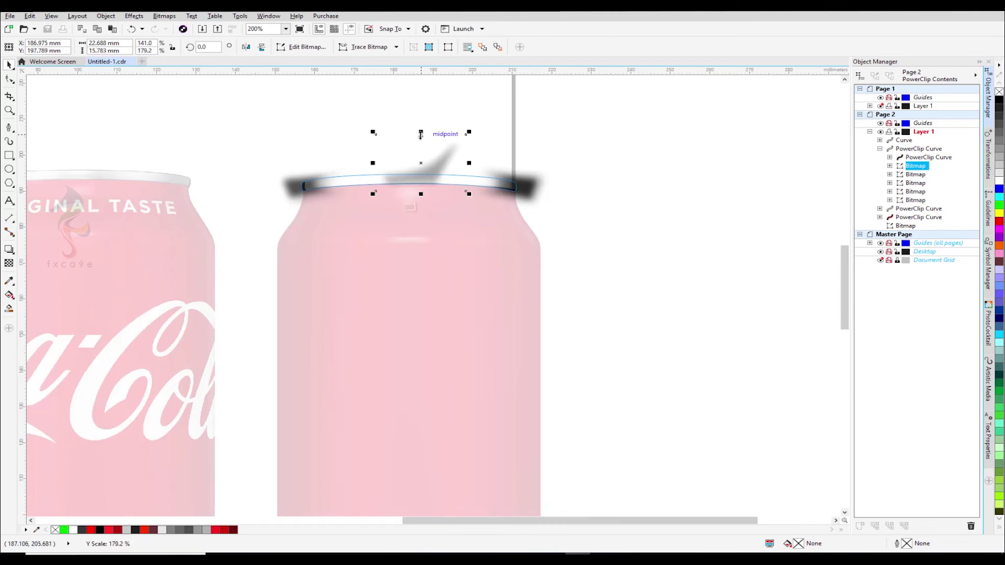
pyautogui.moveTo(469, 163)
pyautogui.mouseDown()
pyautogui.moveTo(525, 163)
pyautogui.moveTo(462, 159)
pyautogui.mouseUp()
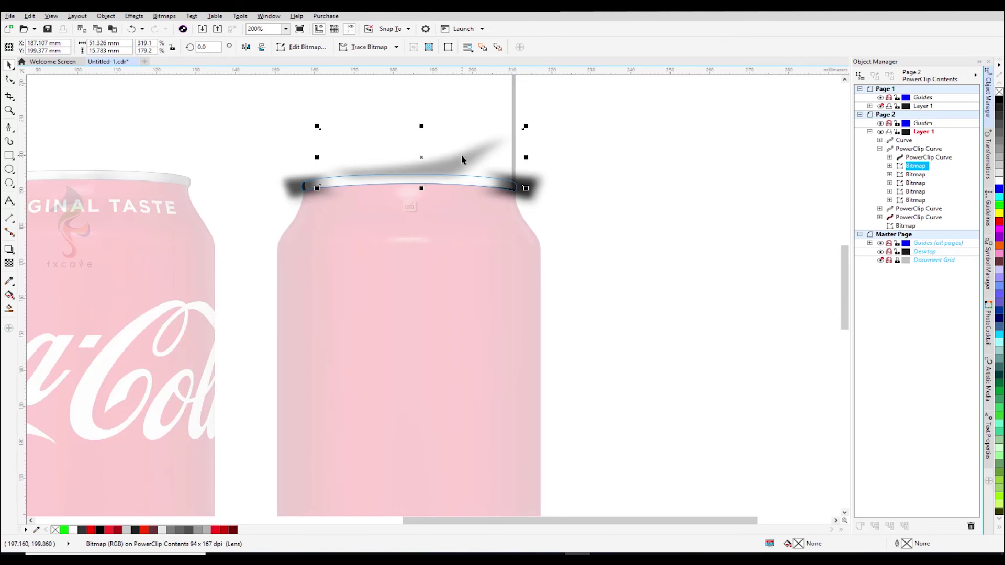
pyautogui.press('Delete')
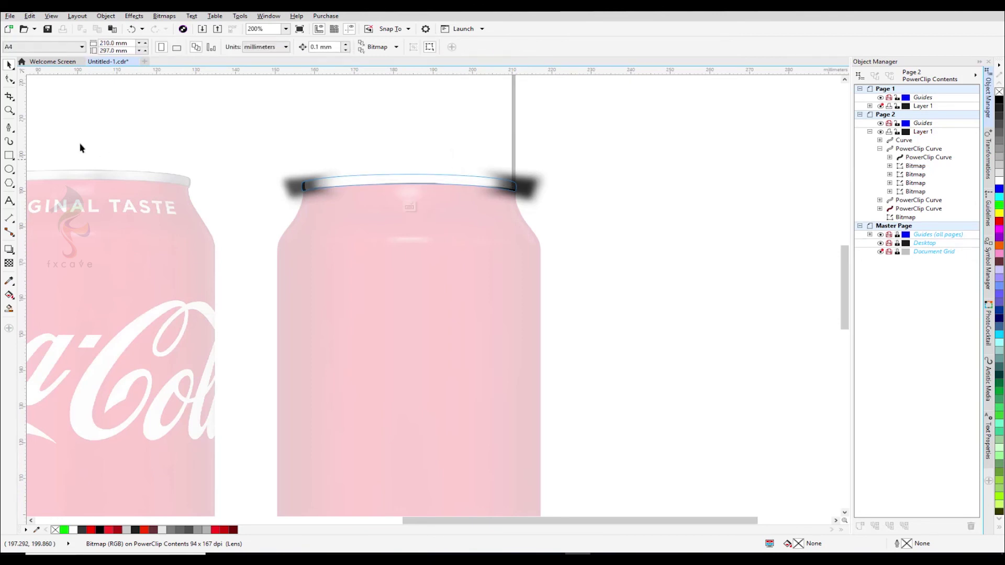
# Draw a closed irregular shadow shape about 16 mm wide and 5 mm high along the rim's lower edge, right of centre, with the Pen tool.
pyautogui.click(9, 128)
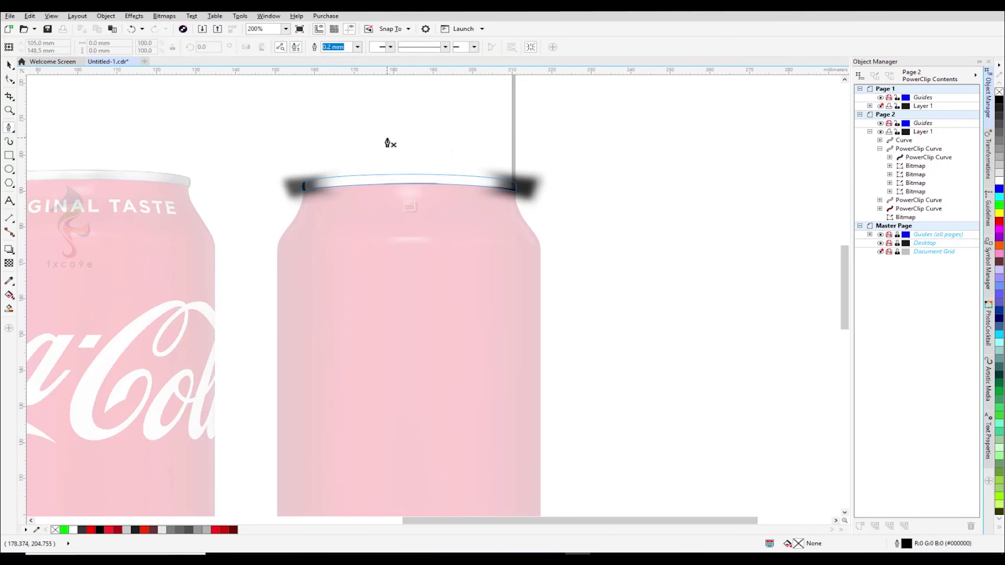
pyautogui.scroll(2, 388, 143)
pyautogui.click(409, 232)
pyautogui.moveTo(425, 221); pyautogui.dragTo(521, 208)
pyautogui.click(525, 201)
pyautogui.click(526, 232)
pyautogui.click(437, 247)
pyautogui.hotkey('ctrl', 'z')
pyautogui.hotkey('ctrl', 'z')
pyautogui.moveTo(538, 218); pyautogui.dragTo(497, 232)
pyautogui.moveTo(430, 234); pyautogui.dragTo(421, 234)
pyautogui.click(410, 232)
pyautogui.press('space')
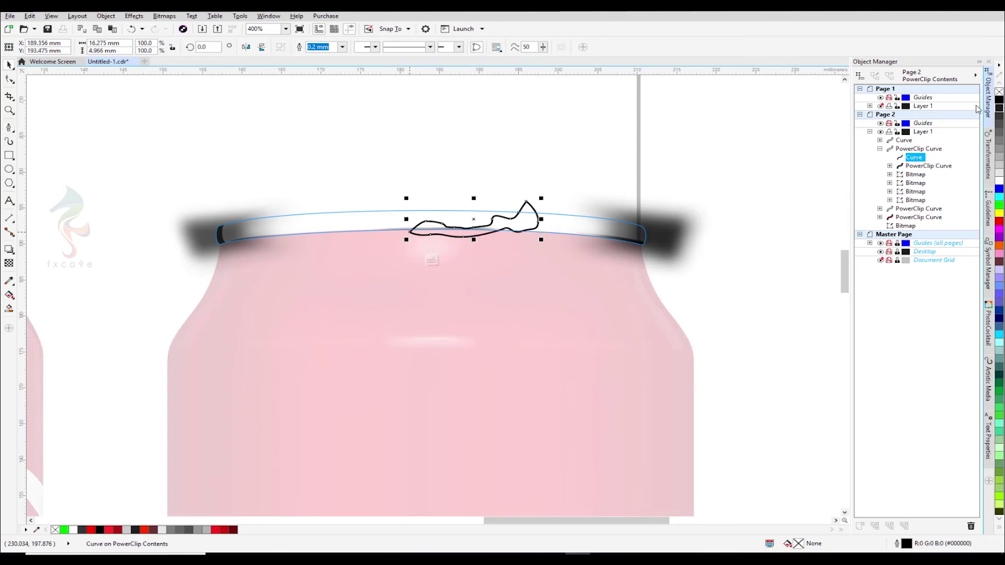
# Give the shadow shape a dark grey #4D4D4D fill without outline and convert it to a bitmap.
pyautogui.click(998, 126)
pyautogui.rightClick(998, 91)
pyautogui.click(163, 16)
pyautogui.click(181, 27)
pyautogui.click(471, 331)
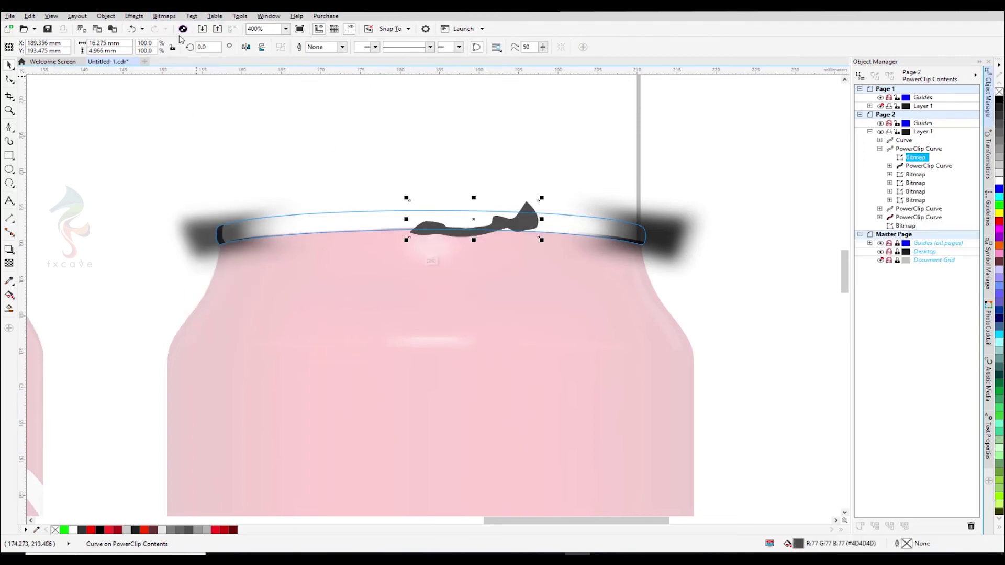
# Apply a Gaussian blur to the new shadow bitmap on the rim.
pyautogui.click(164, 16)
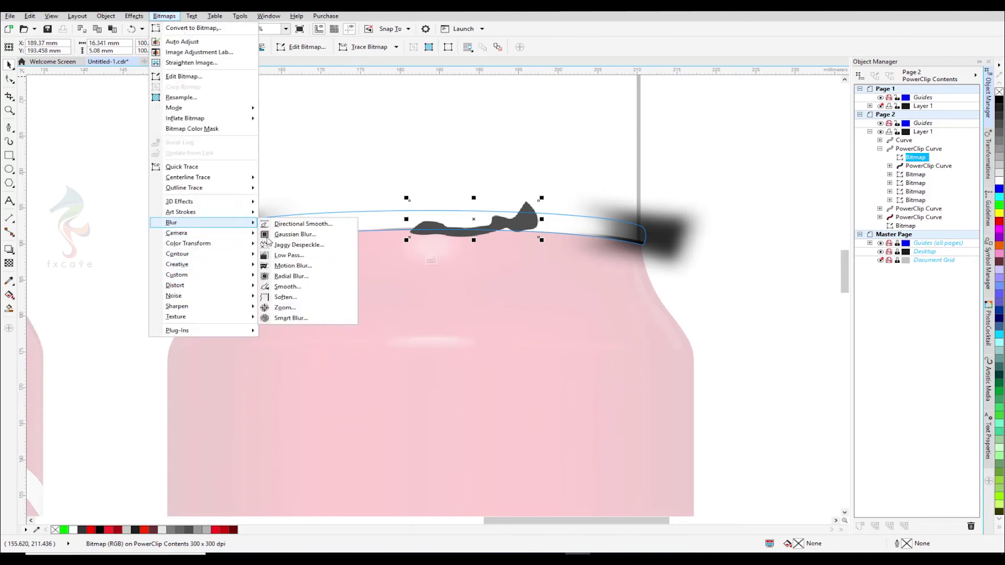
pyautogui.click(288, 233)
pyautogui.click(453, 273)
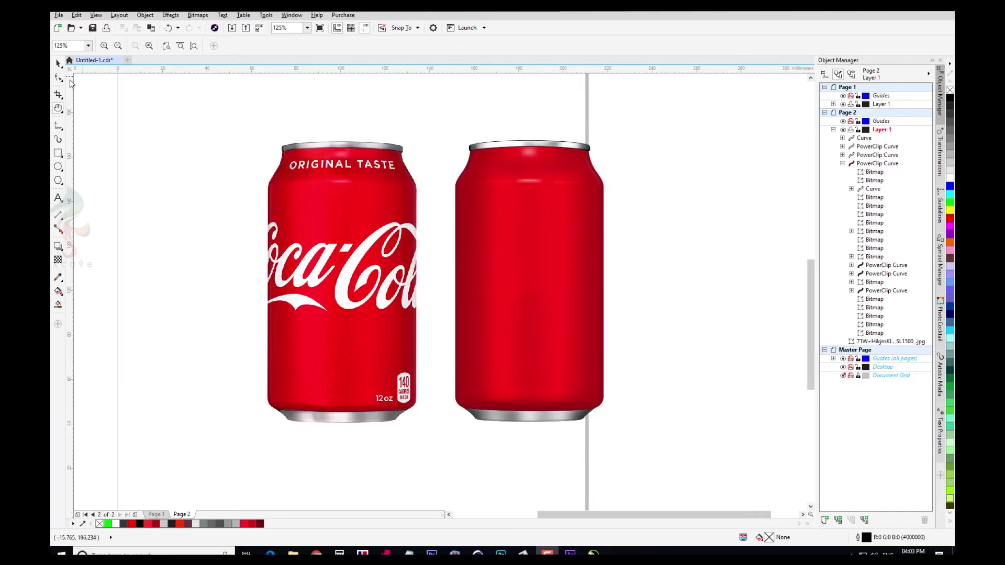
# Add the artistic text "original taste" above the cans.
pyautogui.click(58, 64)
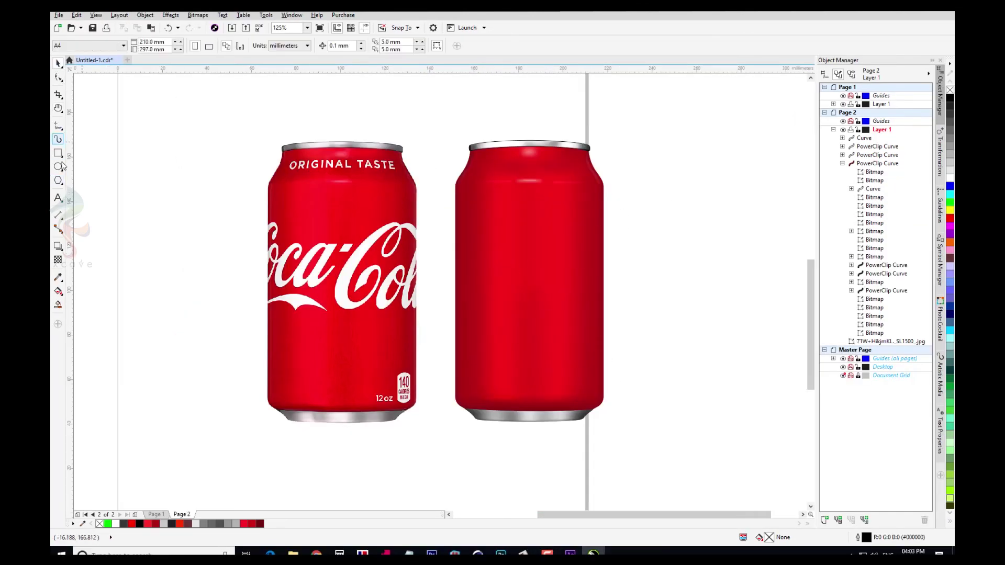
pyautogui.click(58, 198)
pyautogui.click(381, 108)
pyautogui.write('original tasdt')
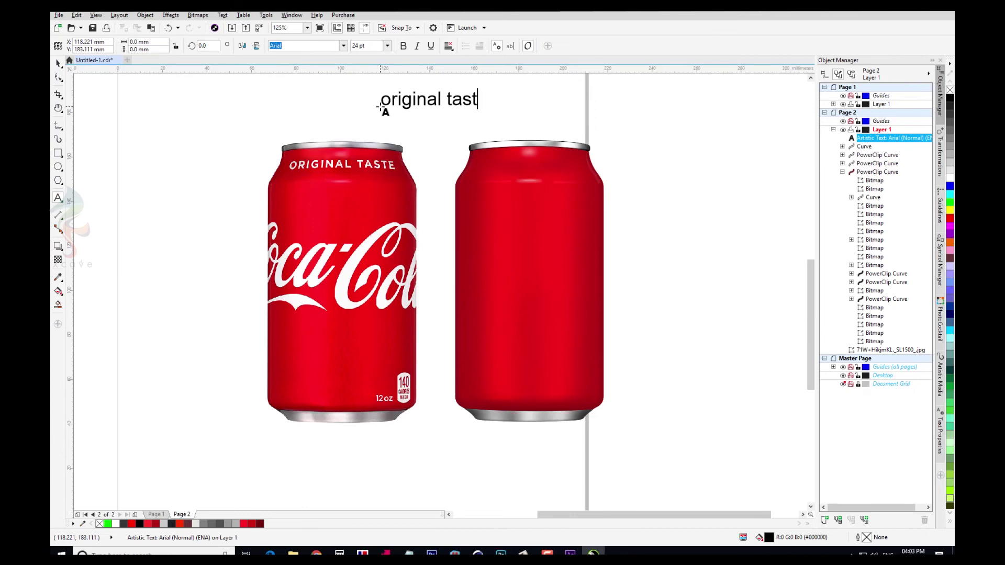
pyautogui.hotkey('ctrl', 'space')
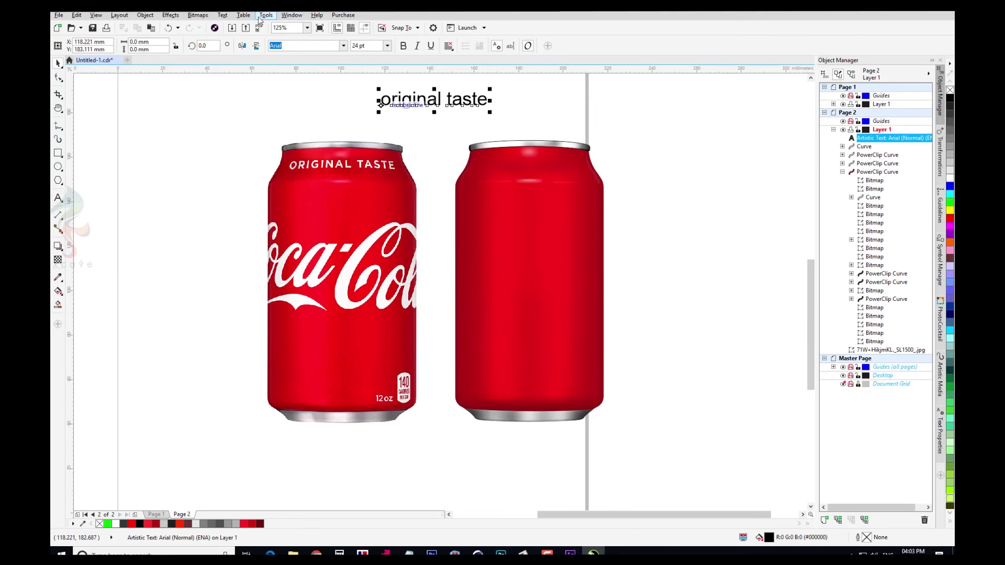
# Change the case of the "original taste" text to UPPERCASE.
pyautogui.click(244, 15)
pyautogui.moveTo(222, 15)
pyautogui.click(261, 243)
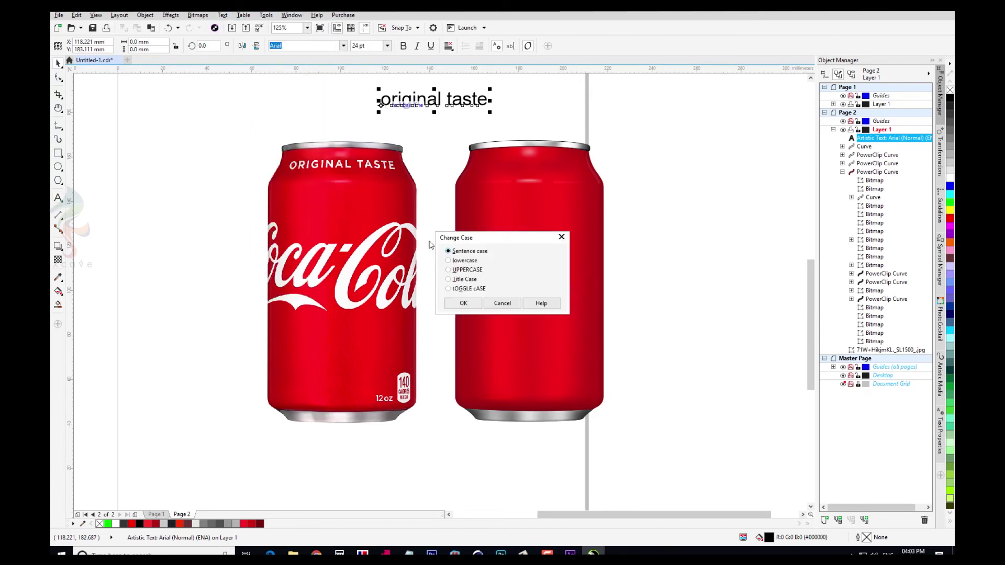
pyautogui.click(463, 303)
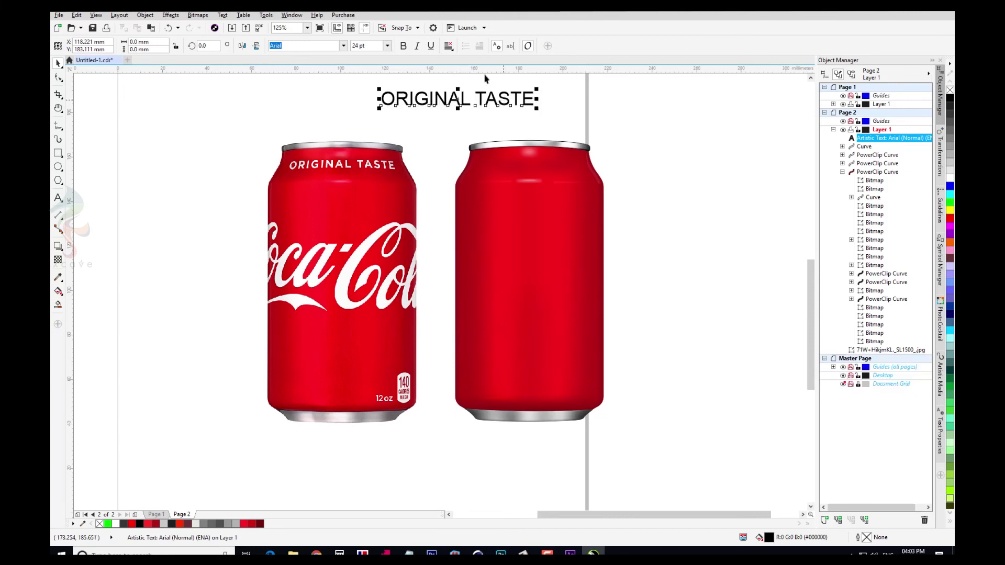
# Make the ORIGINAL TASTE text bold and white, and fit it on the blank can's neck at about 46 mm wide.
pyautogui.click(403, 46)
pyautogui.moveTo(458, 99); pyautogui.dragTo(529, 168)
pyautogui.scroll(2, 599, 164)
pyautogui.moveTo(659, 202); pyautogui.dragTo(576, 198)
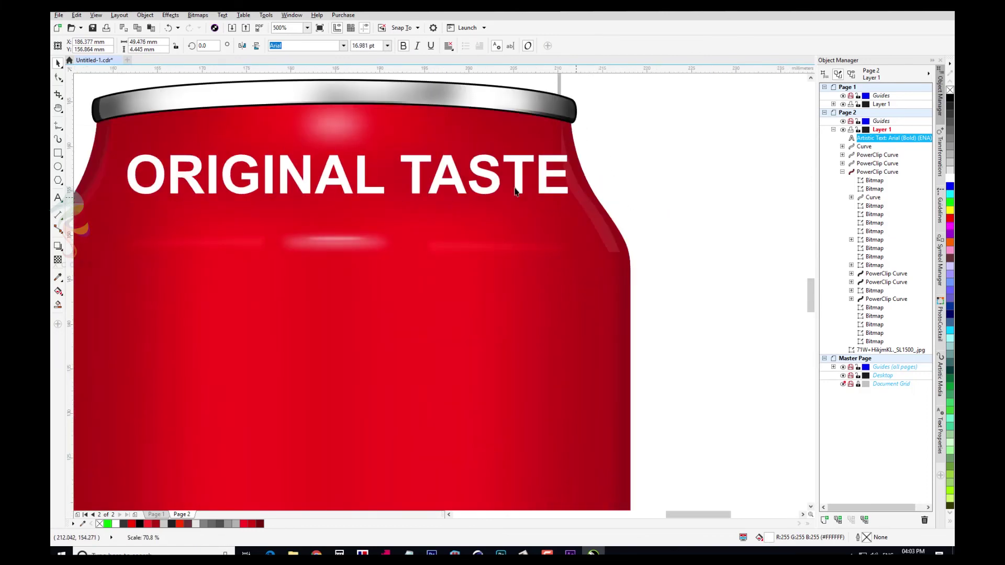
pyautogui.moveTo(449, 179); pyautogui.dragTo(441, 180)
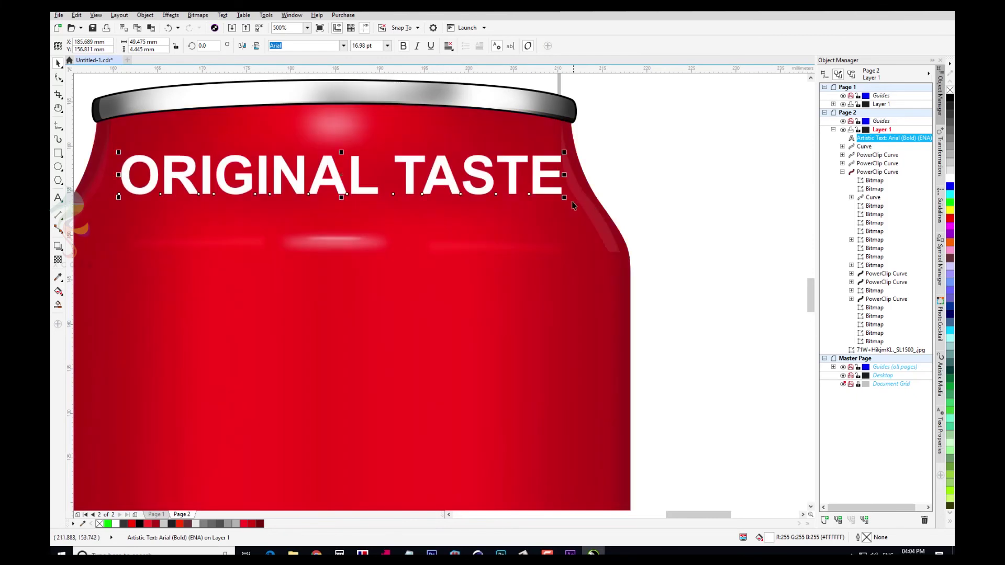
pyautogui.moveTo(564, 197); pyautogui.dragTo(549, 197)
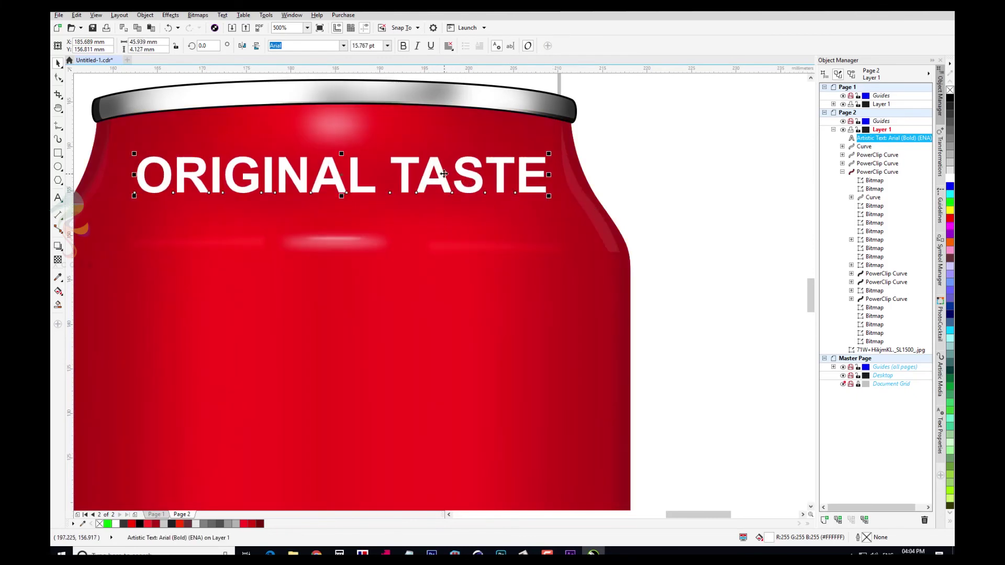
# Add a perspective effect to the ORIGINAL TASTE text, pulling both upper corners inward, and deselect it.
pyautogui.click(171, 15)
pyautogui.click(190, 159)
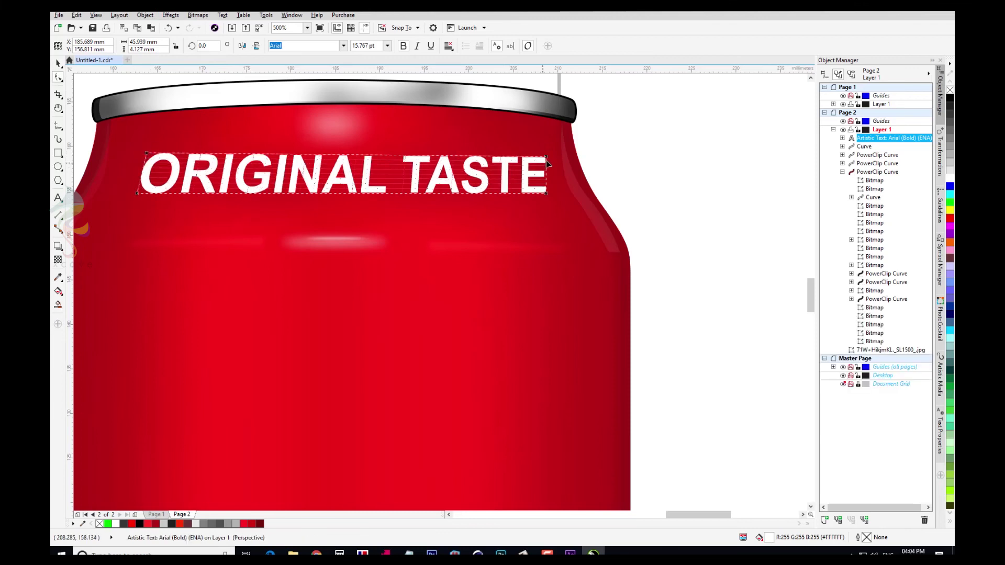
pyautogui.moveTo(547, 156); pyautogui.dragTo(534, 155)
pyautogui.press('space')
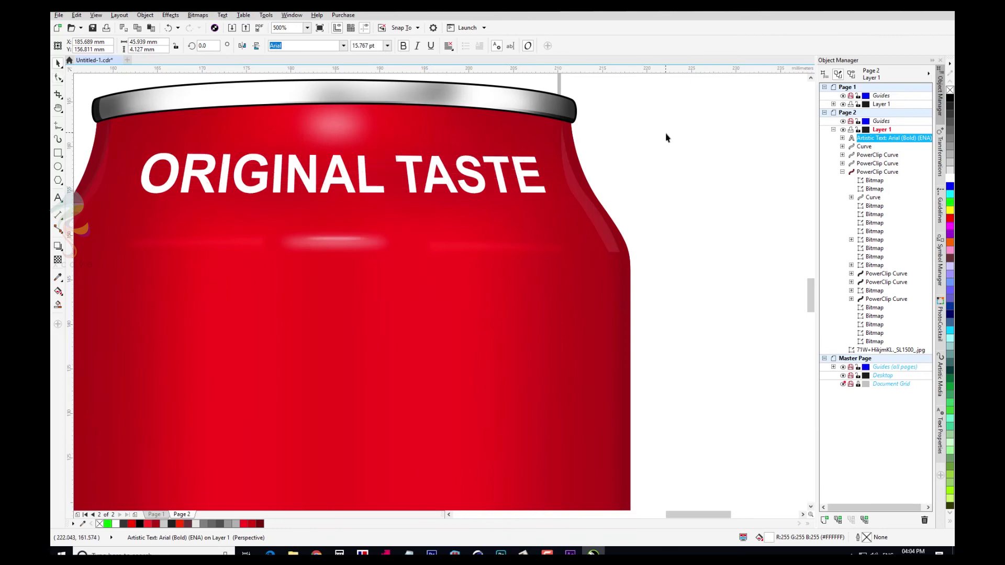
pyautogui.click(665, 134)
# Scale the ORIGINAL TASTE text down about its centre to about 41 mm wide and deselect it.
pyautogui.scroll(-2, 653, 158)
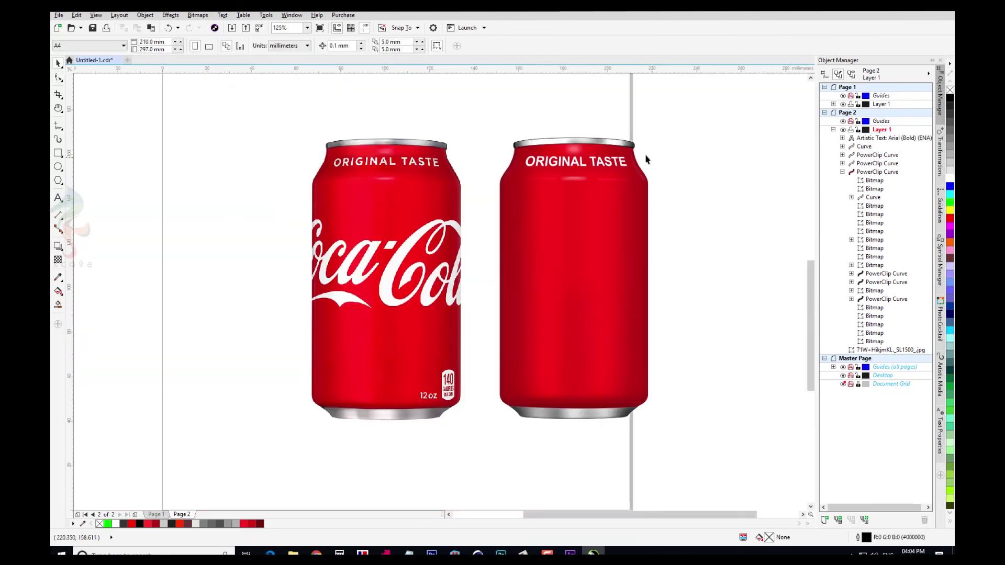
pyautogui.click(619, 167)
pyautogui.scroll(2, 623, 170)
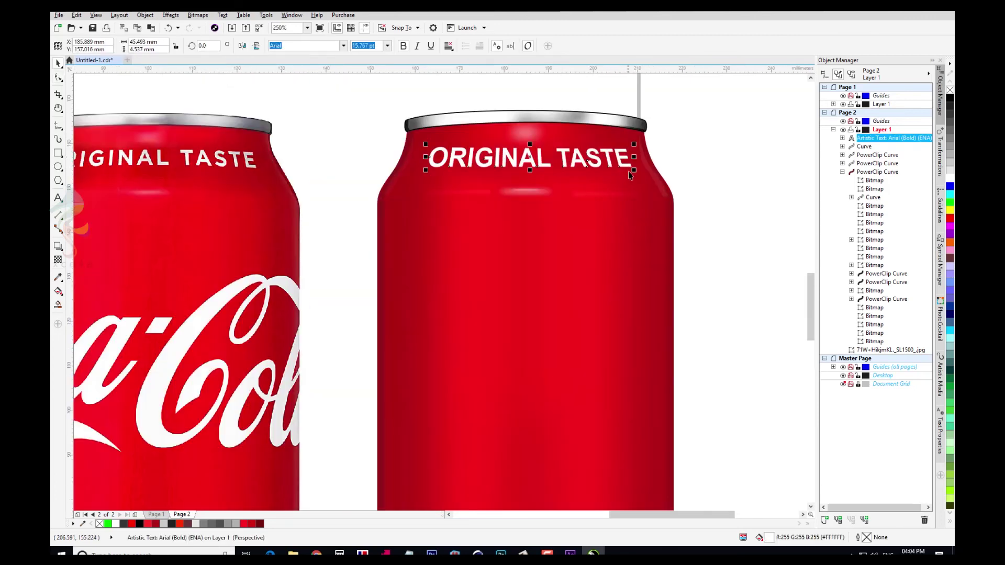
pyautogui.moveTo(635, 171); pyautogui.dragTo(622, 176)
pyautogui.scroll(2, 627, 167)
pyautogui.scroll(-4, 623, 177)
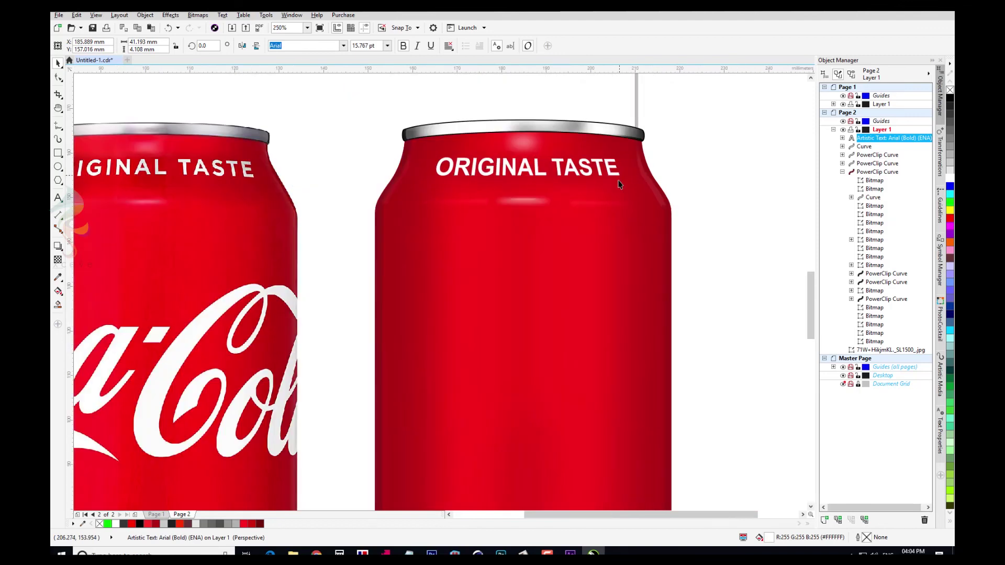
pyautogui.click(671, 170)
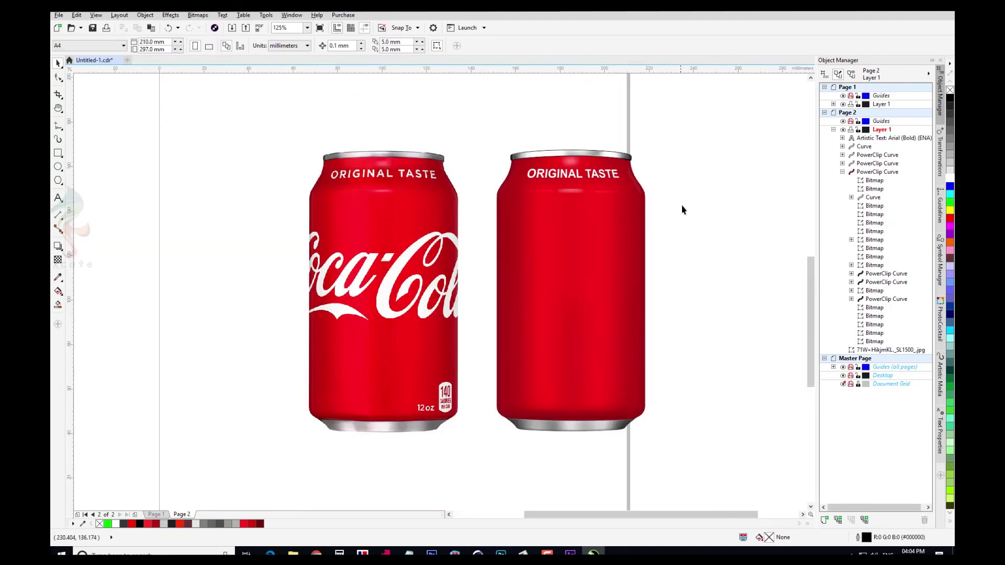
pyautogui.click(370, 264)
pyautogui.rightClick(349, 257)
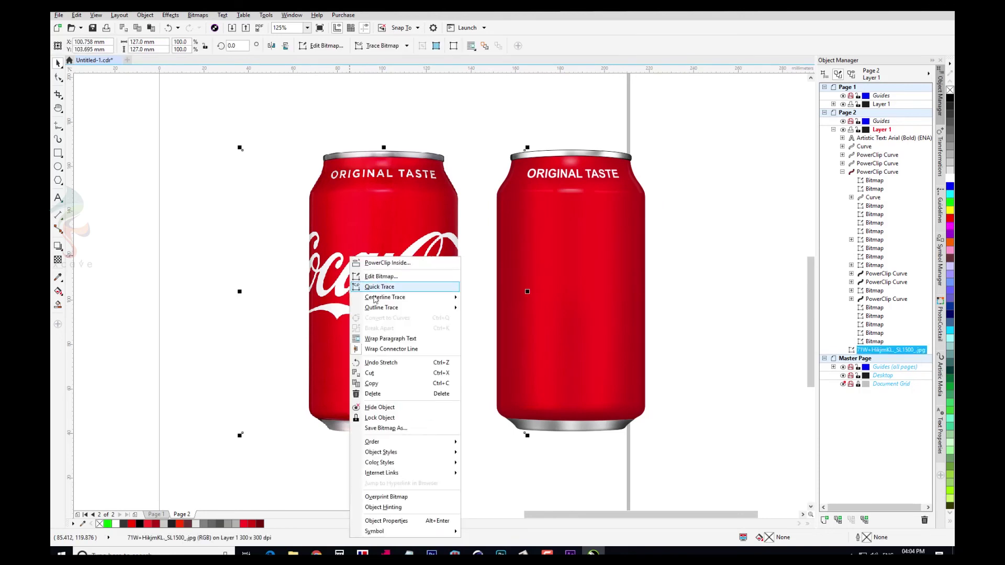
pyautogui.click(149, 433)
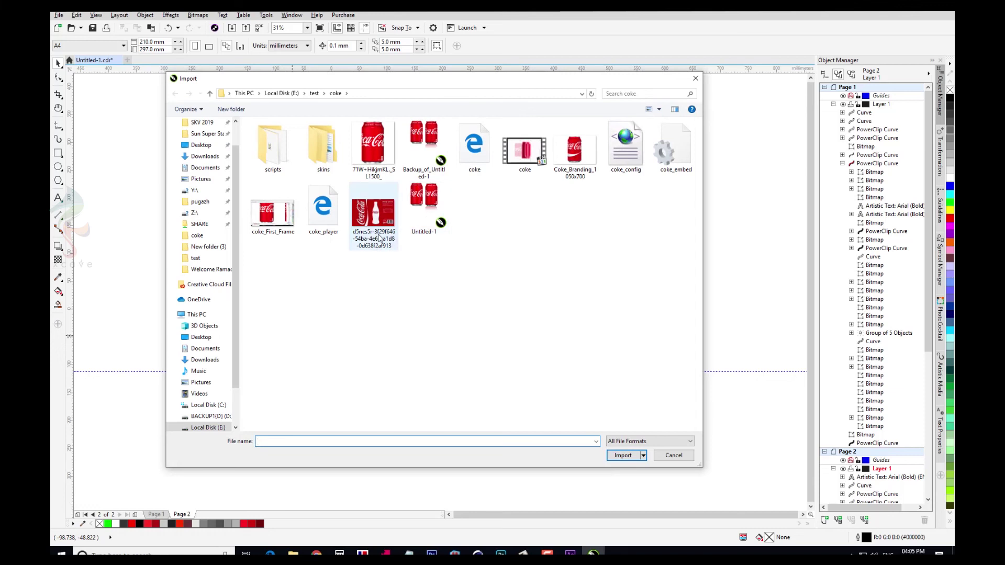
# Import the label artwork d5nes5r-3f29f646-54ba-4e61-a1d8-0d638f2af913 and place it below the page at its original size.
pyautogui.doubleClick(366, 219)
pyautogui.click(205, 319)
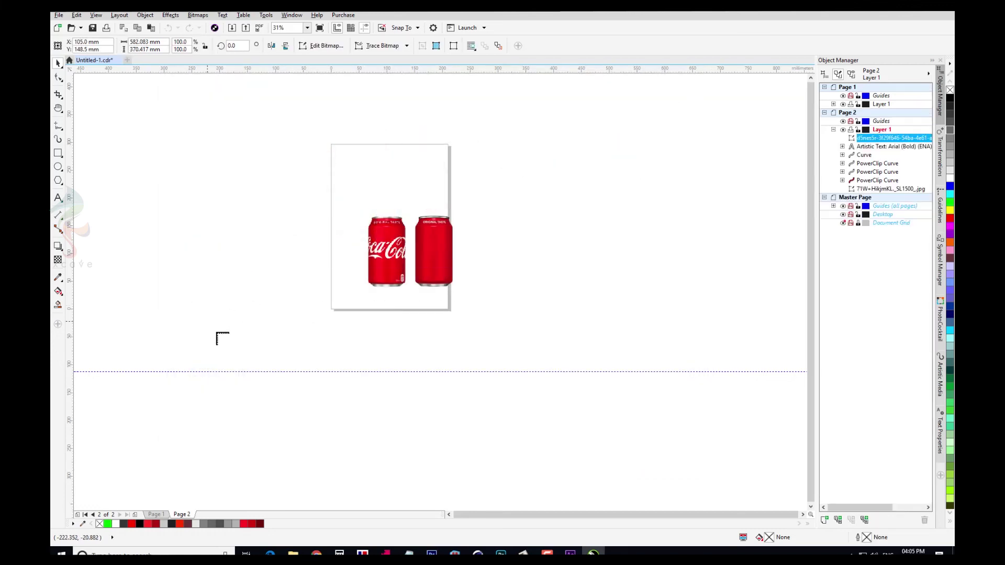
# Outline-trace the imported label as a Logo, removing the sampled background red from the entire image and accepting the trace.
pyautogui.rightClick(290, 372)
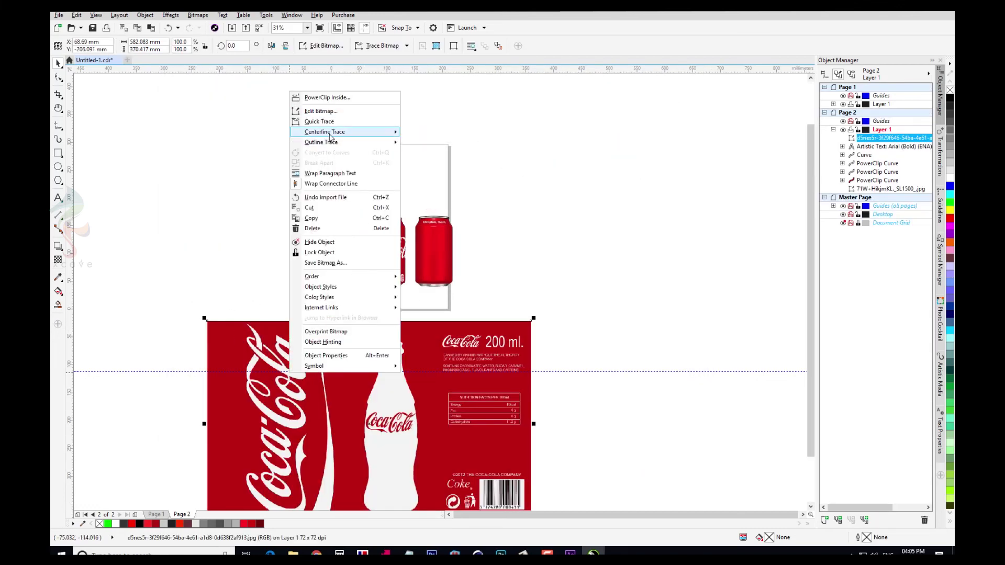
pyautogui.moveTo(387, 143)
pyautogui.click(422, 154)
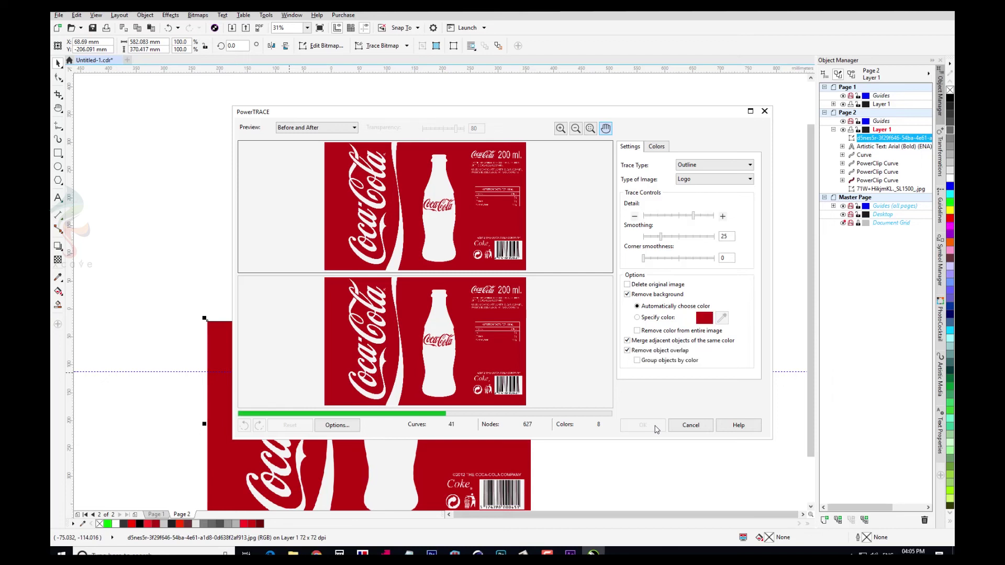
pyautogui.click(652, 318)
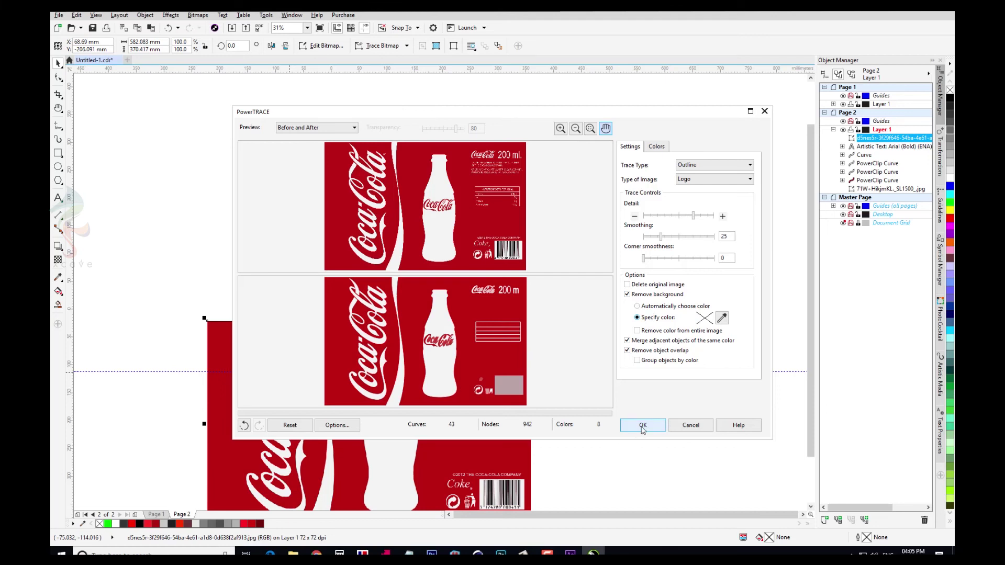
pyautogui.click(722, 318)
pyautogui.click(424, 301)
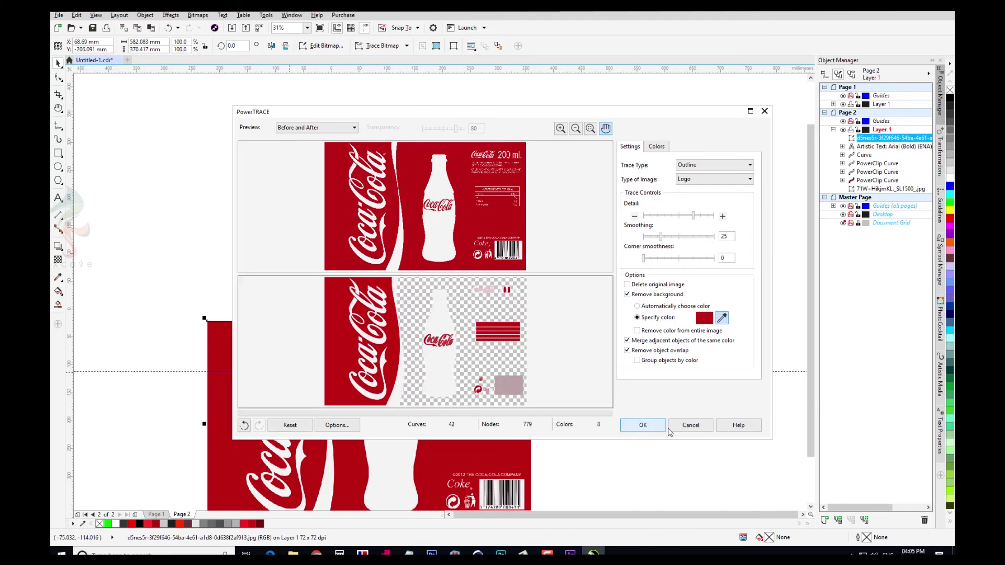
pyautogui.click(343, 328)
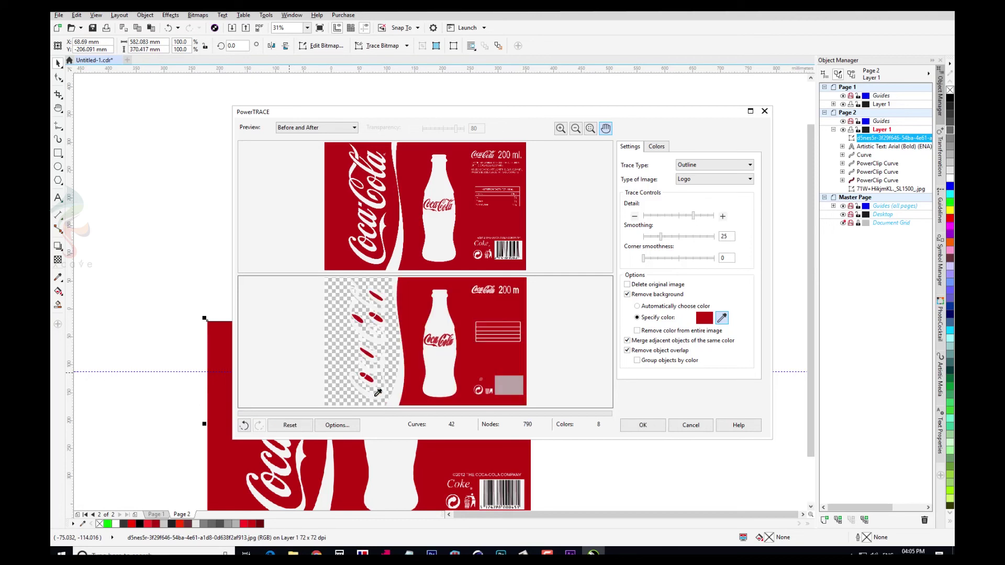
pyautogui.click(652, 331)
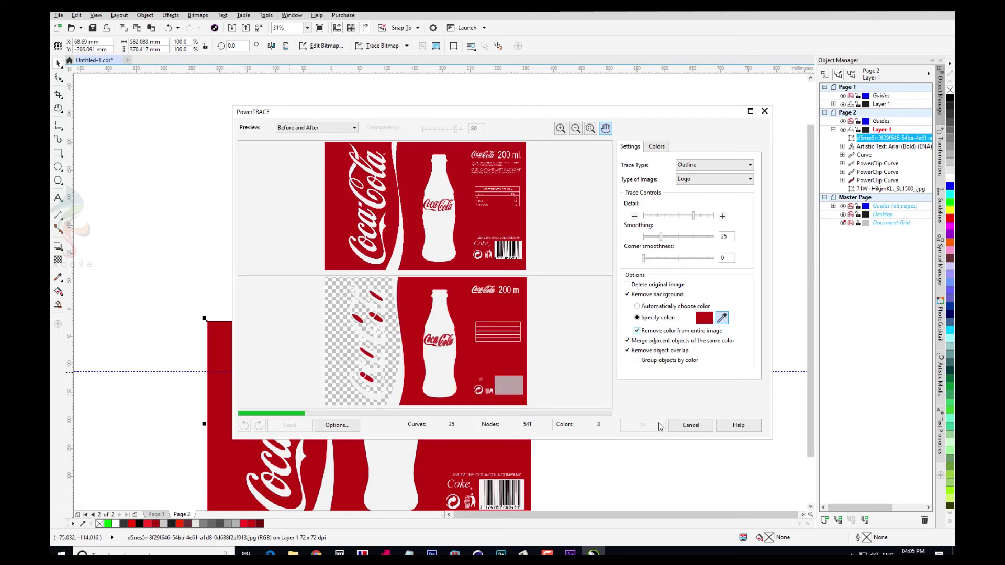
pyautogui.click(654, 426)
pyautogui.scroll(-1, 450, 302)
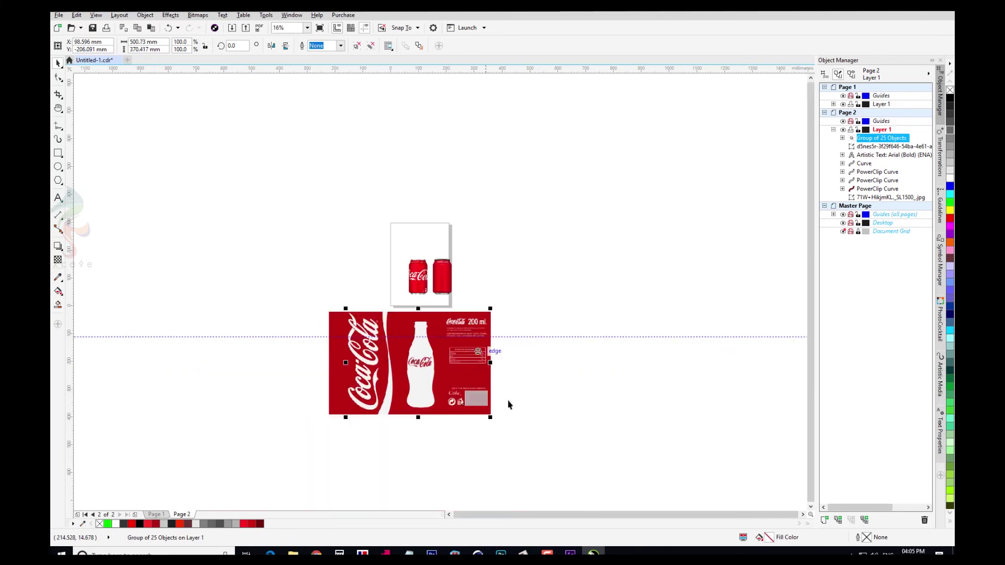
# Delete the original label bitmap and move the traced group to the empty area below and beside the page.
pyautogui.click(552, 405)
pyautogui.moveTo(365, 368)
pyautogui.mouseDown()
pyautogui.moveTo(274, 282)
pyautogui.moveTo(506, 417)
pyautogui.mouseUp()
pyautogui.press('Delete')
pyautogui.moveTo(290, 277); pyautogui.dragTo(303, 383)
pyautogui.moveTo(291, 325); pyautogui.dragTo(295, 428)
# Fill the traced group grey, ungroup it, and delete every traced shape except the large Coca-Cola lettering.
pyautogui.click(950, 155)
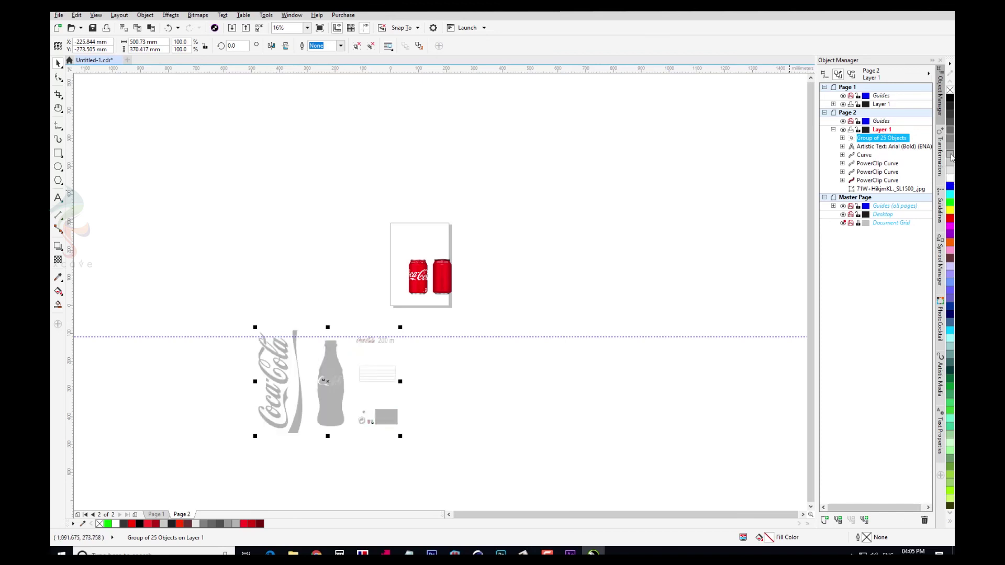
pyautogui.hotkey('ctrl', 'u')
pyautogui.moveTo(478, 474); pyautogui.dragTo(287, 298)
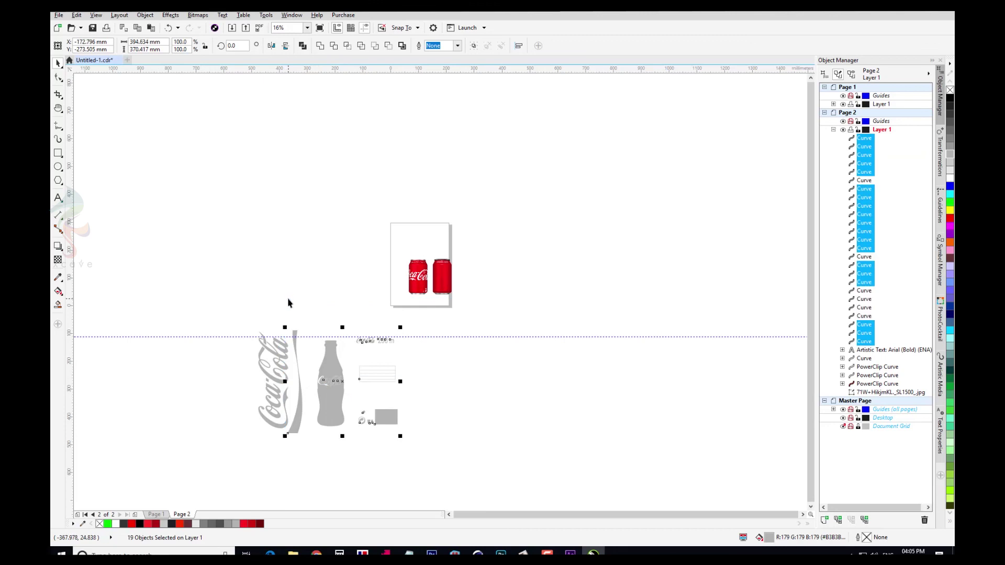
pyautogui.press('Delete')
# Fill the remaining Coca-Cola lettering black, move it up beside the page and group its six curves.
pyautogui.moveTo(219, 299); pyautogui.dragTo(332, 461)
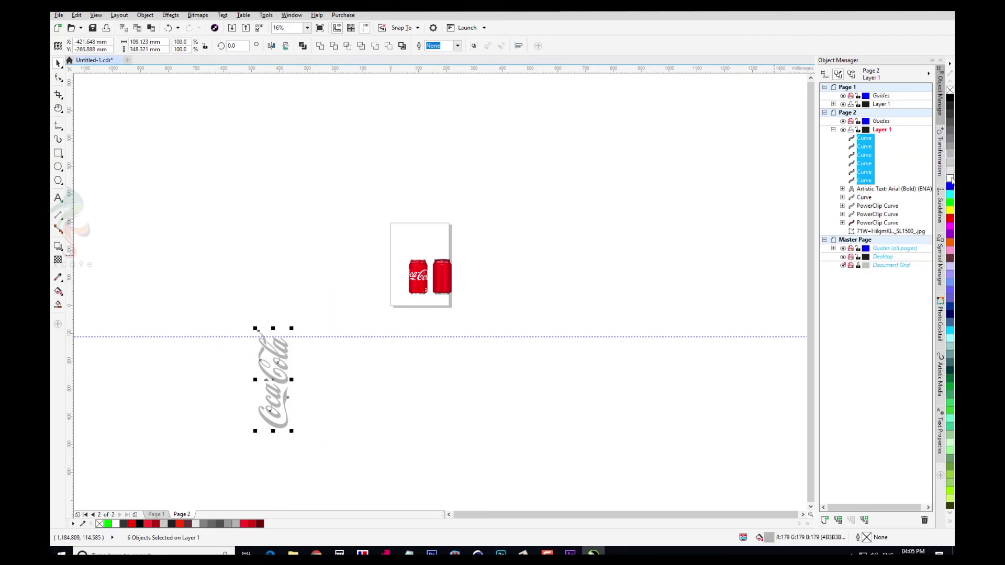
pyautogui.click(949, 179)
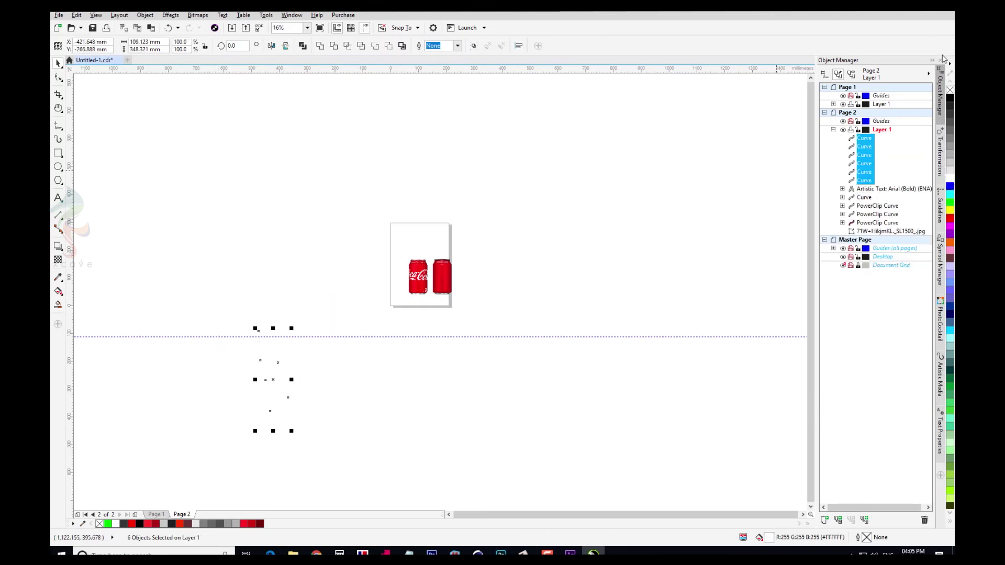
pyautogui.click(949, 99)
pyautogui.moveTo(285, 377); pyautogui.dragTo(306, 281)
pyautogui.hotkey('ctrl', 'g')
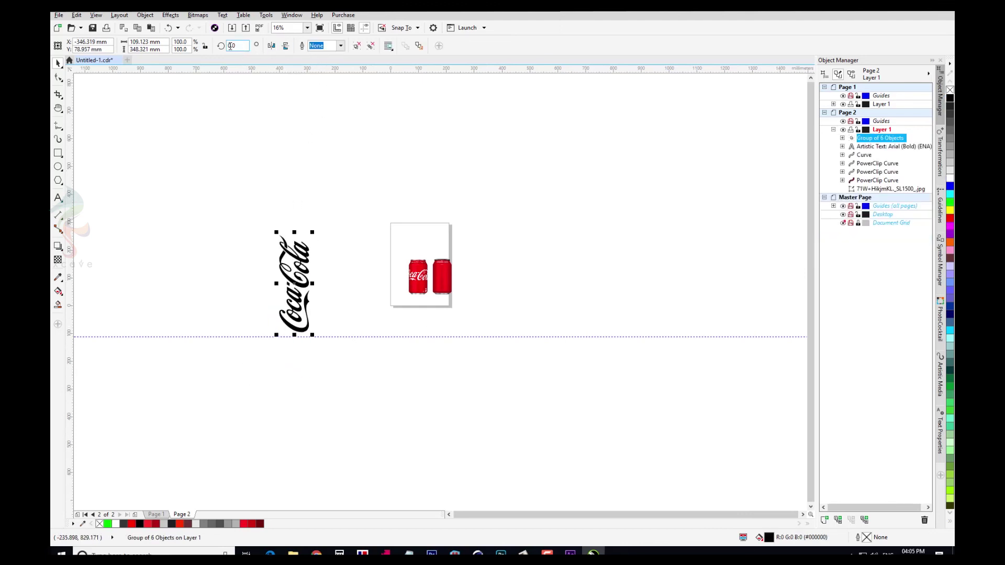
# Try rotating the logo group 90 degrees, undo it, and rotate the group 270 degrees instead.
pyautogui.write('90')
pyautogui.press('Return')
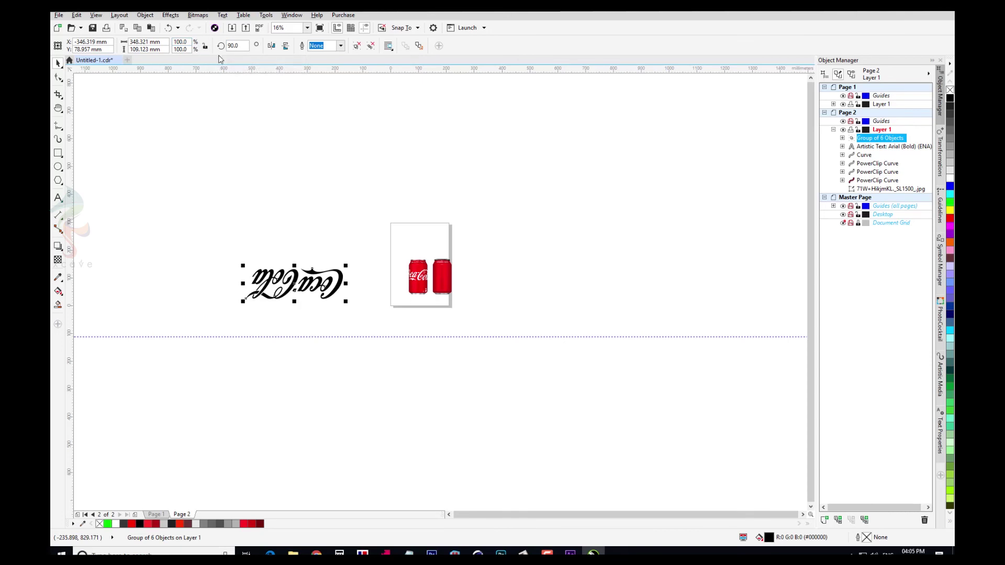
pyautogui.hotkey('ctrl', 'z')
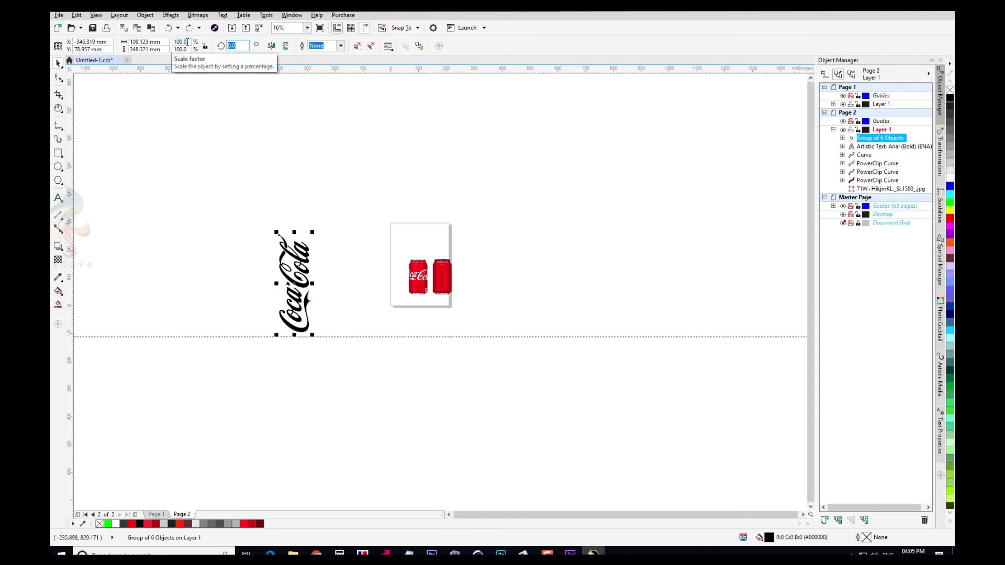
pyautogui.press('Return')
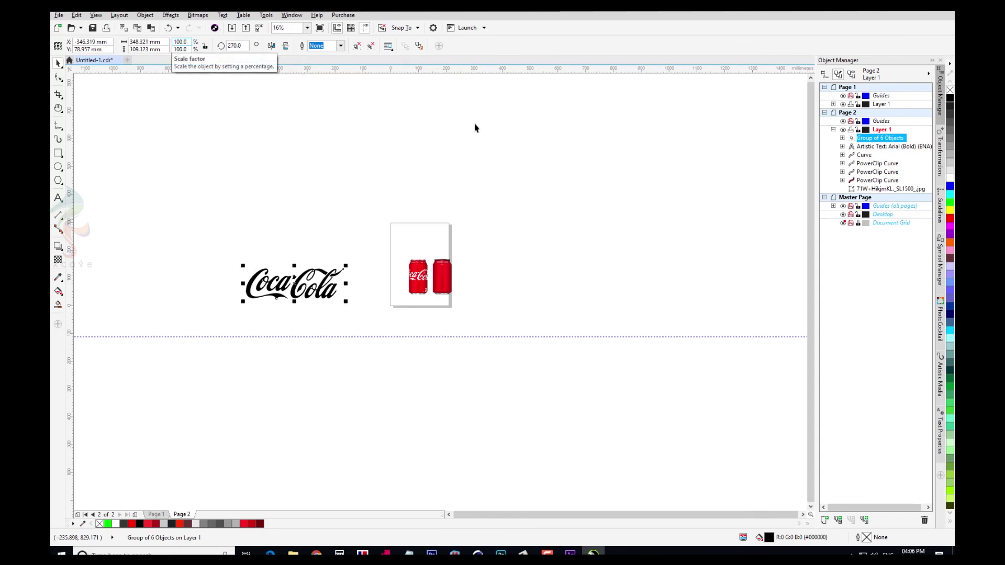
# Duplicate the horizontal logo, set both copies apart beside the page, and fill the upper copy white.
pyautogui.scroll(4, 454, 307)
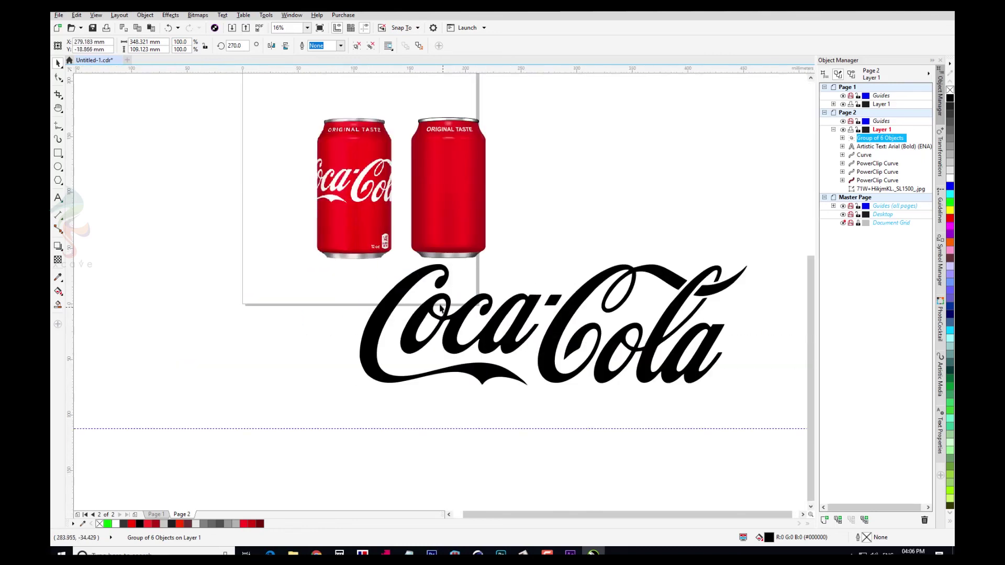
pyautogui.scroll(-2, 461, 324)
pyautogui.rightClick(458, 332)
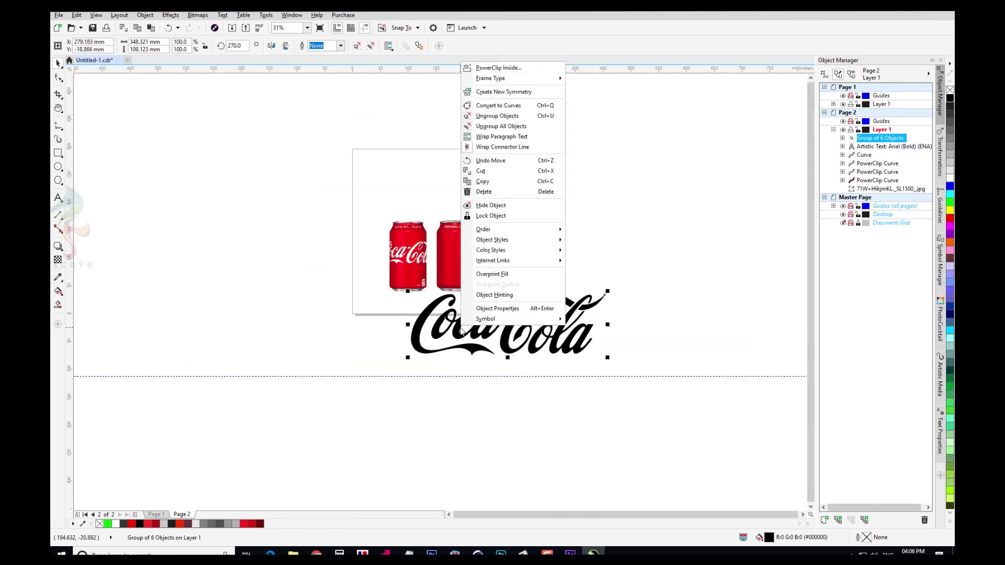
pyautogui.press('Escape')
pyautogui.moveTo(491, 361); pyautogui.dragTo(204, 327)
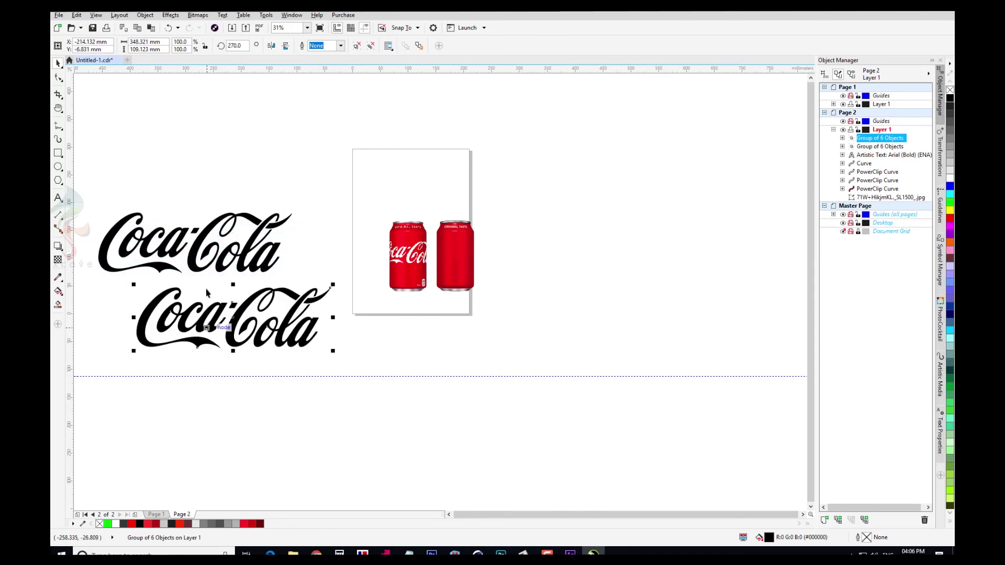
pyautogui.moveTo(202, 253); pyautogui.dragTo(118, 238)
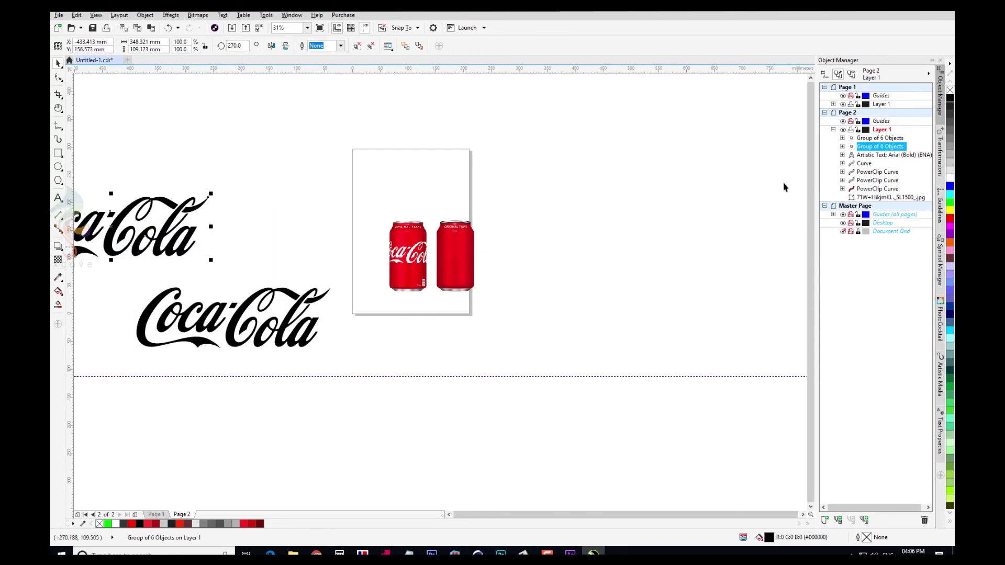
pyautogui.click(949, 179)
# PowerClip the black logo inside the blank can's body and open the PowerClip contents for editing.
pyautogui.click(243, 327)
pyautogui.click(170, 15)
pyautogui.moveTo(145, 16)
pyautogui.moveTo(178, 99)
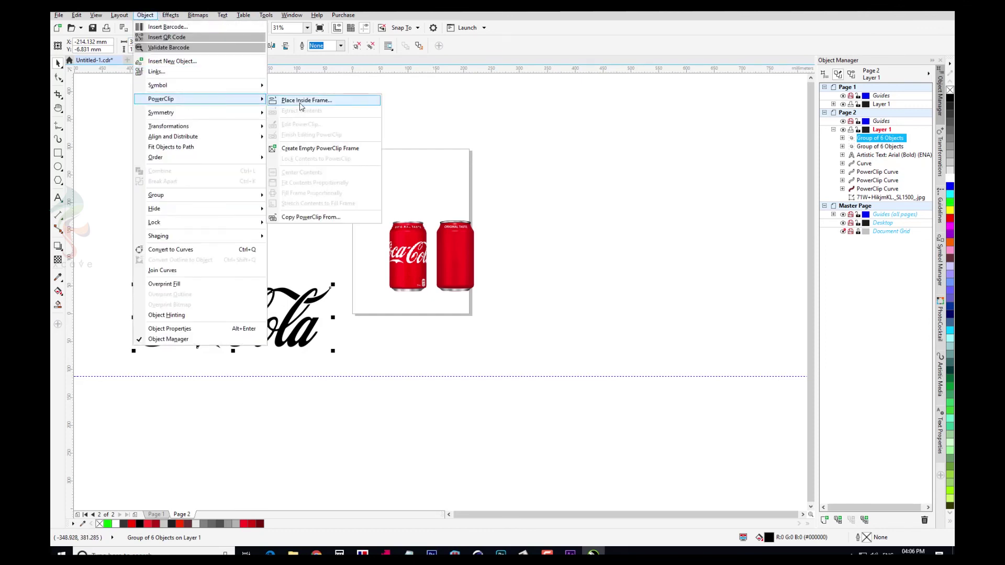
pyautogui.click(301, 105)
pyautogui.click(455, 257)
pyautogui.scroll(2, 449, 242)
pyautogui.rightClick(449, 242)
pyautogui.click(484, 281)
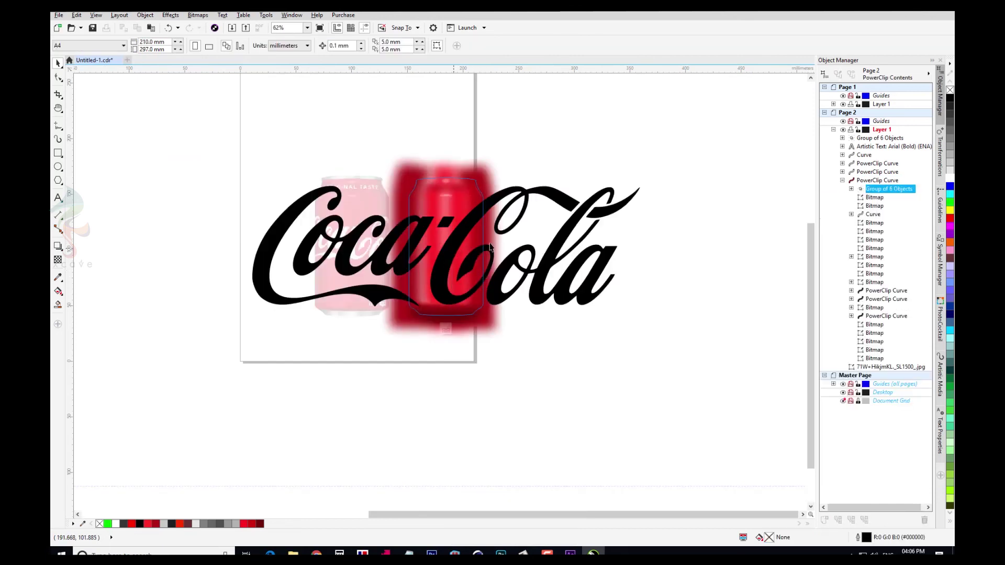
# Scale the clipped logo down to about 140 mm wide, place it below the page and deselect it.
pyautogui.moveTo(642, 183); pyautogui.dragTo(555, 209)
pyautogui.moveTo(445, 244); pyautogui.dragTo(377, 406)
pyautogui.moveTo(486, 373); pyautogui.dragTo(505, 388)
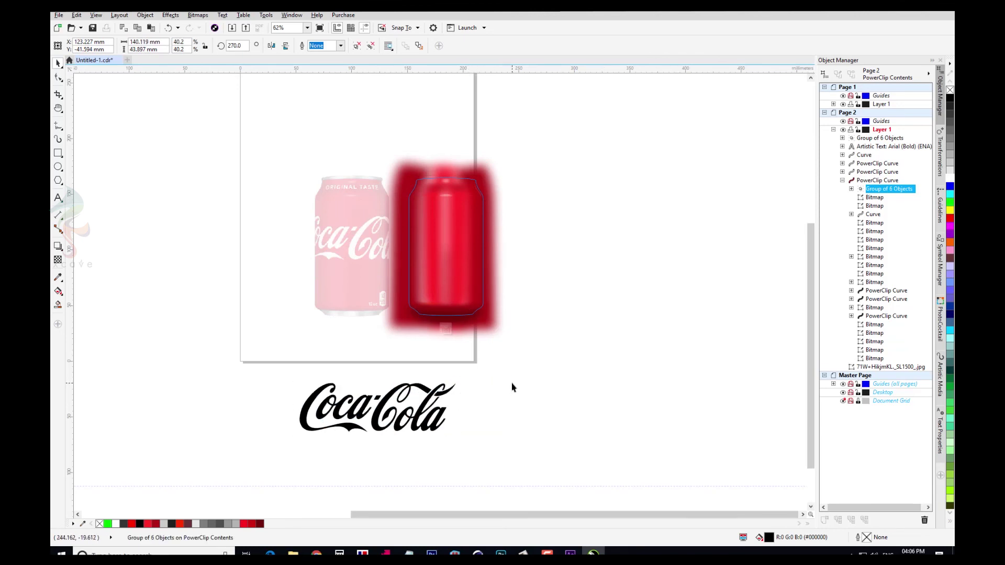
pyautogui.click(512, 388)
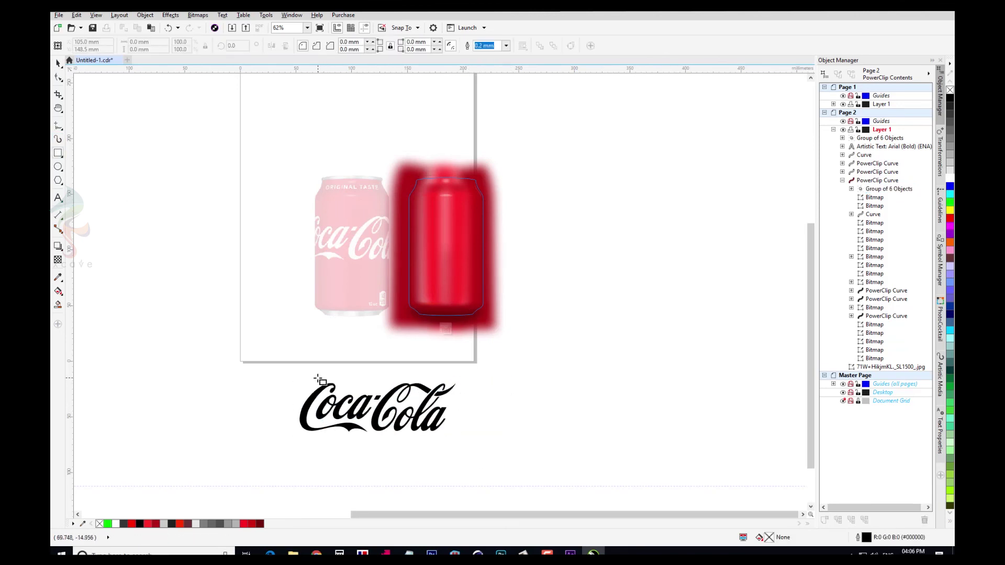
# Cover the middle of the logo with a light grey rectangle about 100 by 65 mm, and select both objects.
pyautogui.moveTo(317, 375)
pyautogui.mouseDown()
pyautogui.moveTo(419, 449)
pyautogui.moveTo(437, 449)
pyautogui.moveTo(429, 446)
pyautogui.mouseUp()
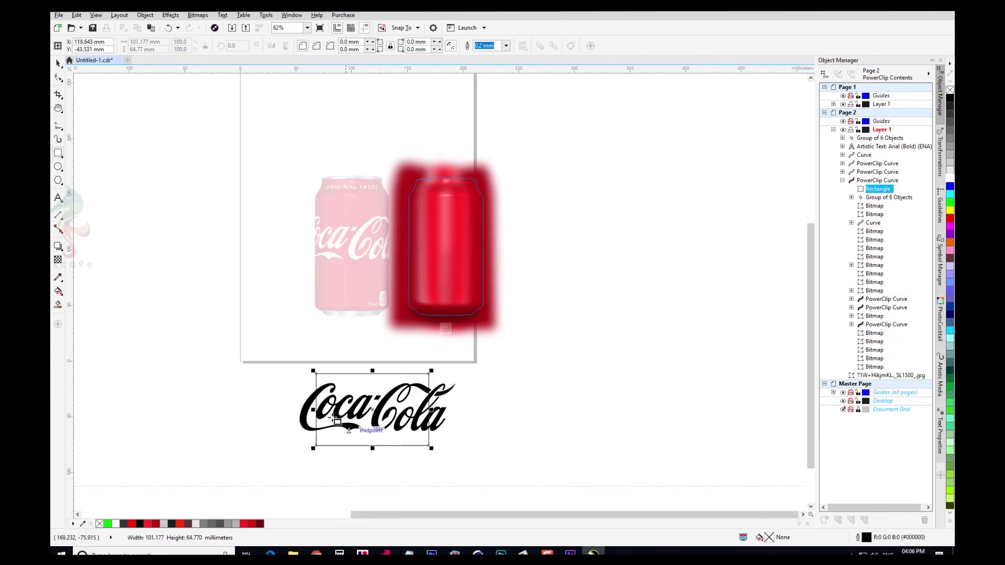
pyautogui.moveTo(314, 412); pyautogui.dragTo(316, 409)
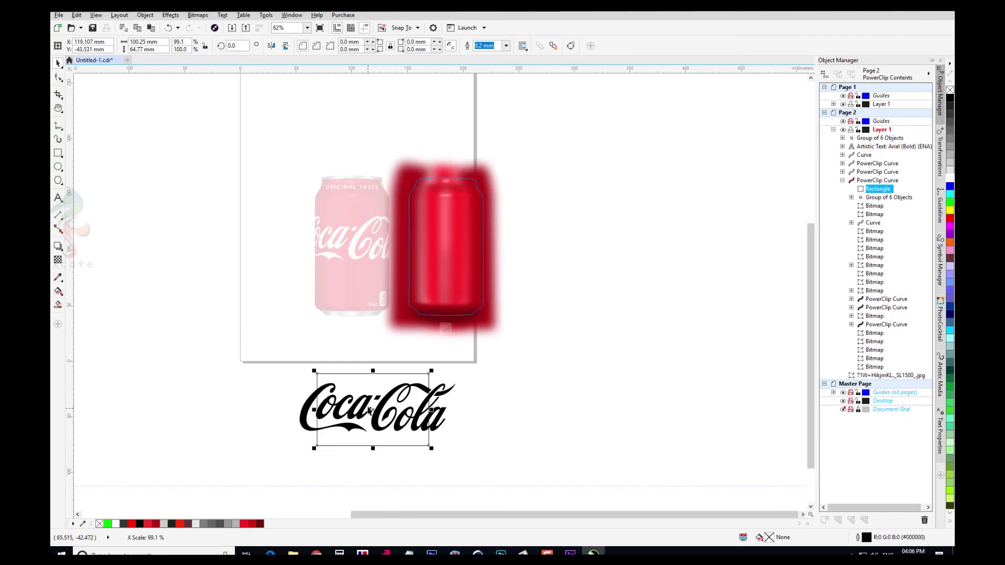
pyautogui.click(950, 172)
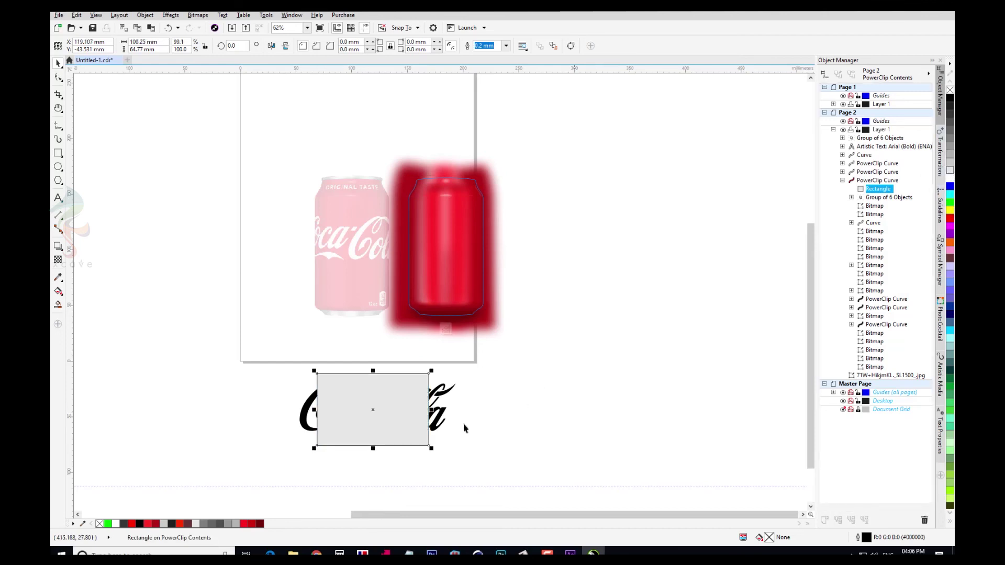
pyautogui.keyDown('shift'); pyautogui.click(436, 408); pyautogui.keyUp('shift')
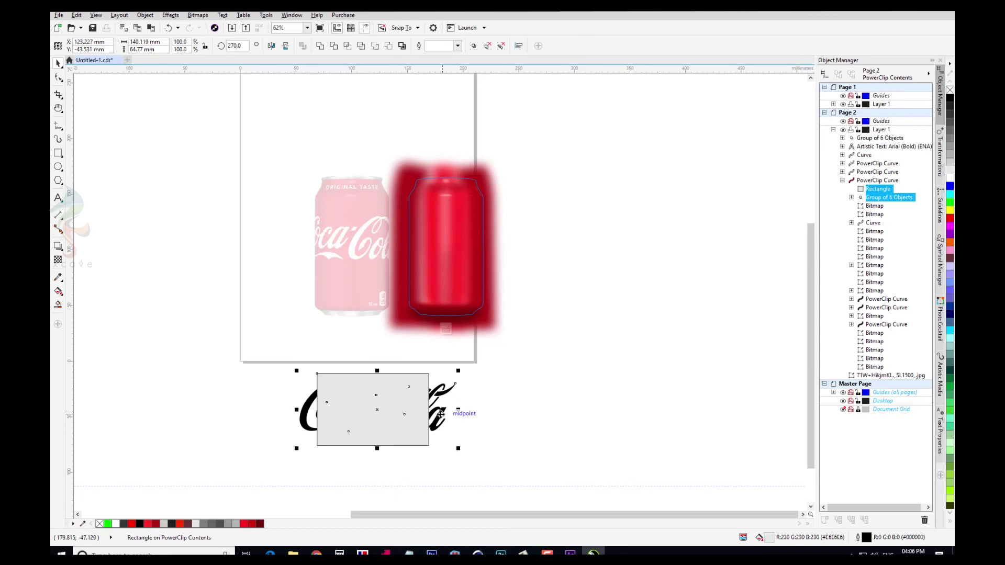
# Try Back Minus Front and Front Minus Back on the rectangle and logo, undoing each attempt.
pyautogui.click(388, 46)
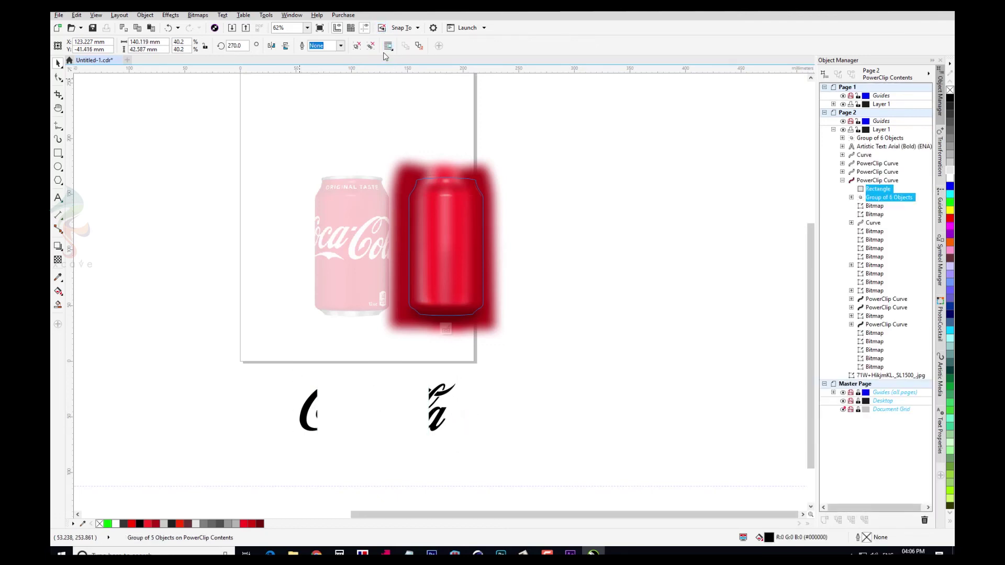
pyautogui.hotkey('ctrl', 'z')
pyautogui.click(374, 46)
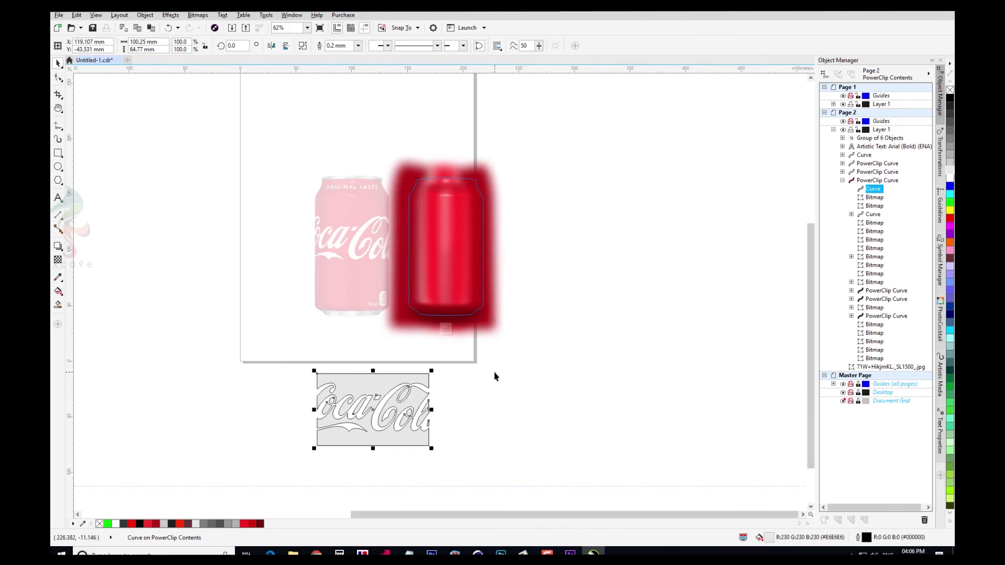
pyautogui.hotkey('ctrl', 'z')
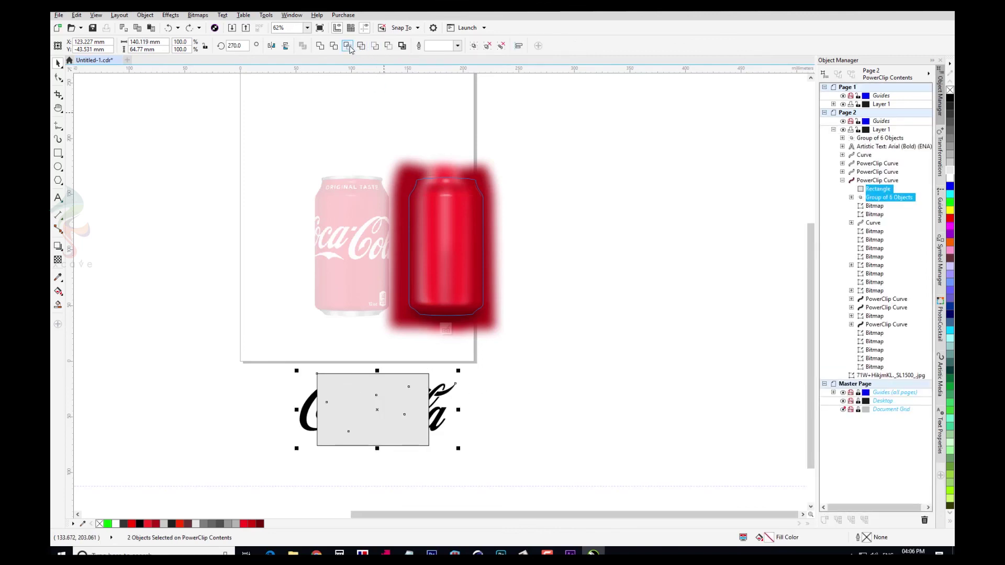
# Intersect the rectangle with the logo, then move the rectangle and the cropped logo piece apart from the full logo.
pyautogui.click(351, 49)
pyautogui.click(529, 418)
pyautogui.moveTo(374, 411); pyautogui.dragTo(262, 401)
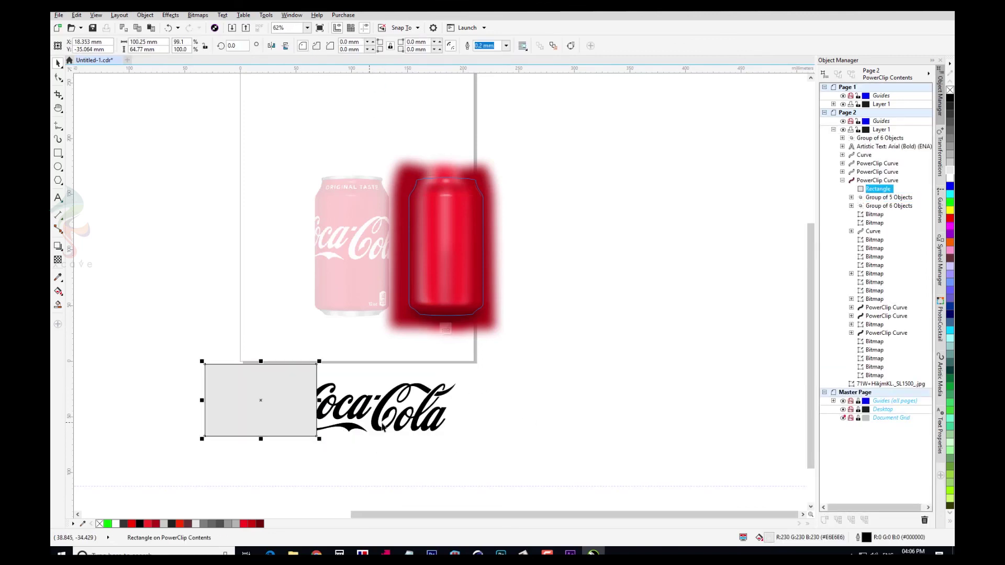
pyautogui.click(365, 413)
pyautogui.moveTo(365, 413); pyautogui.dragTo(590, 381)
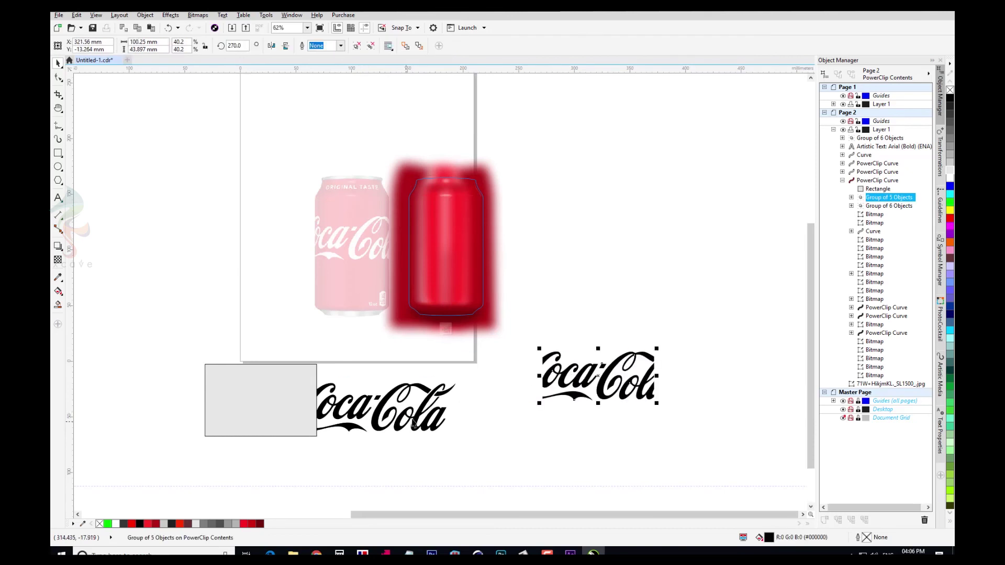
# Delete the leftover full logo and the grey rectangle, keeping only the cropped logo.
pyautogui.moveTo(342, 413); pyautogui.dragTo(291, 412)
pyautogui.press('Delete')
pyautogui.click(292, 412)
pyautogui.press('Delete')
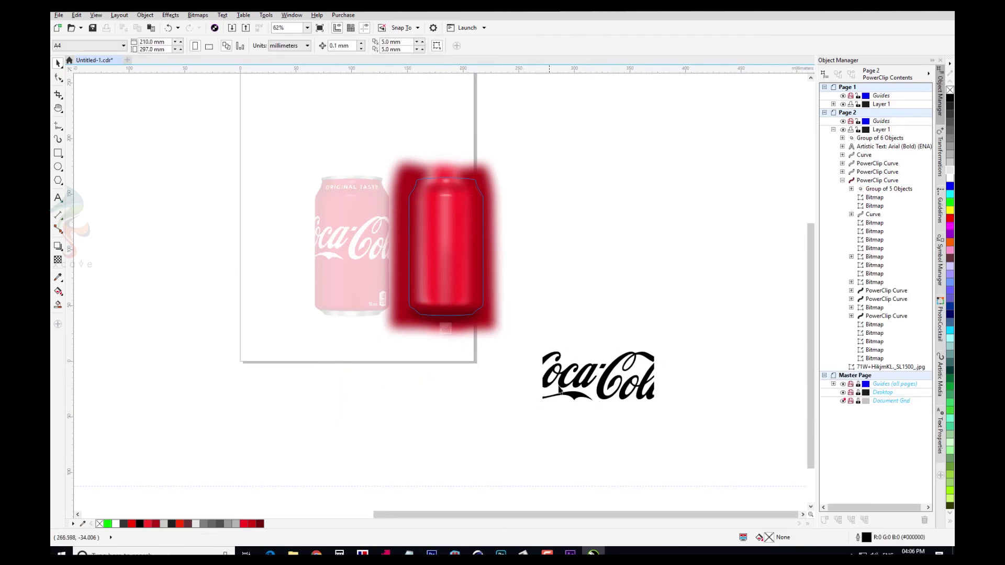
# Move the cropped logo onto the red can and scale it down to about 74 mm wide.
pyautogui.moveTo(553, 380); pyautogui.dragTo(414, 238)
pyautogui.scroll(2, 458, 228)
pyautogui.moveTo(546, 292); pyautogui.dragTo(518, 288)
# Nudge the cropped logo slightly right and down to centre it on the can like the reference.
pyautogui.press('Right')
pyautogui.press('Right')
pyautogui.press('Right')
pyautogui.press('Right')
pyautogui.press('Right')
pyautogui.press('Right')
pyautogui.press('Right')
pyautogui.press('Right')
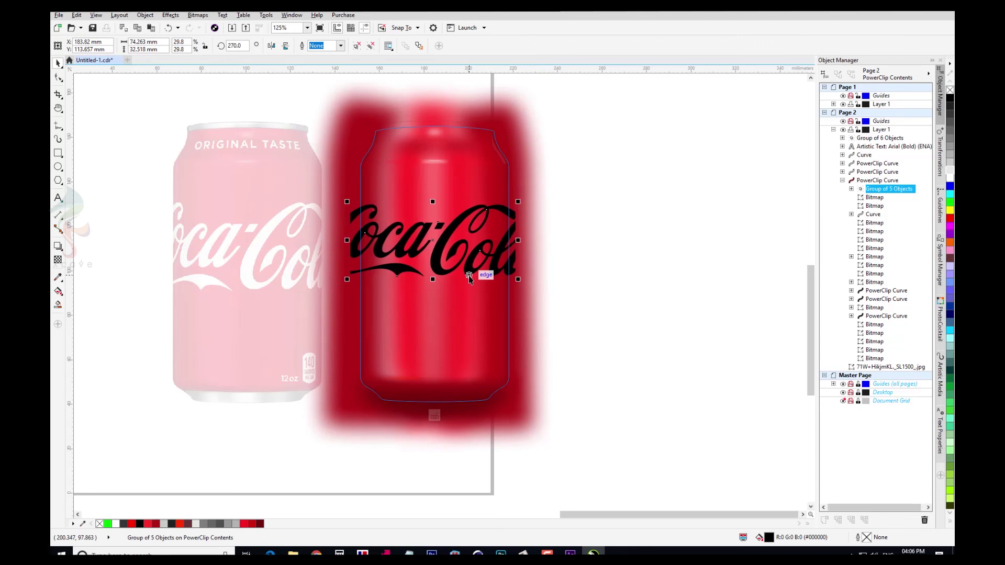
pyautogui.press('Down')
pyautogui.press('Down')
pyautogui.press('Down')
pyautogui.press('Down')
pyautogui.press('Down')
pyautogui.press('Down')
pyautogui.press('Down')
pyautogui.press('Down')
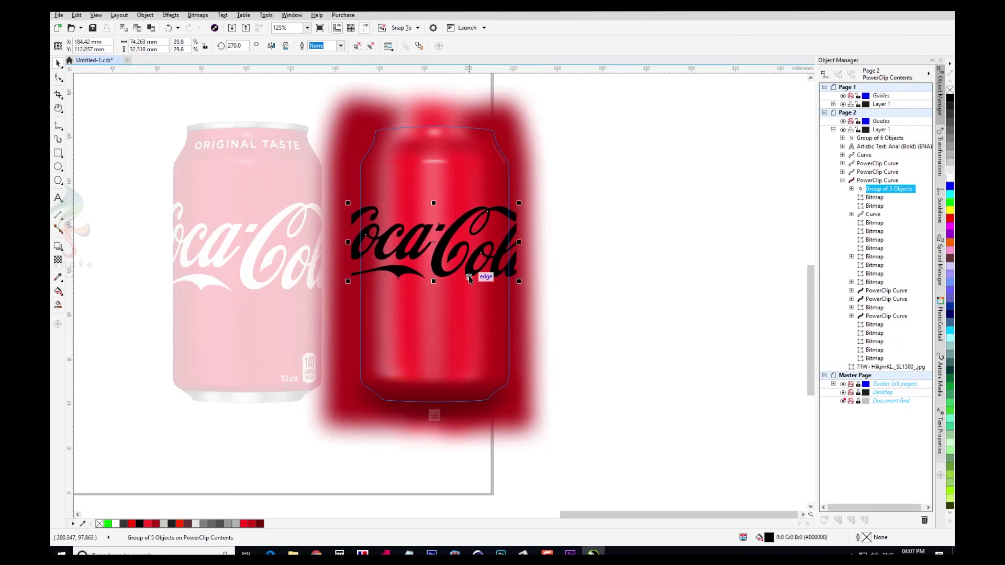
# Stretch the cropped logo to about 38 mm tall and nudge it slightly right across the can.
pyautogui.moveTo(436, 284); pyautogui.dragTo(434, 288)
pyautogui.moveTo(434, 203); pyautogui.dragTo(433, 201)
pyautogui.moveTo(433, 288); pyautogui.dragTo(435, 292)
pyautogui.moveTo(478, 257); pyautogui.dragTo(482, 261)
pyautogui.press('Right')
pyautogui.press('Right')
pyautogui.press('Right')
pyautogui.press('Right')
pyautogui.press('Right')
pyautogui.press('Right')
pyautogui.press('Right')
pyautogui.press('Right')
pyautogui.press('Right')
pyautogui.press('Right')
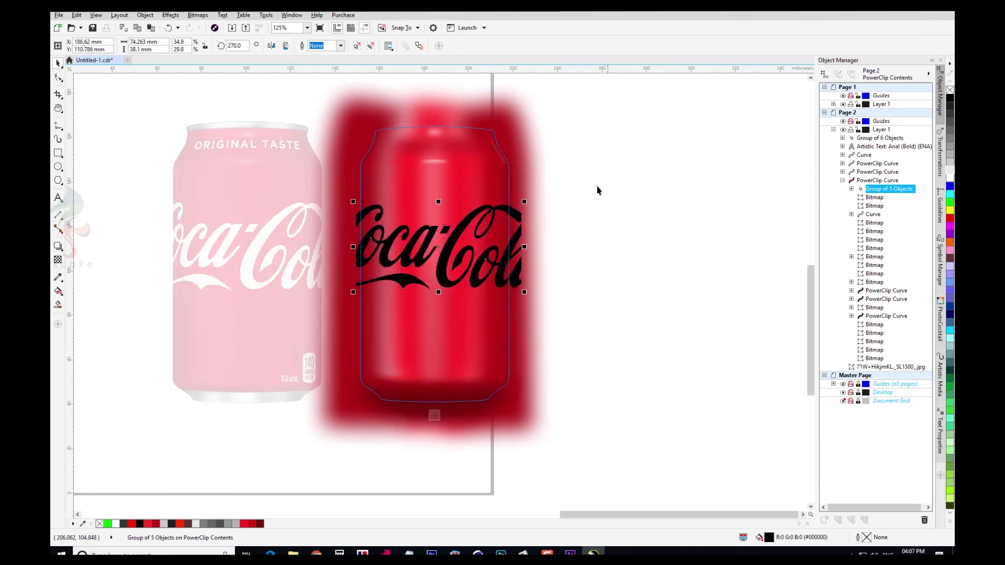
# Fill the cropped logo with white and convert it to a bitmap.
pyautogui.click(950, 178)
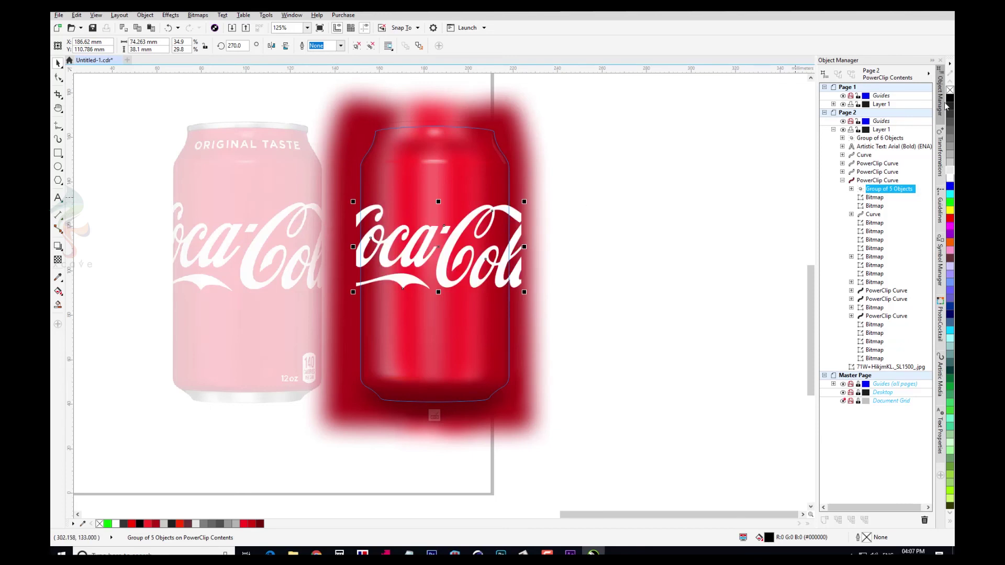
pyautogui.click(198, 15)
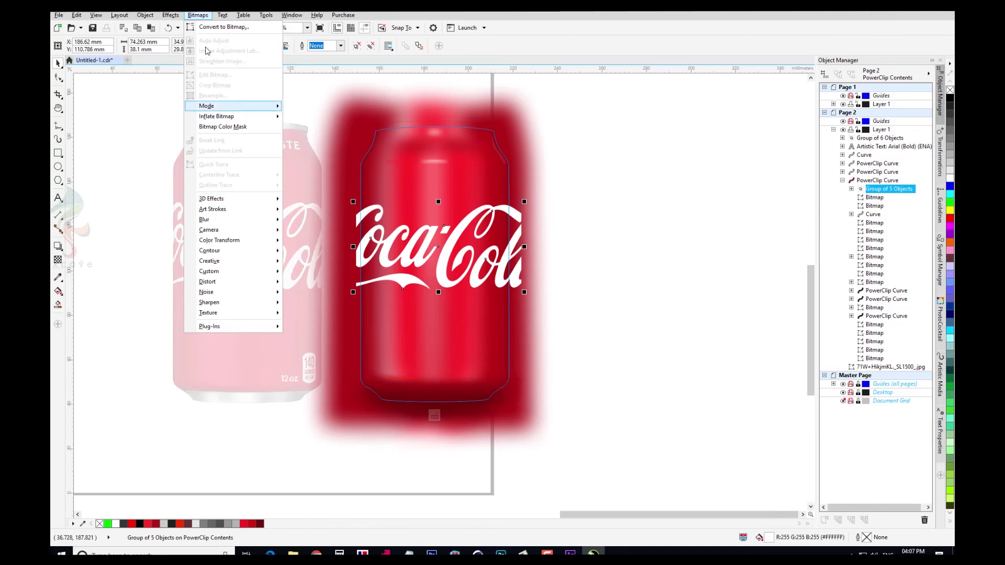
pyautogui.click(223, 26)
pyautogui.click(475, 327)
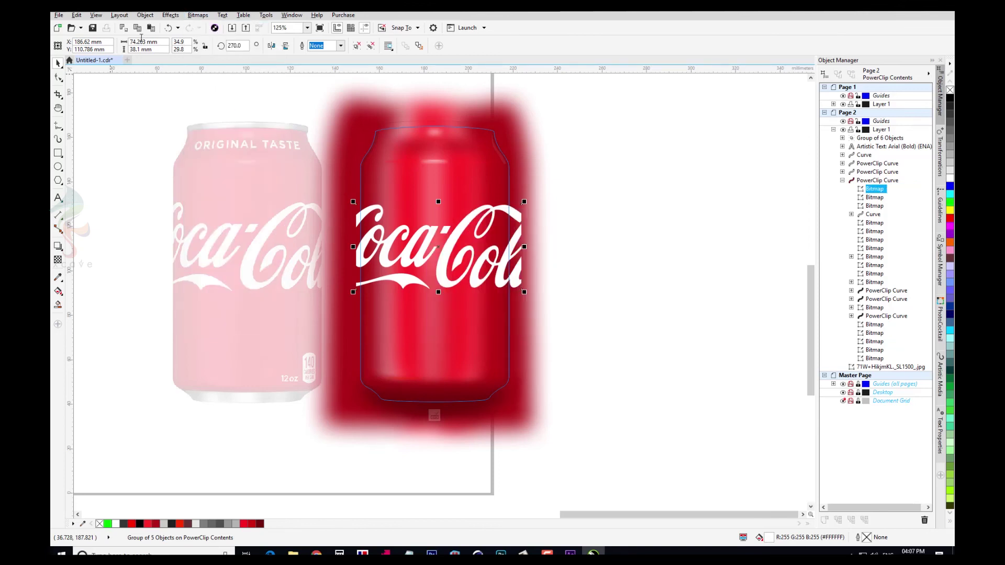
# Apply the Cylinder 3D effect to the logo bitmap in Vertical mode at 56 percent.
pyautogui.click(198, 14)
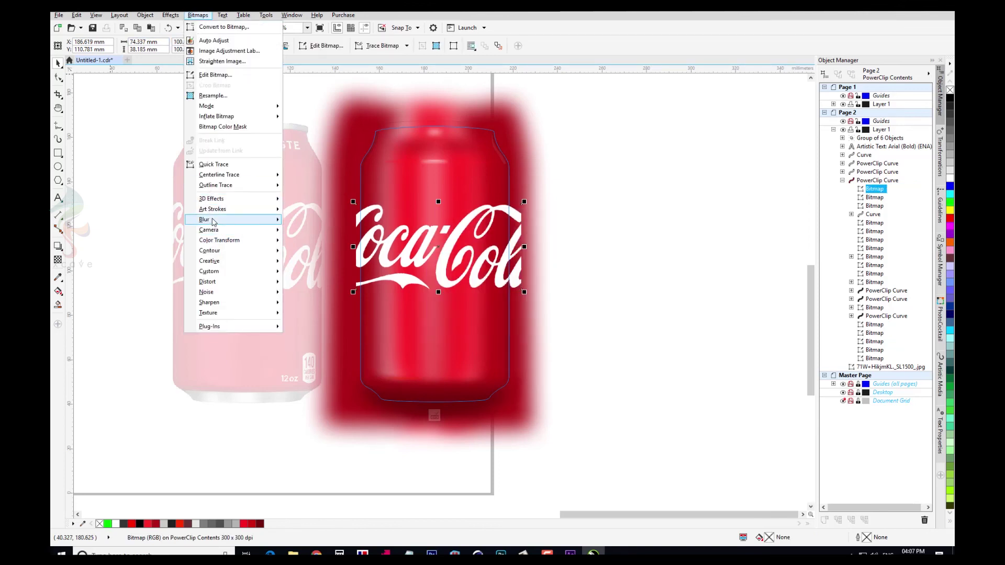
pyautogui.moveTo(236, 198)
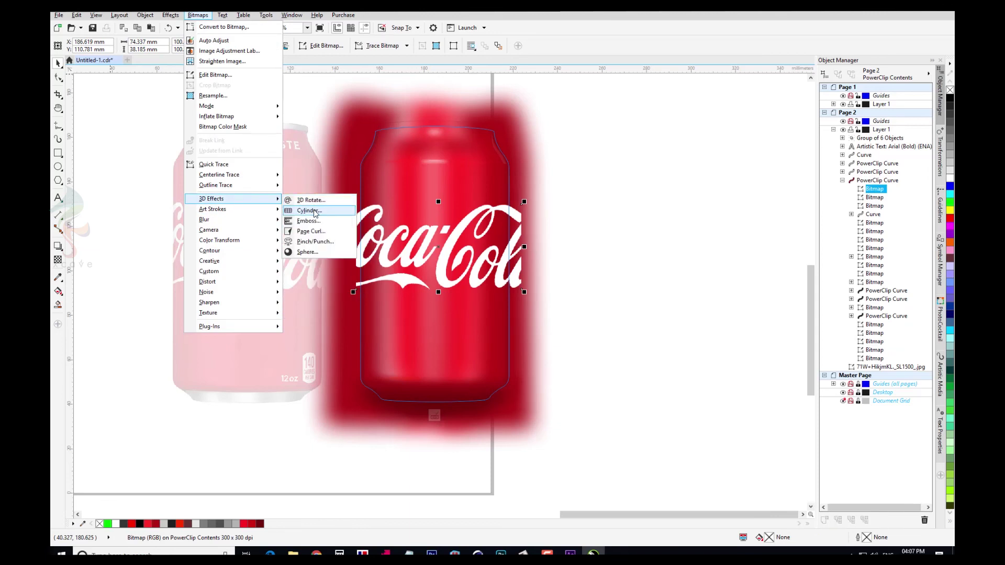
pyautogui.click(313, 210)
pyautogui.moveTo(511, 219); pyautogui.dragTo(703, 234)
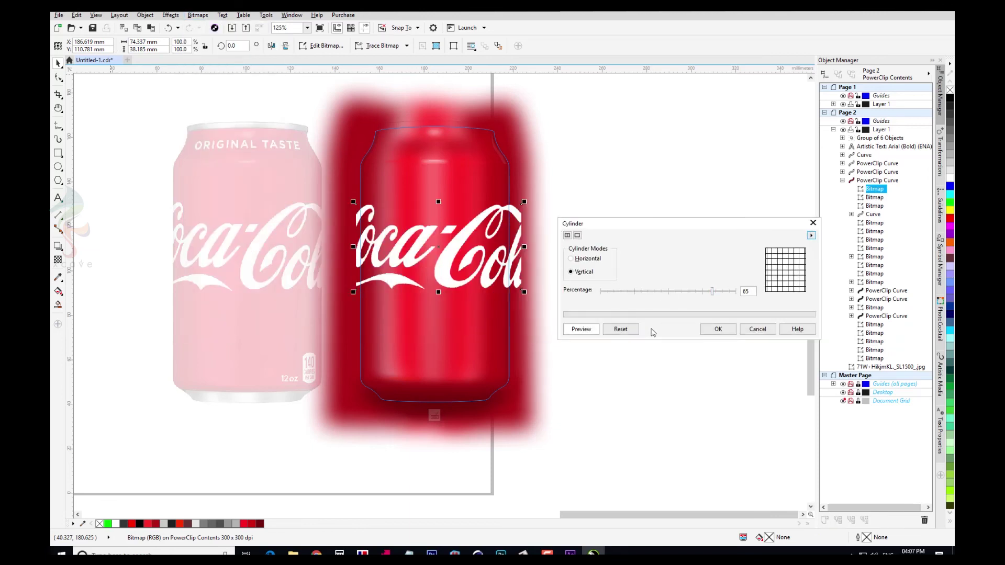
pyautogui.click(721, 292)
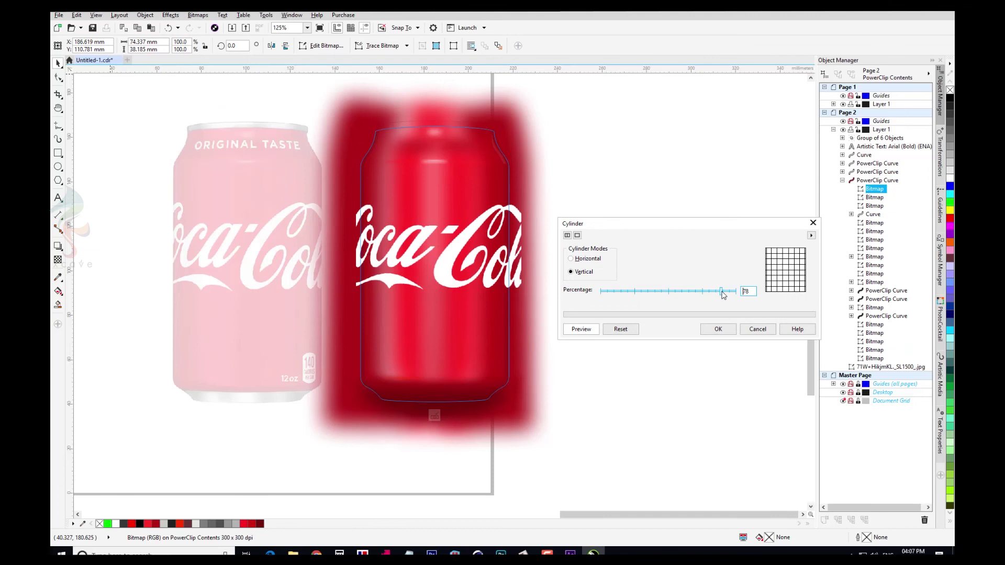
pyautogui.click(705, 294)
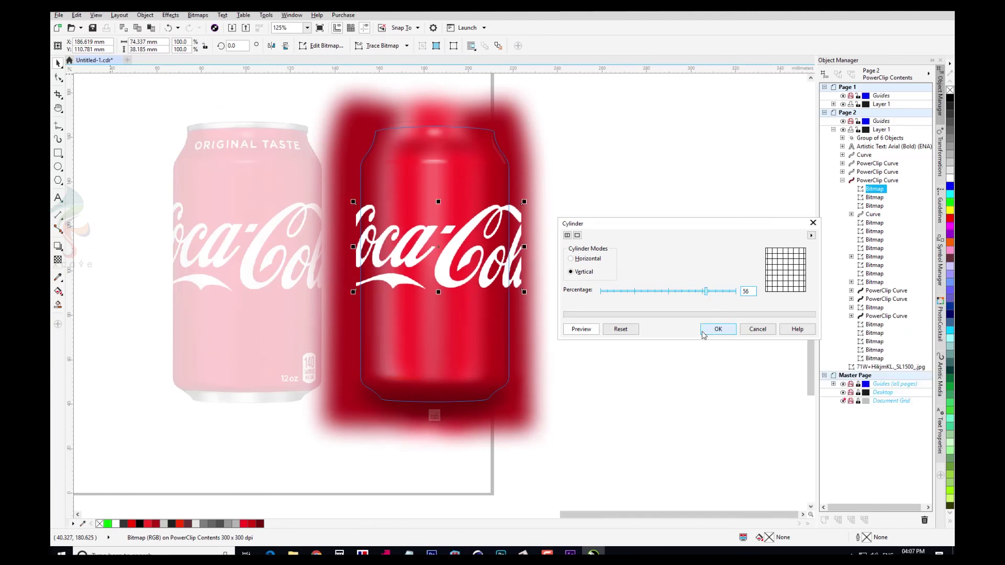
pyautogui.click(717, 329)
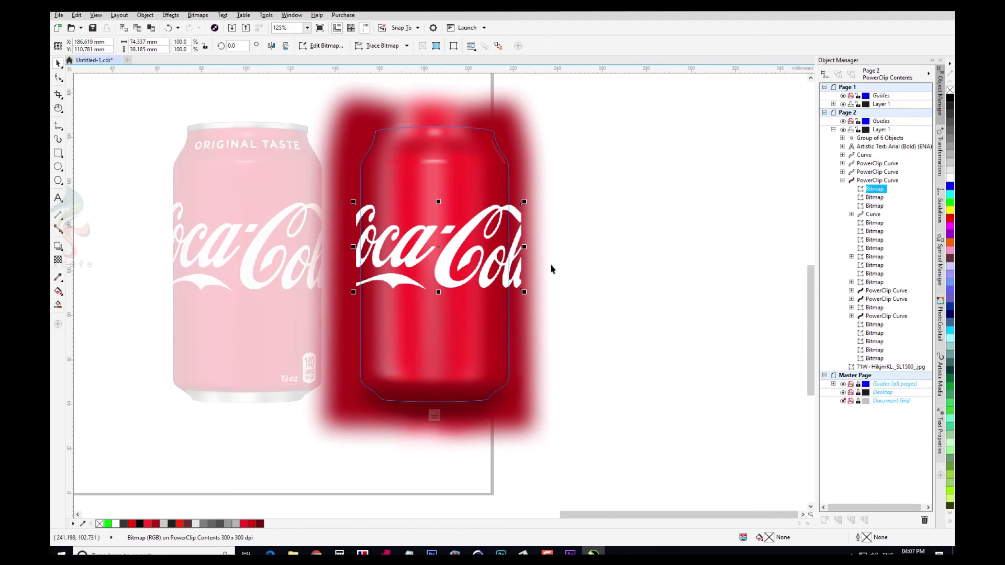
# Apply a horizontal linear transparency to the logo, running from the can's left edge to just past its right edge.
pyautogui.click(58, 261)
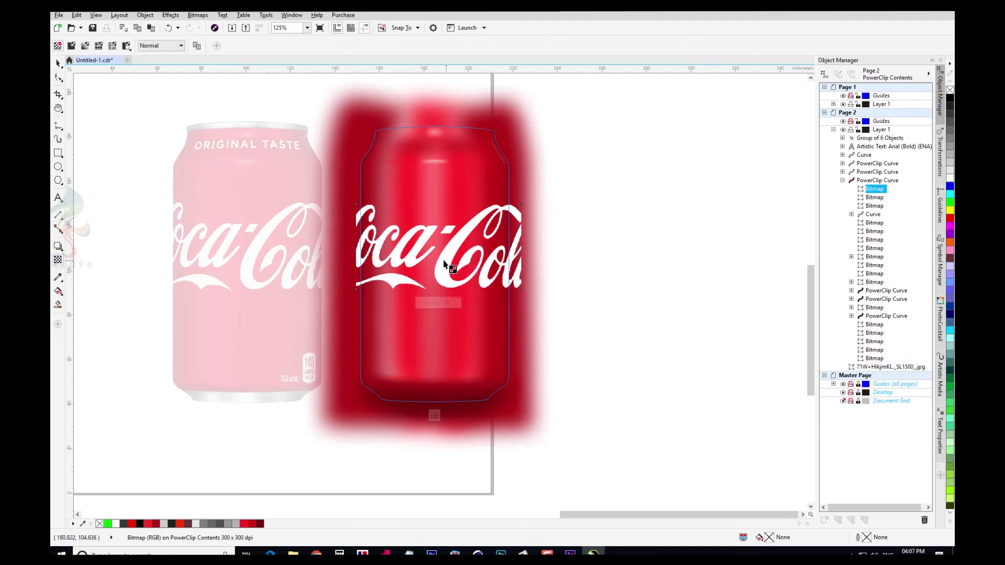
pyautogui.moveTo(388, 253); pyautogui.dragTo(506, 254)
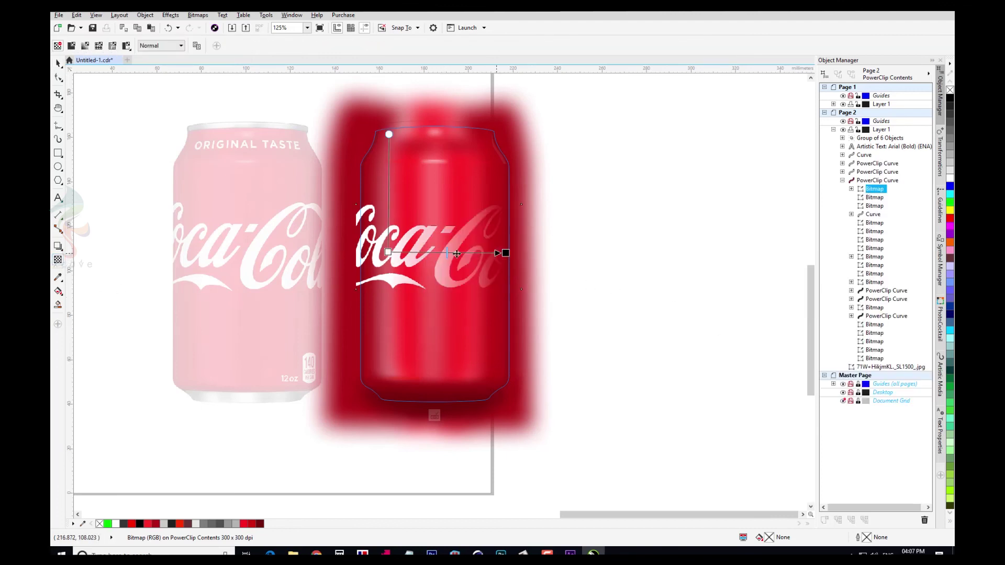
pyautogui.moveTo(388, 253); pyautogui.dragTo(360, 253)
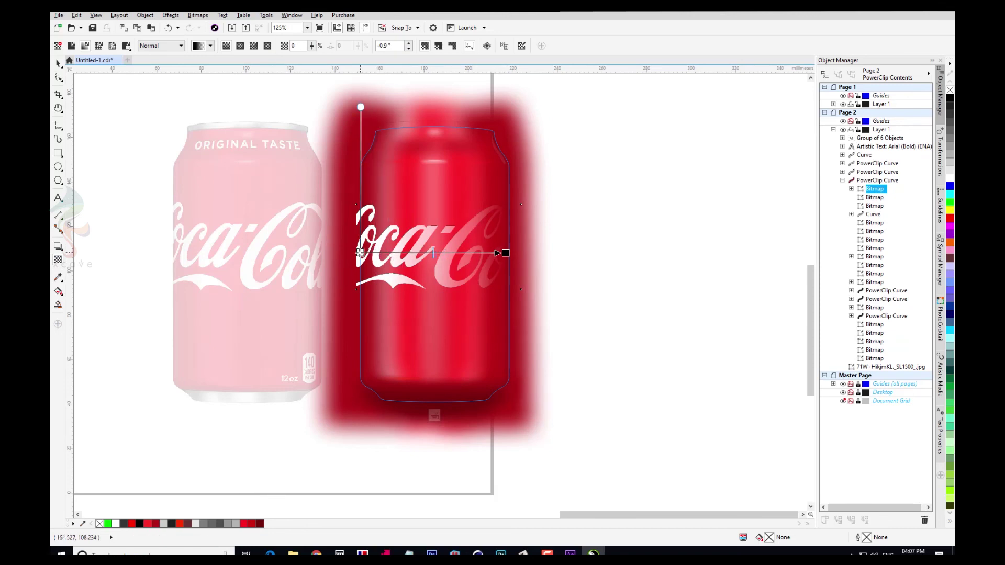
pyautogui.click(506, 253)
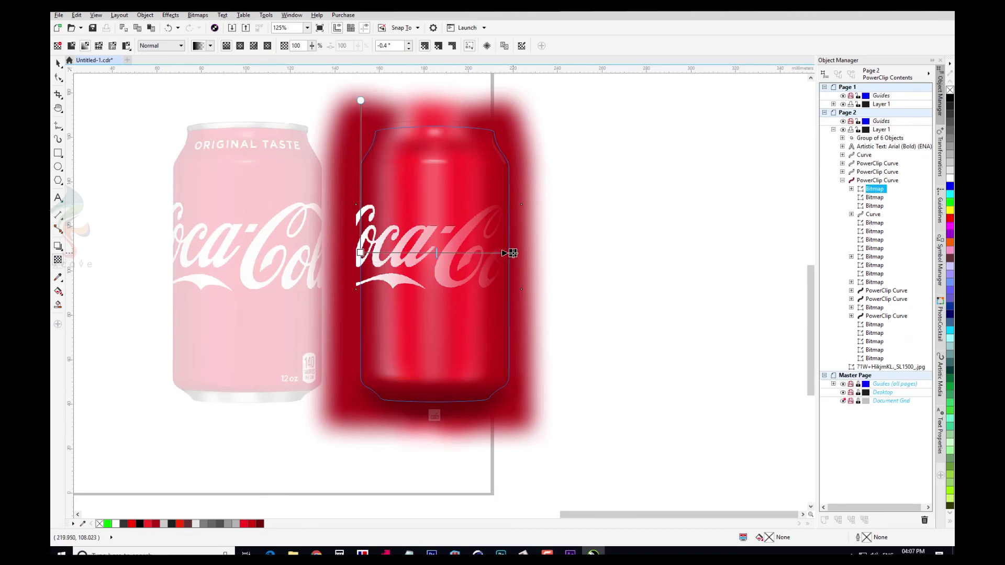
# Add an intermediate transparency node near the can's right edge and set its transparency to 30.
pyautogui.moveTo(514, 267); pyautogui.dragTo(505, 268)
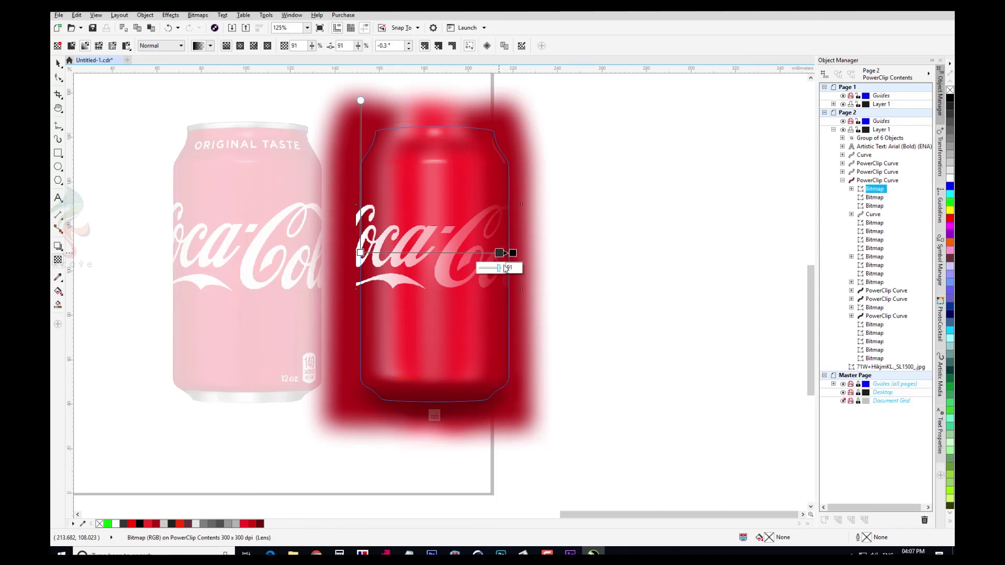
pyautogui.click(486, 268)
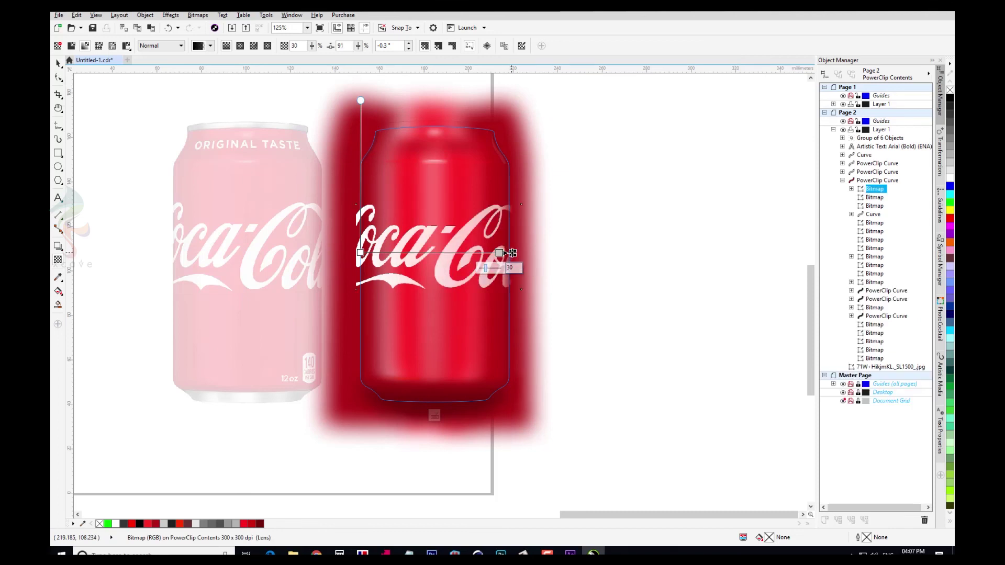
pyautogui.moveTo(497, 254); pyautogui.dragTo(495, 254)
# Add another intermediate node near the start of the logo's fade, with transparency 0, and slide it toward the middle.
pyautogui.click(360, 253)
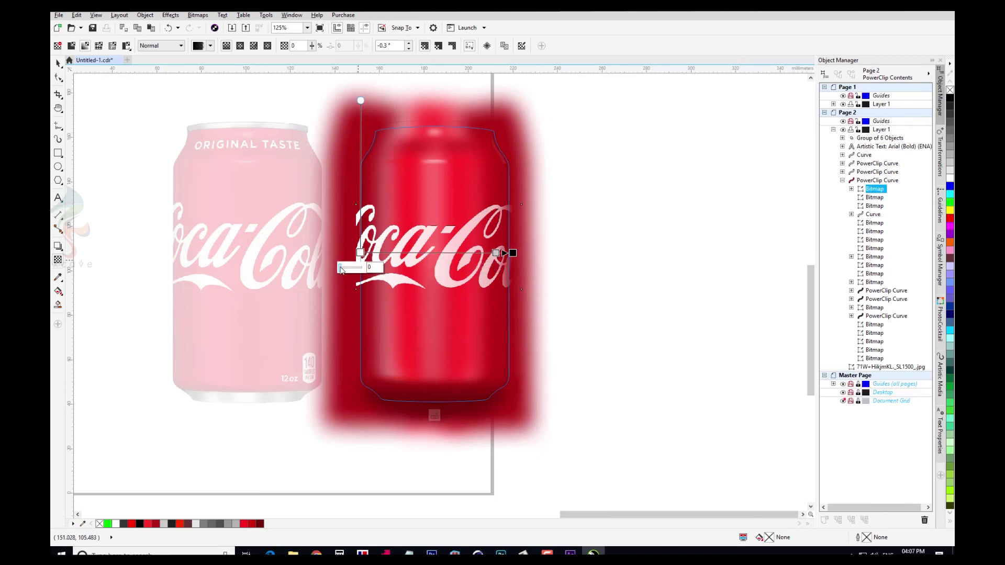
pyautogui.doubleClick(370, 253)
pyautogui.moveTo(371, 253); pyautogui.dragTo(417, 254)
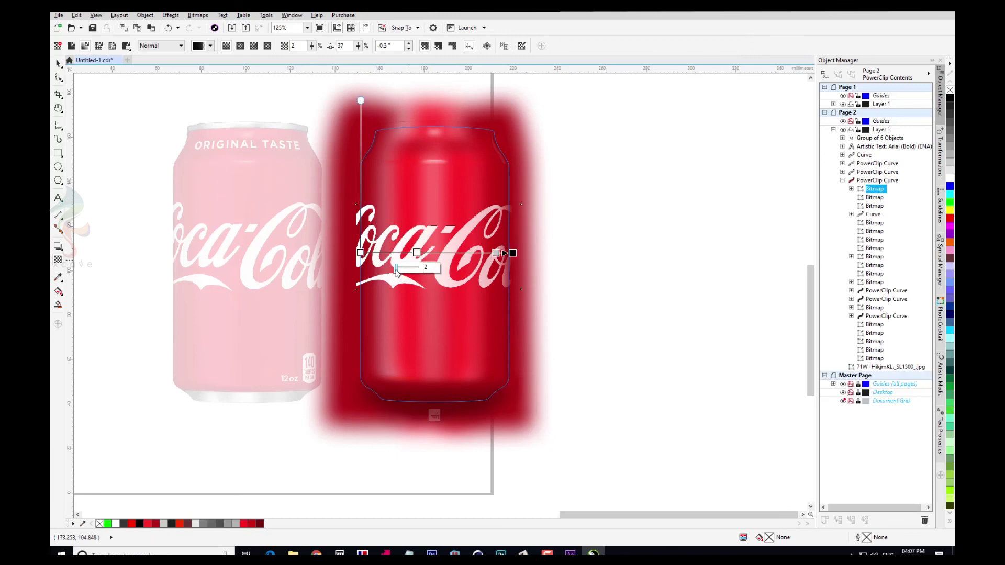
pyautogui.moveTo(396, 272); pyautogui.dragTo(374, 253)
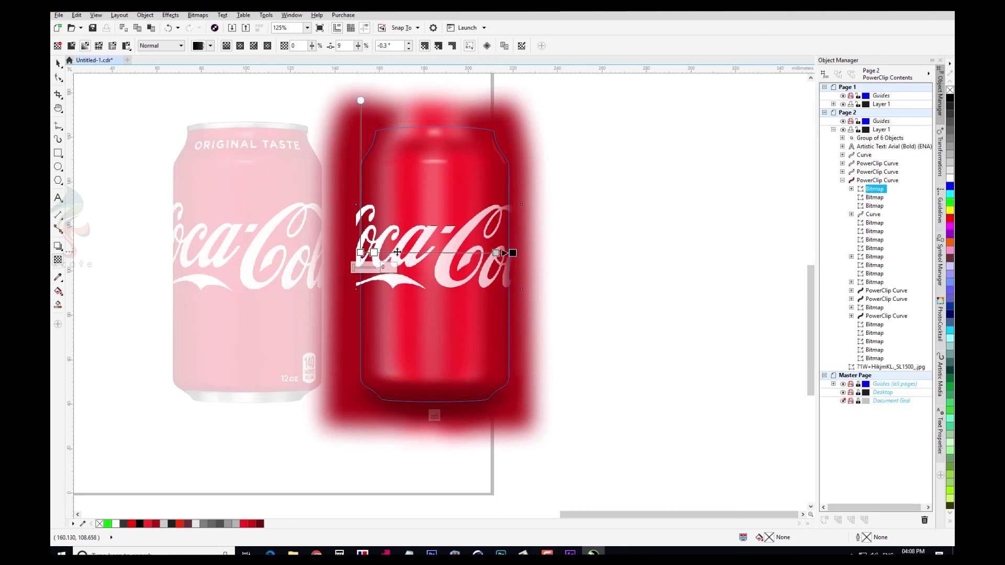
pyautogui.moveTo(373, 253); pyautogui.dragTo(459, 253)
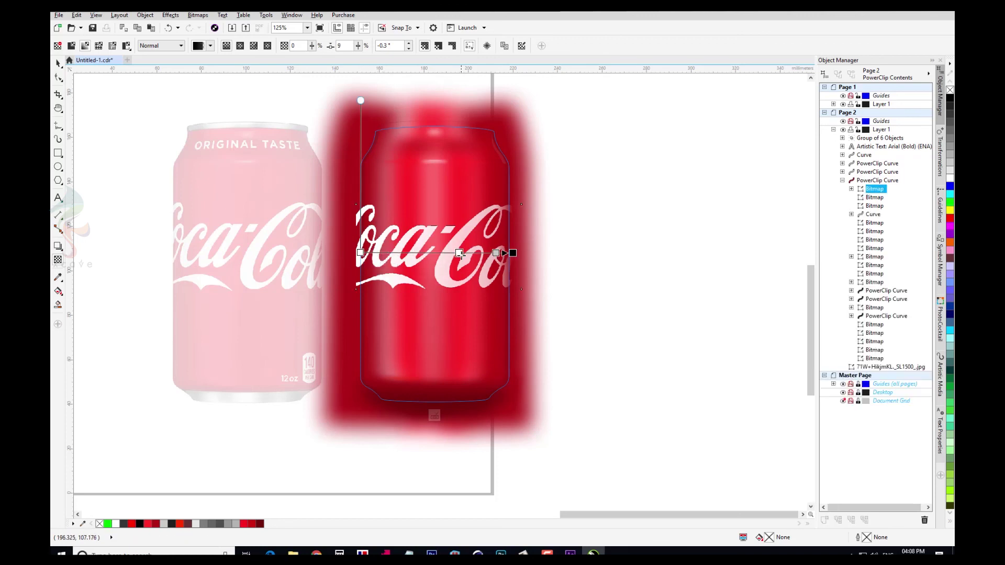
# Set the right intermediate node to transparency 0 and space the two nodes near the logo's left and right ends.
pyautogui.click(495, 253)
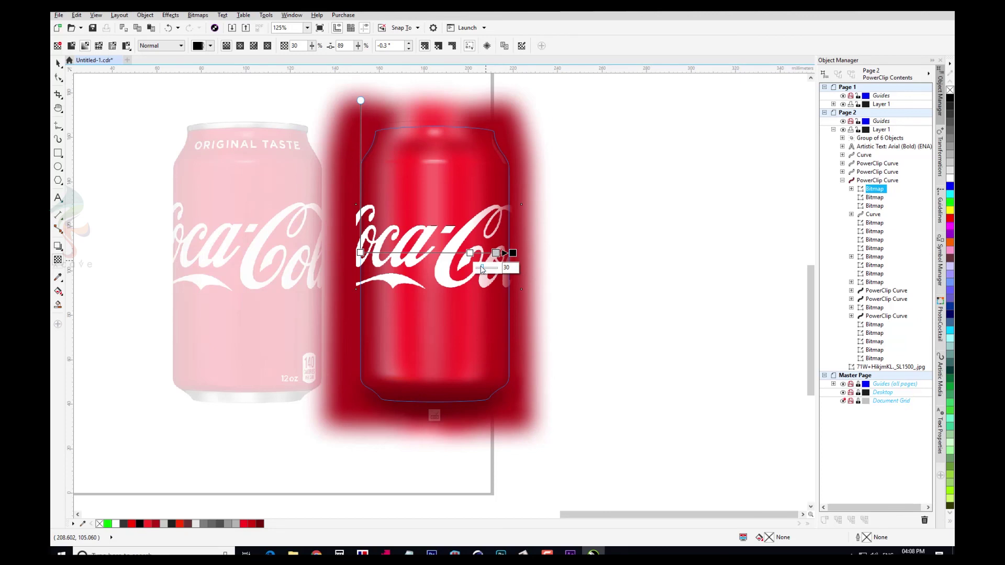
pyautogui.moveTo(469, 253); pyautogui.dragTo(391, 253)
pyautogui.press('Delete')
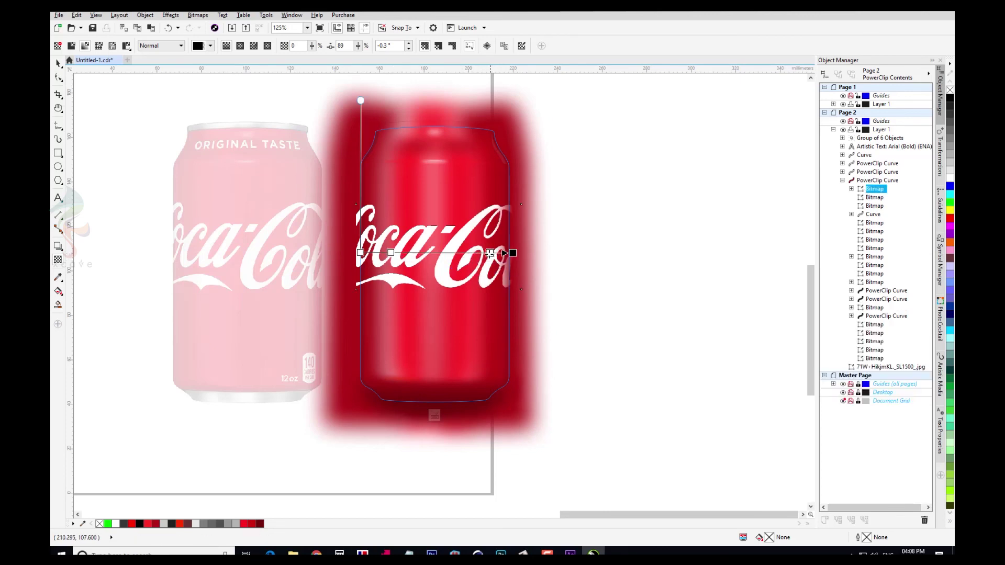
pyautogui.click(485, 253)
pyautogui.moveTo(485, 253); pyautogui.dragTo(493, 253)
# Set the fade's start node to transparency 100 at the can's left edge and pull the adjacent opaque node close to it.
pyautogui.click(360, 253)
pyautogui.click(348, 268)
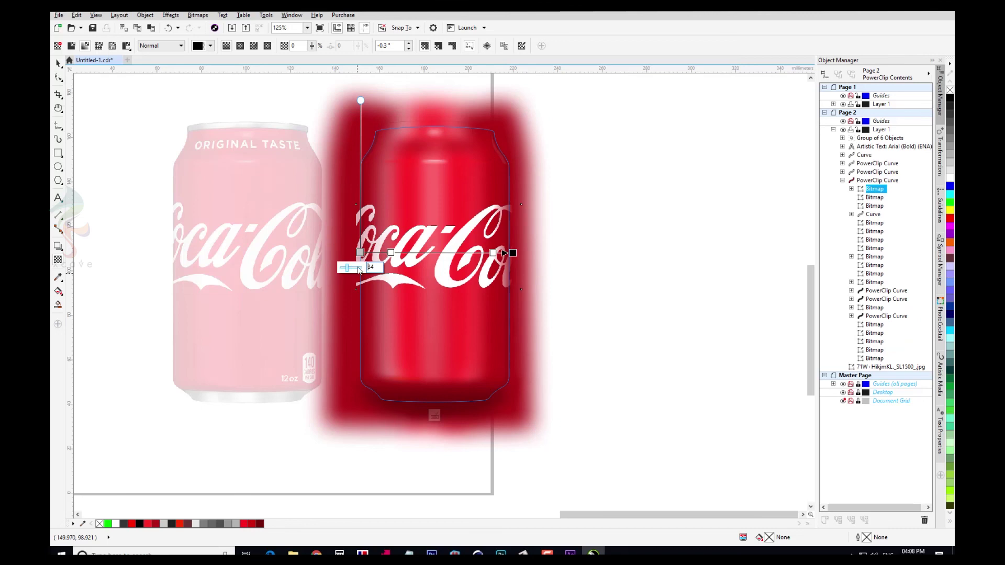
pyautogui.moveTo(390, 253); pyautogui.dragTo(356, 254)
pyautogui.press('Return')
pyautogui.click(355, 253)
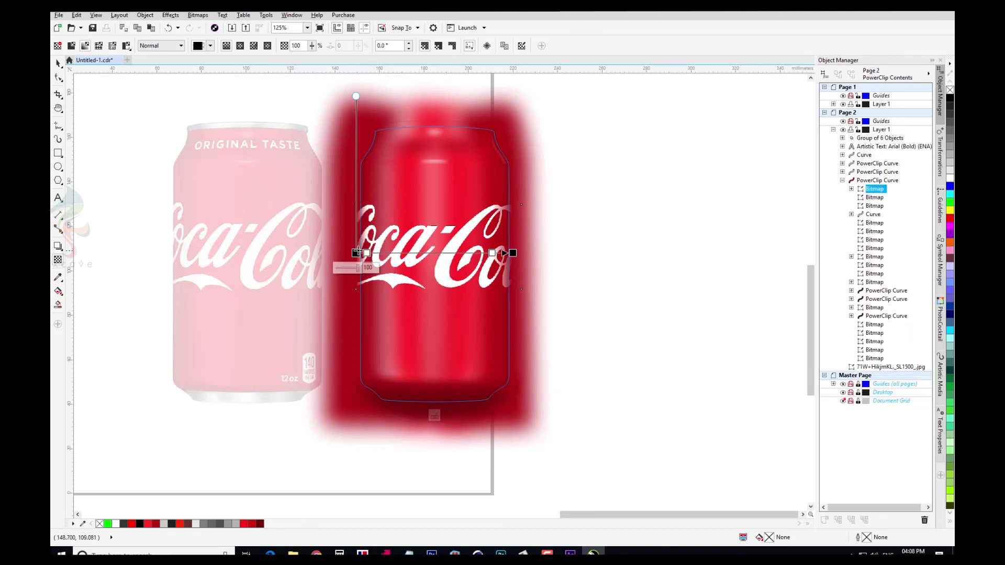
pyautogui.scroll(5, 357, 253)
pyautogui.moveTo(355, 260); pyautogui.dragTo(369, 260)
pyautogui.scroll(-1, 355, 258)
pyautogui.scroll(-3, 347, 259)
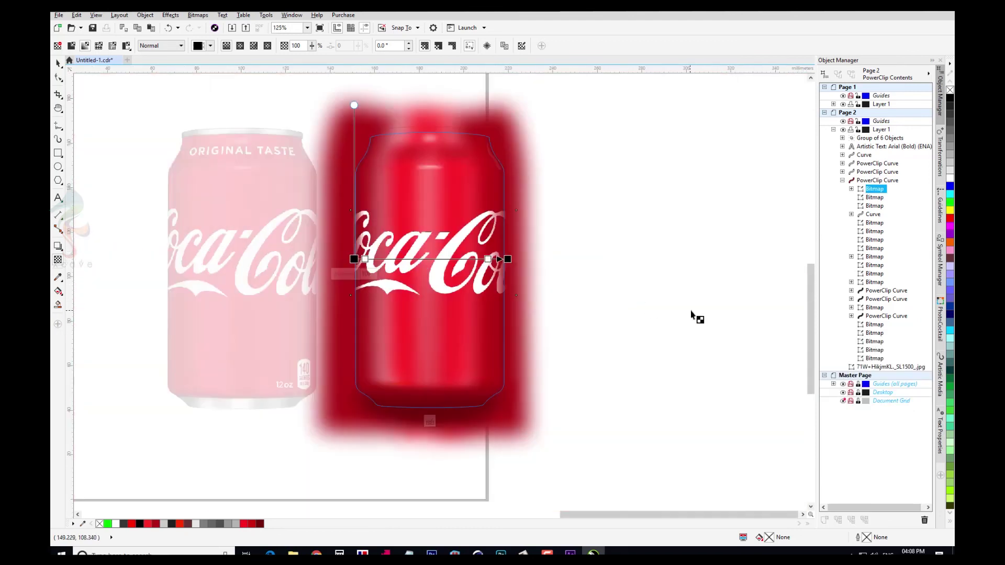
# Fine-tune the fade's end at the can's right edge with transparency 100, and finish editing the PowerClip contents.
pyautogui.scroll(2, 456, 255)
pyautogui.moveTo(482, 240); pyautogui.dragTo(498, 241)
pyautogui.moveTo(498, 239)
pyautogui.mouseDown()
pyautogui.moveTo(448, 240)
pyautogui.moveTo(481, 242)
pyautogui.mouseUp()
pyautogui.hotkey('ctrl', 'z')
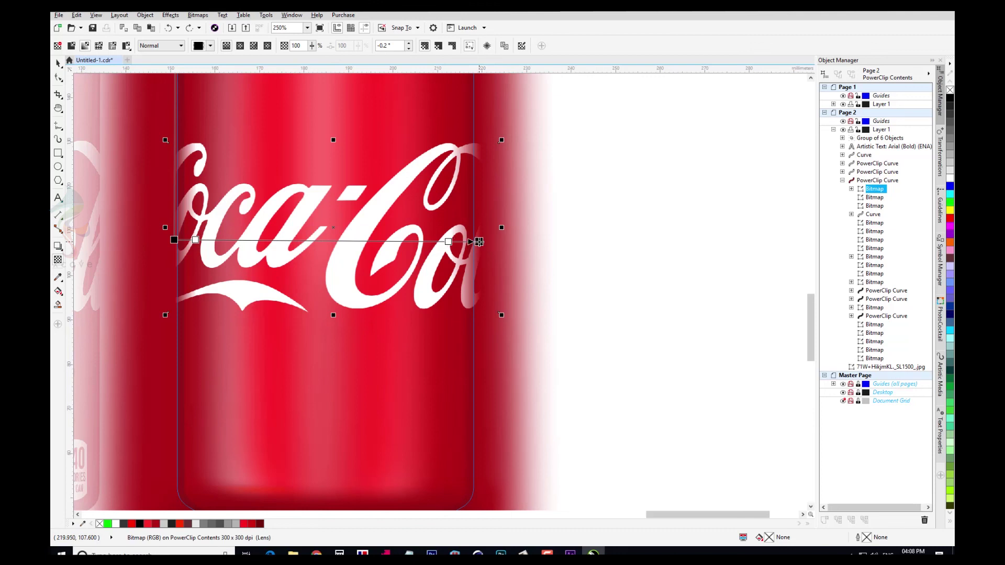
pyautogui.click(479, 242)
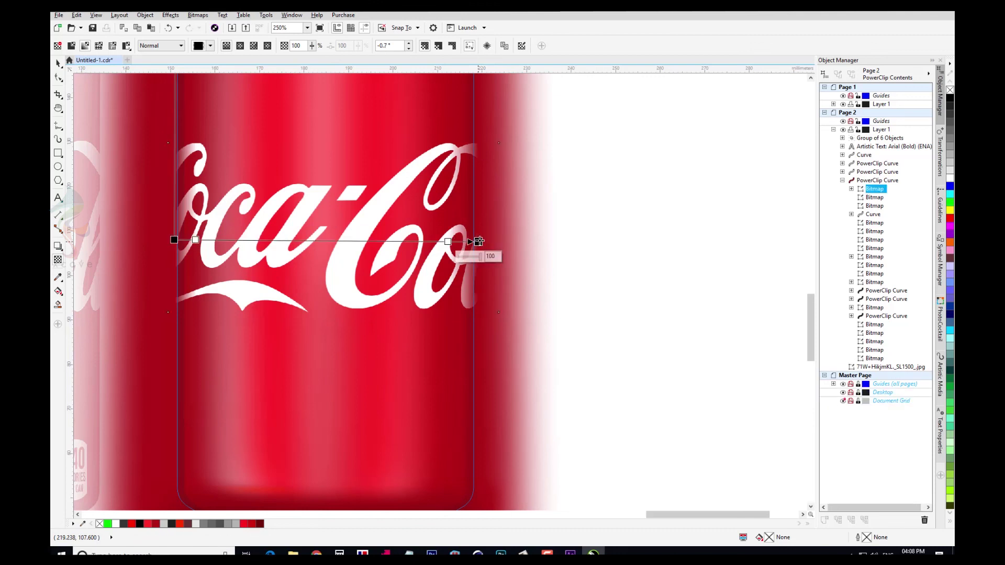
pyautogui.scroll(-1, 488, 317)
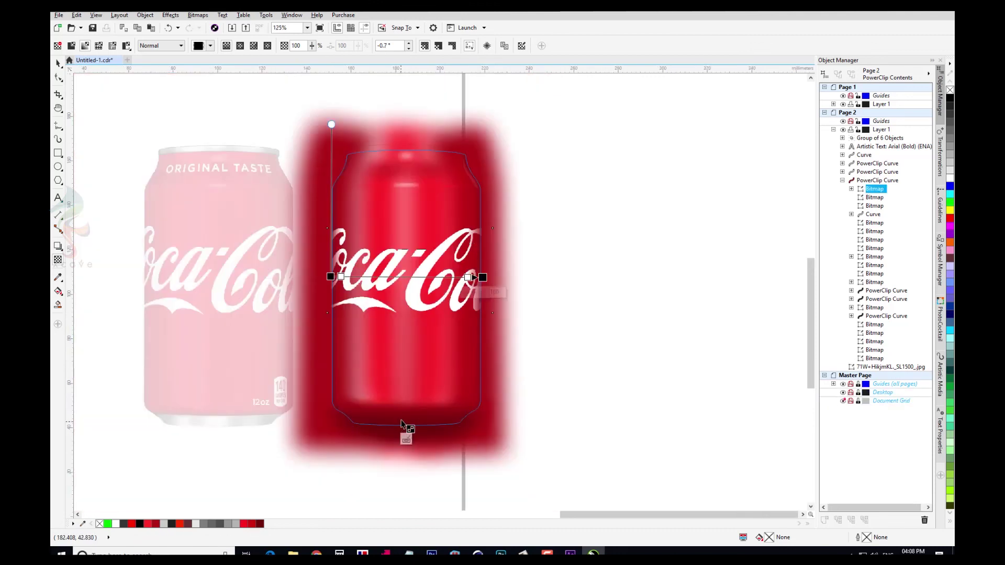
pyautogui.click(406, 440)
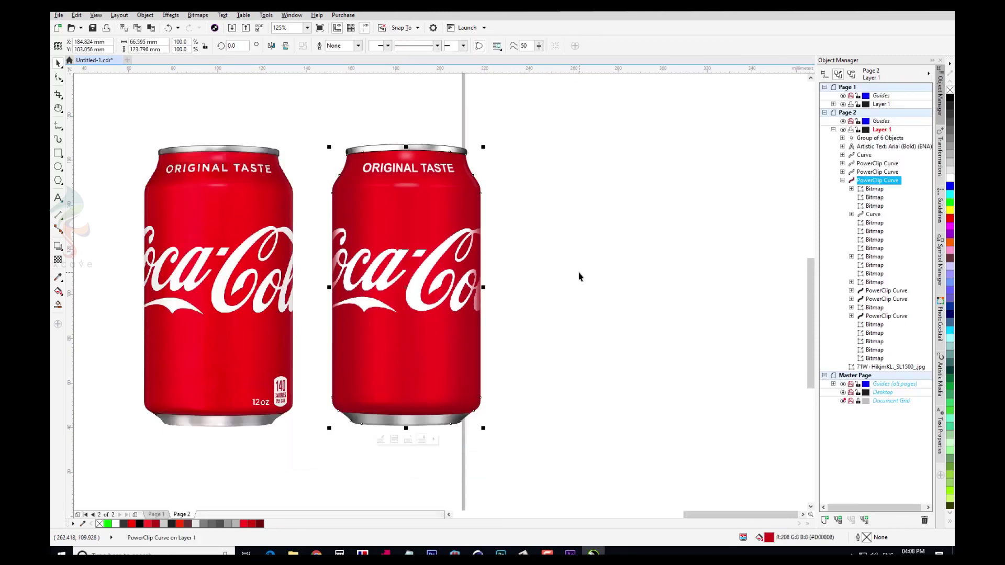
pyautogui.click(579, 276)
# Add the artistic text "12oz" just below the reference can.
pyautogui.scroll(-1, 532, 307)
pyautogui.scroll(1, 501, 330)
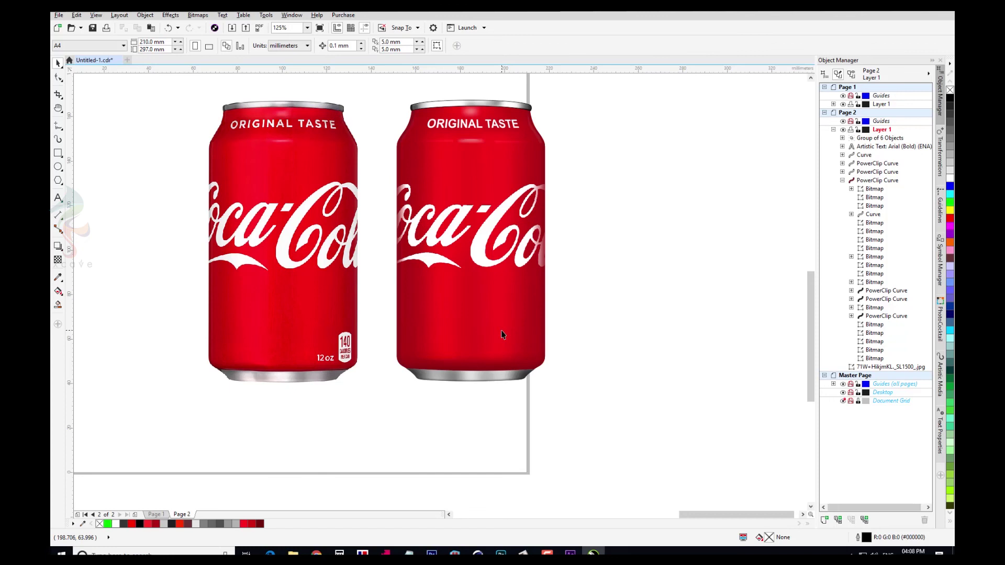
pyautogui.press('h')
pyautogui.moveTo(425, 261); pyautogui.dragTo(445, 298)
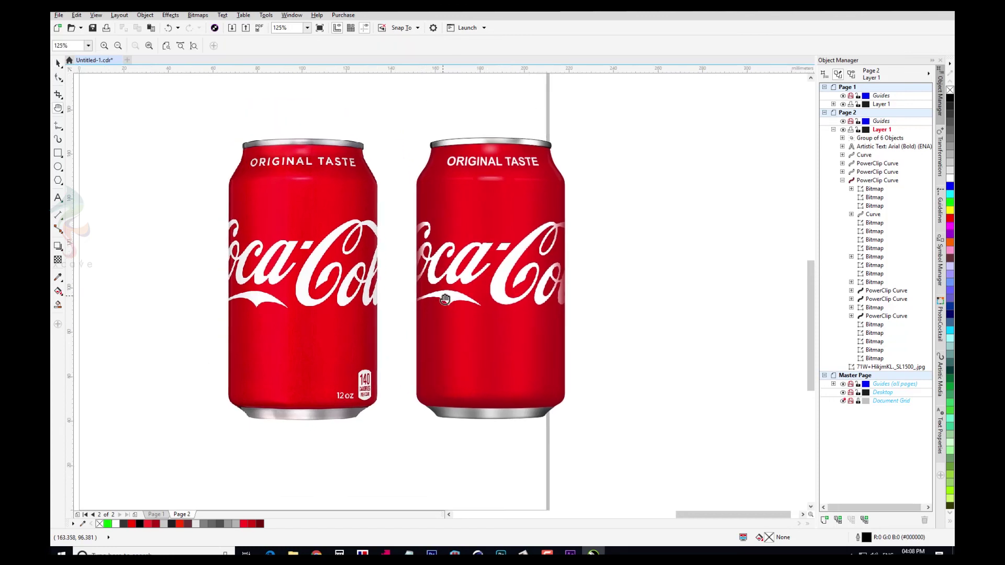
pyautogui.press('space')
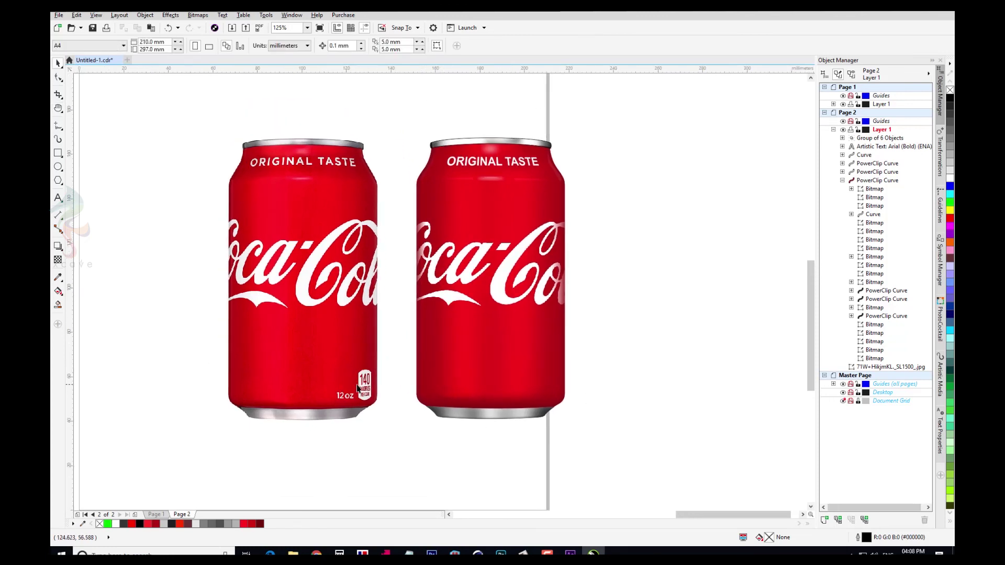
pyautogui.click(59, 198)
pyautogui.click(347, 439)
pyautogui.write('12')
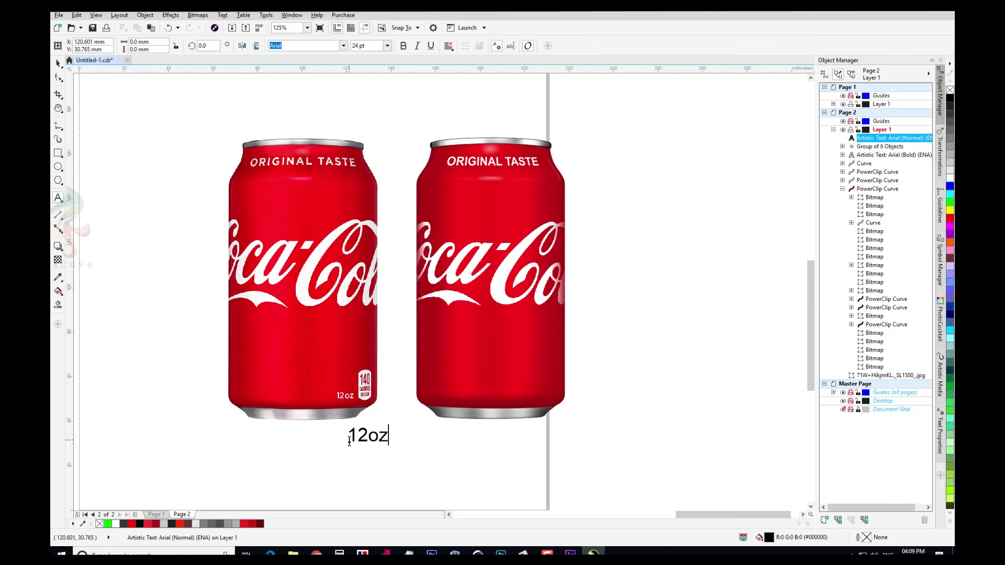
pyautogui.write('oz')
pyautogui.hotkey('ctrl', 'space')
# Format the 12oz text as bold white at about 11.6 pt and place it just above the reference can's volume label.
pyautogui.click(949, 177)
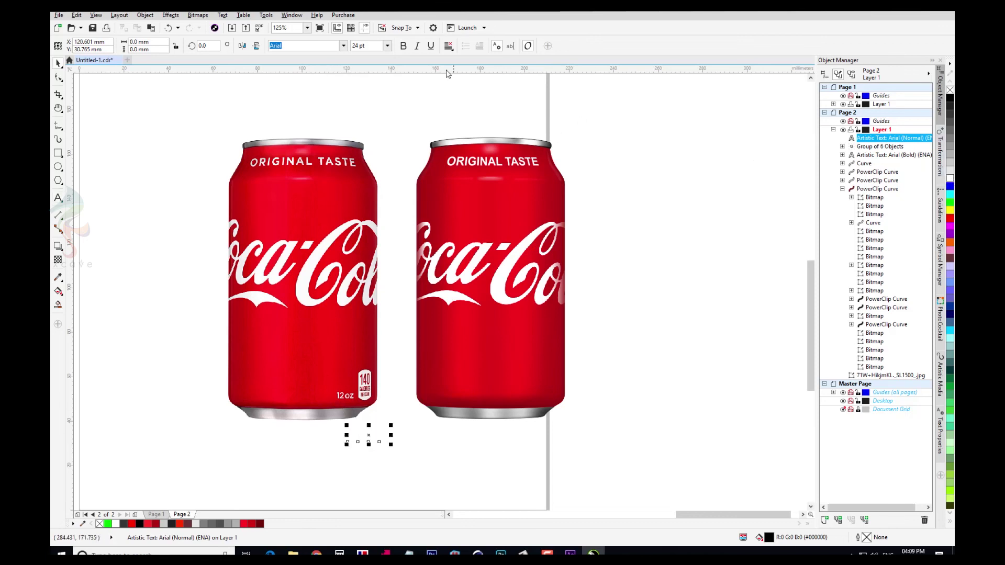
pyautogui.click(403, 45)
pyautogui.moveTo(370, 439); pyautogui.dragTo(326, 371)
pyautogui.scroll(2, 344, 399)
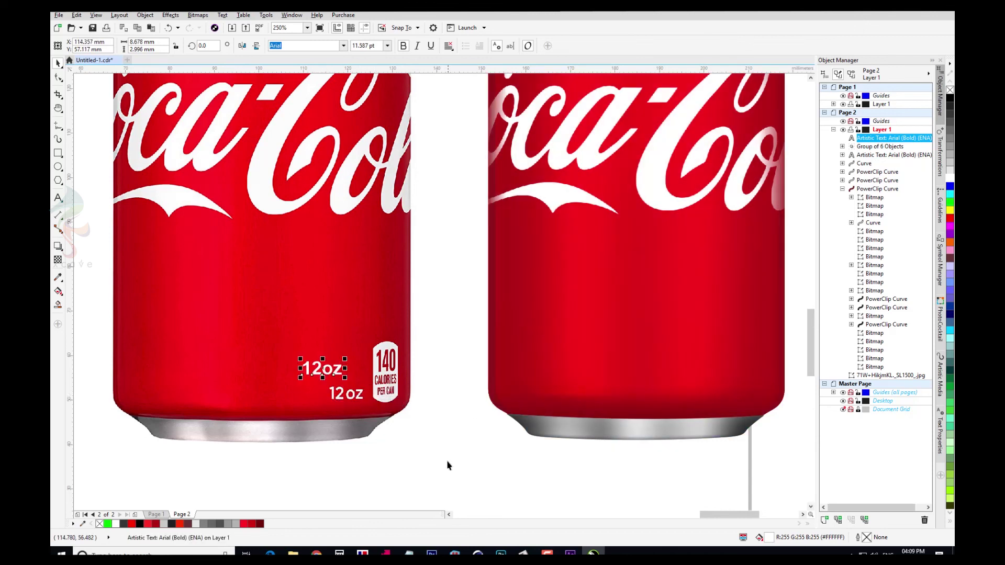
# Draw a rectangle about 5.8 by 12 mm around the reference can's calorie badge and convert it to curves.
pyautogui.press('Escape')
pyautogui.click(58, 154)
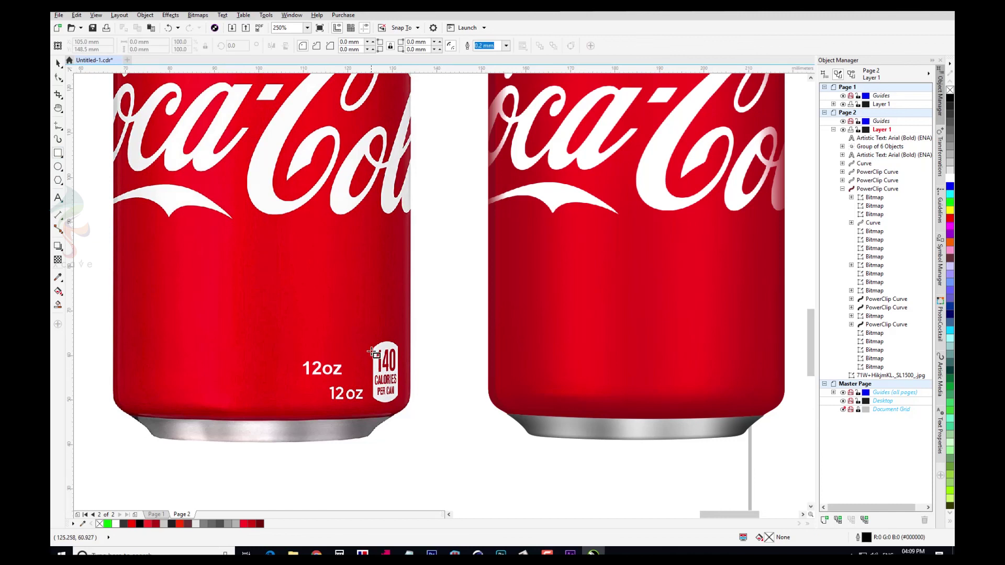
pyautogui.moveTo(370, 344); pyautogui.dragTo(401, 404)
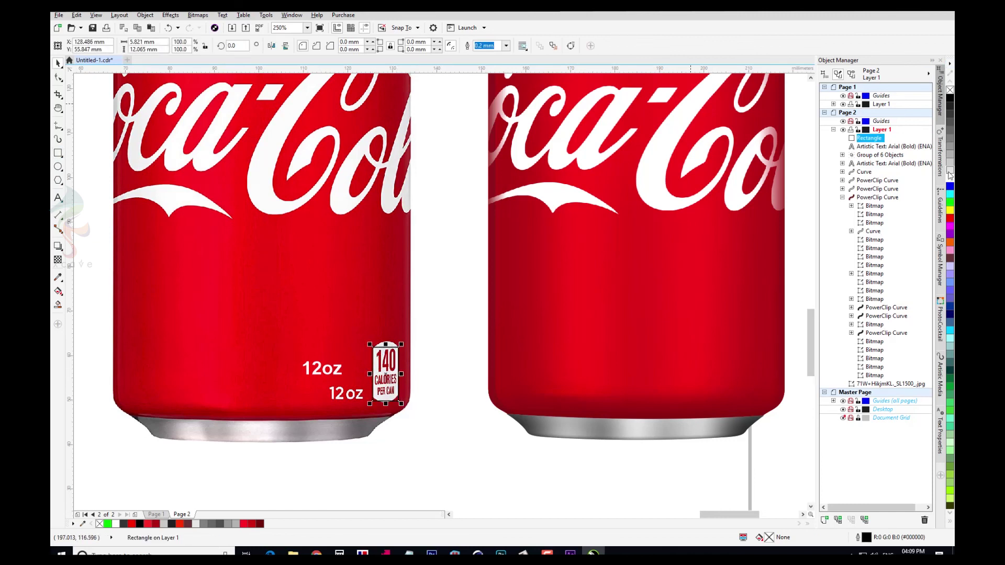
pyautogui.hotkey('ctrl', 'q')
pyautogui.press('F10')
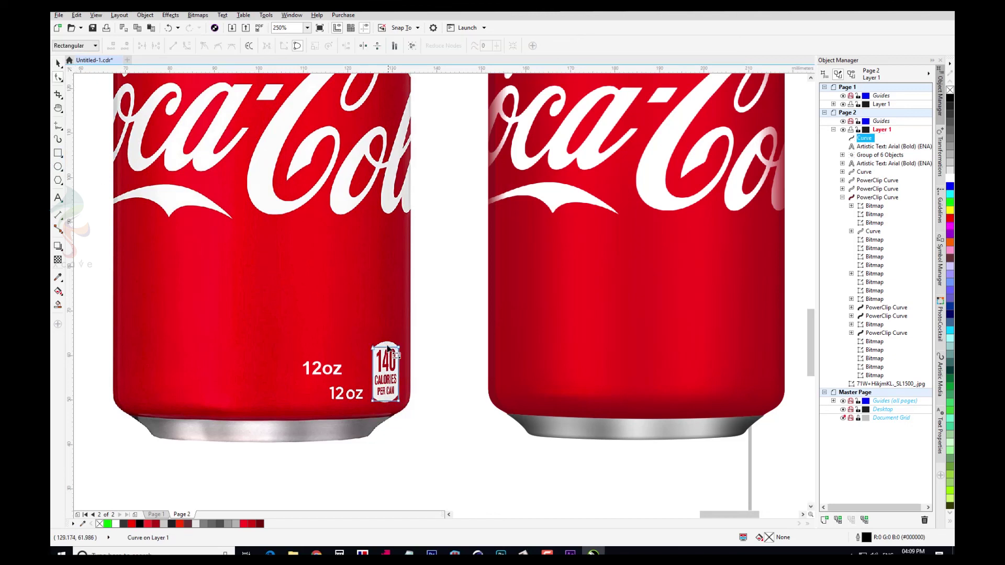
# Bow the rectangle's upper and lower edges outward to follow the rounded outline of the calorie badge.
pyautogui.scroll(1, 384, 352)
pyautogui.moveTo(314, 320); pyautogui.dragTo(442, 390)
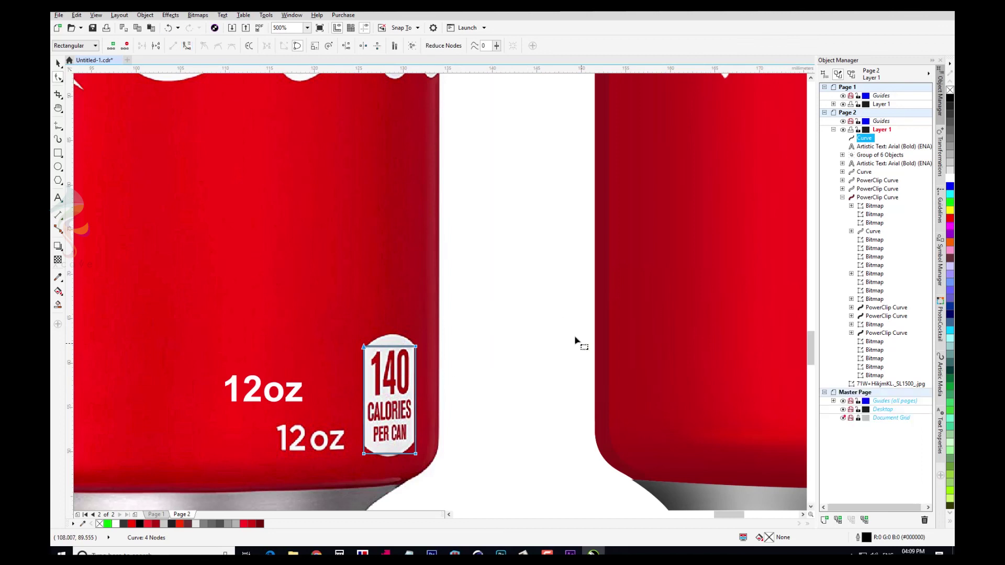
pyautogui.click(400, 353)
pyautogui.click(390, 348)
pyautogui.moveTo(392, 348); pyautogui.dragTo(411, 329)
pyautogui.click(388, 455)
pyautogui.moveTo(390, 455); pyautogui.dragTo(364, 448)
pyautogui.moveTo(364, 345); pyautogui.dragTo(415, 349)
pyautogui.click(416, 445)
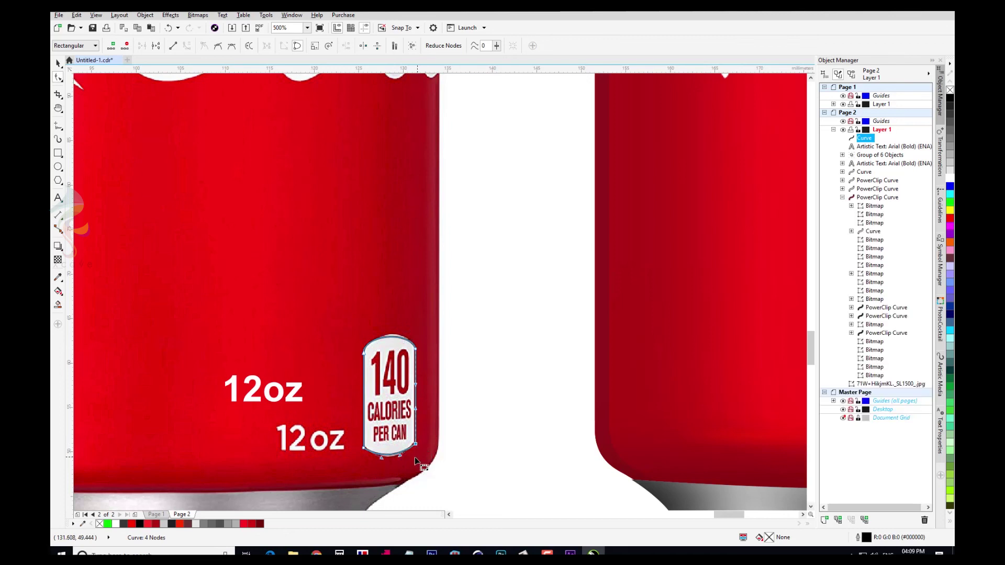
pyautogui.moveTo(400, 456); pyautogui.dragTo(414, 437)
# Fine-tune the upper arc of the badge outline and move the outline into the gap between the two cans.
pyautogui.press('space')
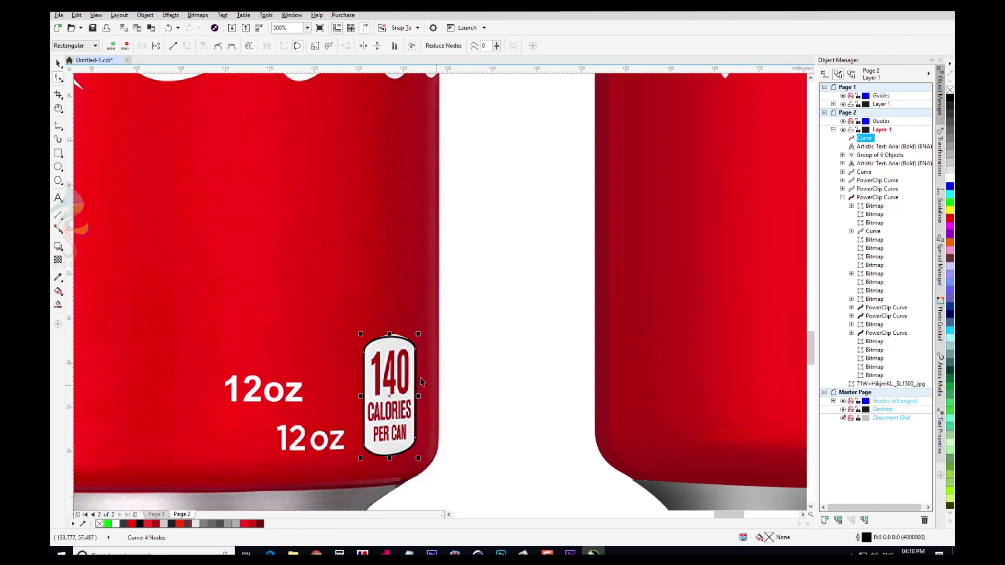
pyautogui.press('space')
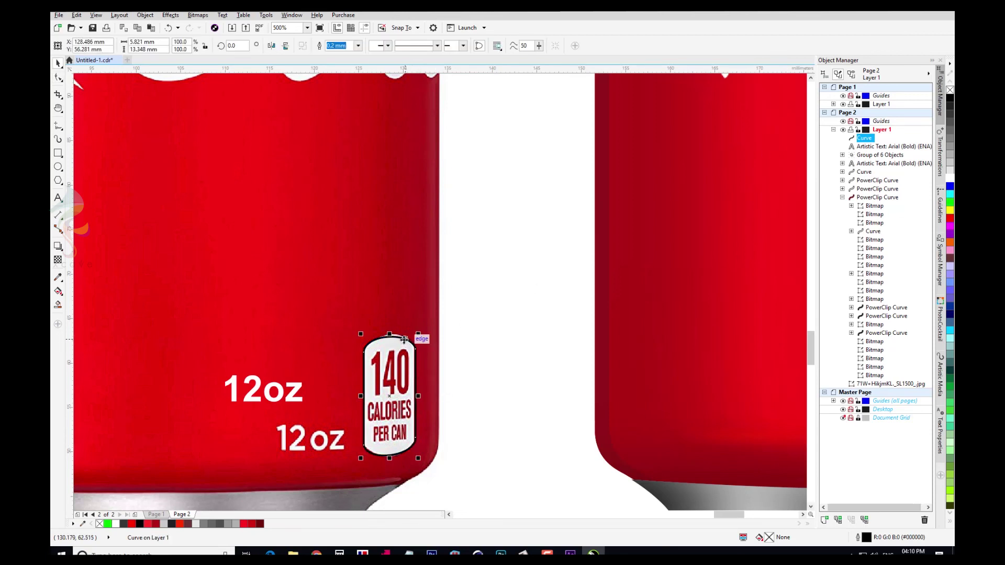
pyautogui.press('space')
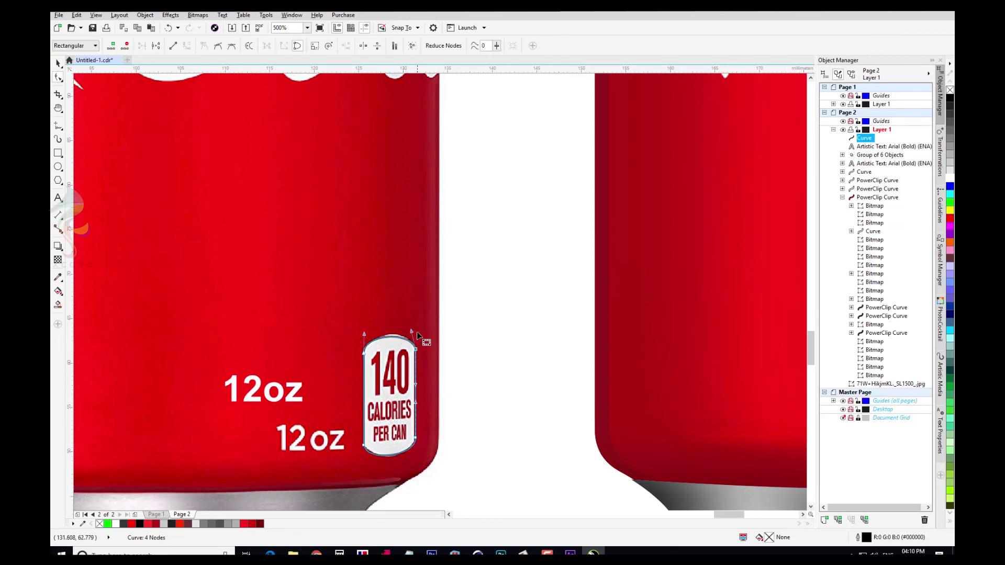
pyautogui.moveTo(412, 333); pyautogui.dragTo(414, 329)
pyautogui.press('space')
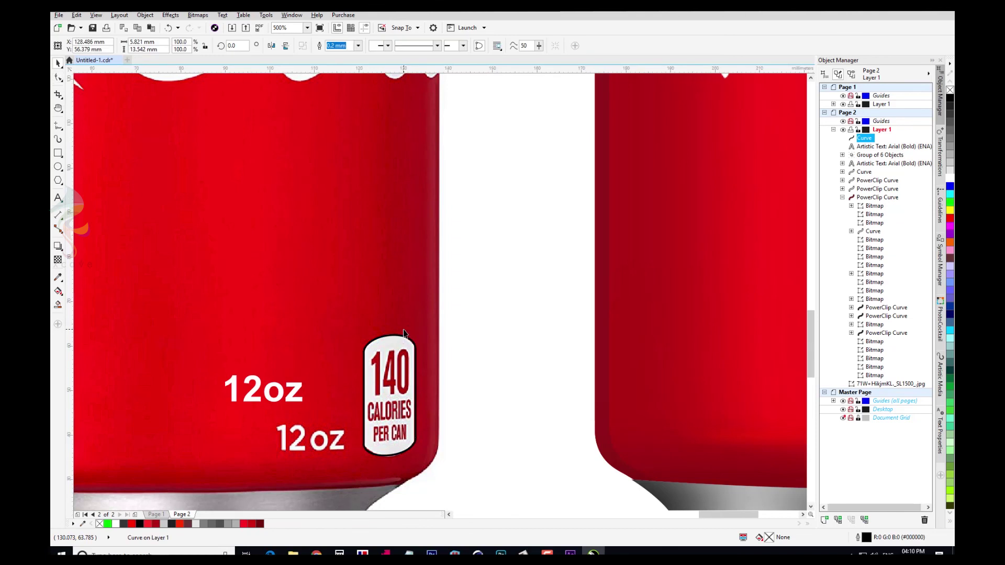
pyautogui.scroll(-1, 404, 332)
pyautogui.moveTo(448, 362); pyautogui.dragTo(448, 361)
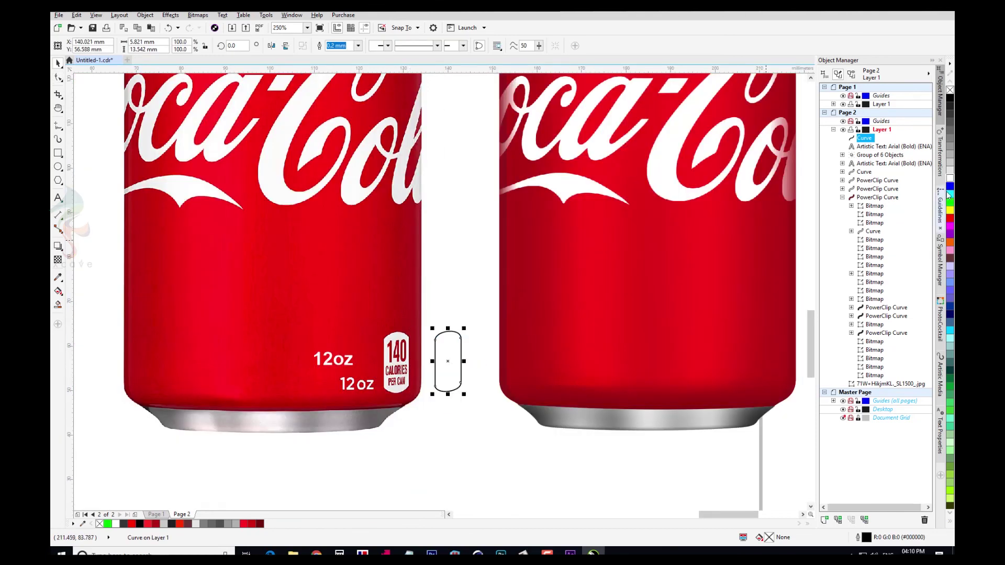
# Copy the finished calorie badge from the PowerClip contents on Page 1 and paste it on Page 2.
pyautogui.click(410, 457)
pyautogui.click(391, 352)
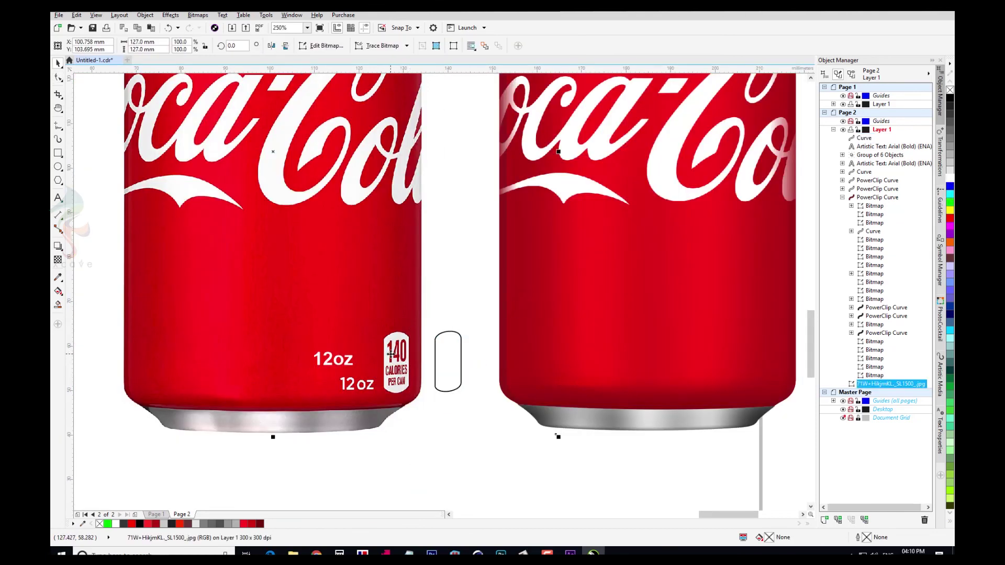
pyautogui.rightClick(390, 354)
pyautogui.click(156, 514)
pyautogui.rightClick(106, 398)
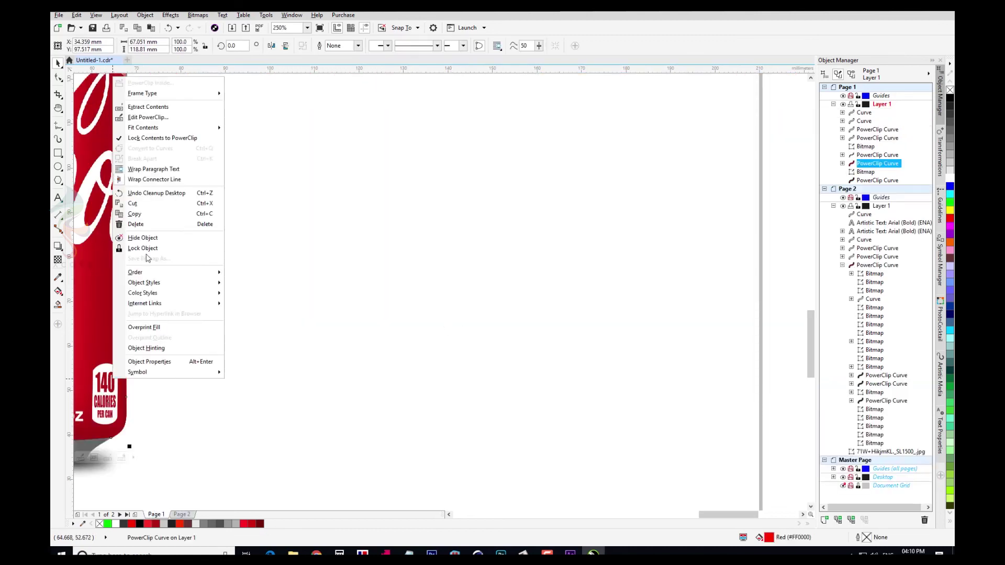
pyautogui.click(157, 119)
pyautogui.moveTo(110, 398); pyautogui.dragTo(366, 388)
pyautogui.hotkey('ctrl', 'z')
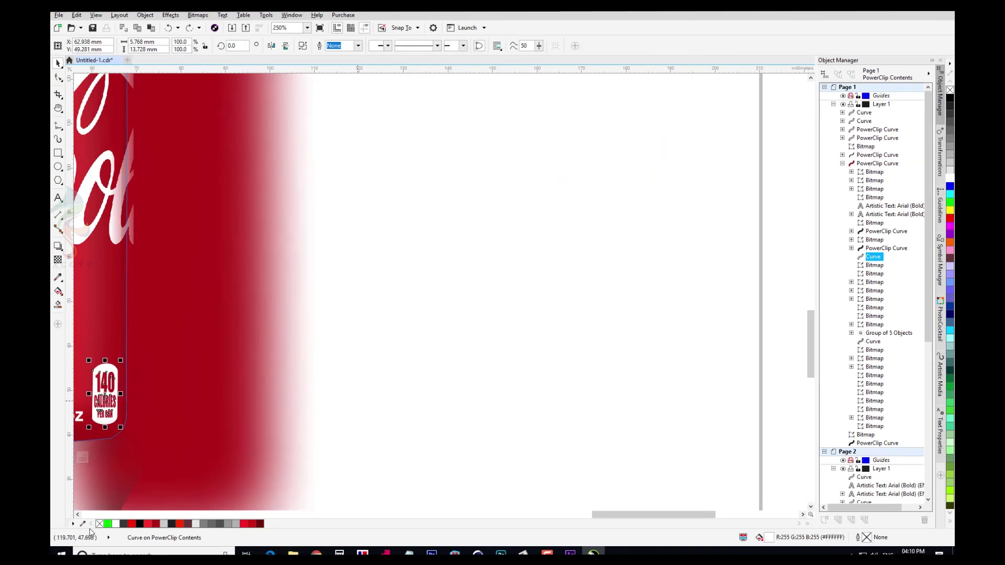
pyautogui.click(83, 458)
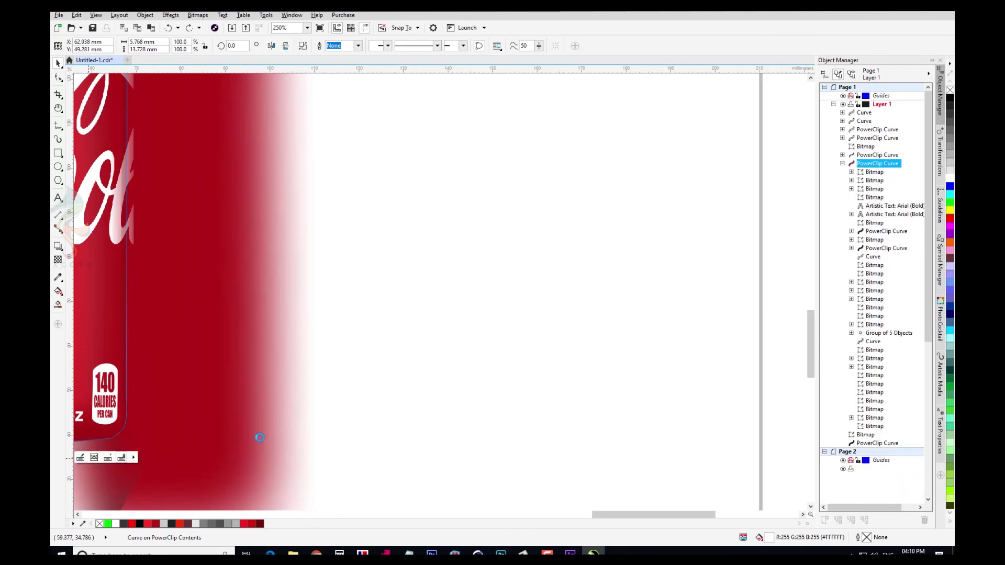
pyautogui.click(183, 515)
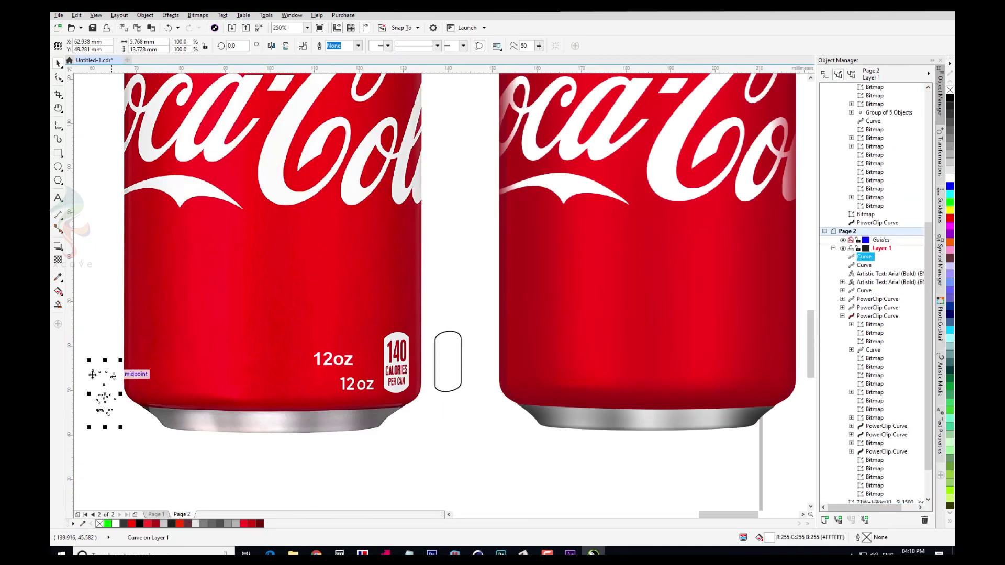
# Place the calorie badge and the 12oz text near the recreated can's lower right edge and delete the spare badge outline.
pyautogui.moveTo(103, 395); pyautogui.dragTo(601, 362)
pyautogui.click(453, 340)
pyautogui.press('Delete')
pyautogui.keyDown('shift'); pyautogui.click(345, 361); pyautogui.keyUp('shift')
pyautogui.press('Escape')
pyautogui.scroll(-1, 593, 362)
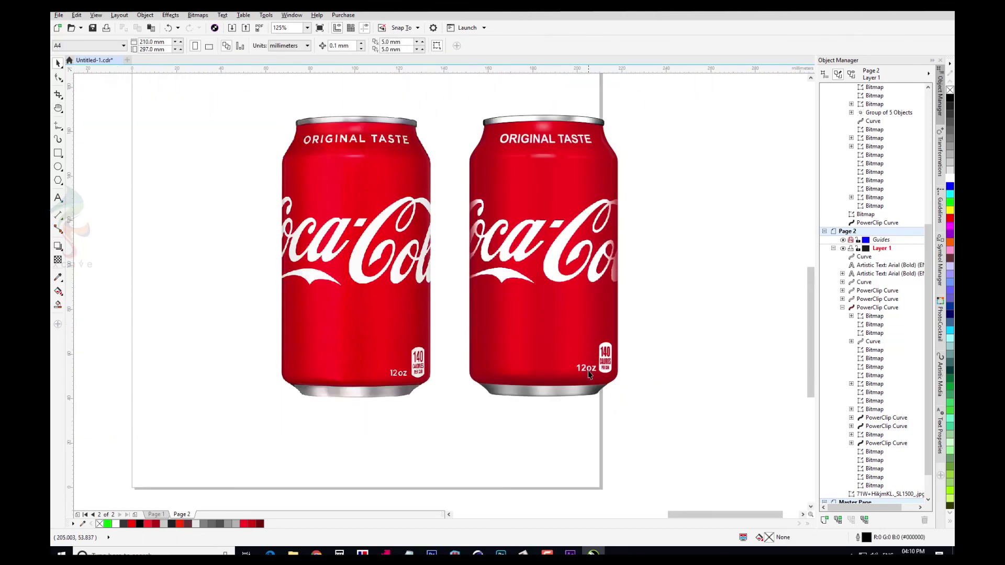
pyautogui.click(589, 374)
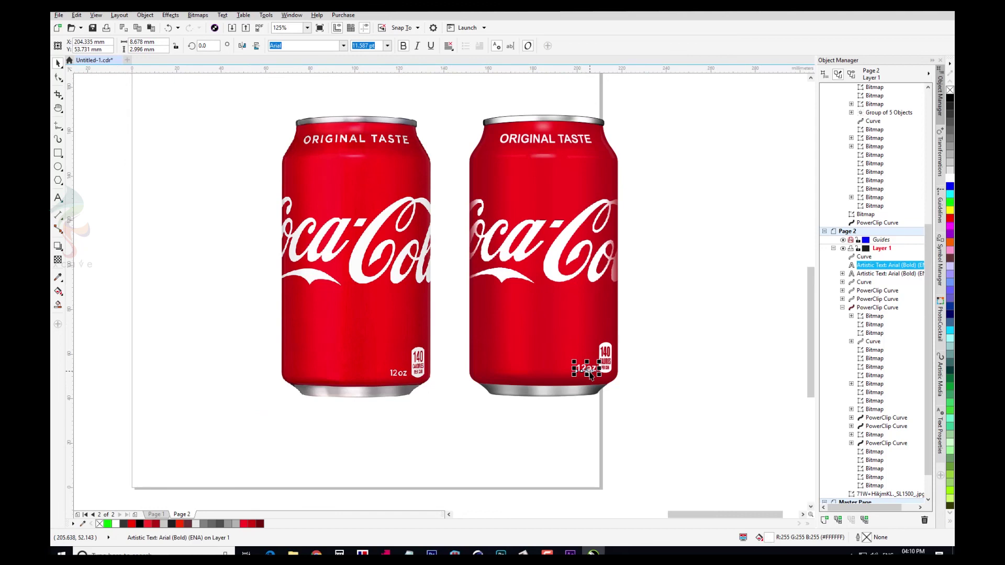
pyautogui.click(651, 324)
pyautogui.scroll(-2, 633, 323)
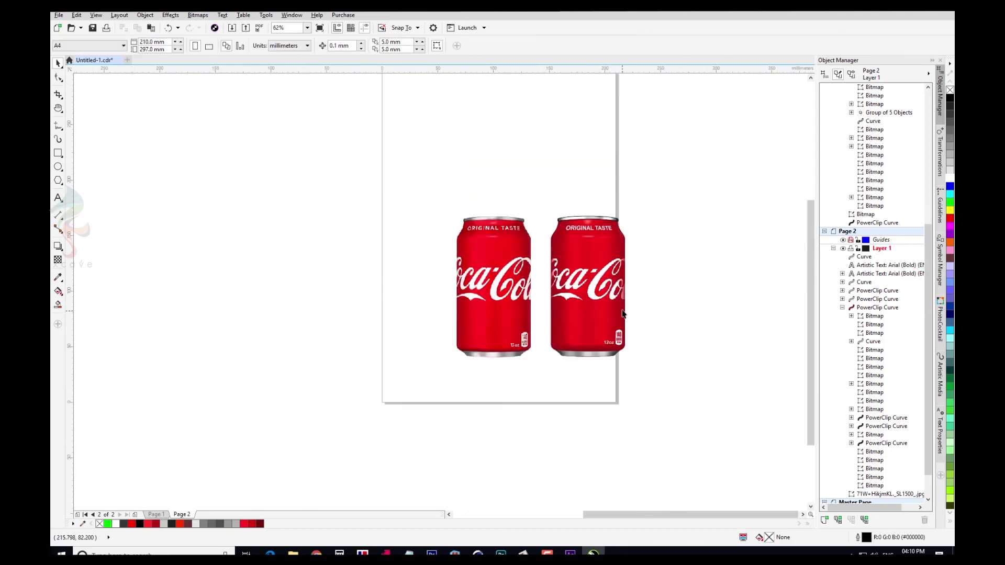
# Draw a flat black-filled ellipse about 51 by 3.4 mm at the recreated can's base and send it to the back.
pyautogui.moveTo(669, 201); pyautogui.dragTo(555, 382)
pyautogui.click(681, 333)
pyautogui.scroll(2, 732, 325)
pyautogui.moveTo(400, 390); pyautogui.dragTo(519, 403)
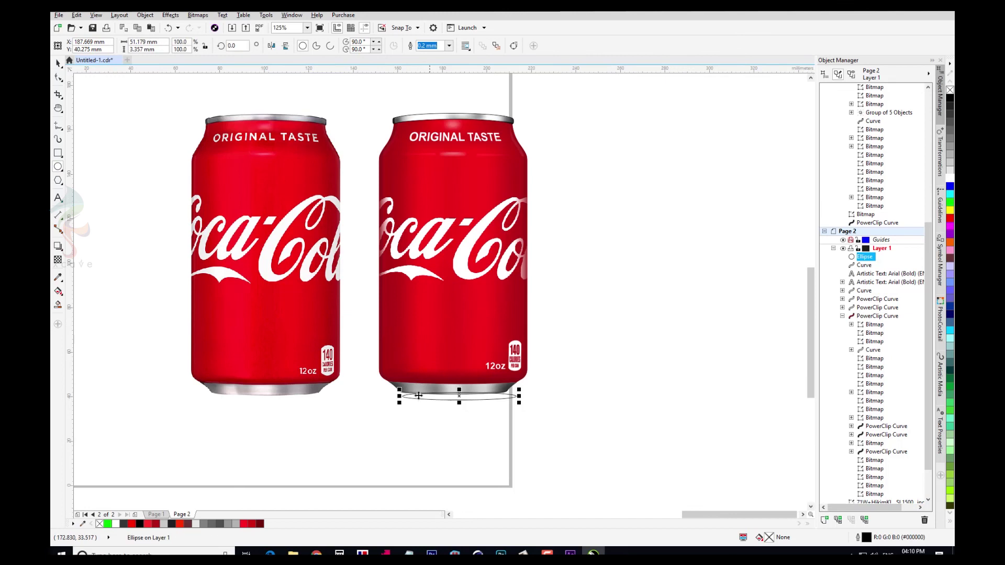
pyautogui.click(949, 98)
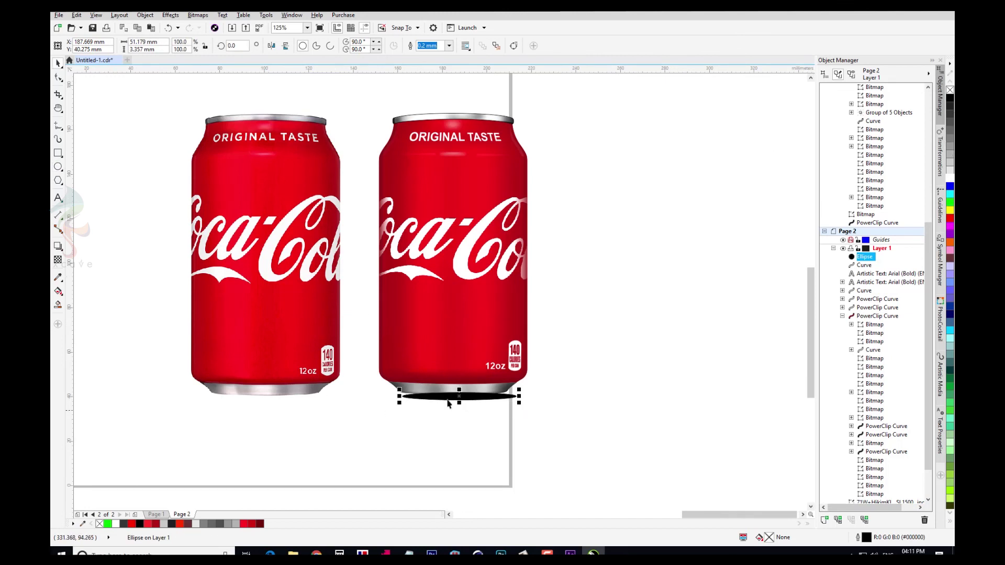
pyautogui.moveTo(451, 396); pyautogui.dragTo(447, 393)
pyautogui.hotkey('shift', 'pagedown')
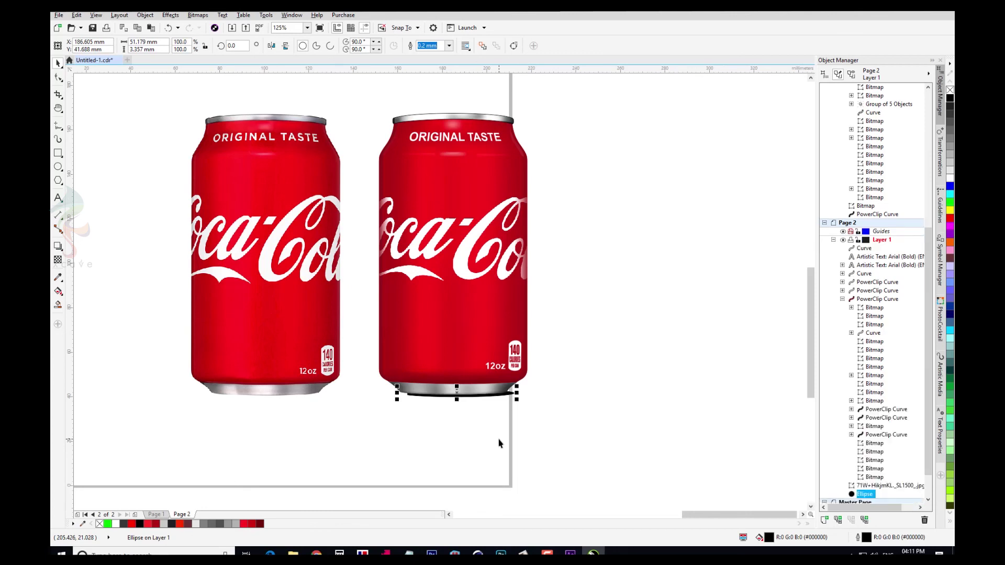
# Nudge the black ellipse slightly upward so it sits tight beneath the can's metal rim.
pyautogui.scroll(2, 460, 417)
pyautogui.moveTo(233, 322); pyautogui.dragTo(194, 295)
pyautogui.click(385, 389)
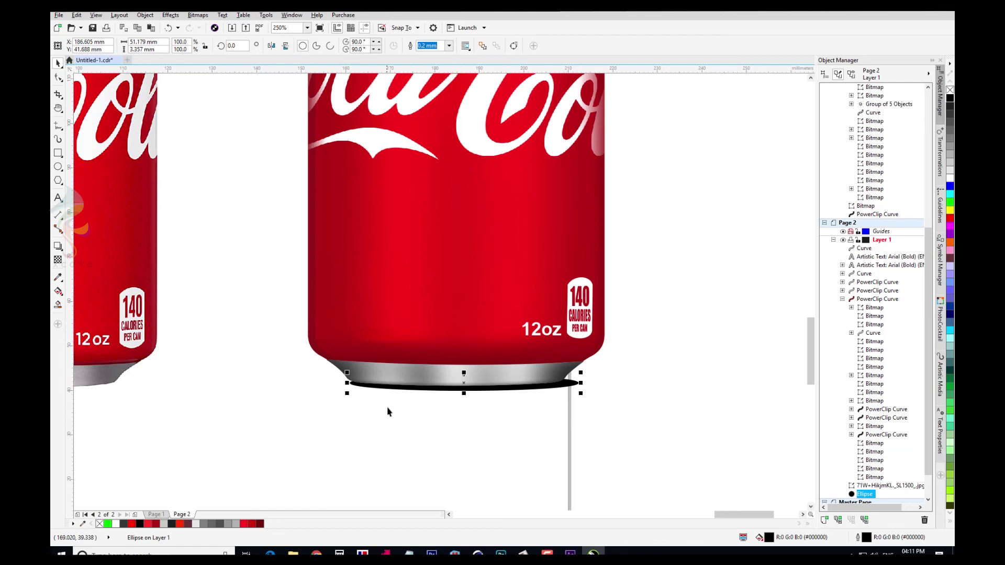
pyautogui.press('Up')
pyautogui.press('Up')
pyautogui.press('Up')
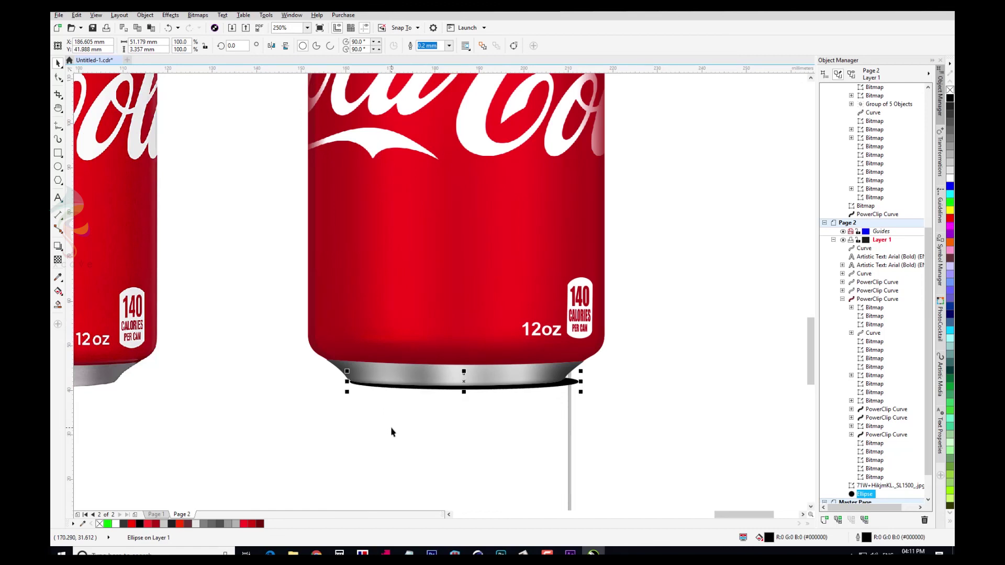
pyautogui.press('Up')
pyautogui.press('Down')
# Convert the shadow ellipse to a bitmap and apply a Gaussian Blur with a radius of 9 pixels.
pyautogui.click(198, 14)
pyautogui.click(222, 27)
pyautogui.press('Return')
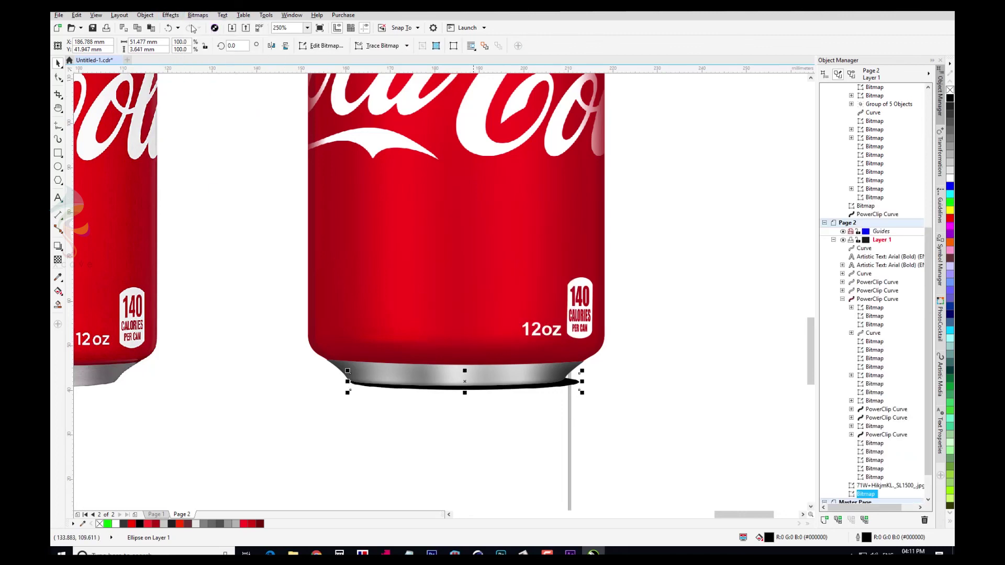
pyautogui.click(198, 15)
pyautogui.moveTo(212, 224)
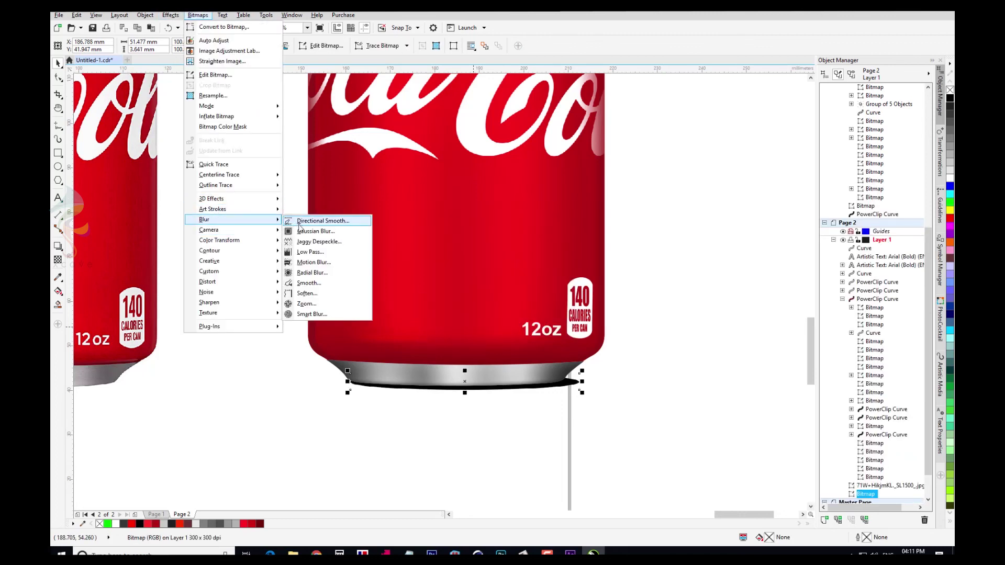
pyautogui.click(314, 220)
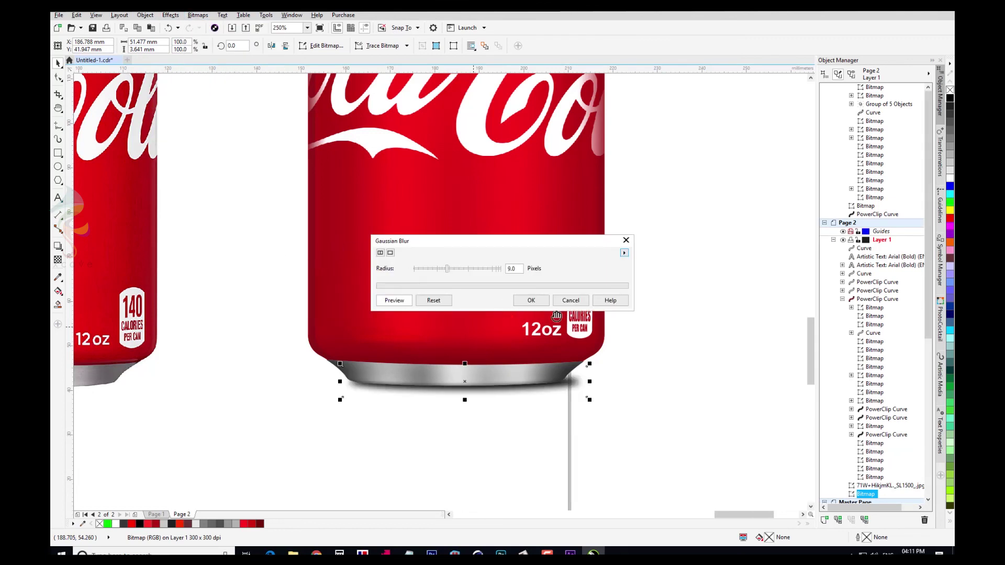
pyautogui.click(530, 300)
pyautogui.click(668, 253)
pyautogui.scroll(-2, 659, 257)
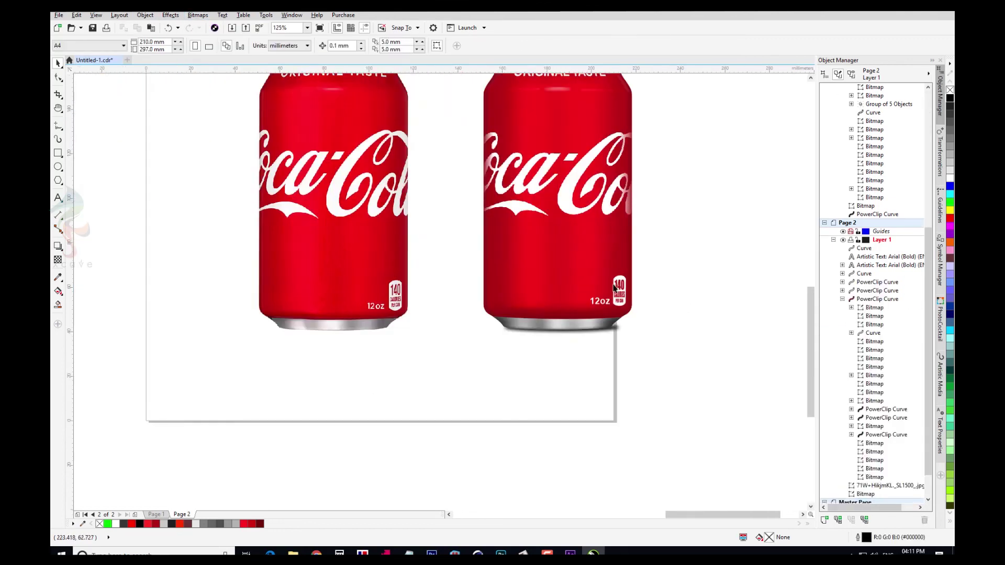
pyautogui.scroll(-2, 615, 287)
pyautogui.click(575, 247)
pyautogui.moveTo(681, 113); pyautogui.dragTo(522, 312)
pyautogui.moveTo(570, 257); pyautogui.dragTo(575, 211)
pyautogui.hotkey('ctrl', 'z')
pyautogui.click(620, 307)
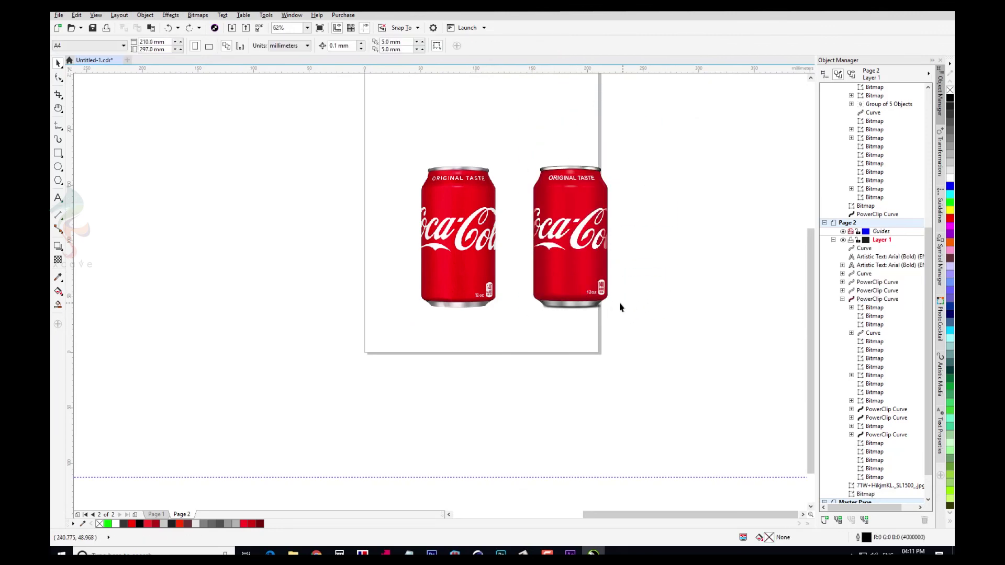
# Move the blurred shadow below the recreated can and group all of the can's own objects.
pyautogui.moveTo(598, 307); pyautogui.dragTo(596, 328)
pyautogui.click(666, 104)
pyautogui.moveTo(654, 105); pyautogui.dragTo(525, 306)
pyautogui.hotkey('ctrl', 'g')
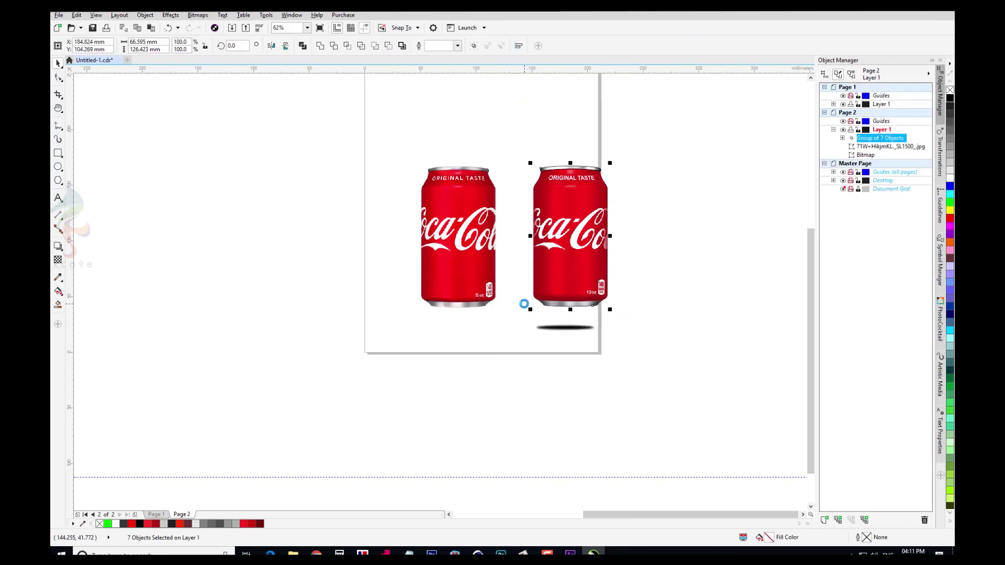
pyautogui.moveTo(566, 242); pyautogui.dragTo(556, 394)
pyautogui.rightClick(556, 393)
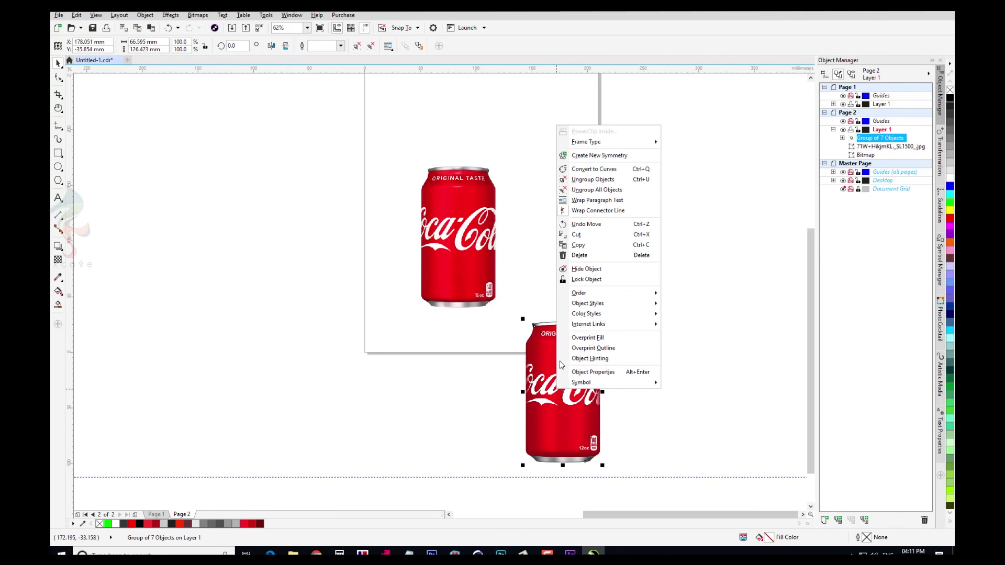
pyautogui.click(693, 386)
pyautogui.hotkey('ctrl', 'z')
# Place a copy of the grouped can below the two cans and mirror it vertically.
pyautogui.moveTo(560, 238); pyautogui.dragTo(489, 385)
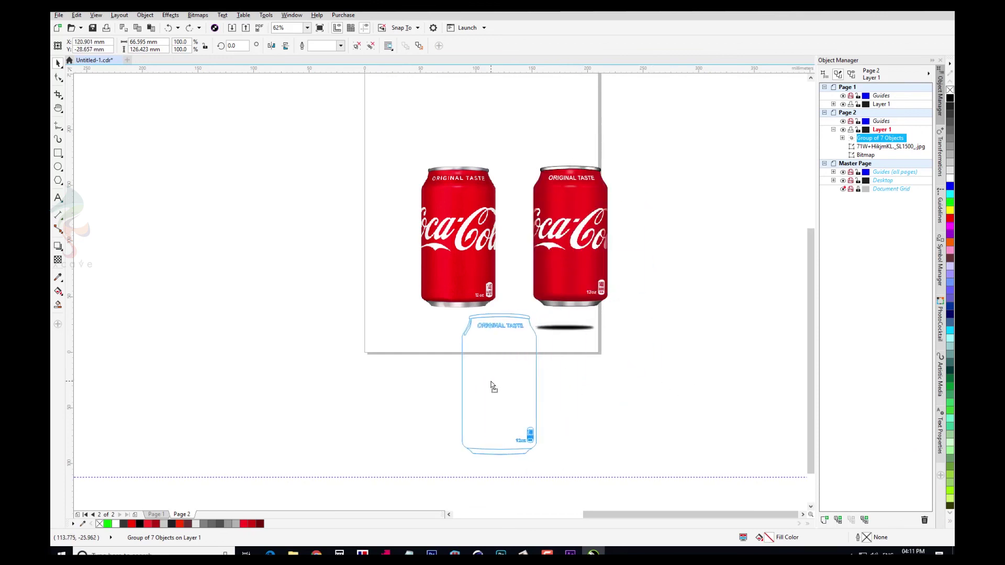
pyautogui.rightClick(489, 386)
pyautogui.click(286, 46)
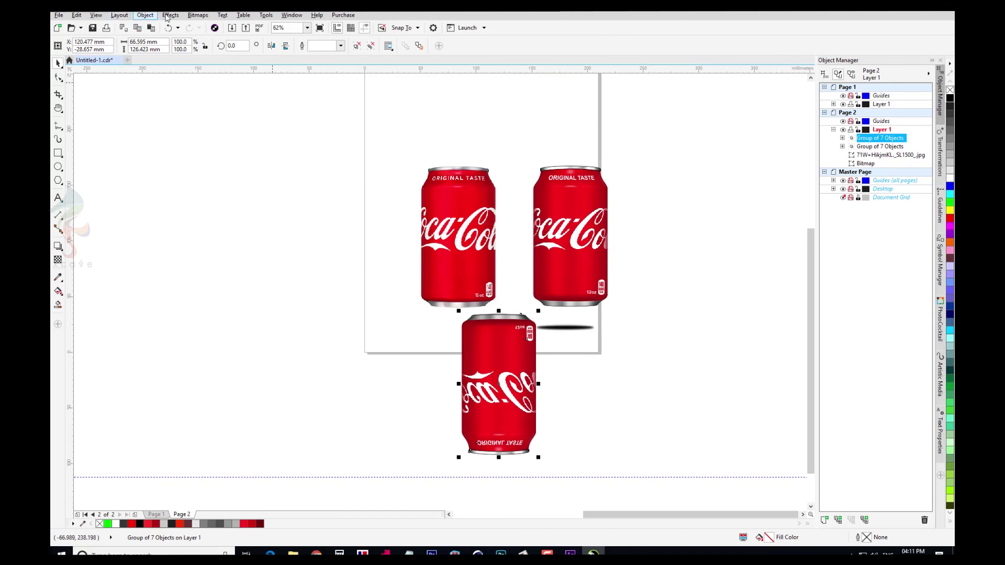
# Convert the mirrored can to a bitmap and fade it downward with a linear transparency starting near its base.
pyautogui.click(198, 14)
pyautogui.click(404, 373)
pyautogui.click(473, 326)
pyautogui.moveTo(494, 325); pyautogui.dragTo(495, 418)
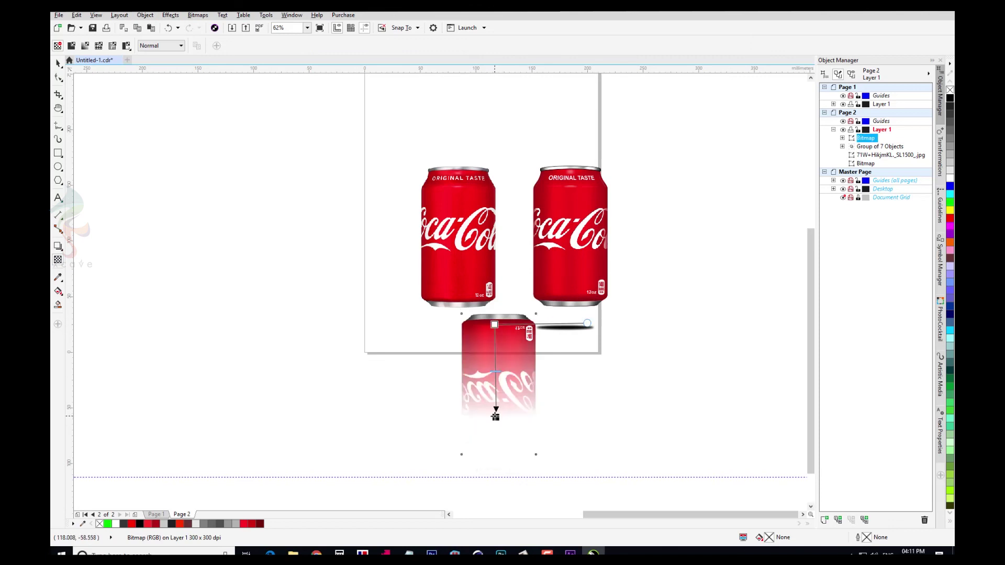
pyautogui.press('space')
# Position the faded reflection directly beneath the recreated can, base to base, and send it to the back.
pyautogui.moveTo(504, 354); pyautogui.dragTo(563, 316)
pyautogui.scroll(2, 575, 351)
pyautogui.hotkey('shift', 'pagedown')
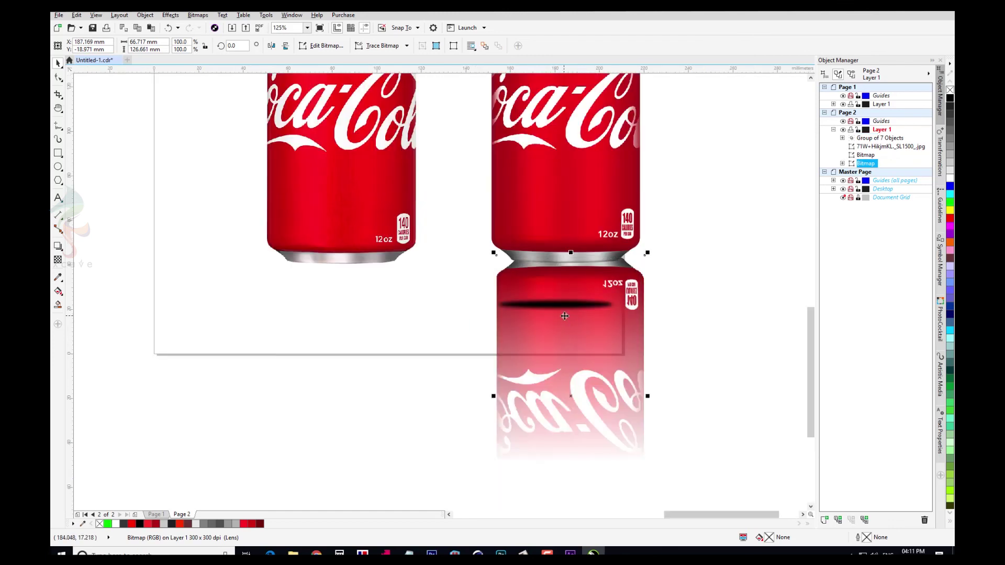
pyautogui.scroll(1, 601, 278)
pyautogui.moveTo(595, 283)
pyautogui.mouseDown()
pyautogui.moveTo(584, 277)
pyautogui.moveTo(587, 286)
pyautogui.mouseUp()
pyautogui.click(586, 284)
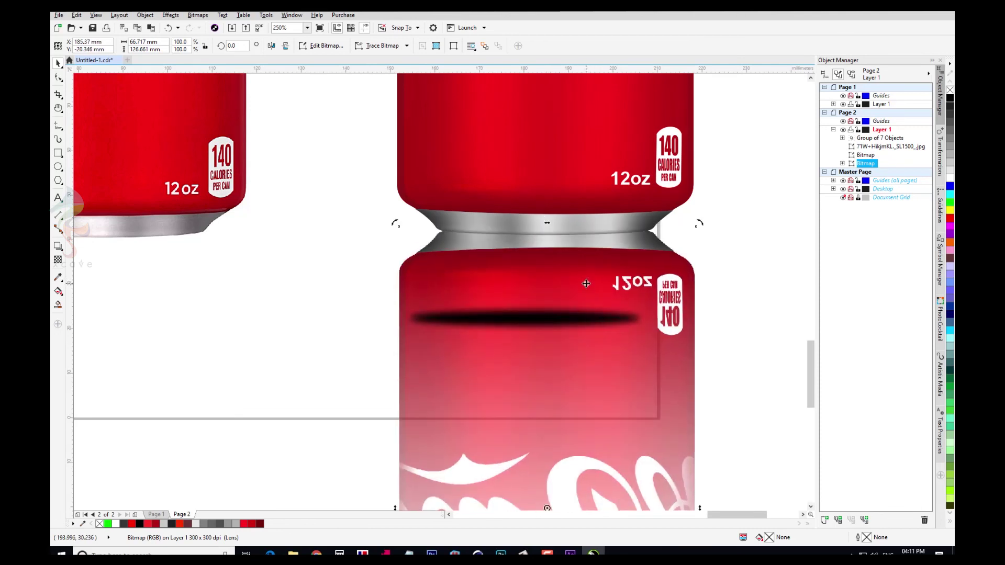
# Nudge the faded reflection until its base lines up horizontally and overlaps slightly with the recreated can's base.
pyautogui.click(584, 284)
pyautogui.press('Down')
pyautogui.press('Down')
pyautogui.press('Left')
pyautogui.press('Left')
pyautogui.press('Left')
pyautogui.press('Right')
pyautogui.press('Right')
pyautogui.press('Up')
pyautogui.press('Up')
pyautogui.press('Up')
pyautogui.press('Up')
pyautogui.press('Up')
pyautogui.press('Up')
pyautogui.press('Up')
pyautogui.press('Up')
pyautogui.press('Up')
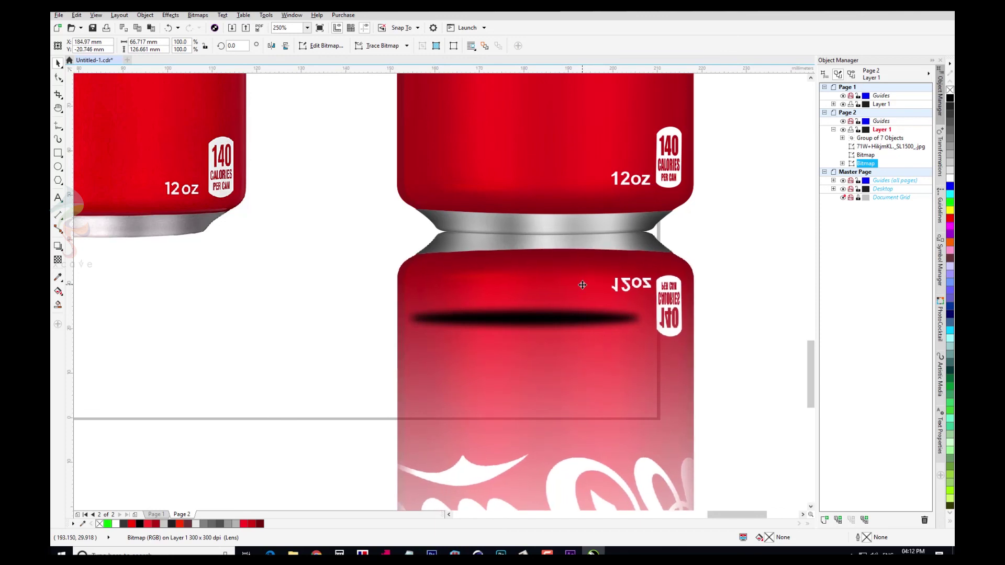
pyautogui.press('Up')
pyautogui.press('Up')
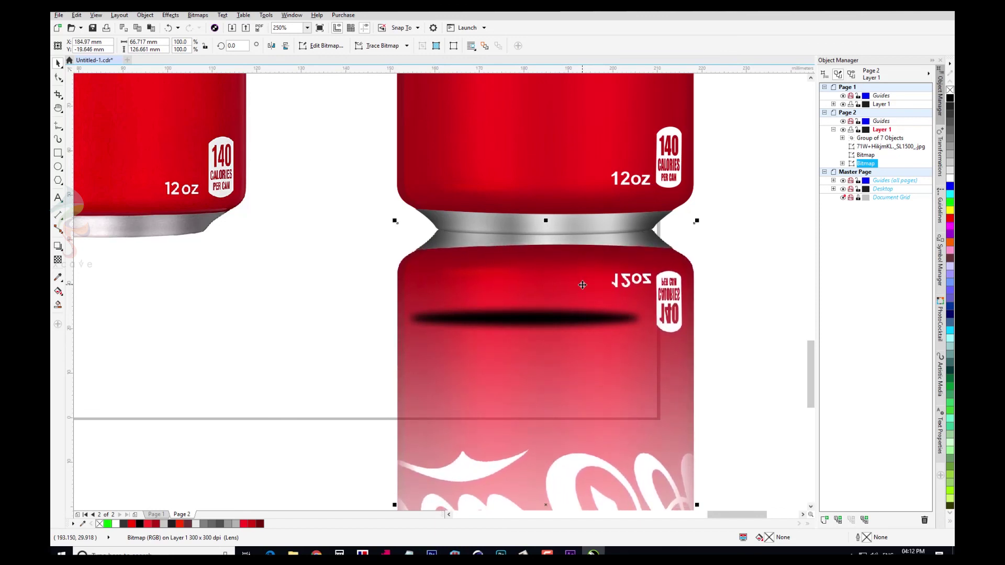
# Move the blurred black shadow up from over the reflection to sit directly under the recreated can's base.
pyautogui.scroll(-1, 595, 274)
pyautogui.click(713, 274)
pyautogui.moveTo(540, 297); pyautogui.dragTo(551, 254)
pyautogui.click(711, 246)
# Shorten the reflection's linear transparency to a short downward fade from the can's base, starting at 47 transparency and ending at 100.
pyautogui.click(522, 347)
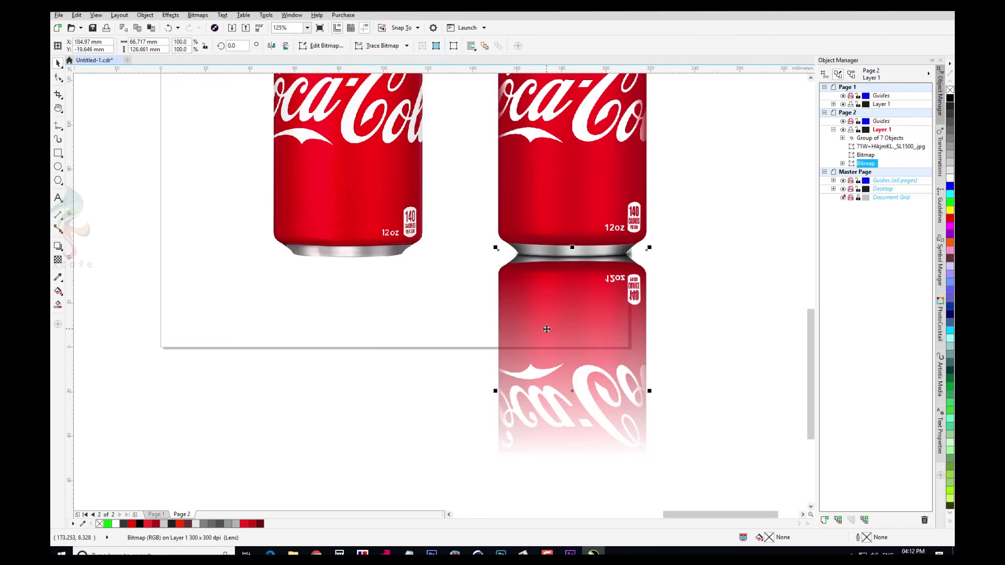
pyautogui.click(57, 260)
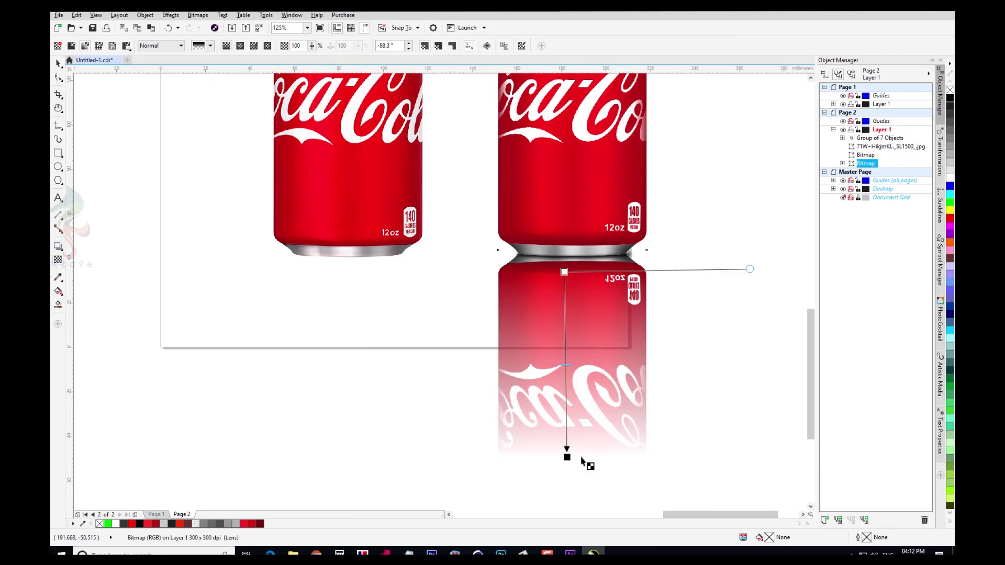
pyautogui.moveTo(565, 453); pyautogui.dragTo(563, 324)
pyautogui.moveTo(564, 272); pyautogui.dragTo(596, 256)
pyautogui.moveTo(564, 255)
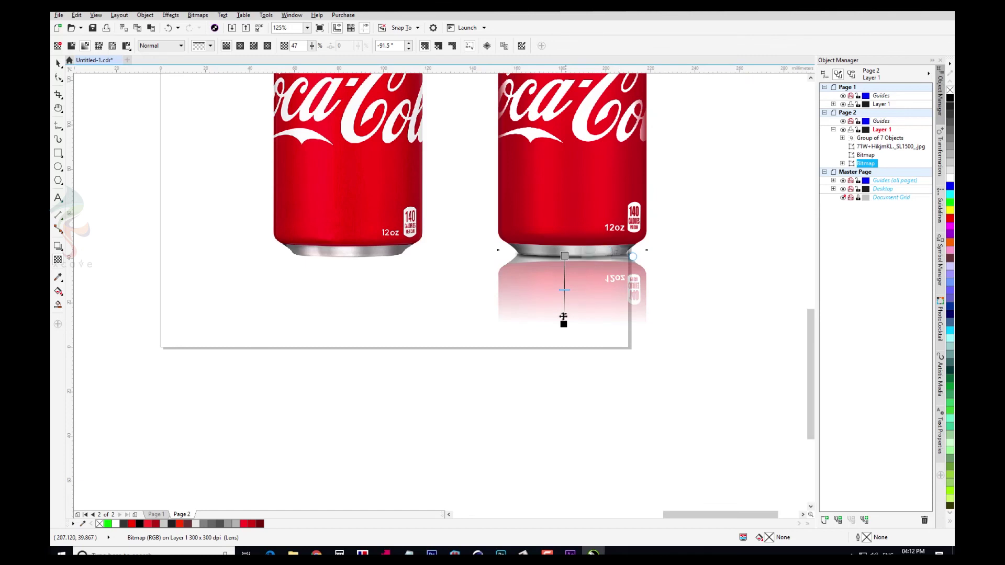
pyautogui.moveTo(561, 328); pyautogui.dragTo(564, 299)
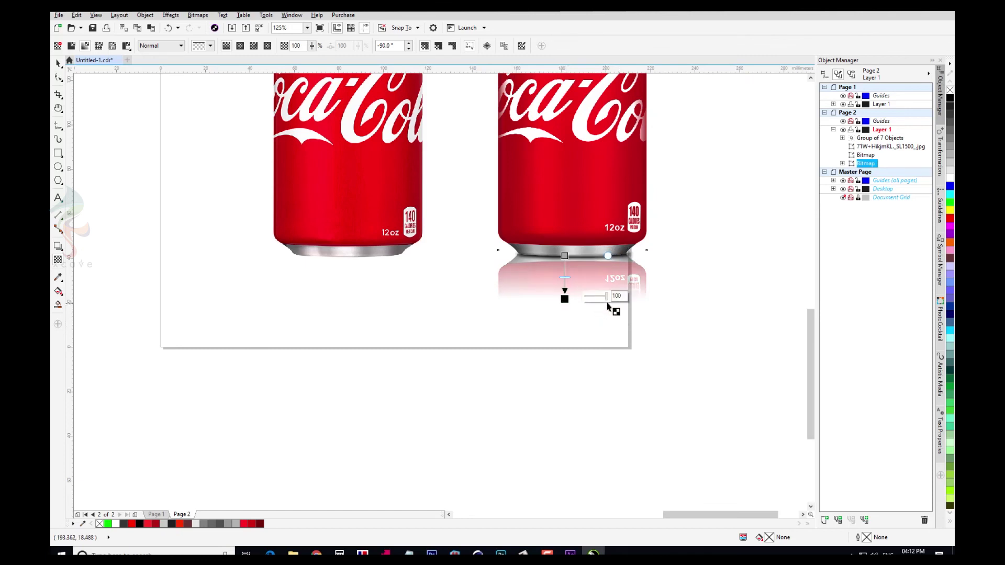
pyautogui.press('space')
# Shift the faded reflection slightly downward so its silver rim shows beneath the recreated can's base.
pyautogui.click(687, 281)
pyautogui.moveTo(614, 281); pyautogui.dragTo(615, 288)
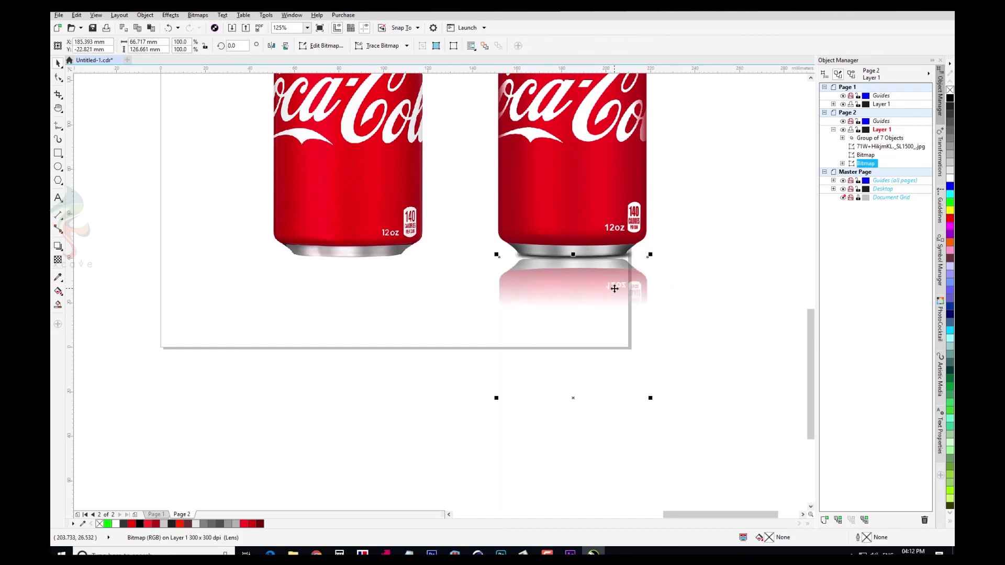
pyautogui.press('Up')
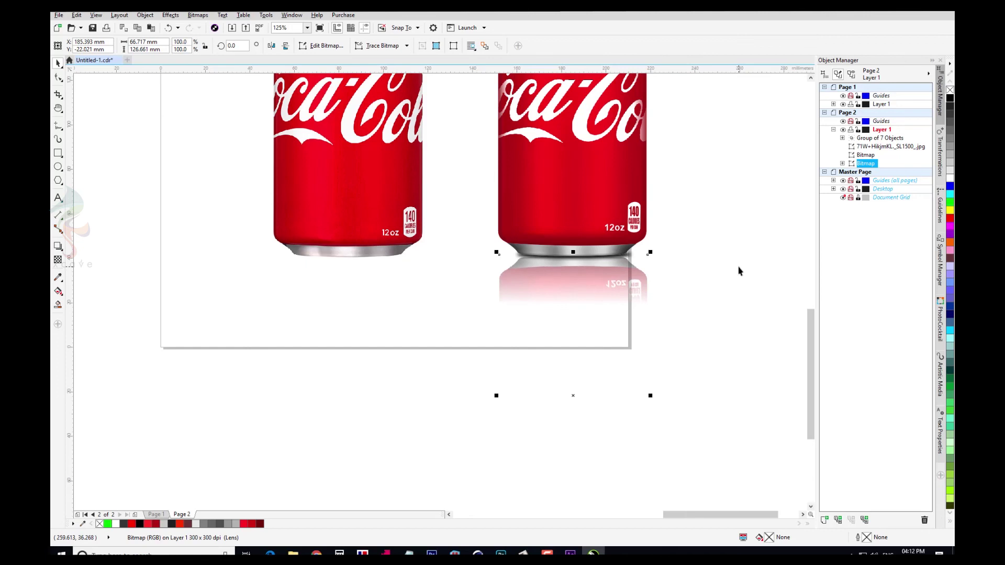
pyautogui.click(661, 272)
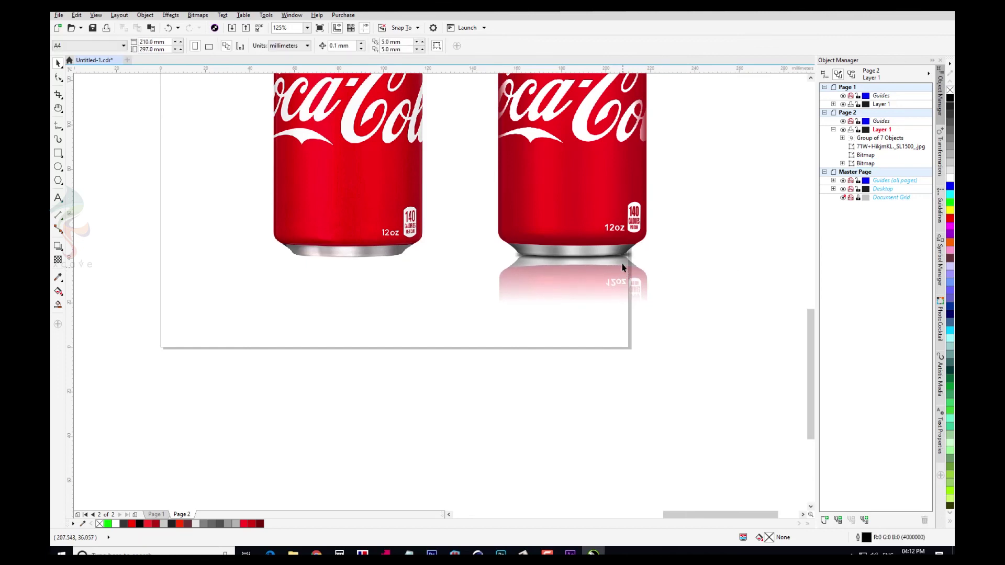
# Nudge the blurred base shadow to the right so it extends slightly past the can's right edge.
pyautogui.click(624, 256)
pyautogui.press('Right')
pyautogui.press('Right')
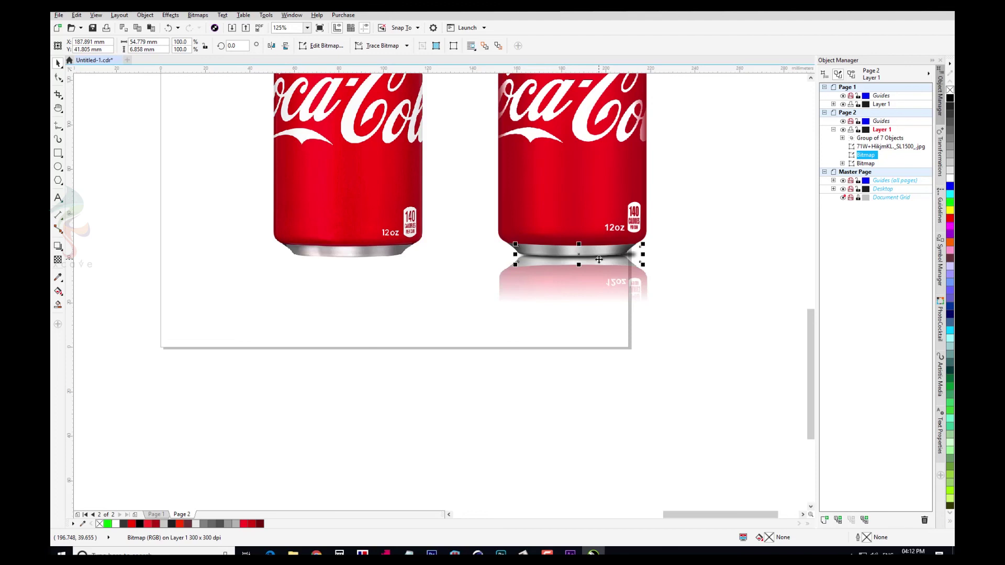
pyautogui.click(760, 232)
# Compare the recreated can with the reference can at several zoom levels, examining the label, base shadow and reflection.
pyautogui.scroll(-2, 552, 289)
pyautogui.scroll(1, 578, 243)
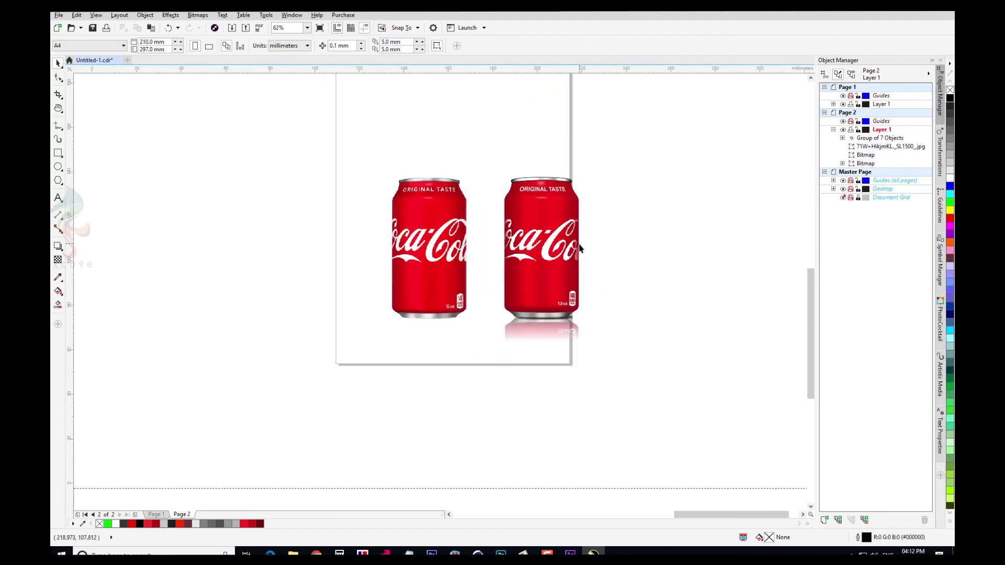
pyautogui.scroll(2, 580, 249)
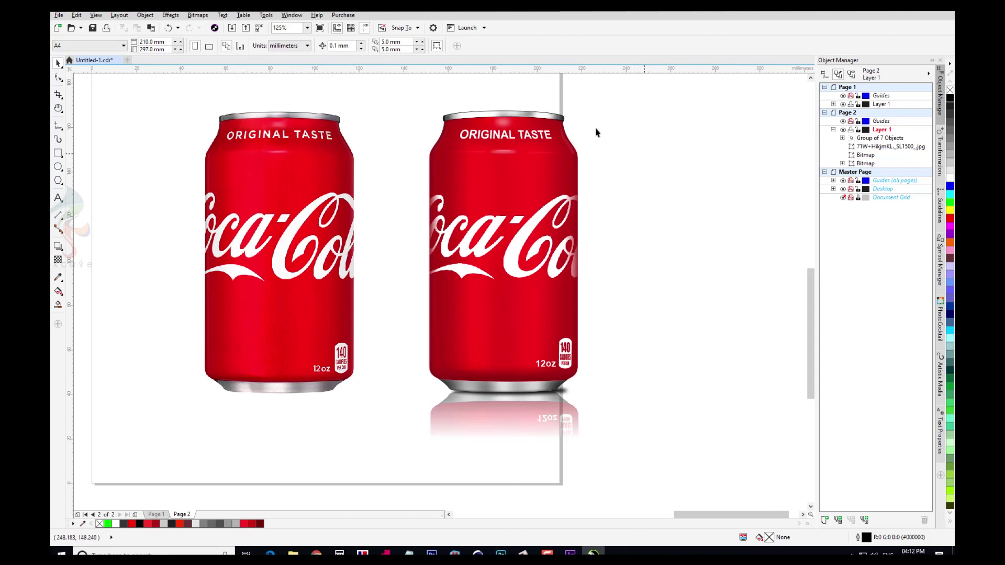
pyautogui.click(507, 151)
pyautogui.click(632, 157)
pyautogui.scroll(-2, 538, 142)
pyautogui.moveTo(634, 108); pyautogui.dragTo(475, 325)
pyautogui.click(634, 303)
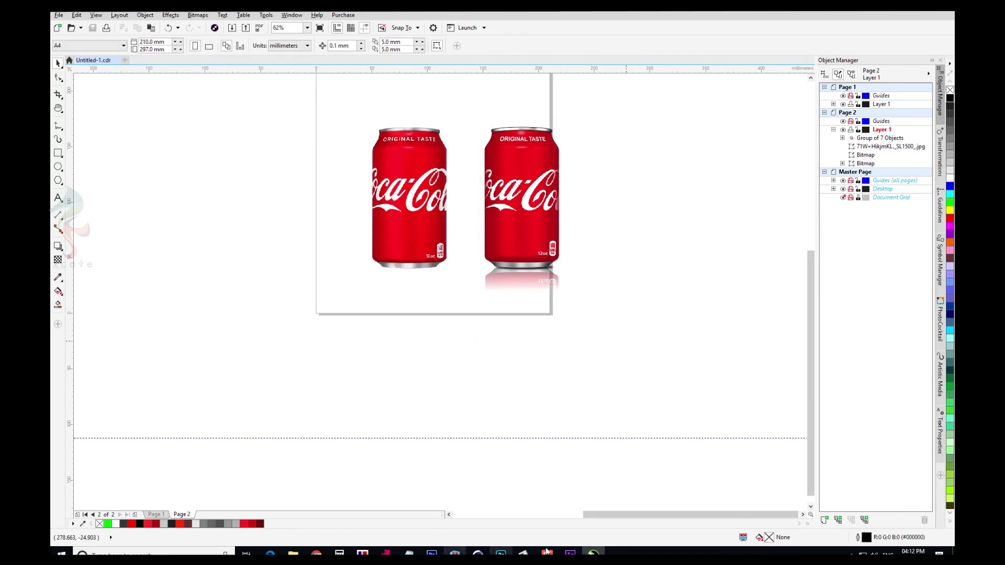